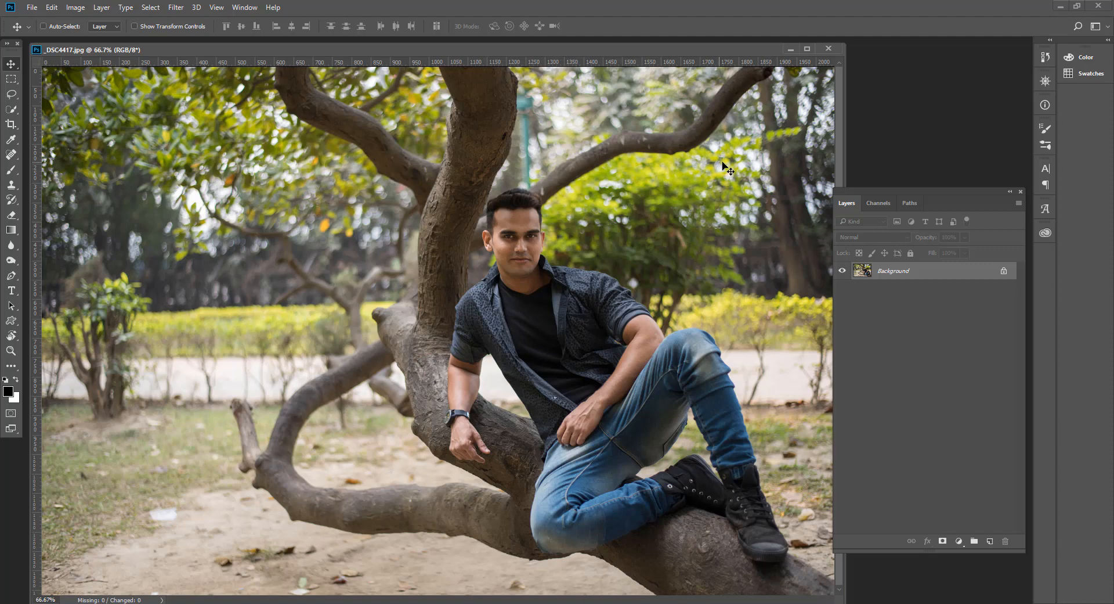
Duplicate the Background layer and apply an S-shaped Curves adjustment to the copy, with points at about input 83/output 63 and input 157/output 173
drag(957, 277, 989, 541)
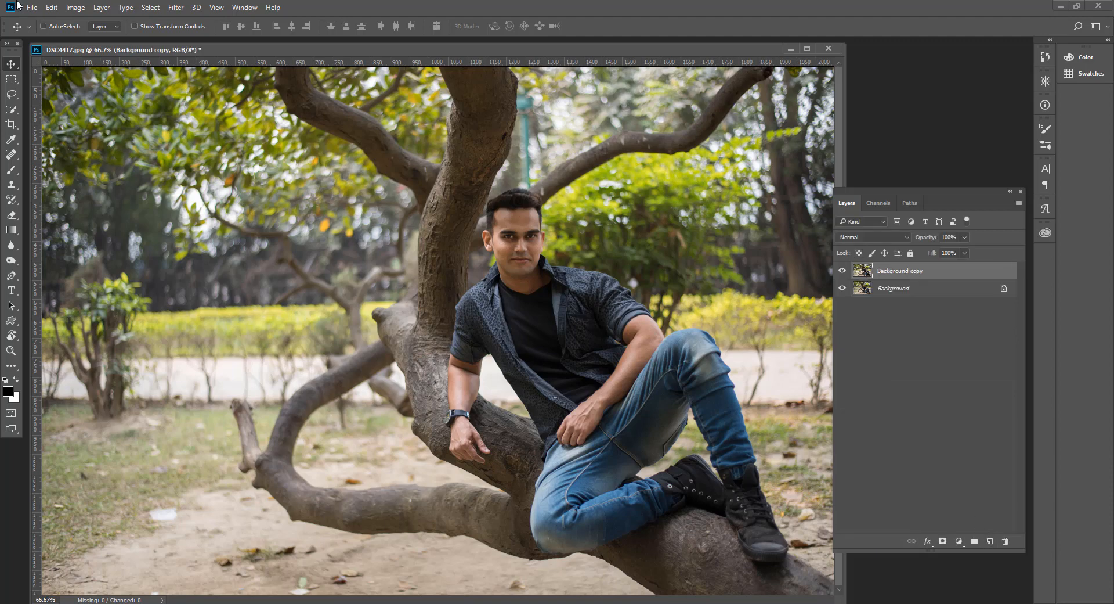
click(77, 9)
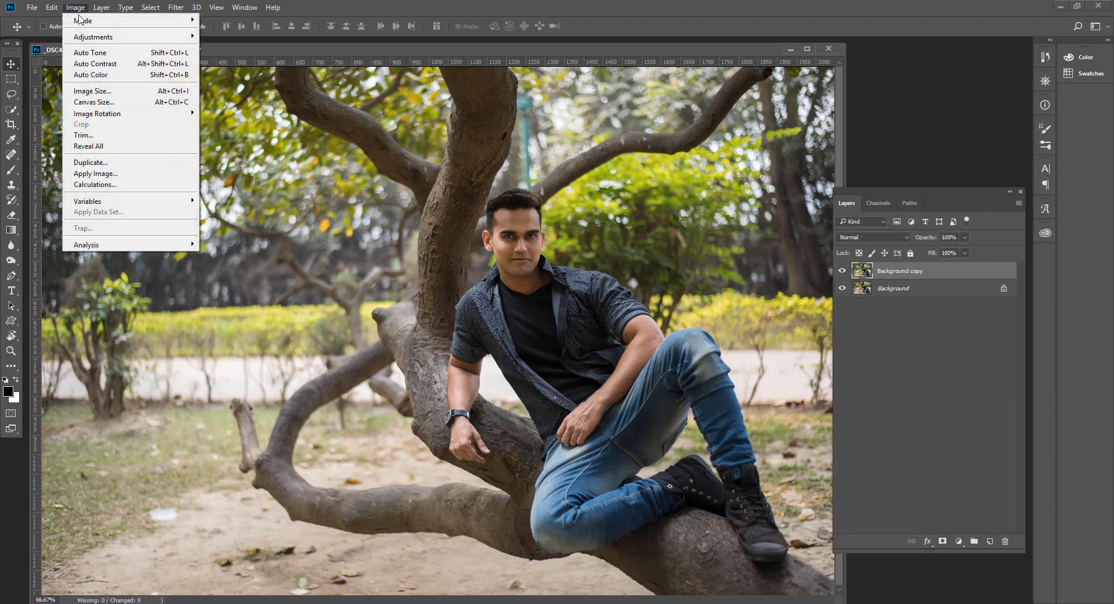
mouse_move(92, 25)
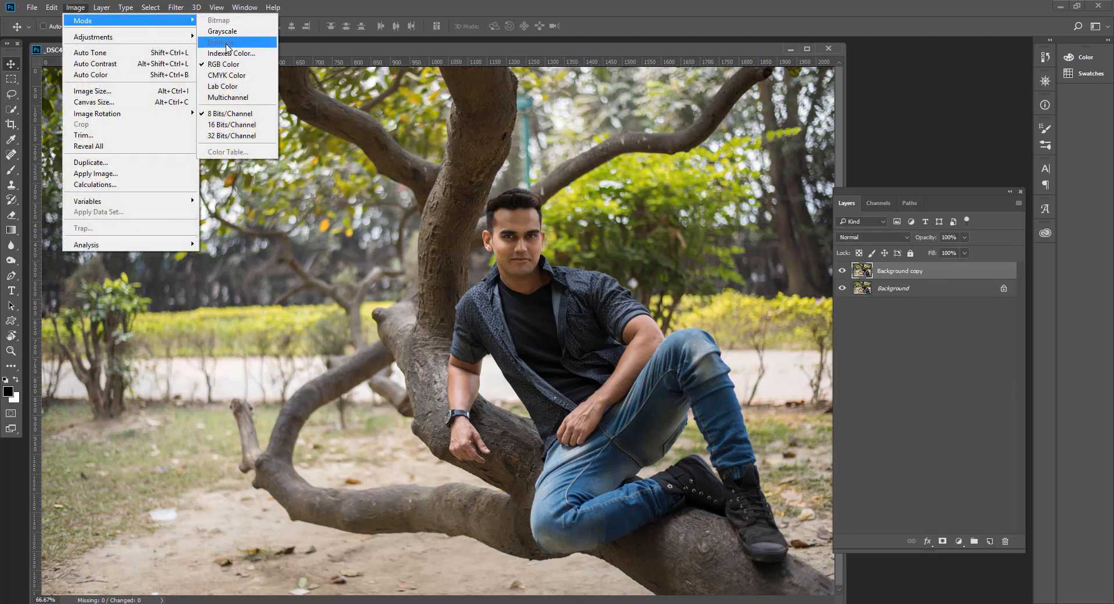
mouse_move(182, 43)
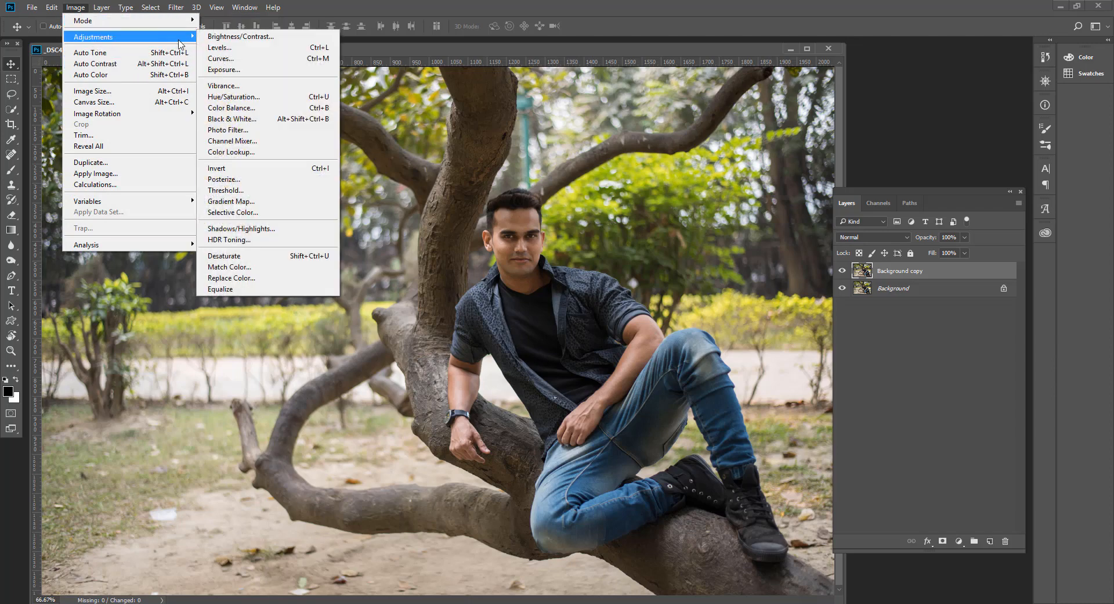
click(234, 59)
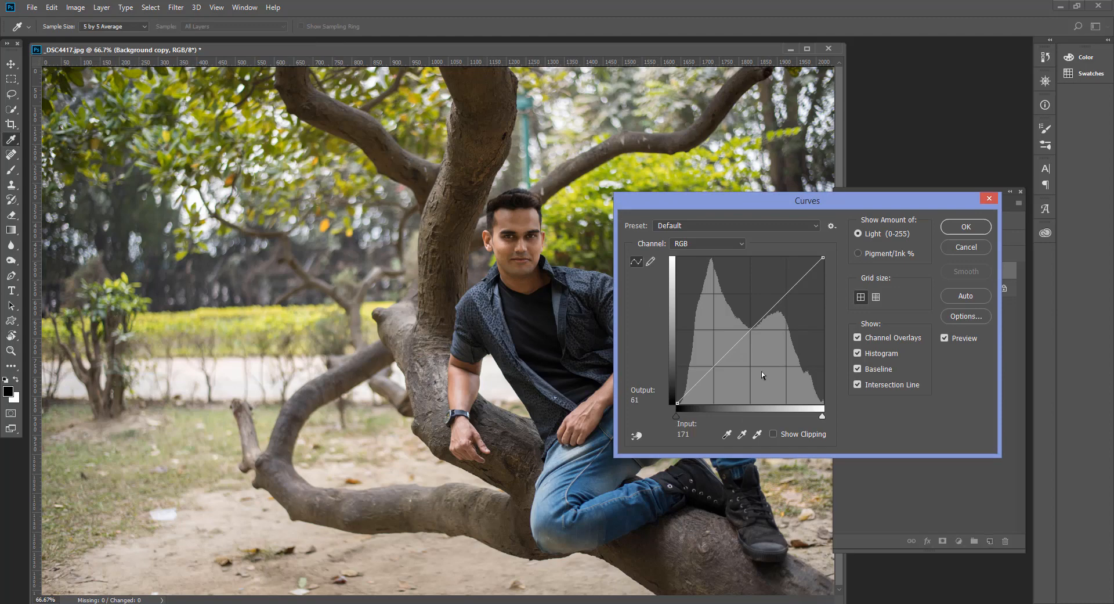
drag(724, 356, 730, 367)
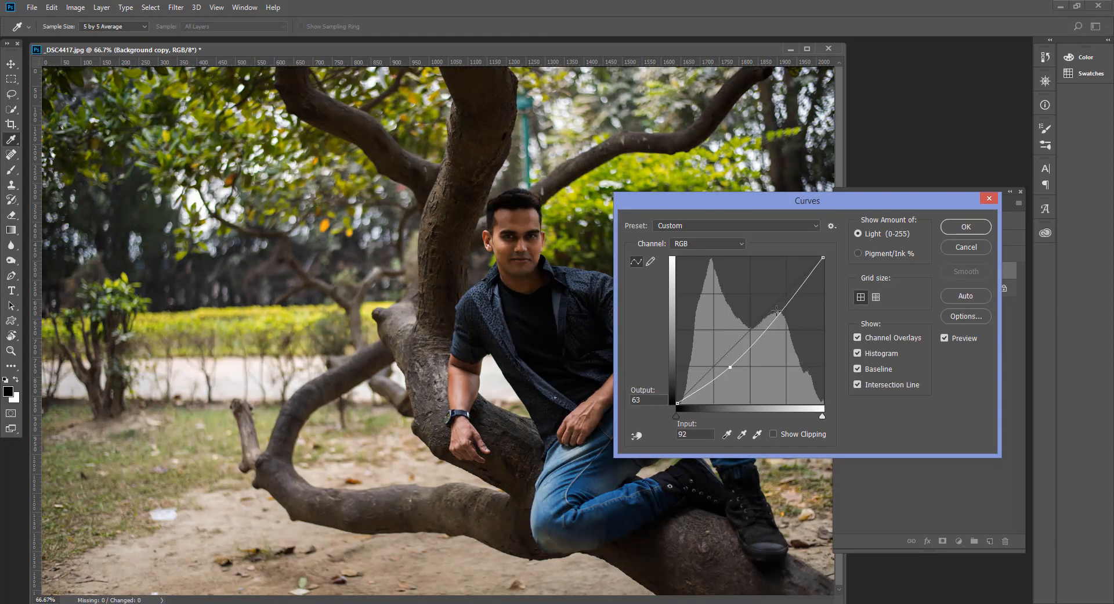
drag(776, 310, 769, 306)
drag(730, 367, 725, 364)
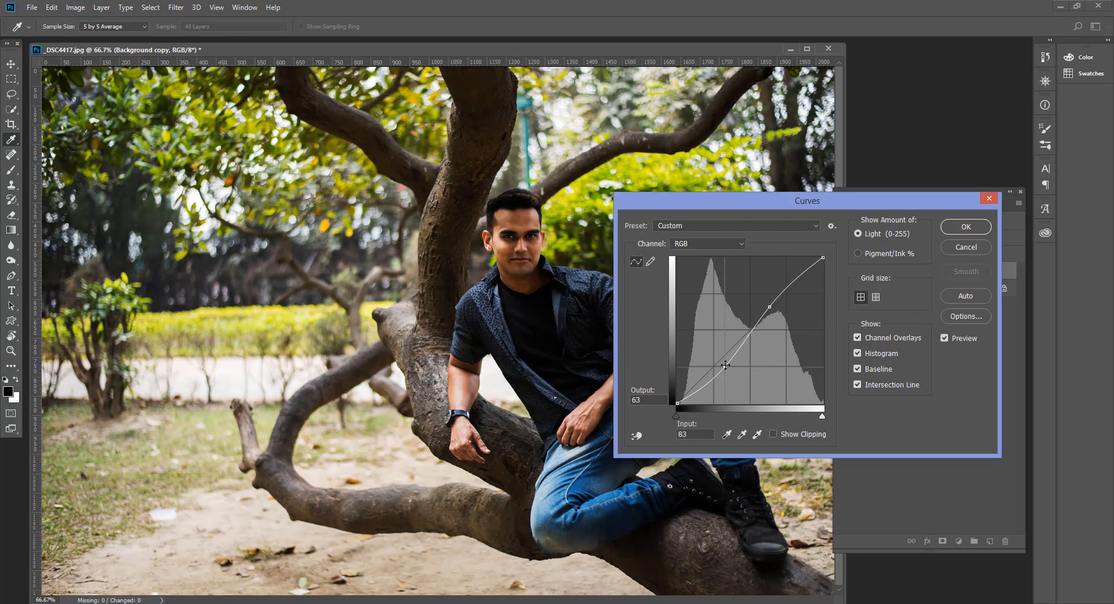
drag(769, 306, 767, 305)
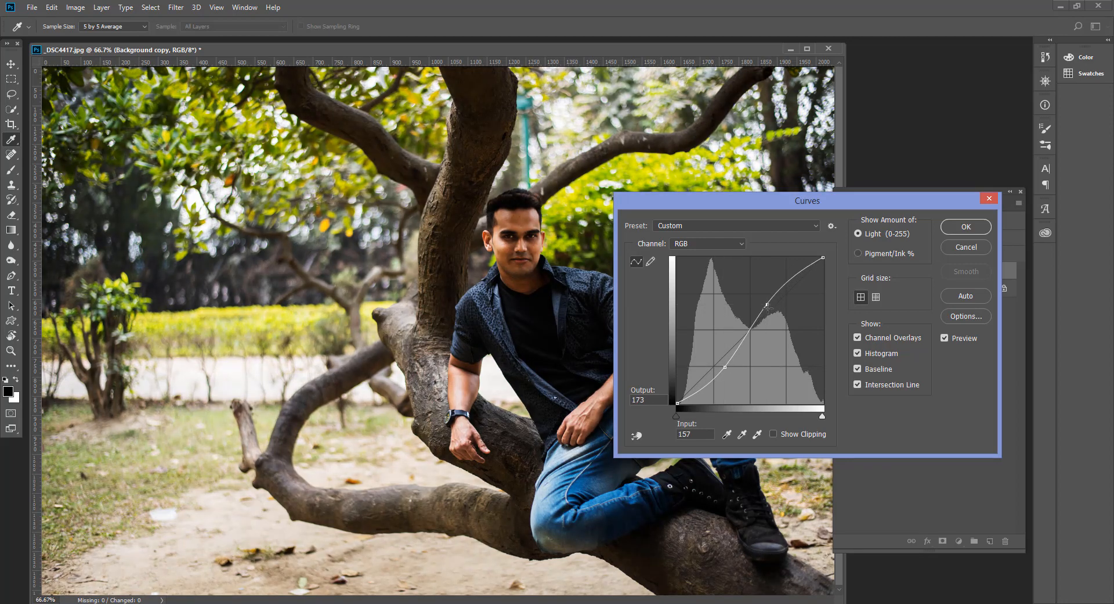
click(966, 227)
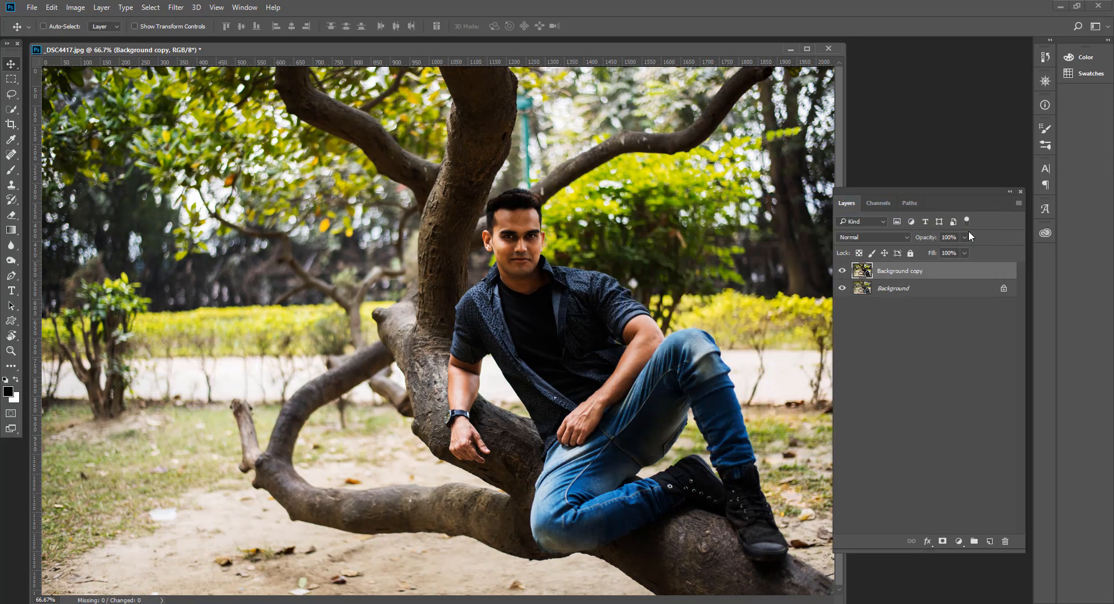
Start a Quick Selection of the seated man with a 40 px brush, covering his face, patterned shirt, jeans and shoes
click(12, 110)
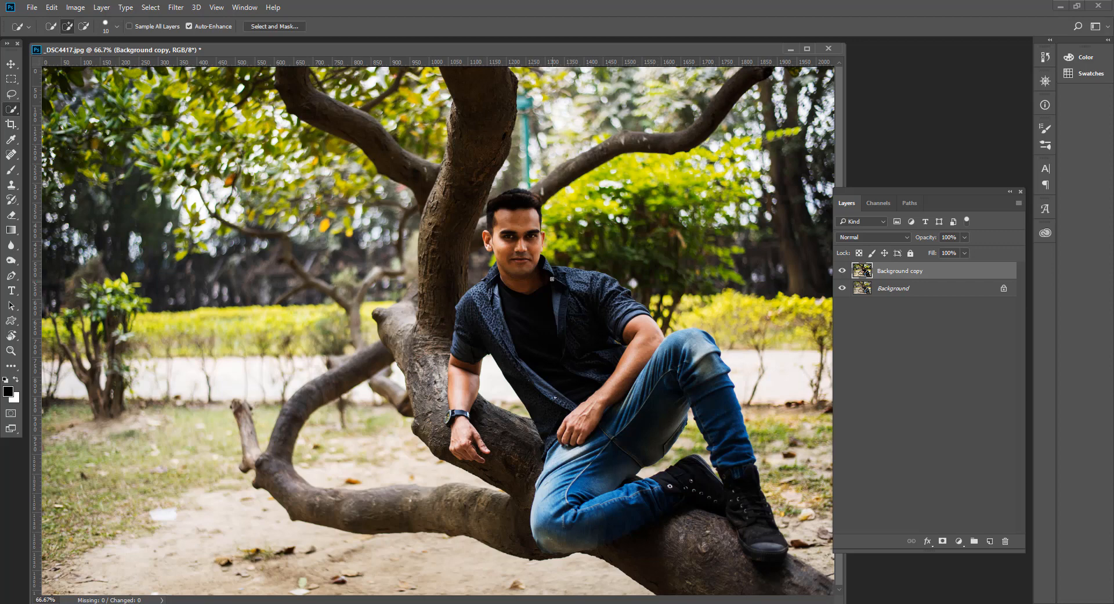
right_click(513, 217)
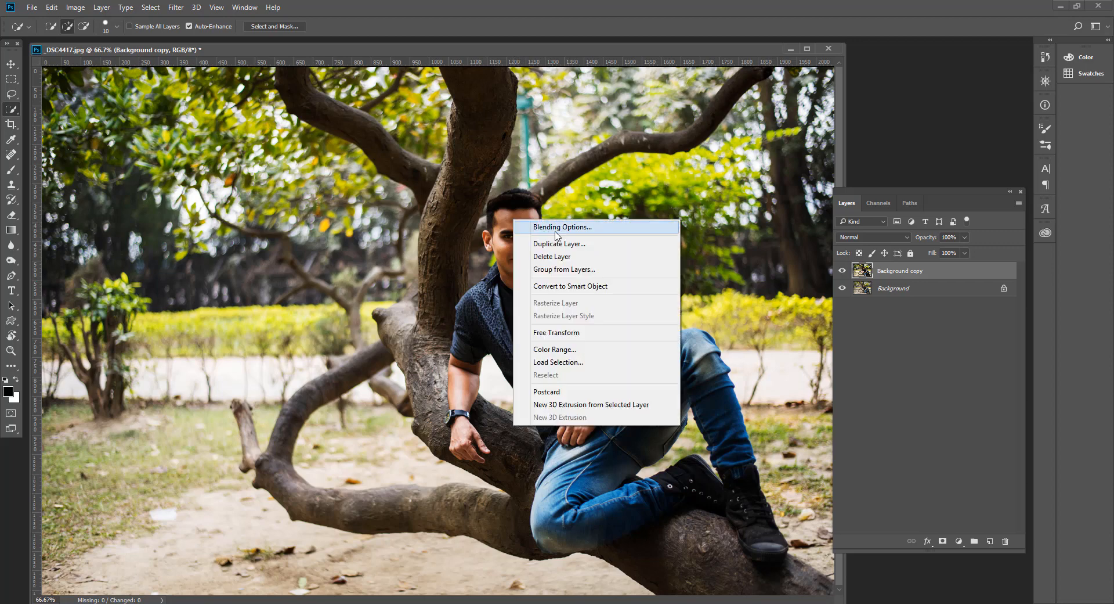
right_click(503, 227)
click(504, 224)
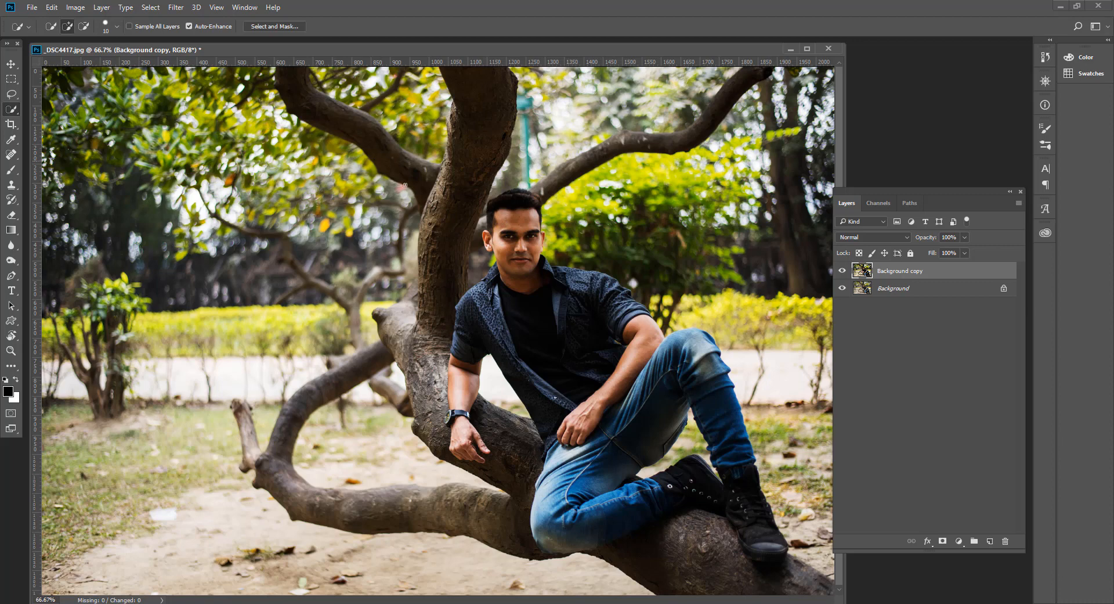
key(bracketright)
key(bracketright)
key(bracketright)
mouse_move(522, 270)
mouse_down()
mouse_move(531, 316)
mouse_move(598, 313)
mouse_up()
mouse_move(715, 406)
mouse_down()
mouse_move(714, 432)
mouse_move(717, 416)
mouse_move(758, 533)
mouse_up()
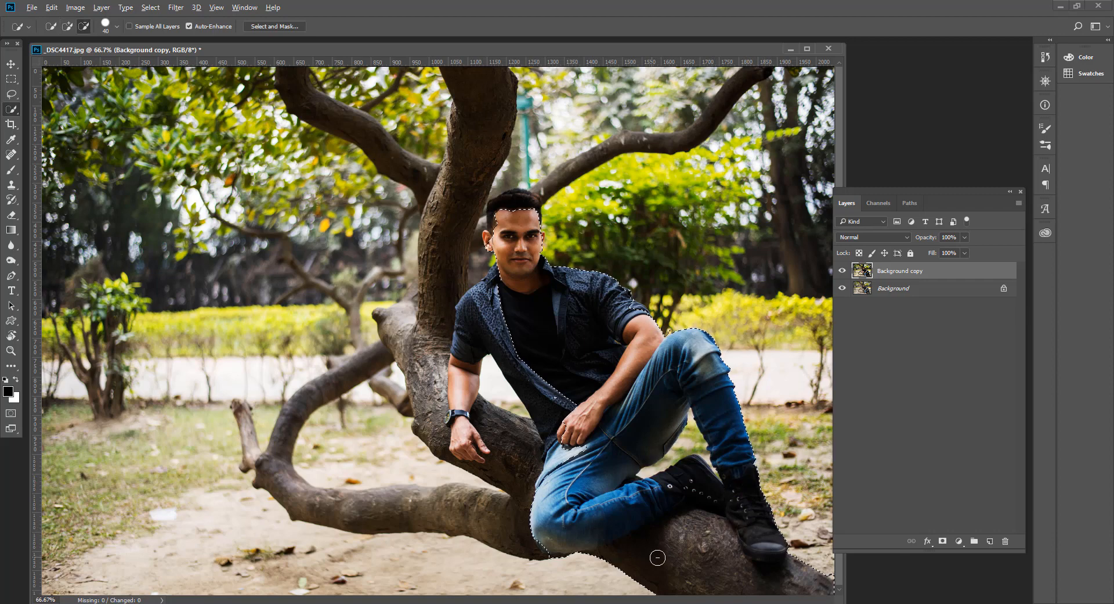
Subtract the tree trunk beneath the legs from the selection while keeping the bent knee selected
mouse_move(657, 557)
mouse_down()
mouse_move(712, 585)
mouse_move(785, 591)
mouse_up()
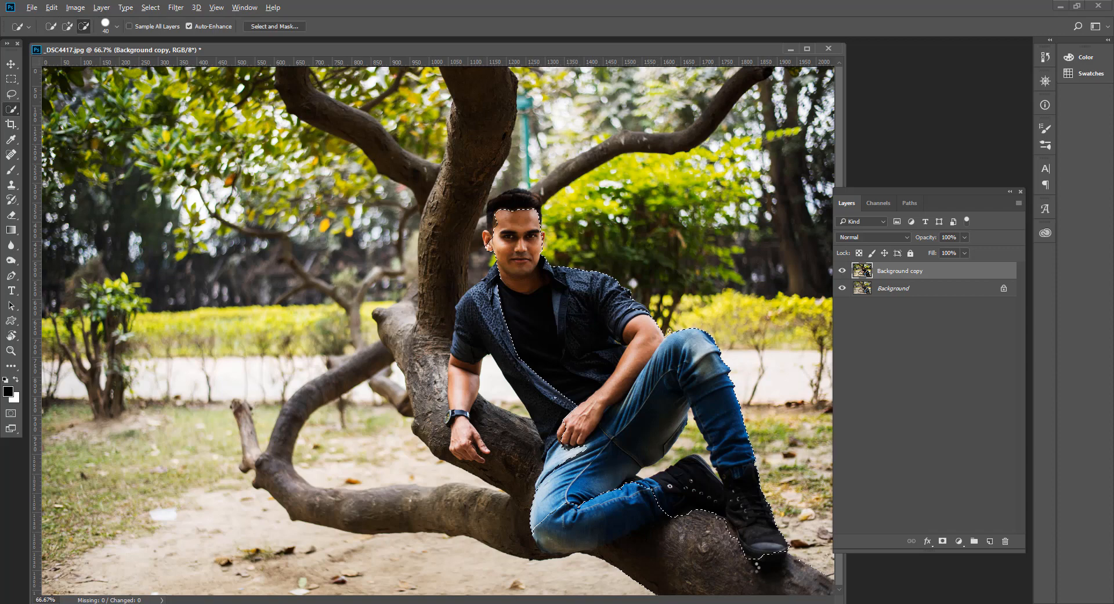
drag(652, 497, 571, 517)
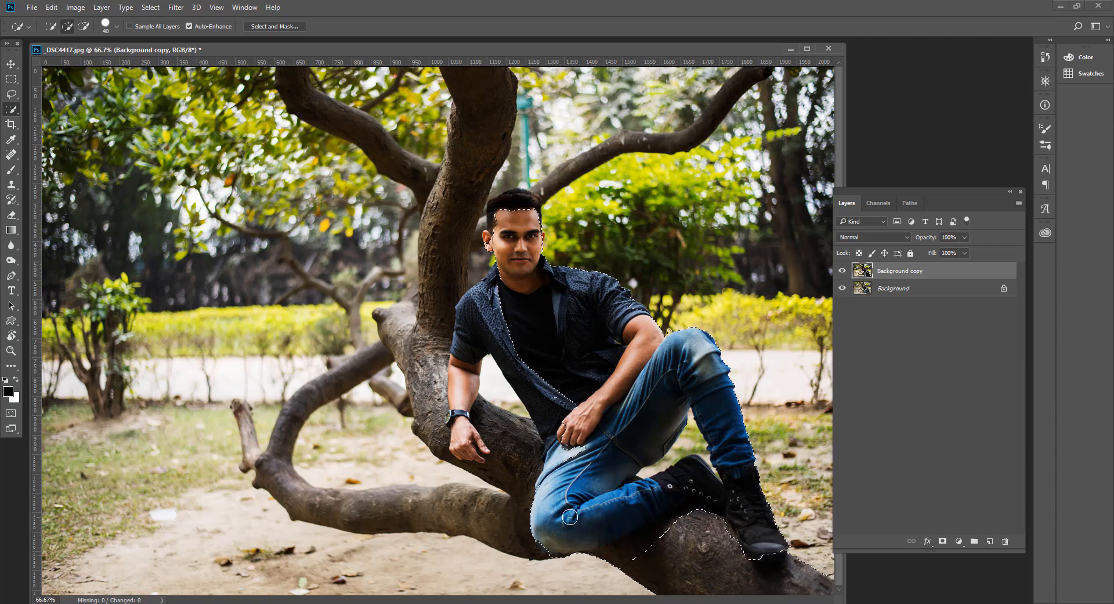
mouse_move(634, 555)
mouse_down()
mouse_move(664, 547)
mouse_move(607, 564)
mouse_move(632, 550)
mouse_up()
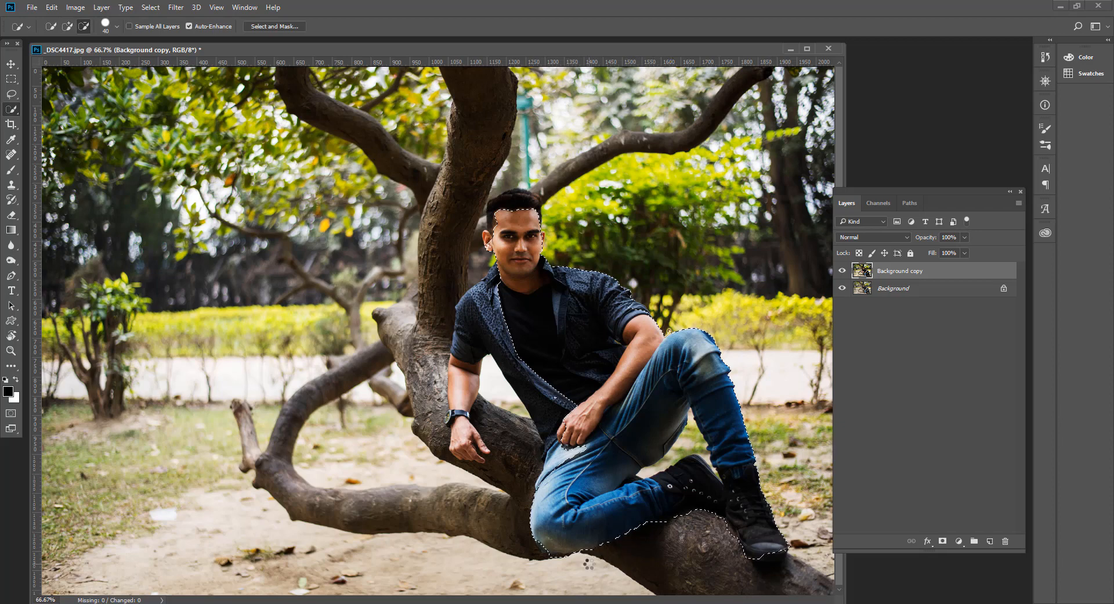
Add the rest of the shirt, the resting arm and hand, and the hair to the selection
drag(566, 453, 551, 410)
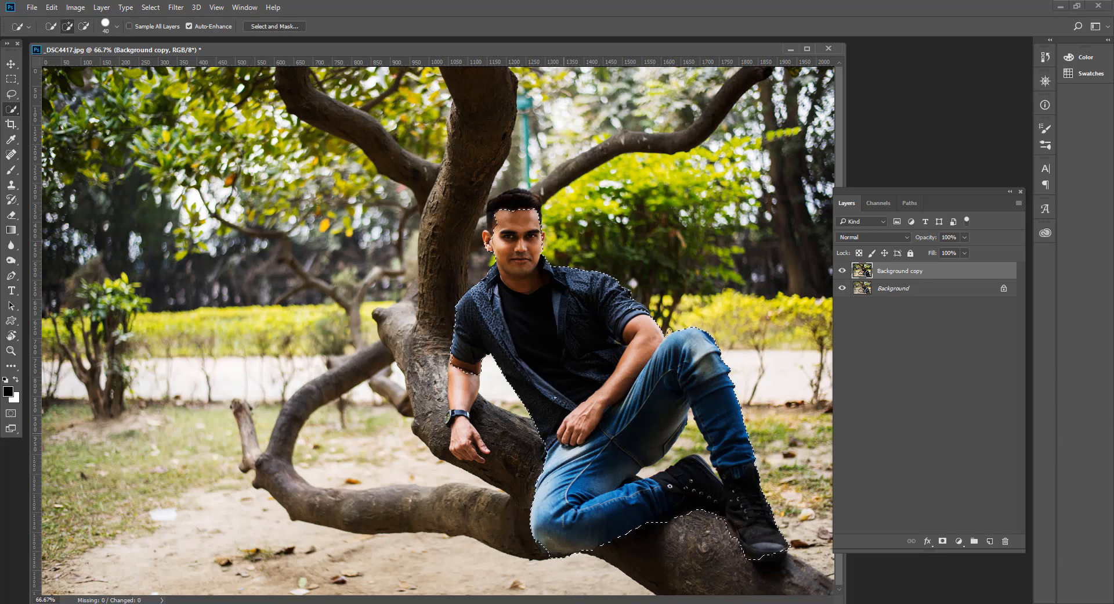
drag(461, 373, 462, 450)
key(alt)
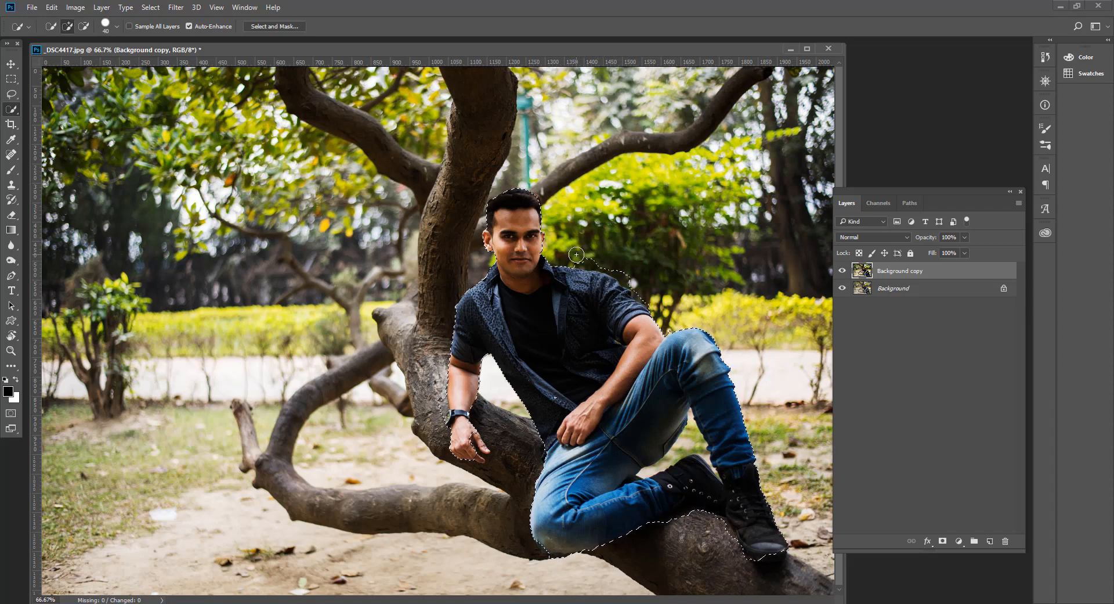
Refine the man's selection outline by subtracting the bush beside his shoulder, the gap between his legs and the background below his knee
key(alt)
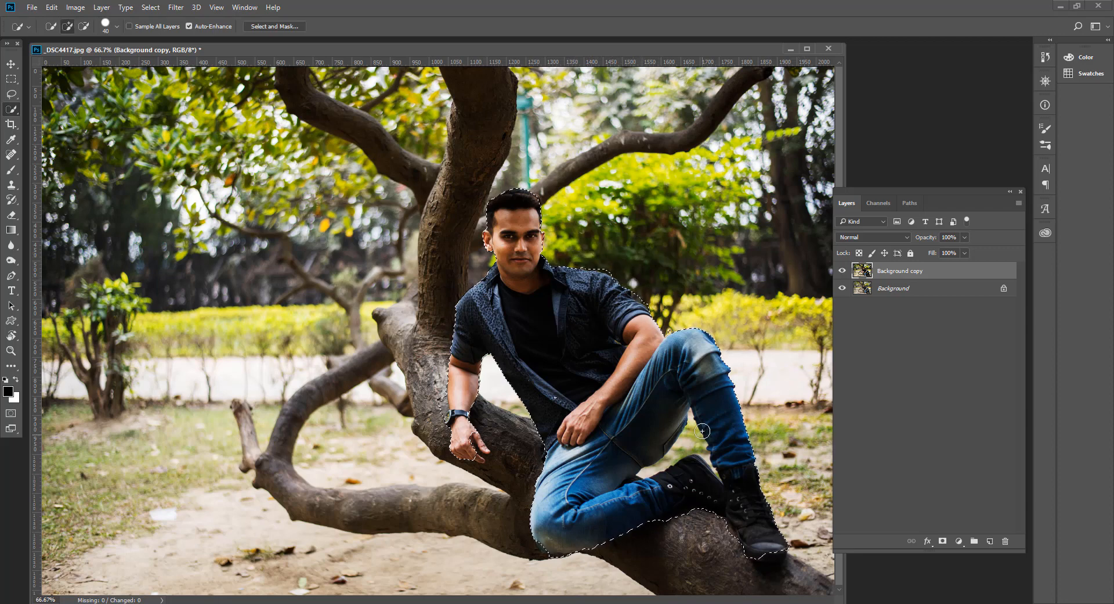
key(alt)
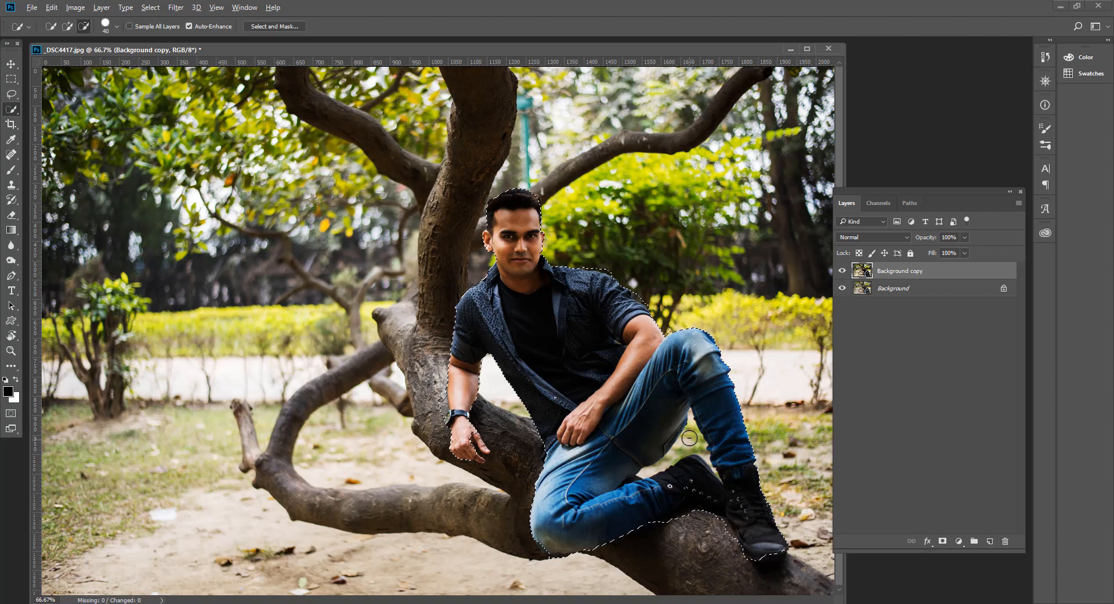
key(alt)
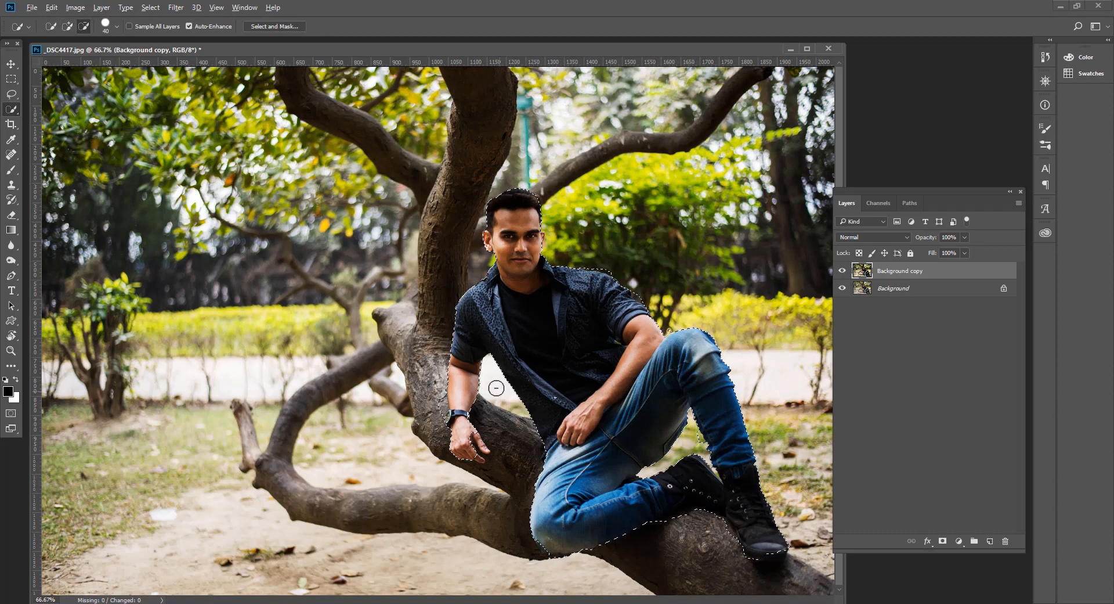
key(alt)
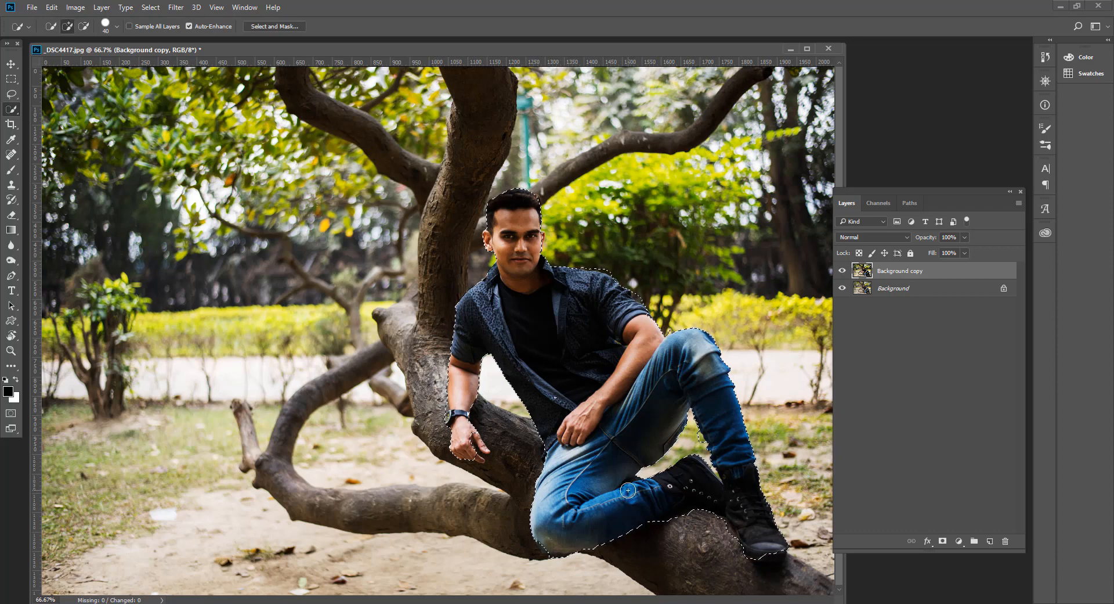
key(alt)
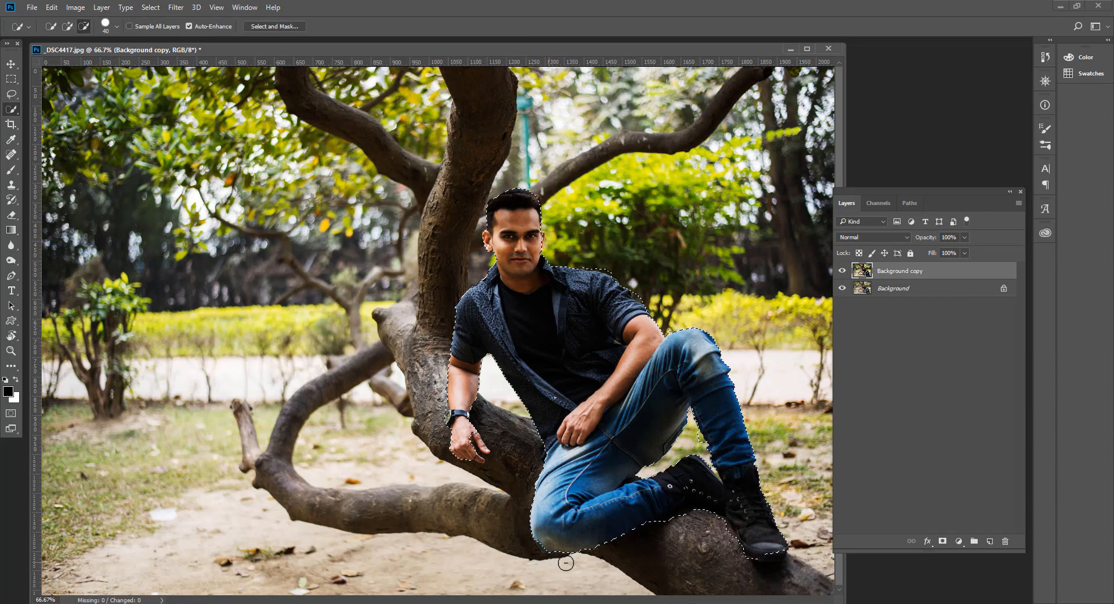
key(alt)
key(alt)
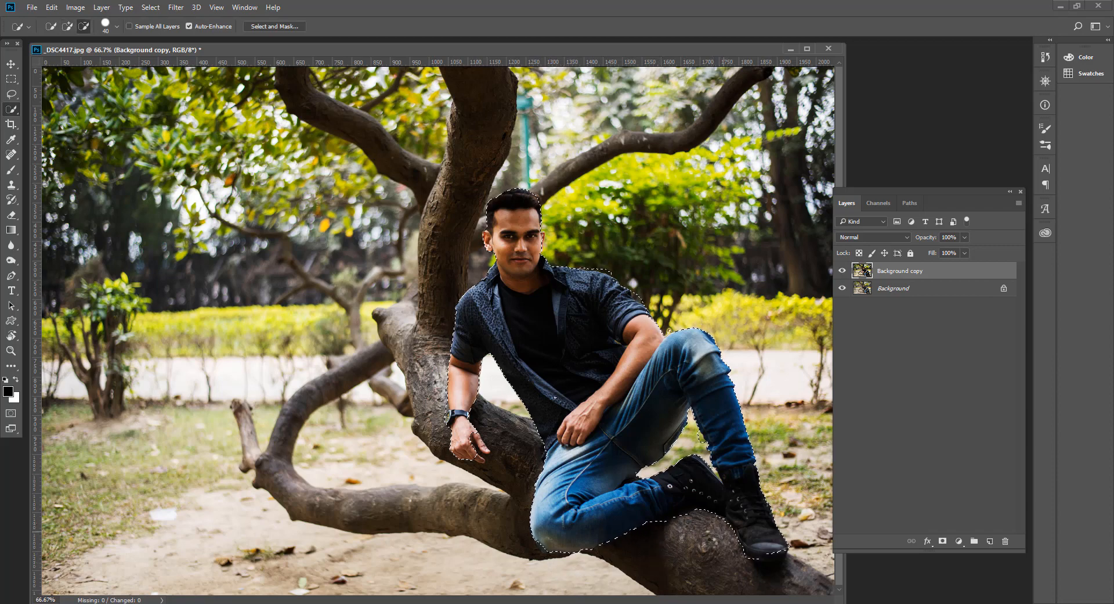
key(alt)
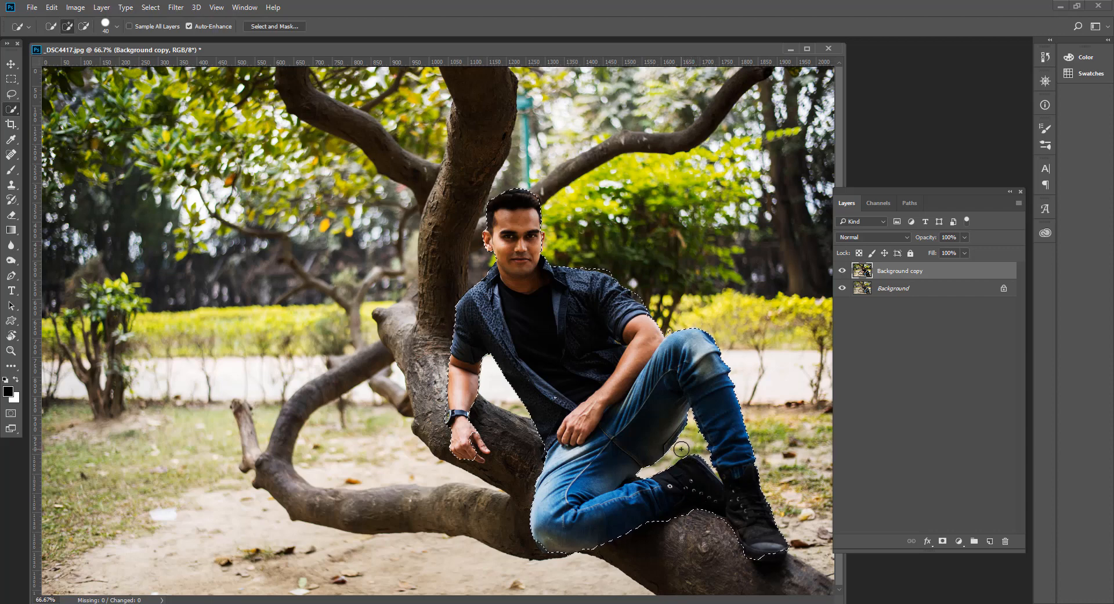
key(alt)
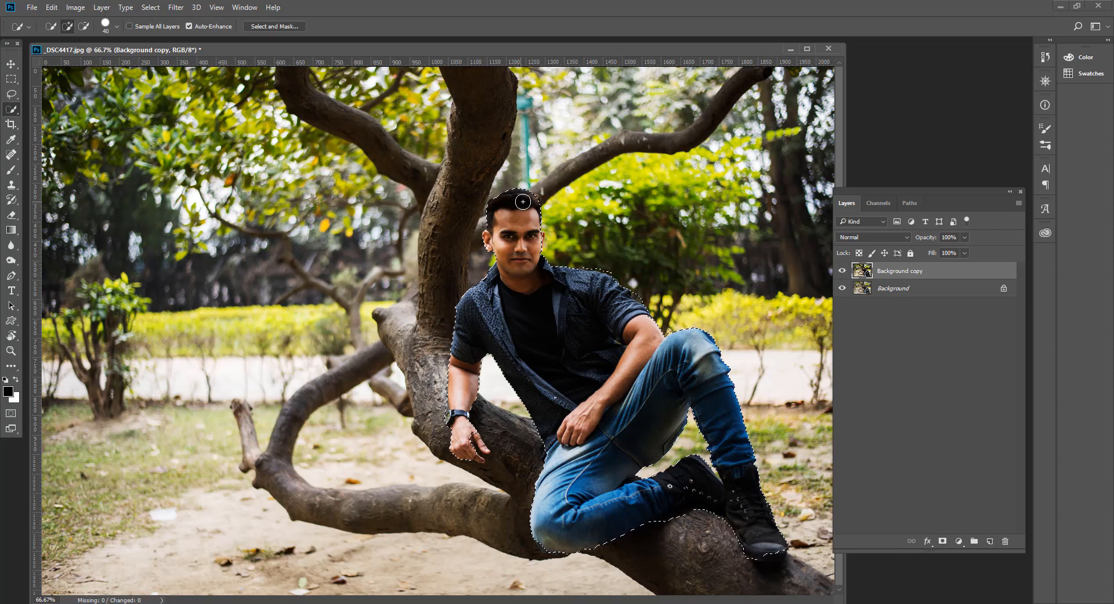
key(alt)
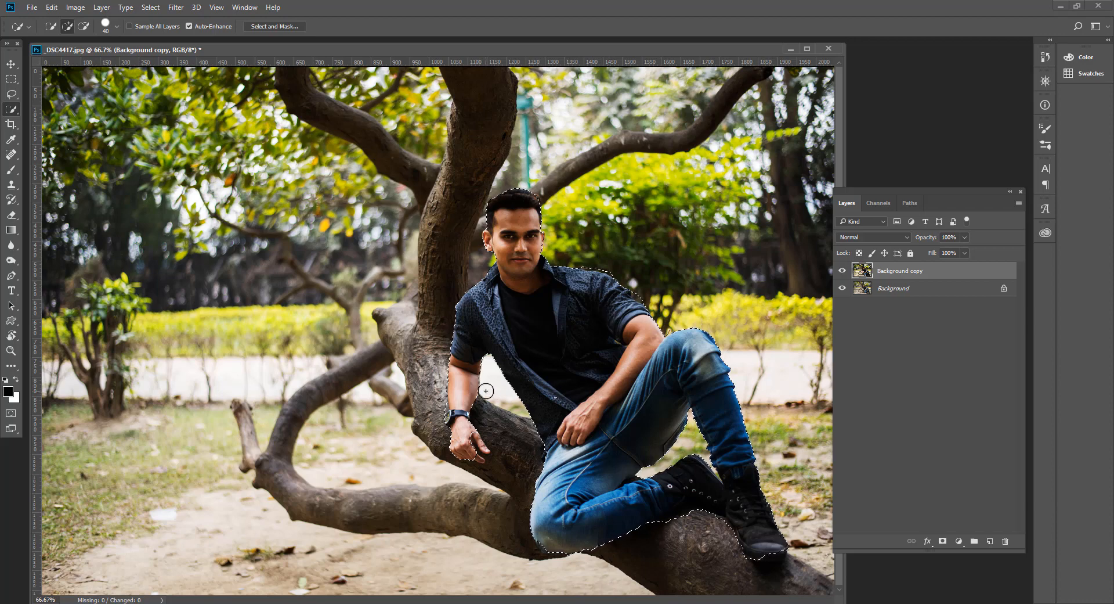
Subtract the tree bark beside the forearm and watch from the selection with a 20 px brush
key(ctrl+plus)
key(ctrl+plus)
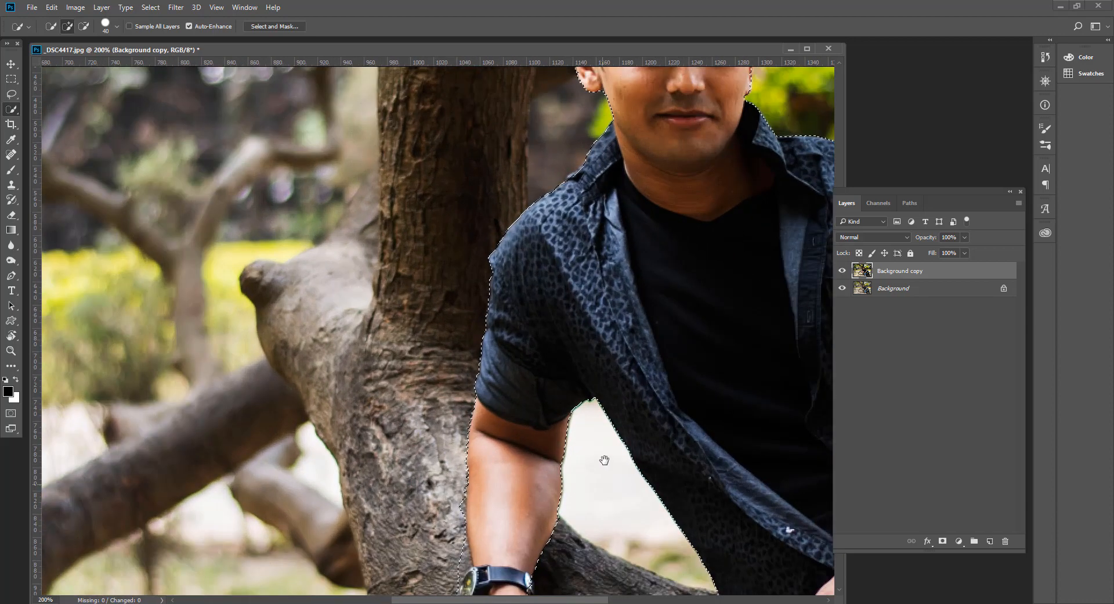
drag(604, 460, 602, 301)
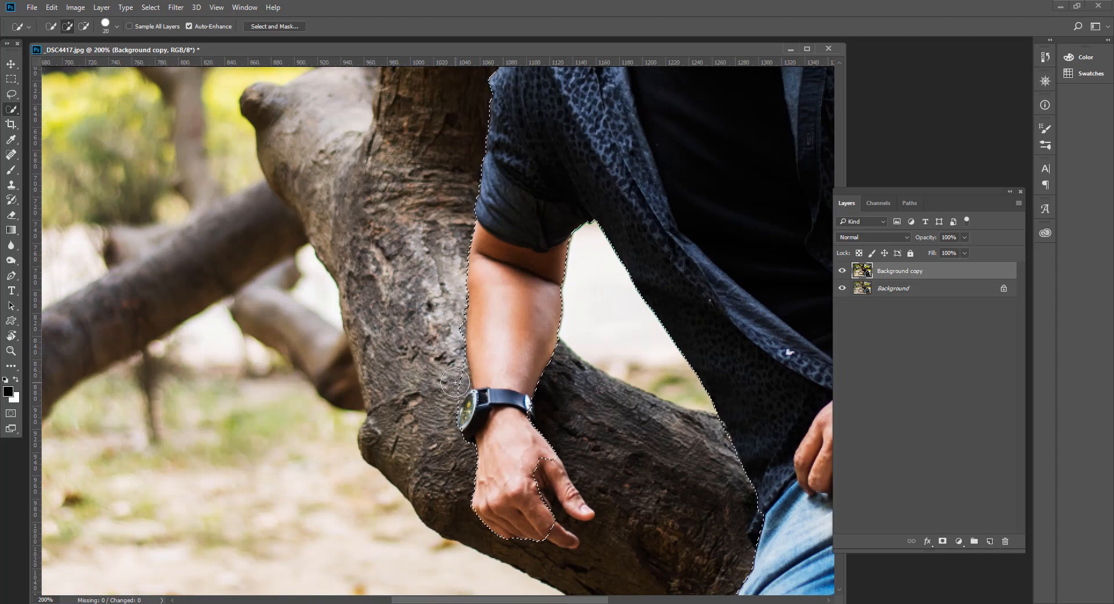
alt+drag(453, 381, 453, 358)
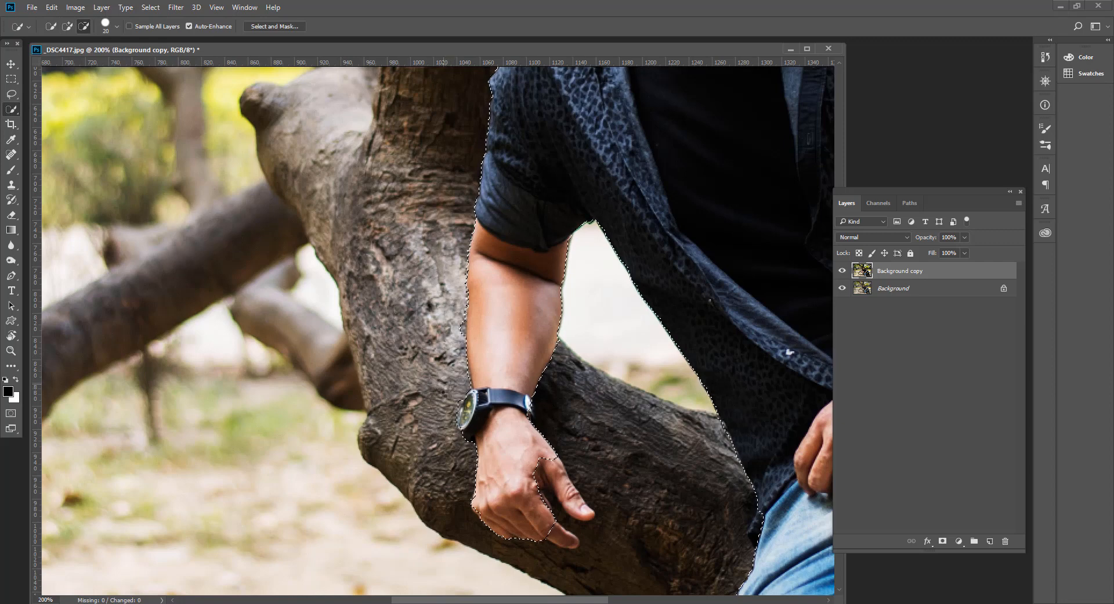
key(alt)
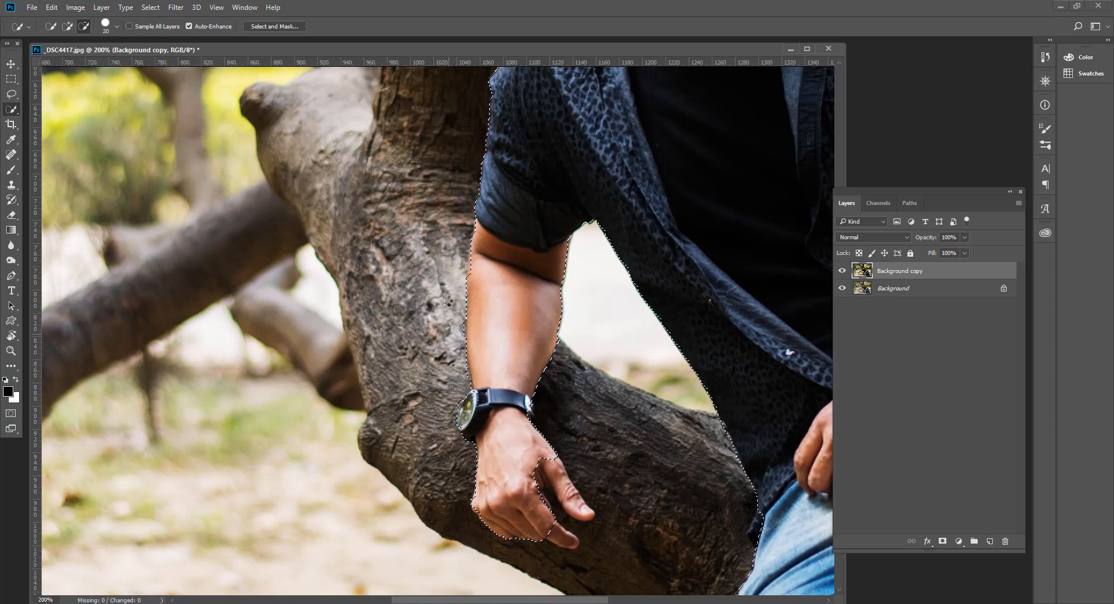
key(alt)
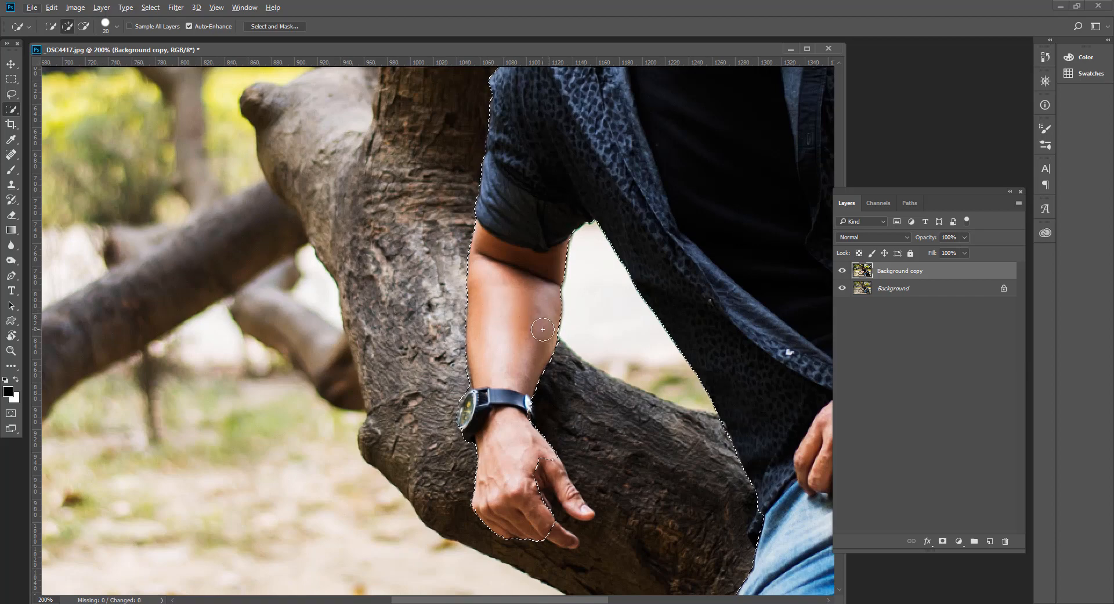
Add the thumb of the resting hand to the selection with a smaller brush
drag(574, 152, 535, 258)
key(alt)
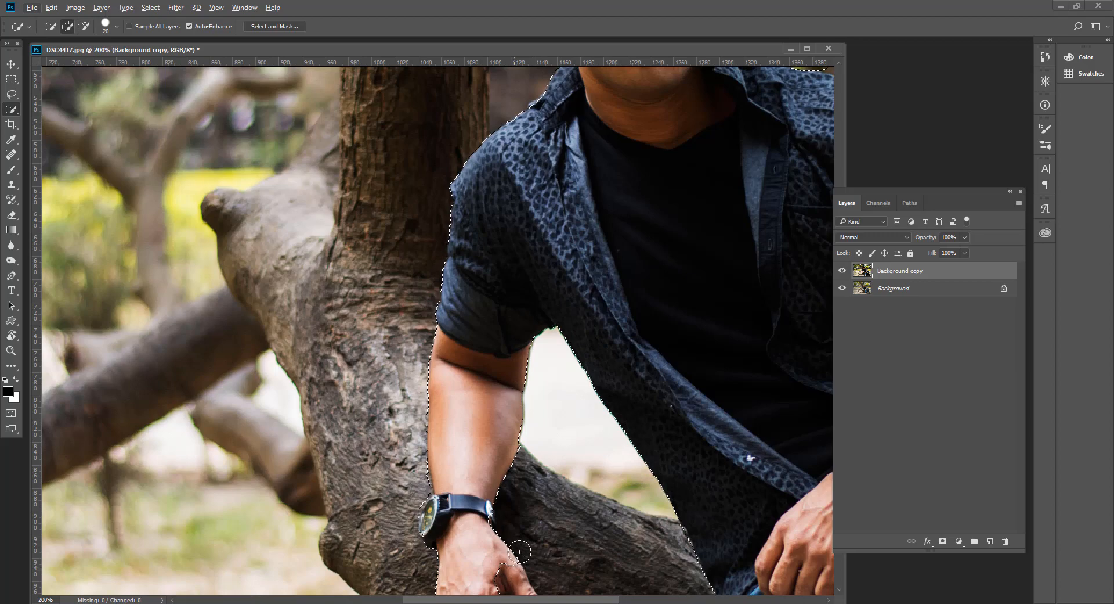
drag(582, 478, 558, 379)
key(bracketleft)
key(bracketleft)
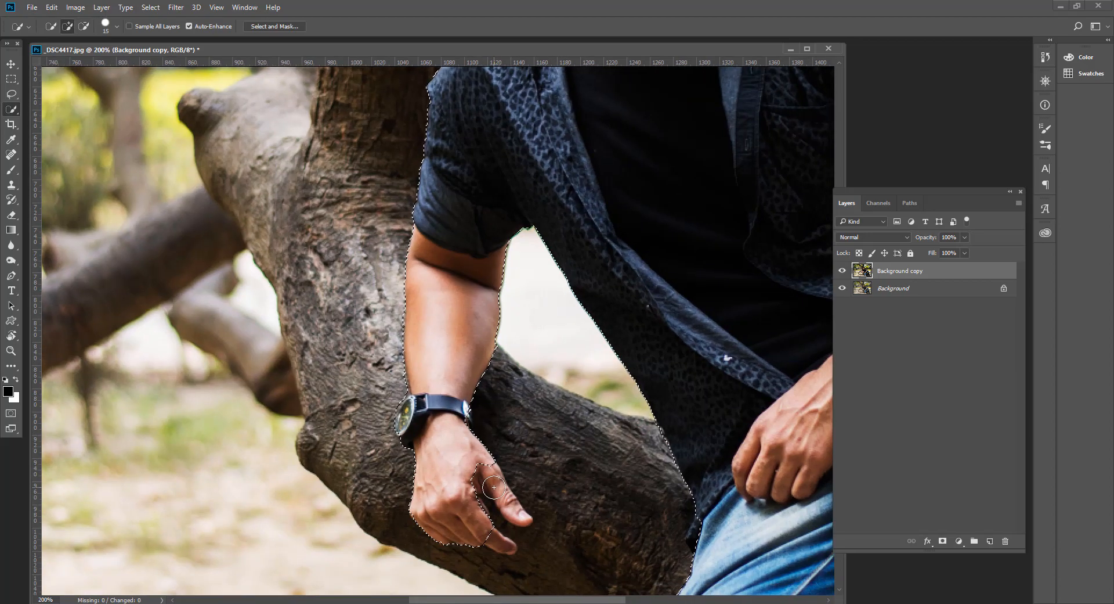
click(501, 491)
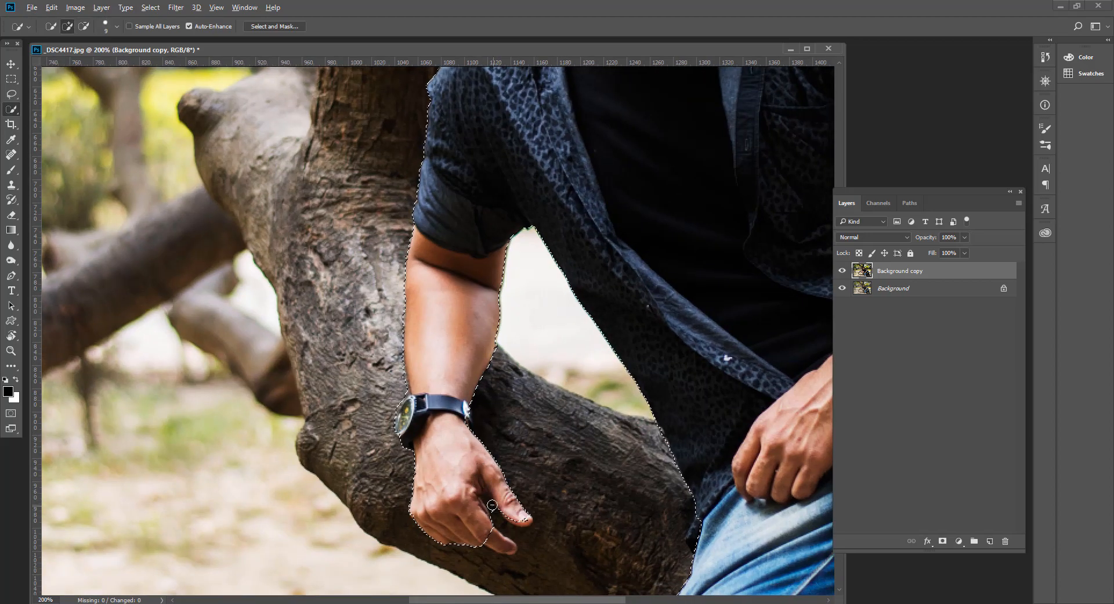
Separate the thumb from the finger of the resting hand in the selection and add the rest of that finger
drag(495, 513, 495, 519)
drag(502, 545, 516, 515)
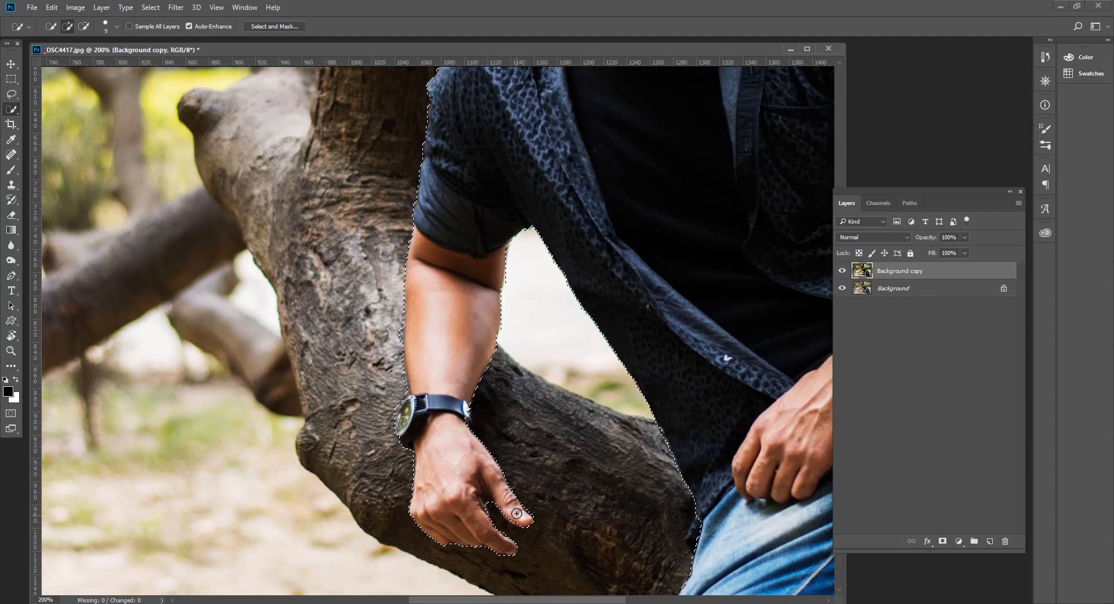
Subtract the tree bark beside the front shoe from the selection and refine the outline around the shoe's toe
mouse_move(615, 483)
mouse_down()
mouse_move(559, 427)
mouse_move(498, 316)
mouse_up()
drag(641, 464, 465, 304)
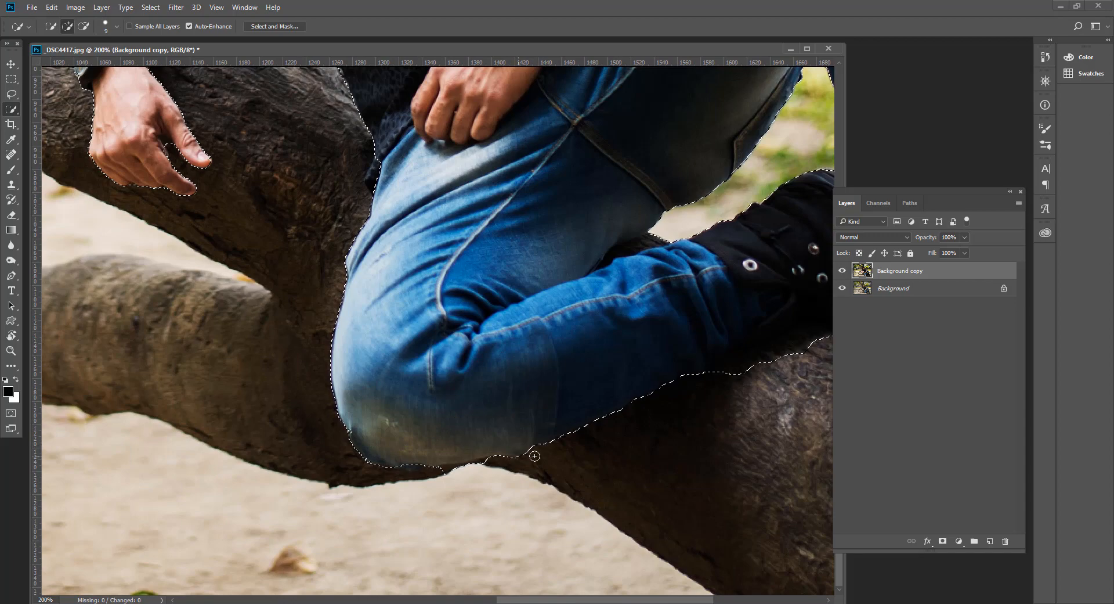
mouse_move(703, 386)
mouse_down()
mouse_move(500, 465)
mouse_move(592, 425)
mouse_move(639, 422)
mouse_up()
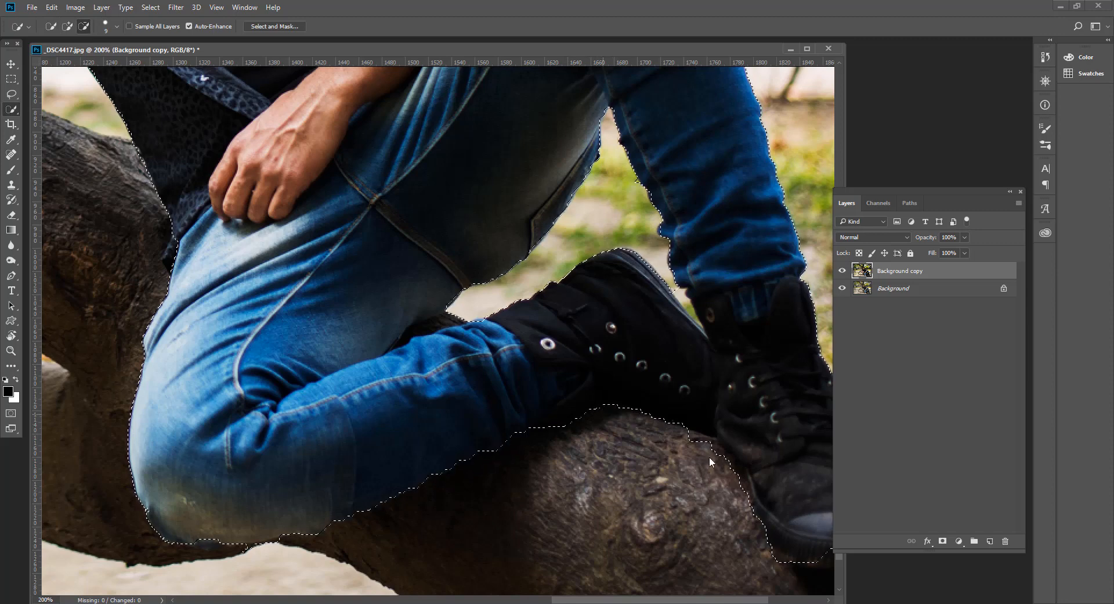
mouse_move(710, 458)
alt+mouse_down()
mouse_move(686, 436)
mouse_move(708, 449)
alt+mouse_up()
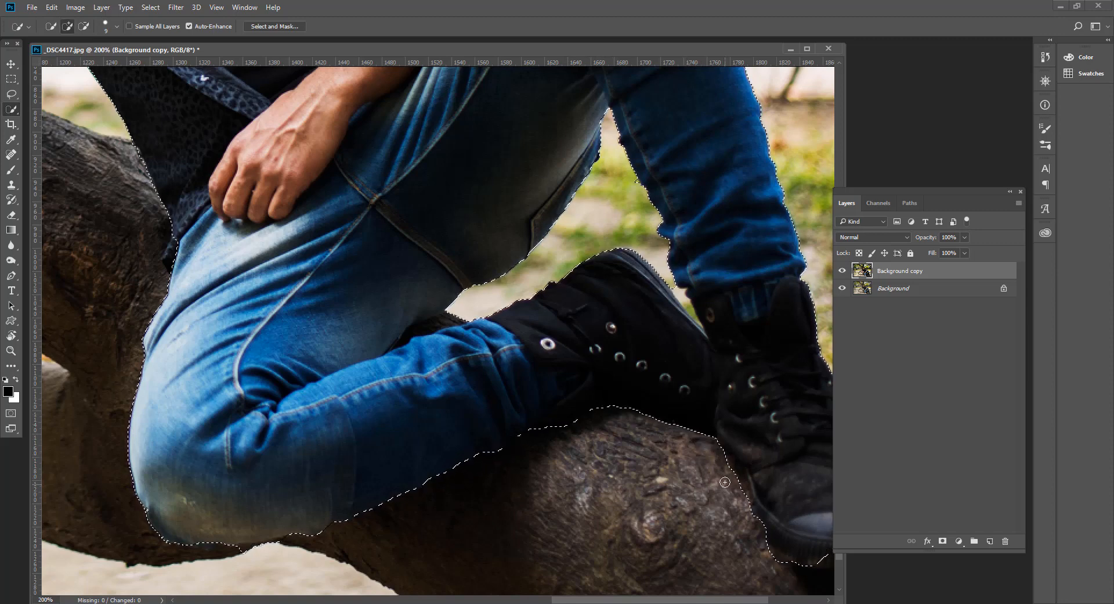
drag(615, 363, 454, 285)
drag(701, 467, 719, 469)
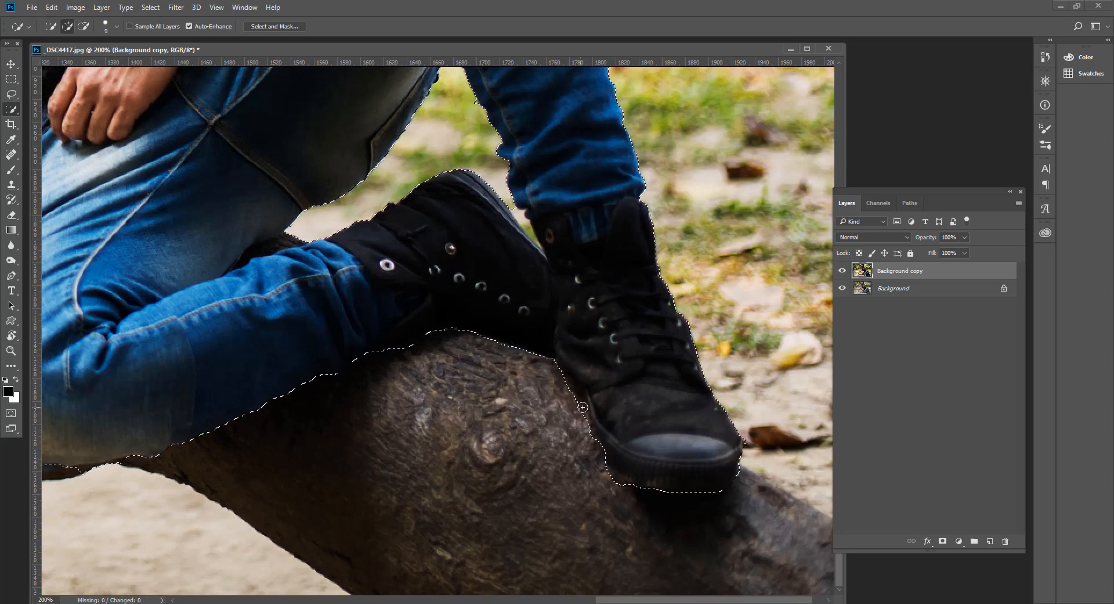
Subtract the sliver of background between the rear shoe and the front trouser leg with a 6 px brush
drag(630, 310, 633, 475)
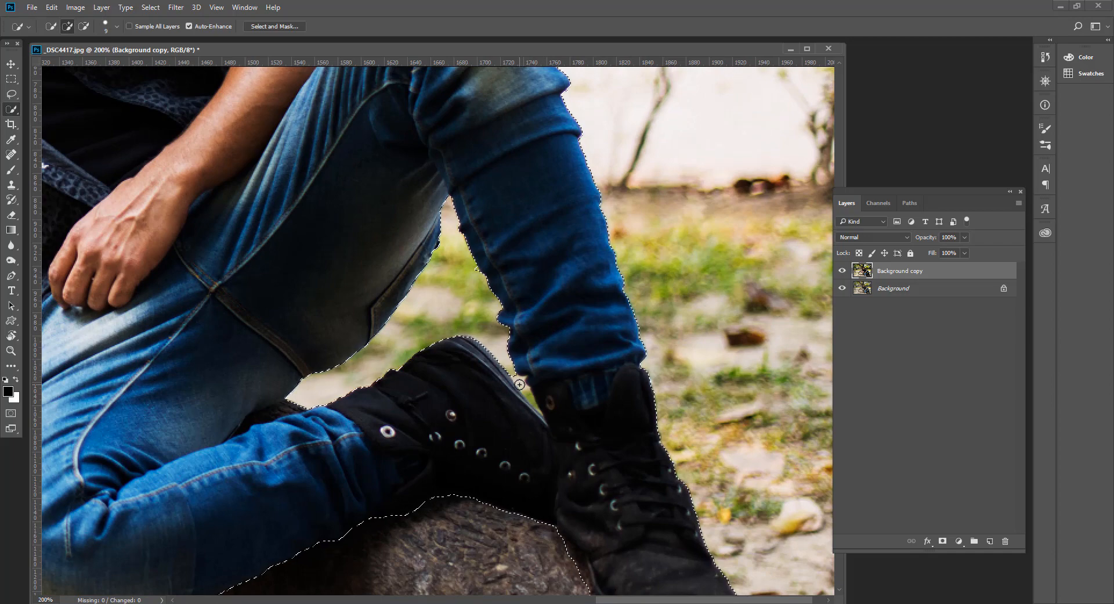
key(bracketleft)
key(bracketleft)
key(bracketleft)
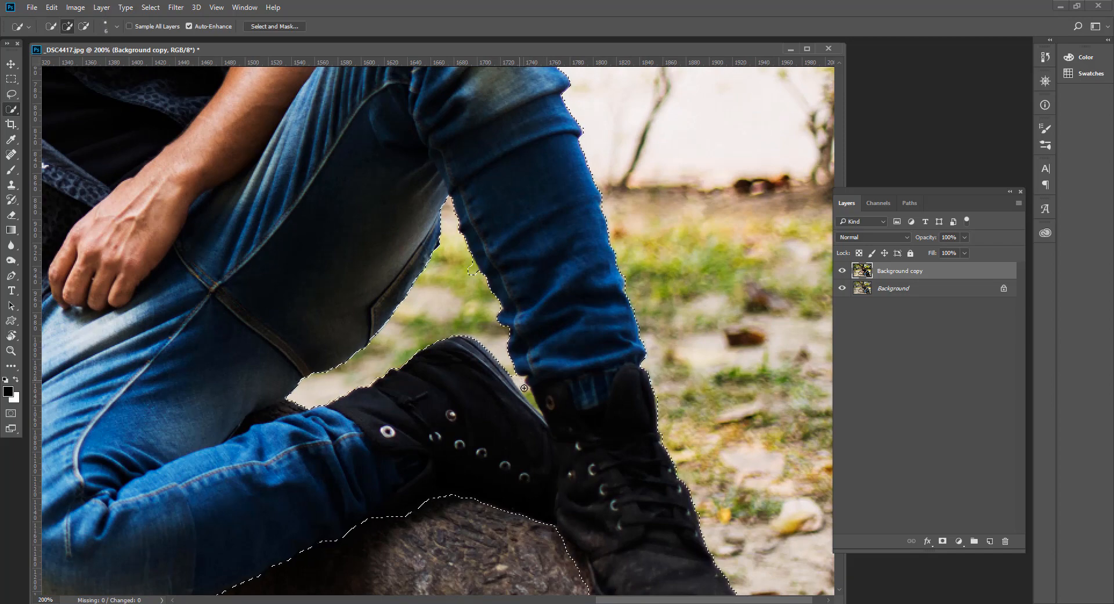
key(alt)
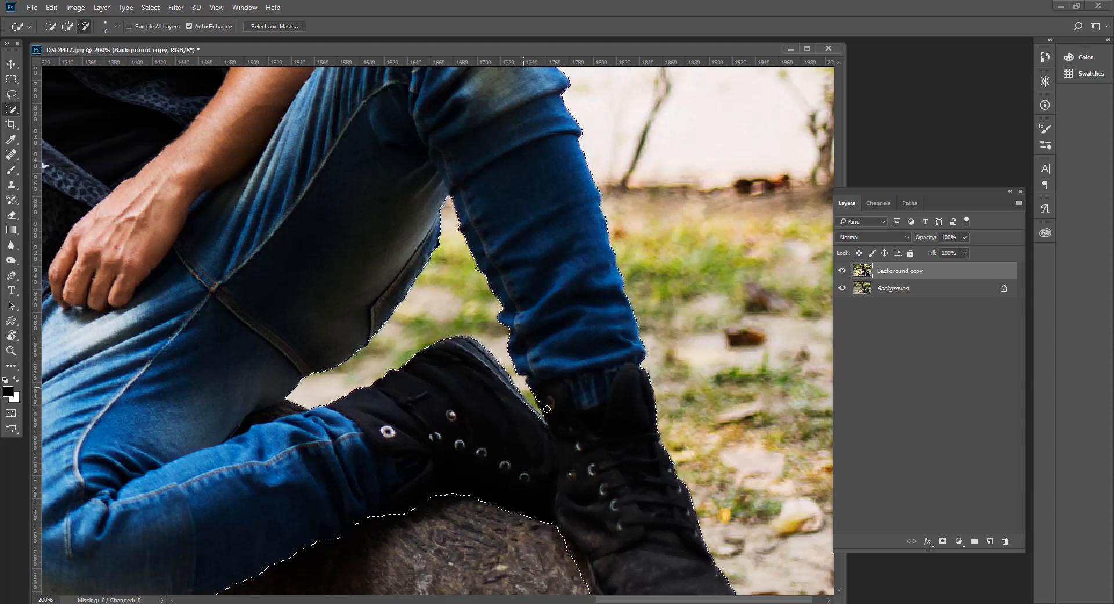
key(alt)
drag(537, 392, 552, 413)
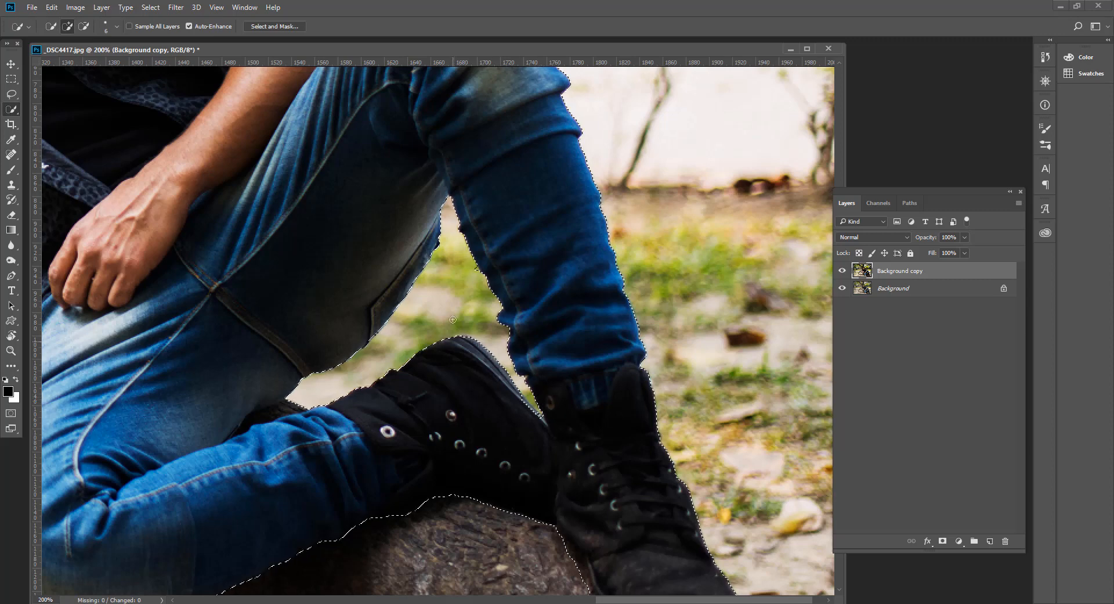
Subtract the background between elbow and knee, beside the rolled sleeve and above the shoulder from the selection
drag(509, 211, 611, 465)
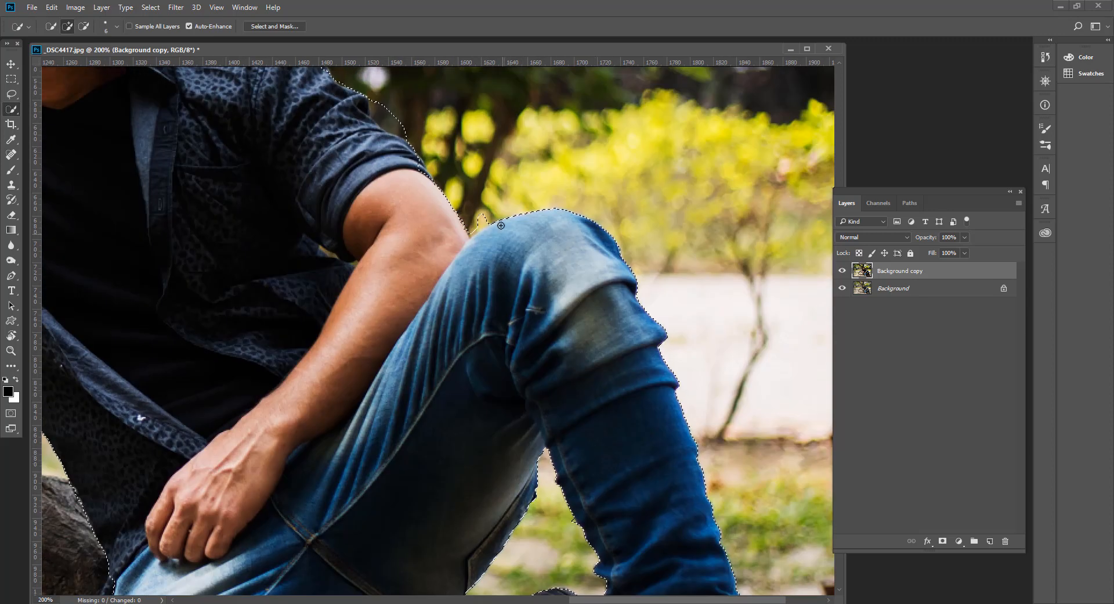
key(alt)
drag(483, 218, 476, 221)
drag(383, 110, 394, 129)
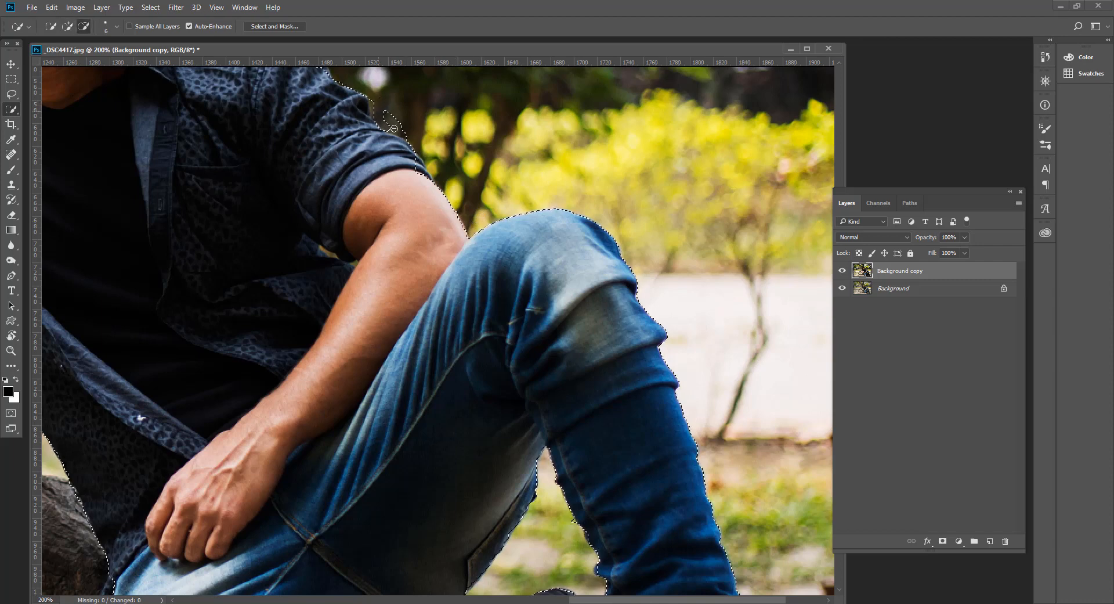
alt+click(386, 115)
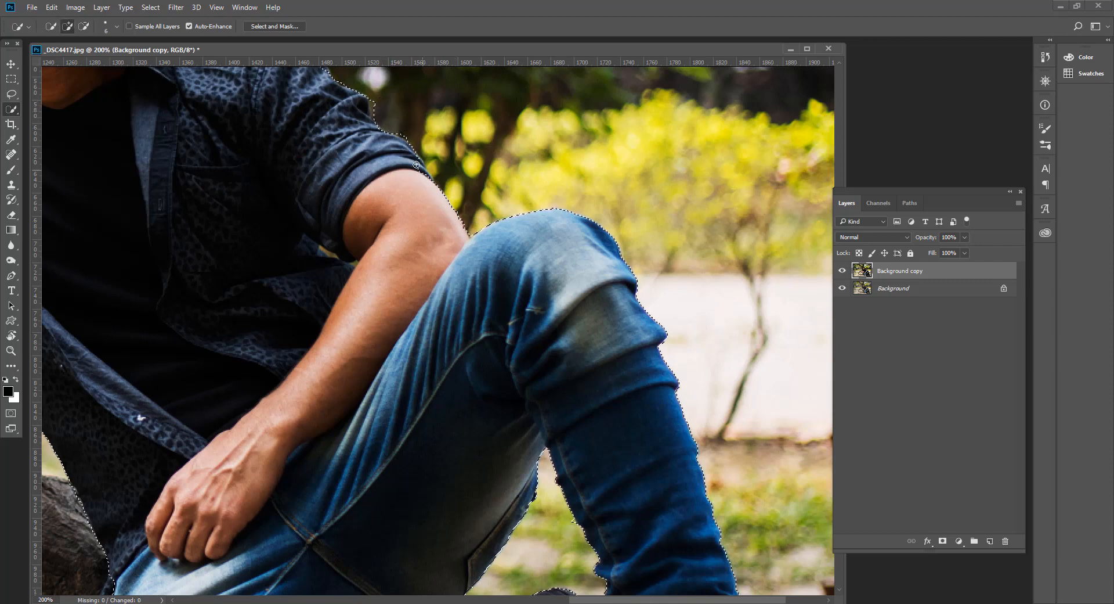
drag(417, 165, 424, 178)
drag(380, 121, 509, 246)
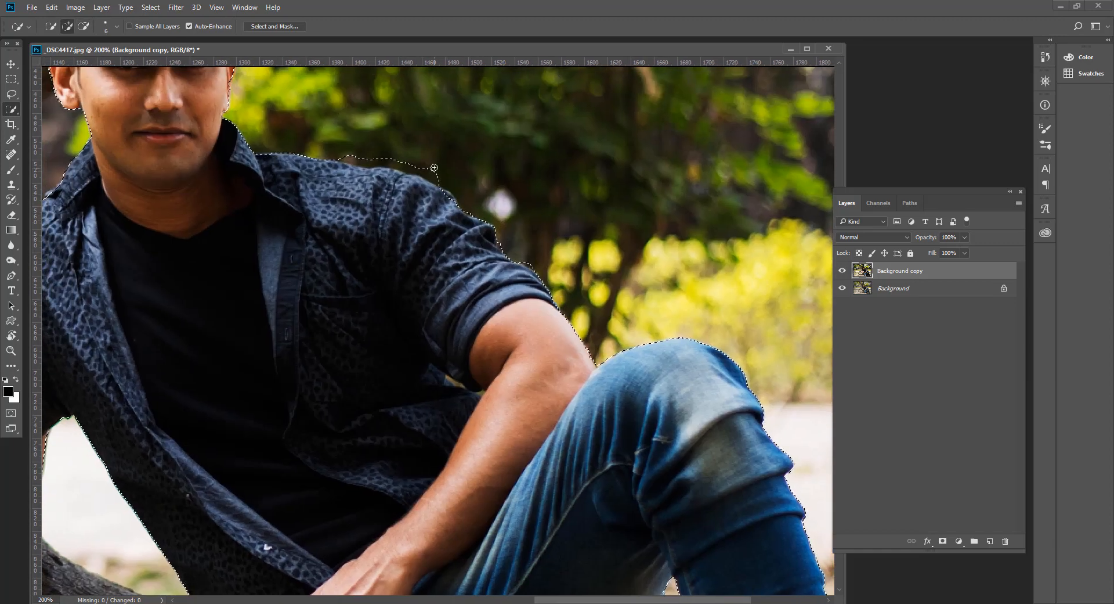
mouse_move(433, 170)
mouse_down()
mouse_move(350, 152)
mouse_move(445, 172)
mouse_move(346, 156)
mouse_move(462, 182)
mouse_up()
Open Select and Mask and refine the hair and ear edge on the foliage side with a 25 px Refine Edge Brush
drag(377, 198, 499, 314)
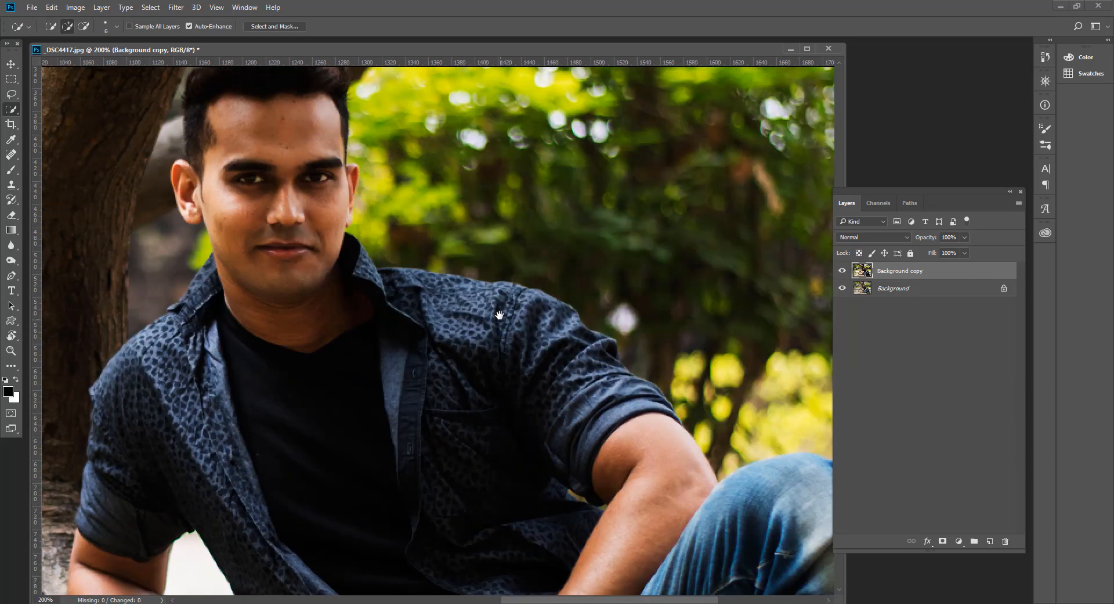
drag(347, 267, 374, 368)
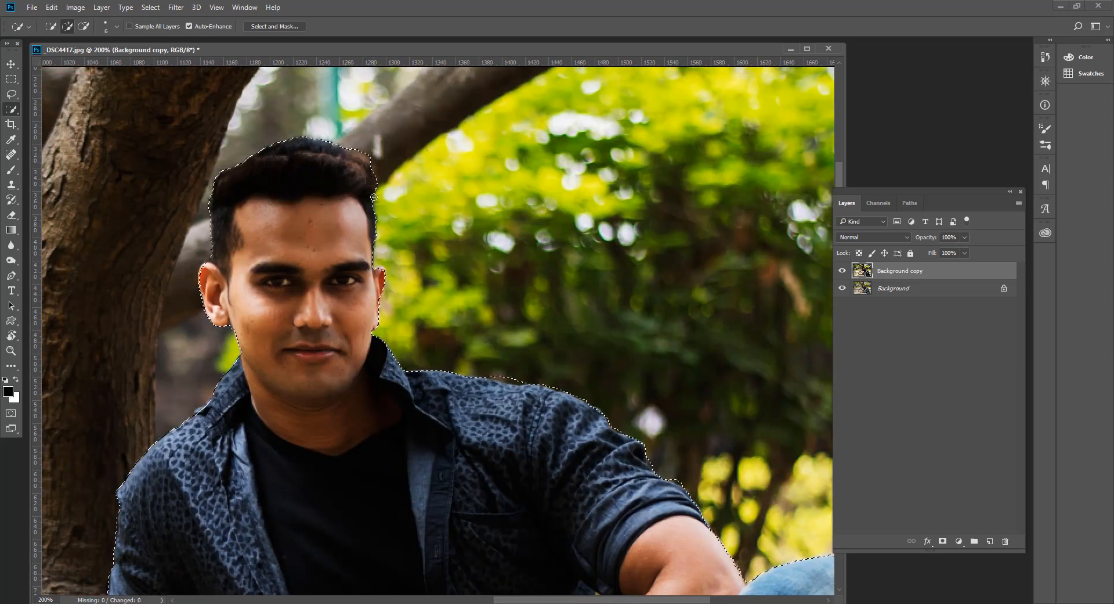
click(273, 26)
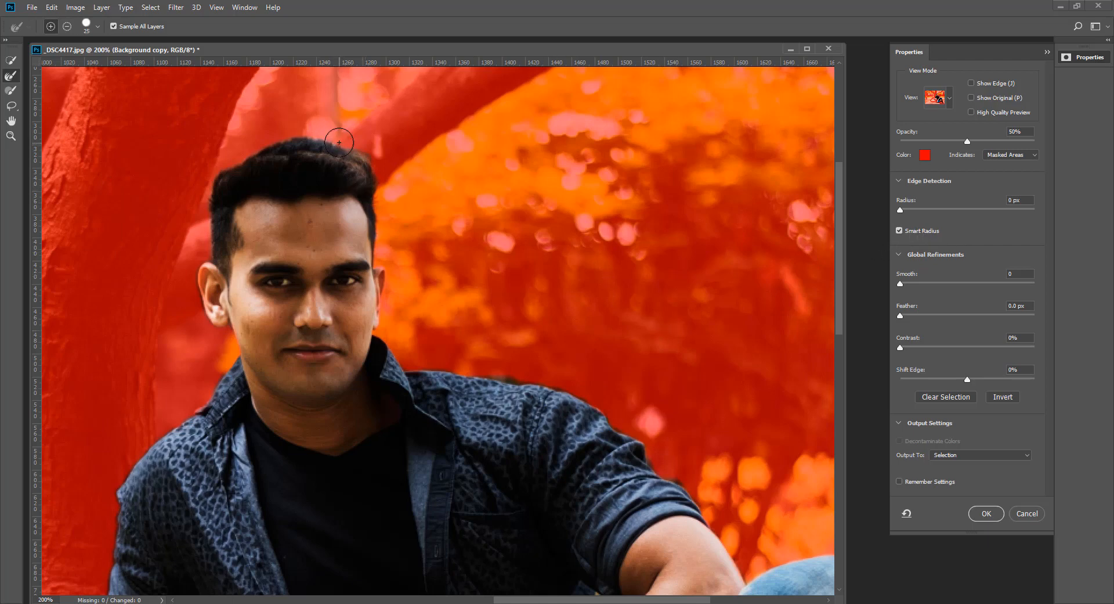
drag(339, 143, 375, 179)
drag(383, 225, 380, 257)
mouse_move(386, 295)
mouse_down()
mouse_move(386, 334)
mouse_move(372, 171)
mouse_up()
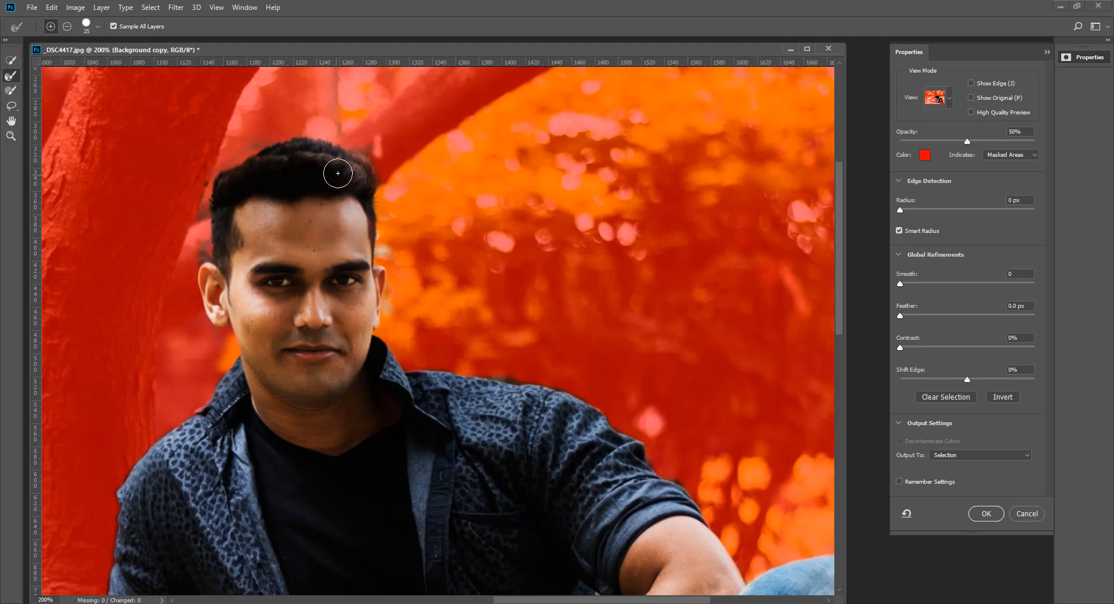
key(alt)
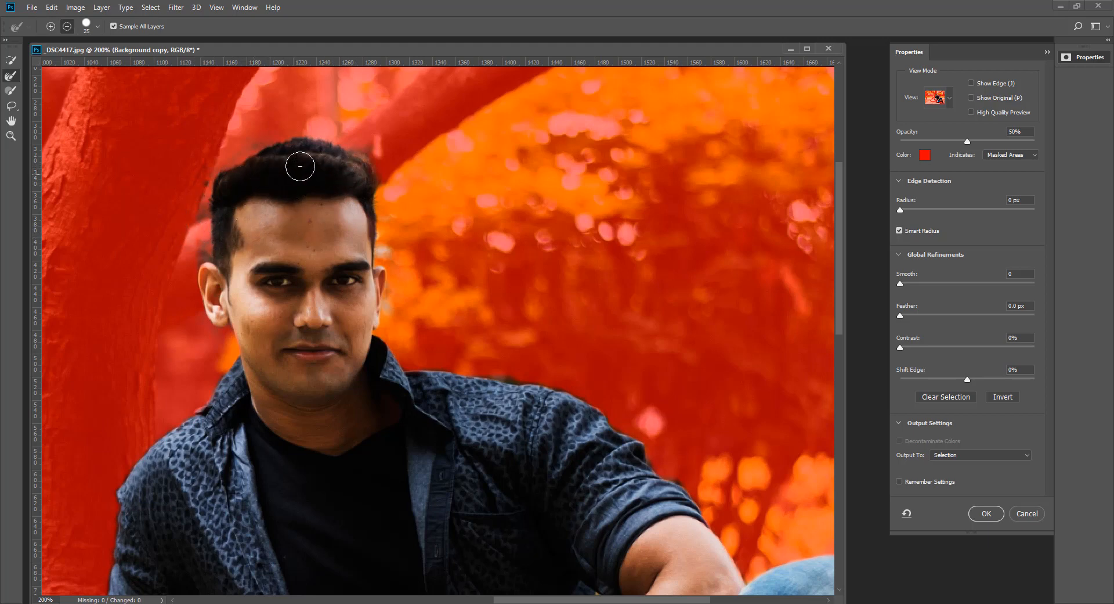
Refine the edges of the hair, shirt sleeve, forearm, watch and resting hand along the tree trunk
mouse_move(207, 181)
mouse_down()
mouse_move(192, 324)
mouse_move(214, 342)
mouse_move(220, 330)
mouse_move(219, 363)
mouse_move(168, 425)
mouse_move(168, 274)
mouse_move(204, 164)
mouse_move(201, 245)
mouse_move(143, 432)
mouse_move(108, 501)
mouse_move(131, 458)
mouse_move(103, 532)
mouse_move(118, 559)
mouse_up()
drag(281, 468, 354, 286)
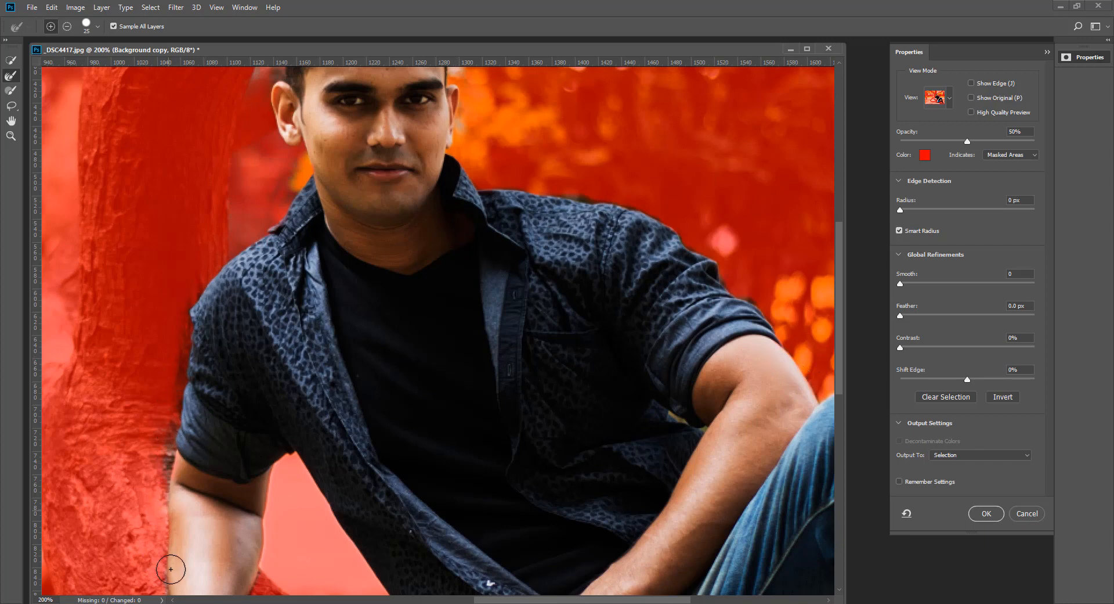
drag(314, 508, 351, 260)
mouse_move(209, 356)
mouse_down()
mouse_move(198, 428)
mouse_move(206, 449)
mouse_move(210, 439)
mouse_move(211, 496)
mouse_move(233, 515)
mouse_up()
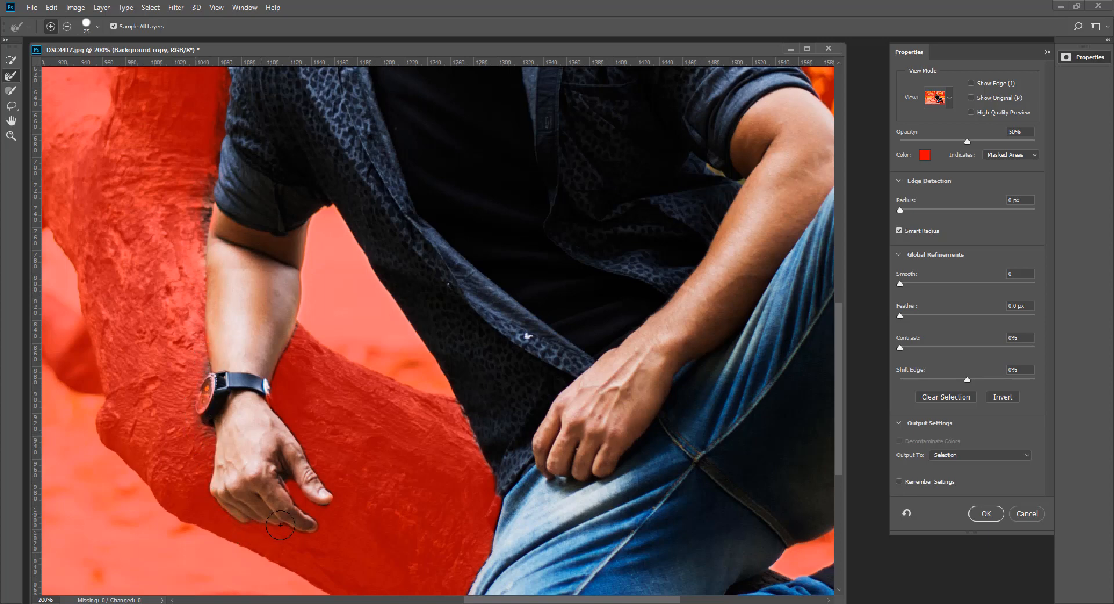
drag(305, 499, 327, 506)
mouse_move(269, 391)
mouse_down()
mouse_move(310, 298)
mouse_move(314, 217)
mouse_move(316, 298)
mouse_move(318, 219)
mouse_up()
Reduce the Refine Edge Brush to 9 px and refine the shirt's shoulder edge against the foliage
key(bracketleft)
key(bracketleft)
key(bracketleft)
key(bracketleft)
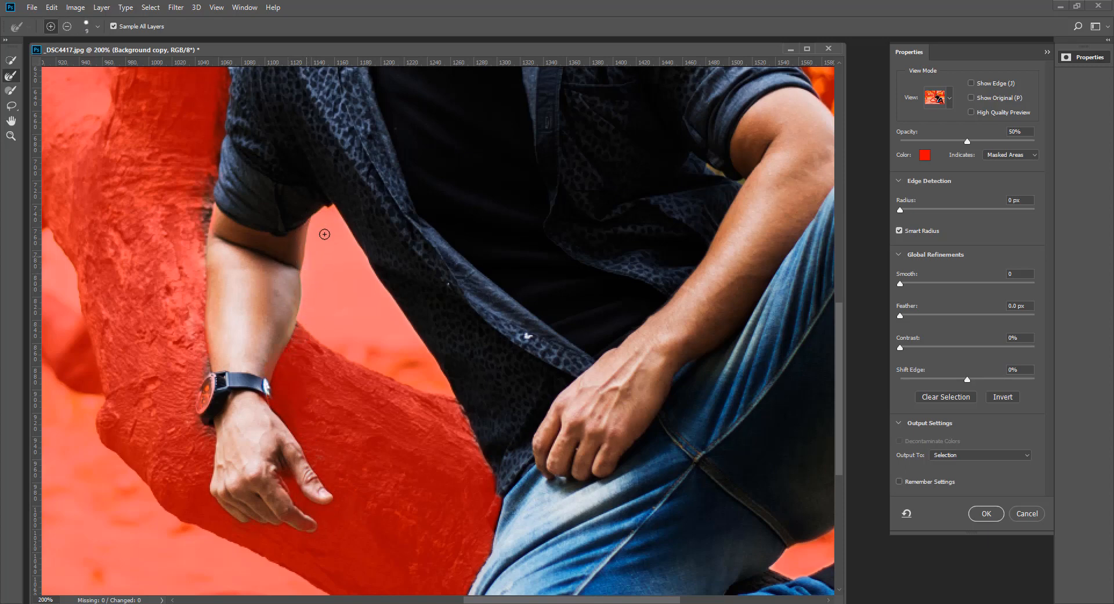
key(ctrl+plus)
key(ctrl+plus)
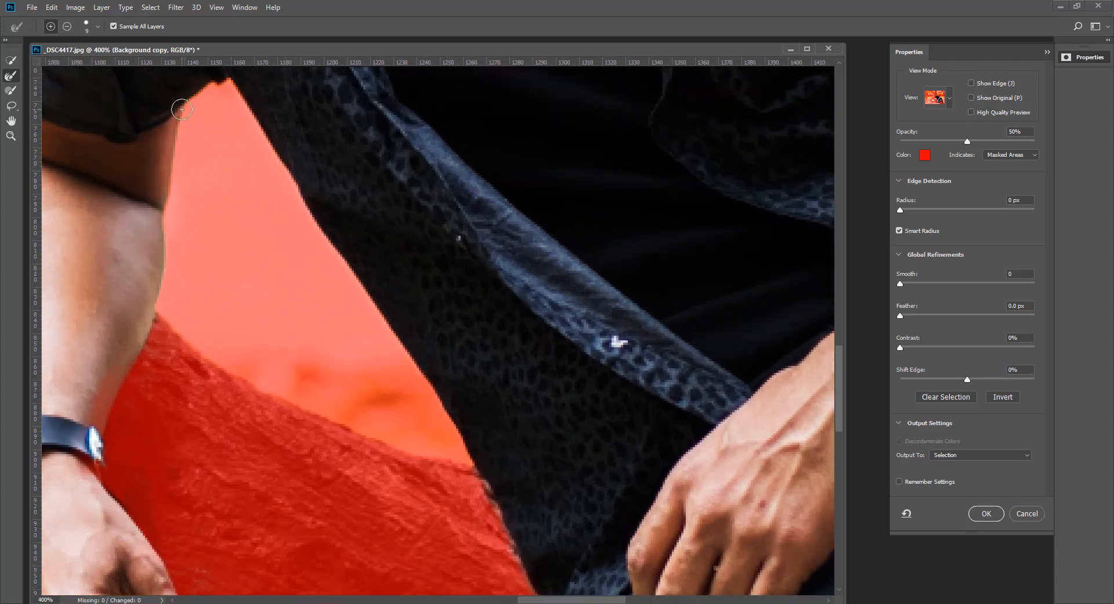
key(alt)
key(alt)
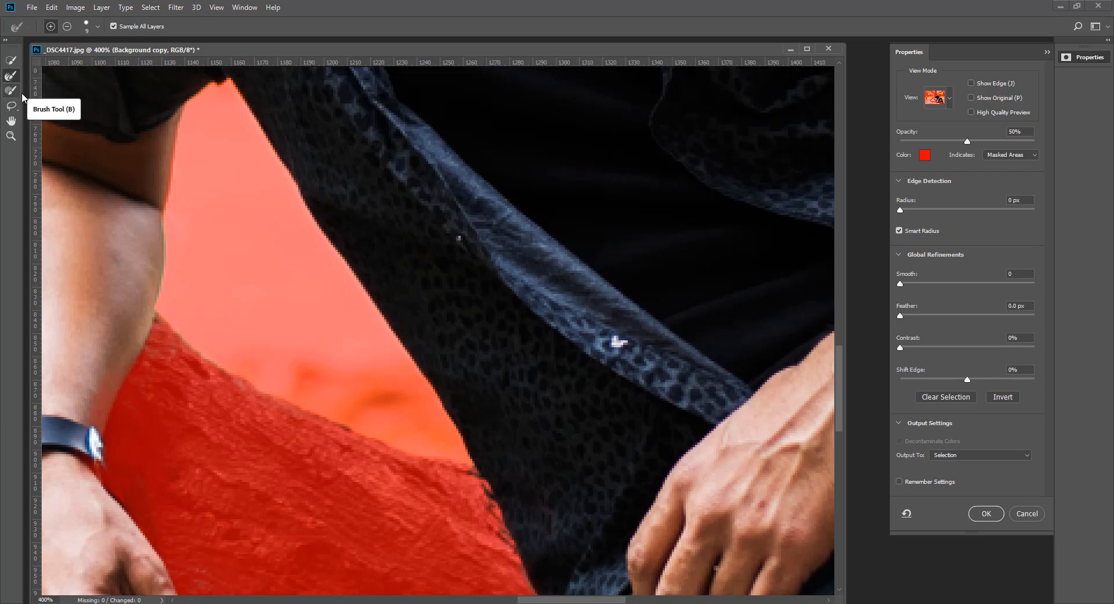
drag(380, 186, 407, 346)
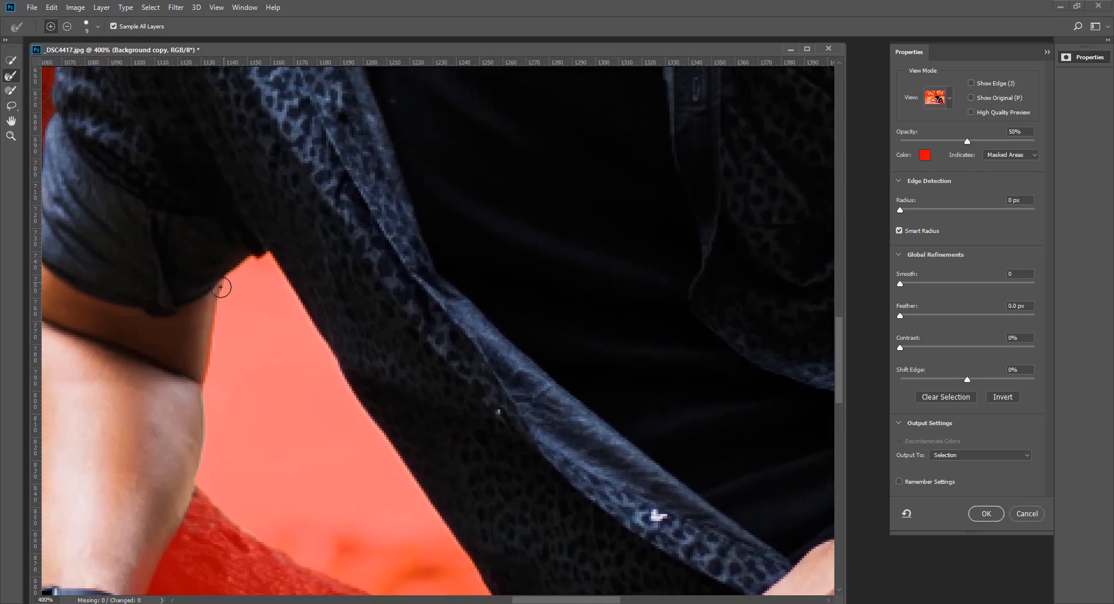
drag(569, 225, 461, 566)
drag(599, 301, 377, 475)
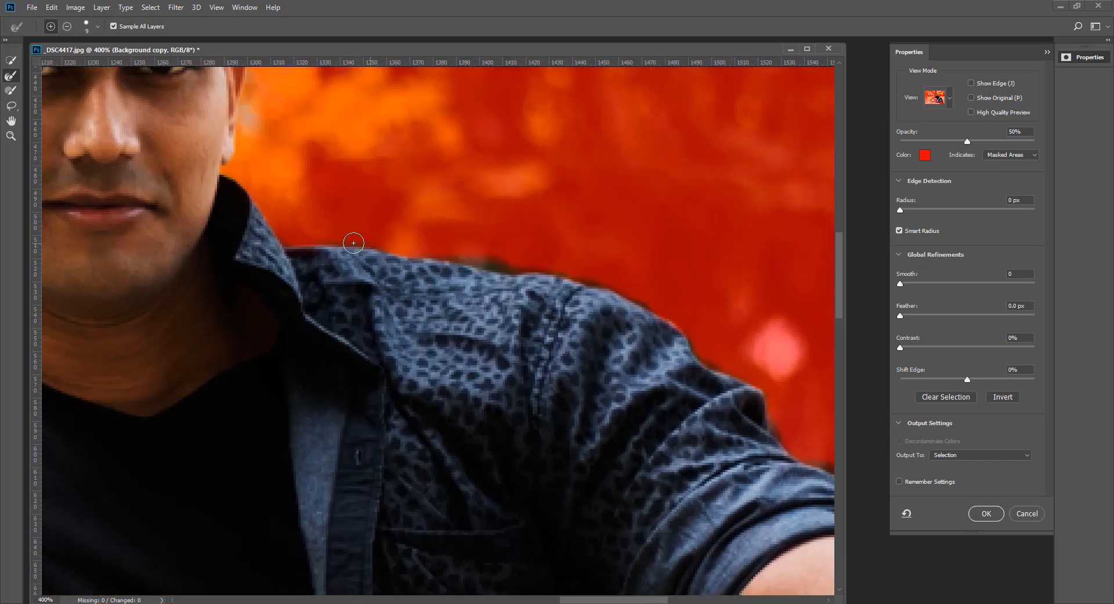
drag(503, 260, 626, 280)
Add the hair edge above the ear on the foliage side with the Quick Selection Tool at size 3
drag(222, 210, 454, 367)
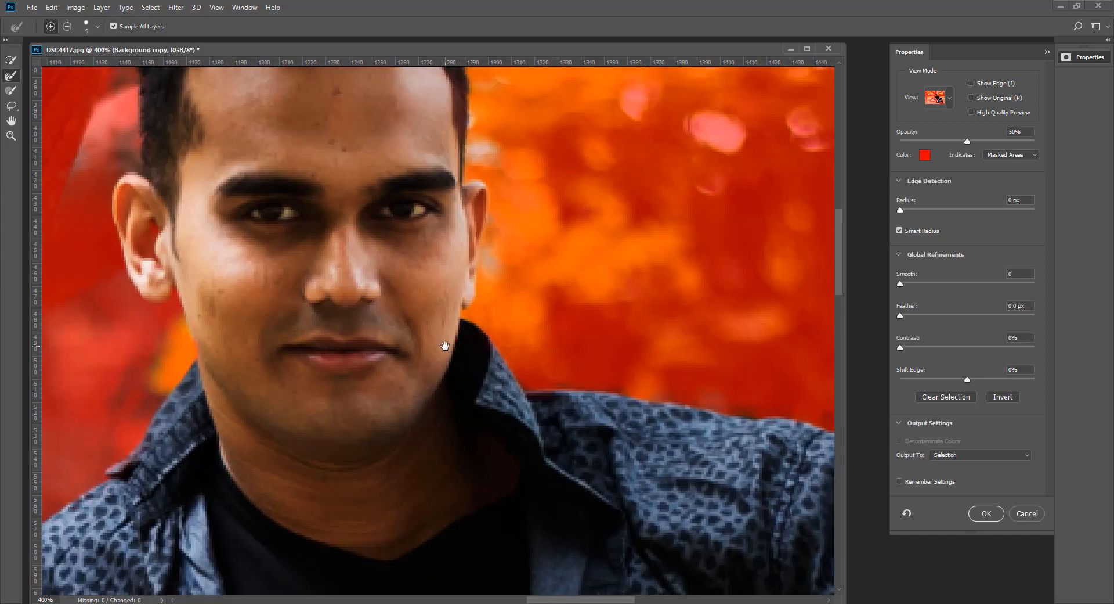
drag(471, 198, 472, 371)
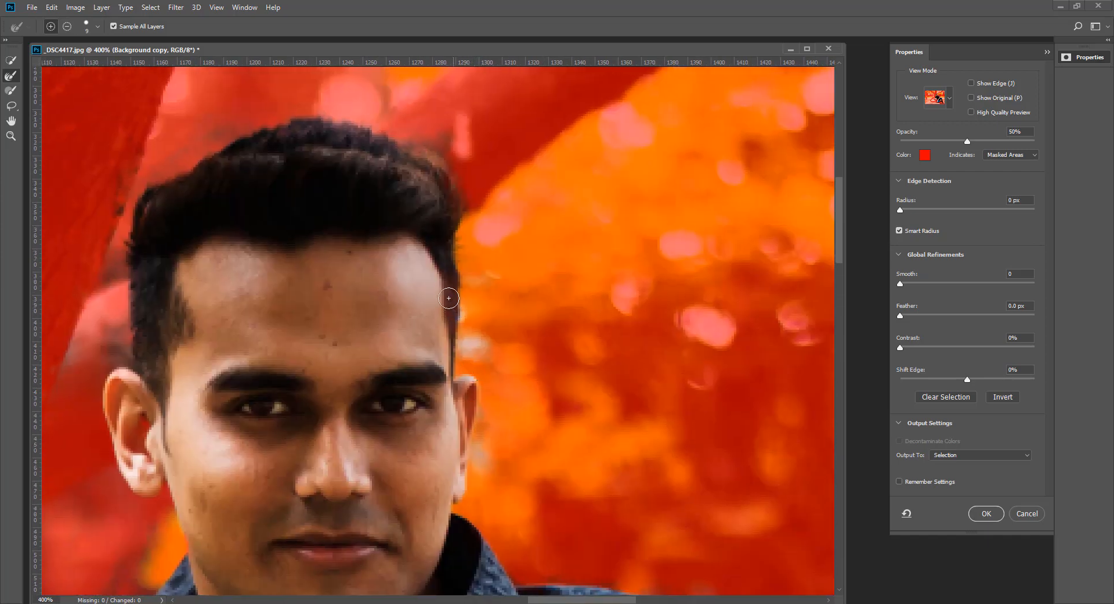
click(11, 61)
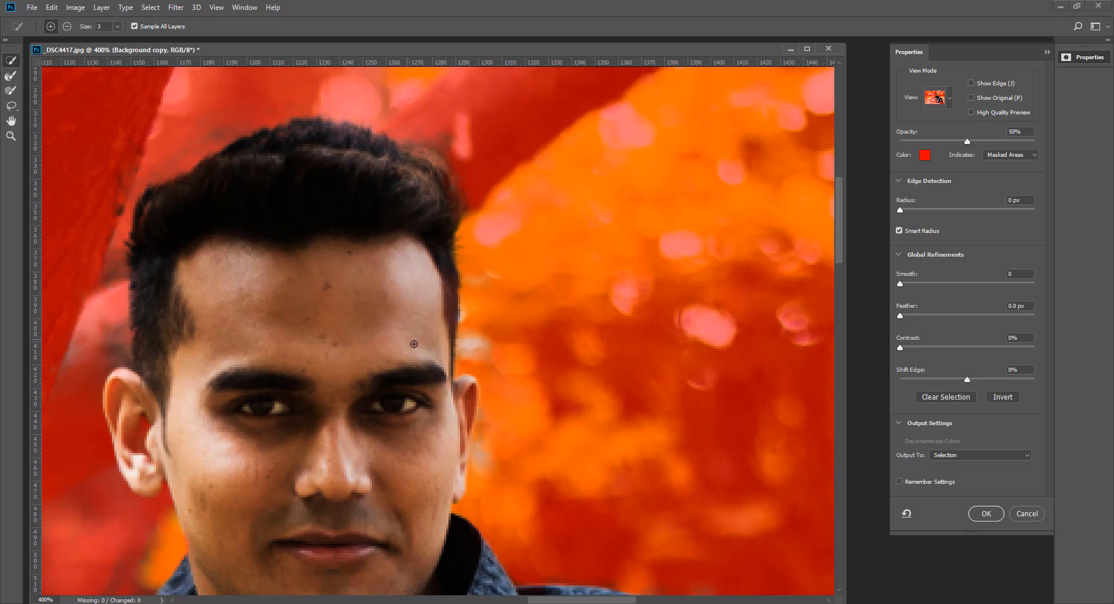
mouse_move(452, 294)
mouse_down()
mouse_move(450, 361)
mouse_move(449, 274)
mouse_move(454, 347)
mouse_up()
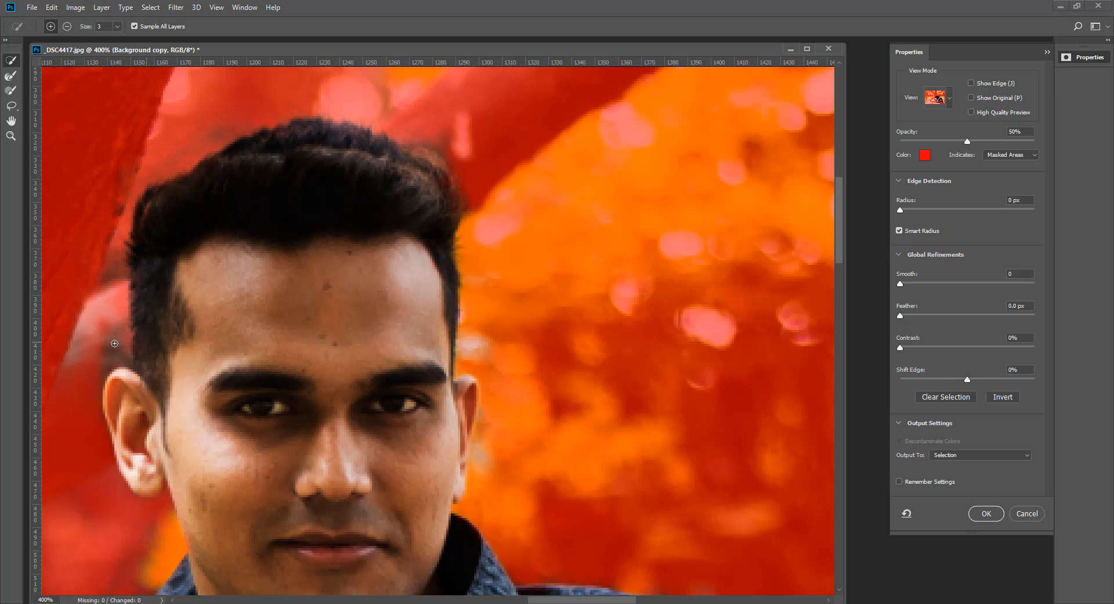
Subtract the background patch beside the trunk-side ear from the selection and touch up the hair edge above it
key(alt)
drag(85, 321, 105, 266)
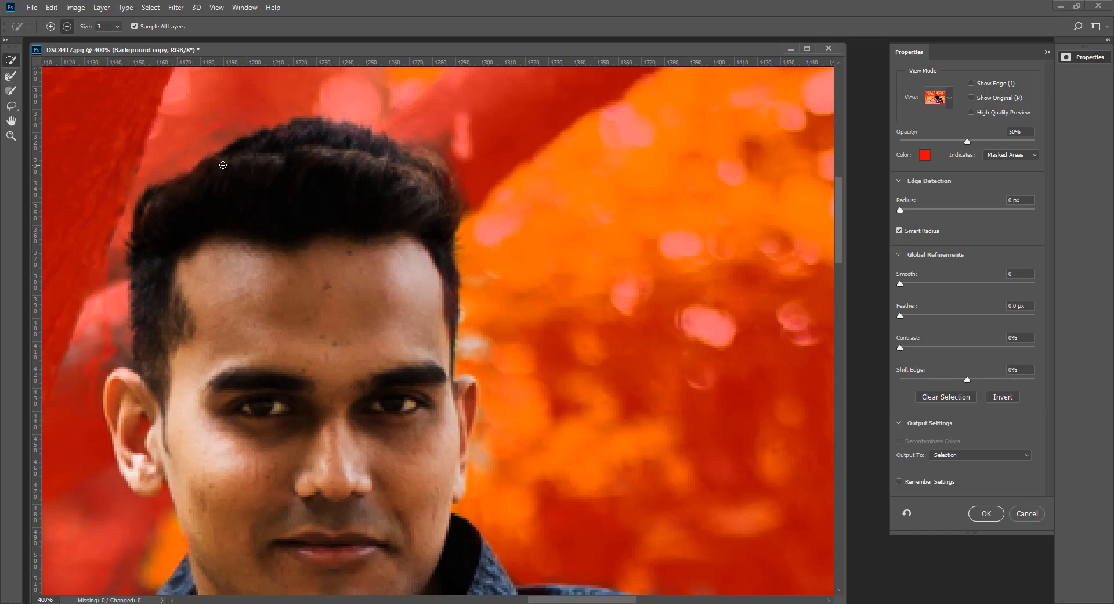
mouse_move(174, 183)
mouse_down()
mouse_move(225, 156)
mouse_move(238, 164)
mouse_up()
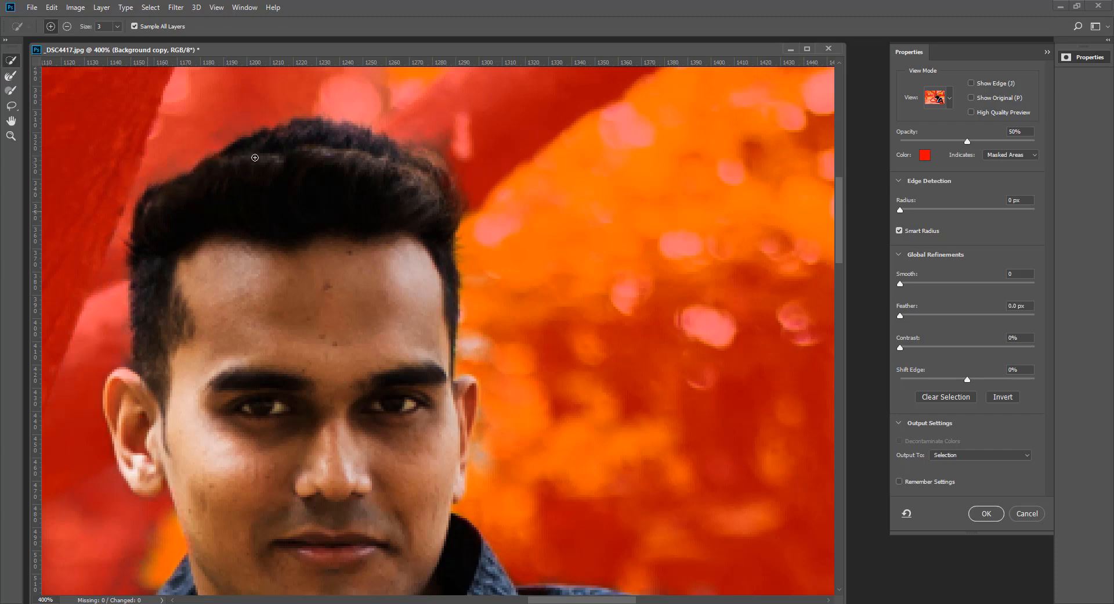
Subtract the upper hair fringe on the foliage side from the selection with the Quick Selection Tool
click(10, 75)
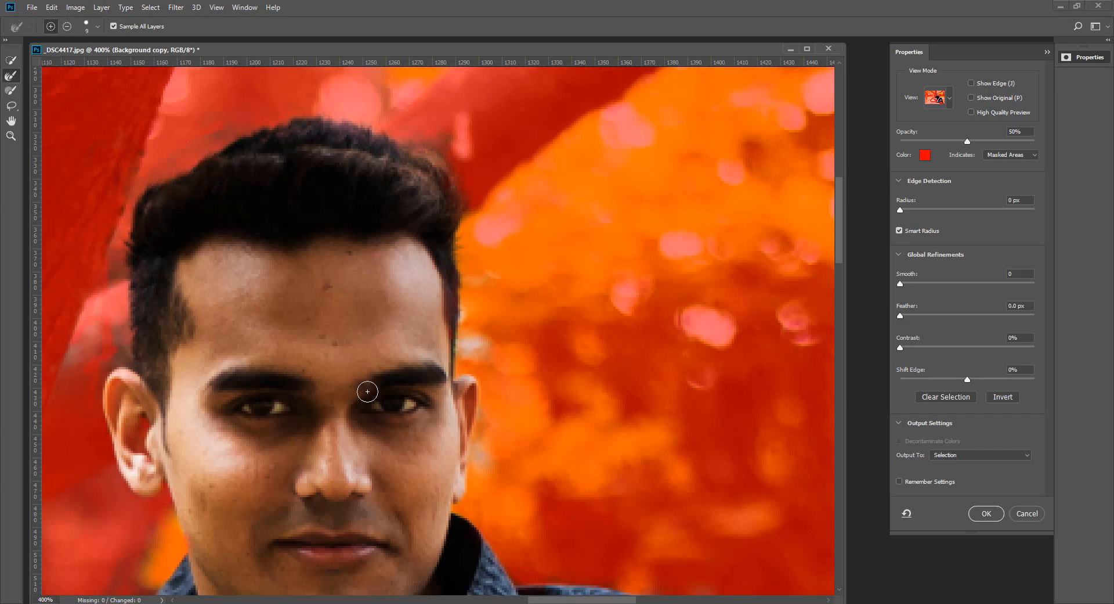
click(10, 60)
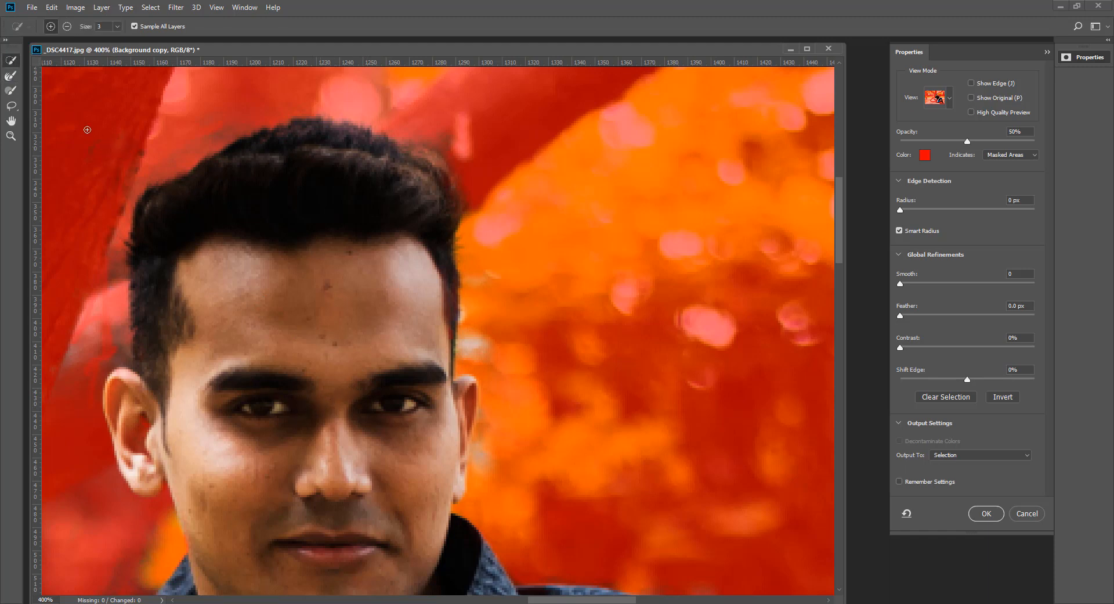
click(67, 26)
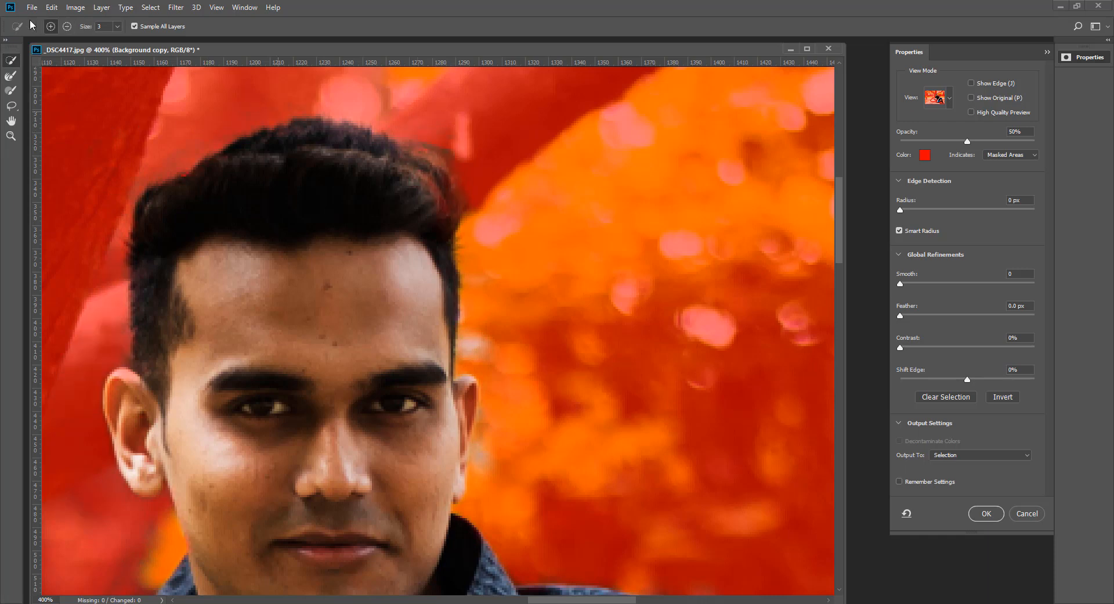
drag(413, 166, 449, 204)
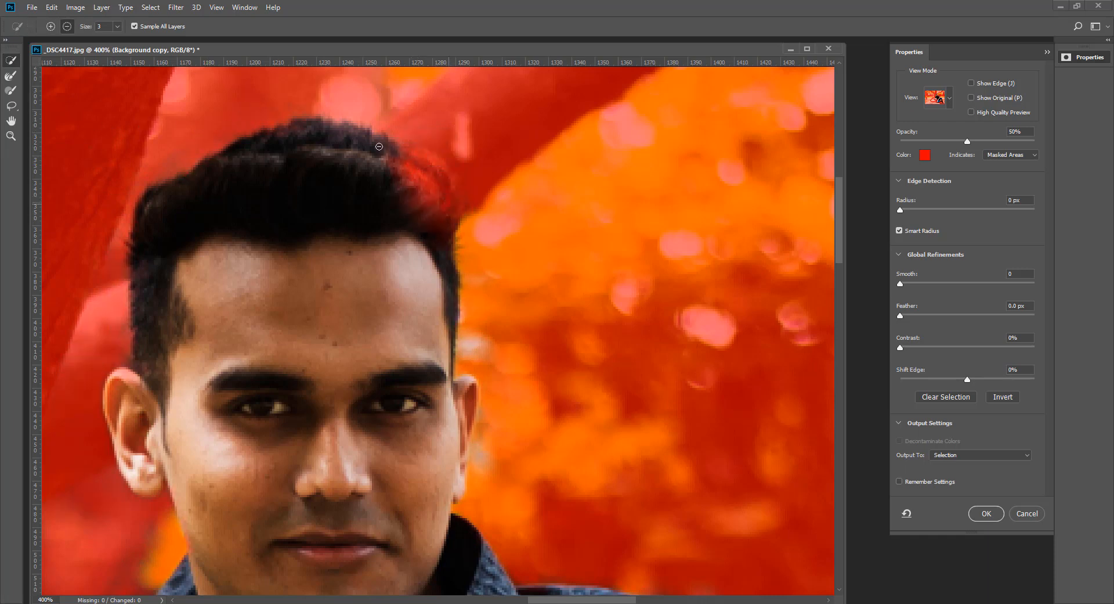
Add the upper hair fringe on the foliage side back to the selection and subtract the background patch beside it
mouse_move(379, 146)
mouse_down()
mouse_move(443, 193)
mouse_move(420, 169)
mouse_move(450, 223)
mouse_up()
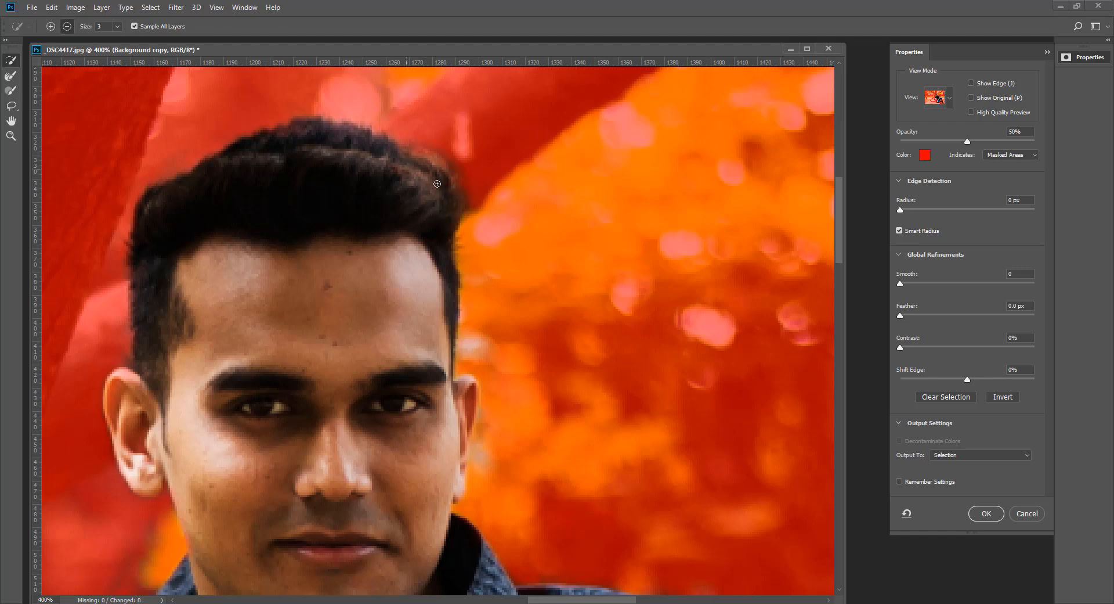
drag(439, 169, 445, 184)
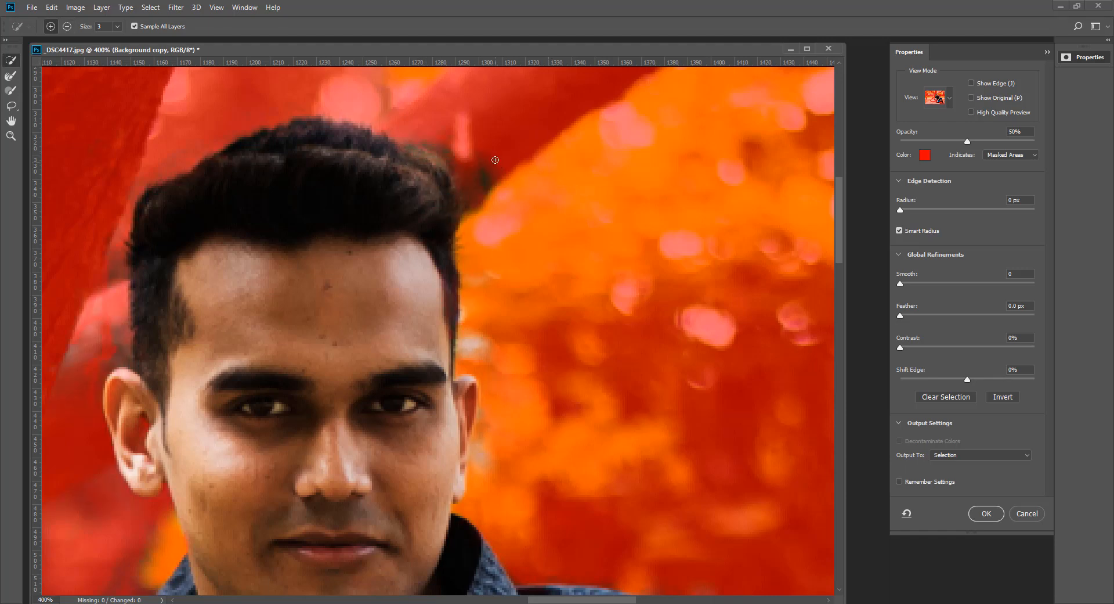
mouse_move(487, 152)
mouse_down()
mouse_move(503, 196)
mouse_move(480, 167)
mouse_up()
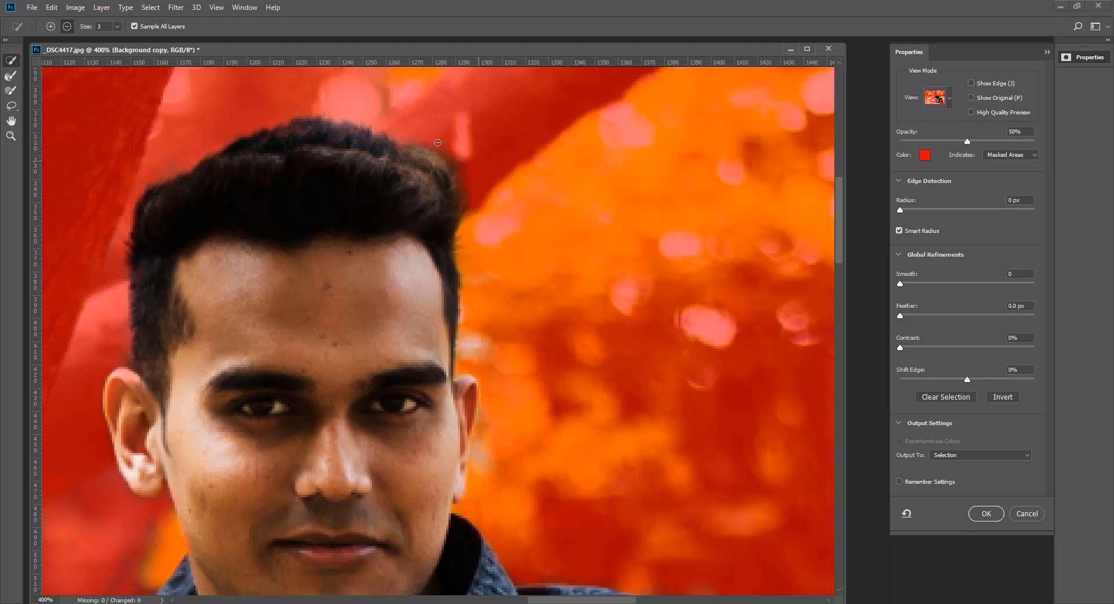
Refine the foliage-side edge of the shirt shoulder, rolled sleeve and bare arm with the Refine Edge Brush
click(11, 76)
drag(448, 387, 377, 191)
drag(375, 290, 306, 191)
drag(531, 372, 383, 166)
mouse_move(647, 279)
mouse_down()
mouse_move(552, 186)
mouse_move(508, 293)
mouse_up()
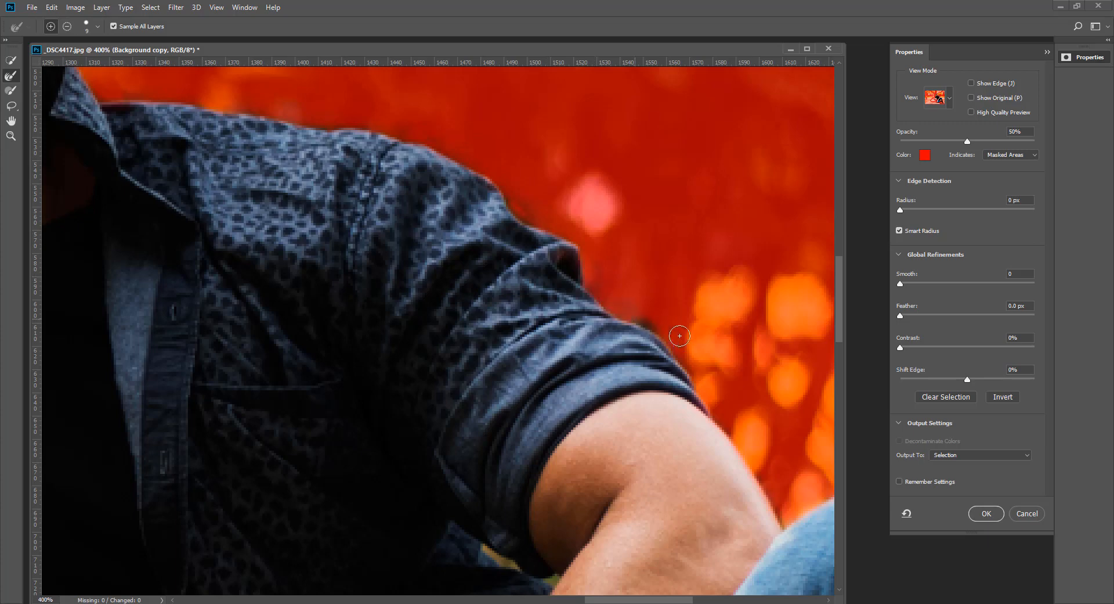
drag(564, 435, 344, 197)
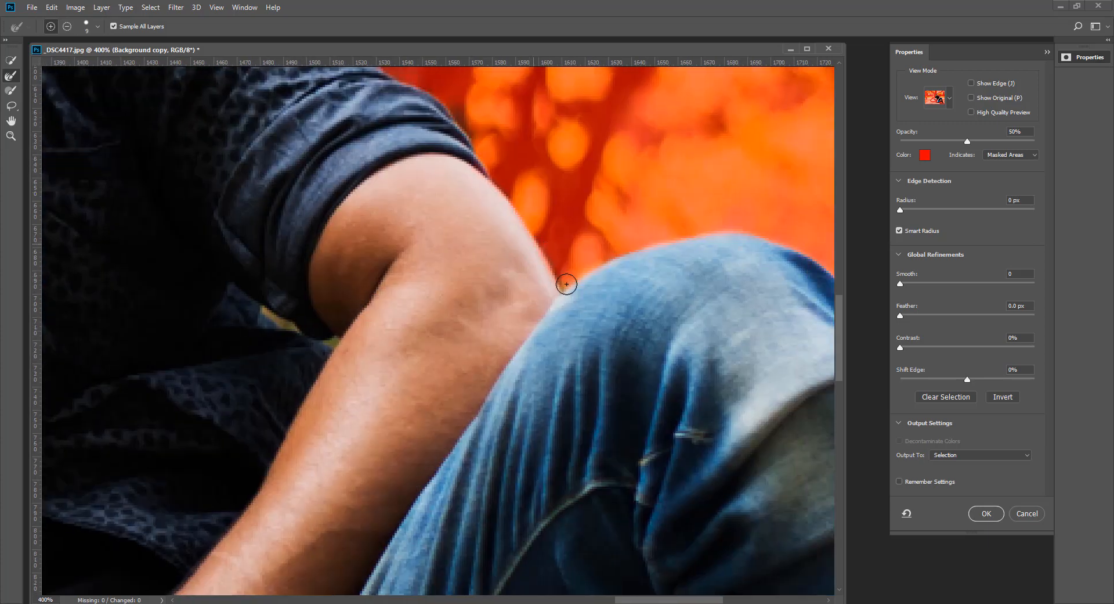
Refine the outer edge of the raised knee and the jeans leg down to the ankle
drag(401, 241, 1, 144)
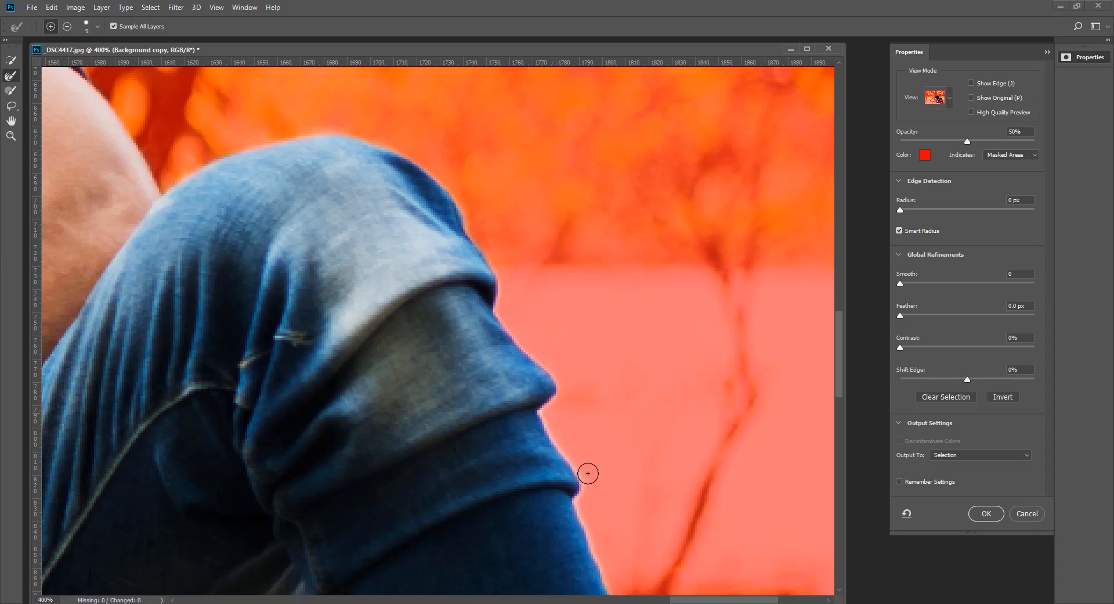
mouse_move(544, 405)
mouse_down()
mouse_move(583, 489)
mouse_move(603, 582)
mouse_up()
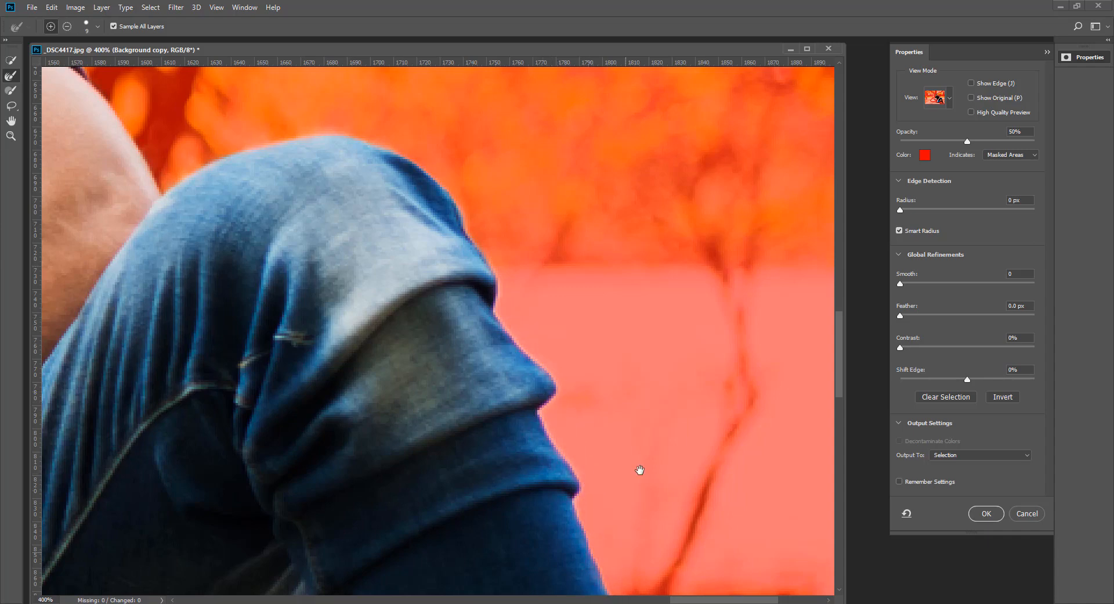
drag(640, 469, 527, 159)
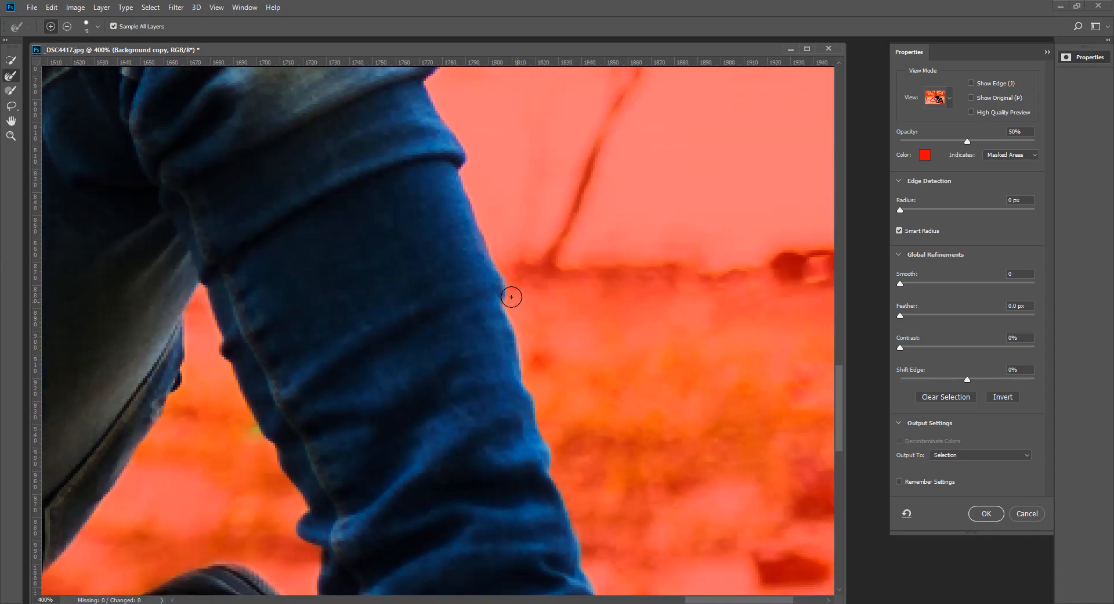
drag(608, 394, 622, 235)
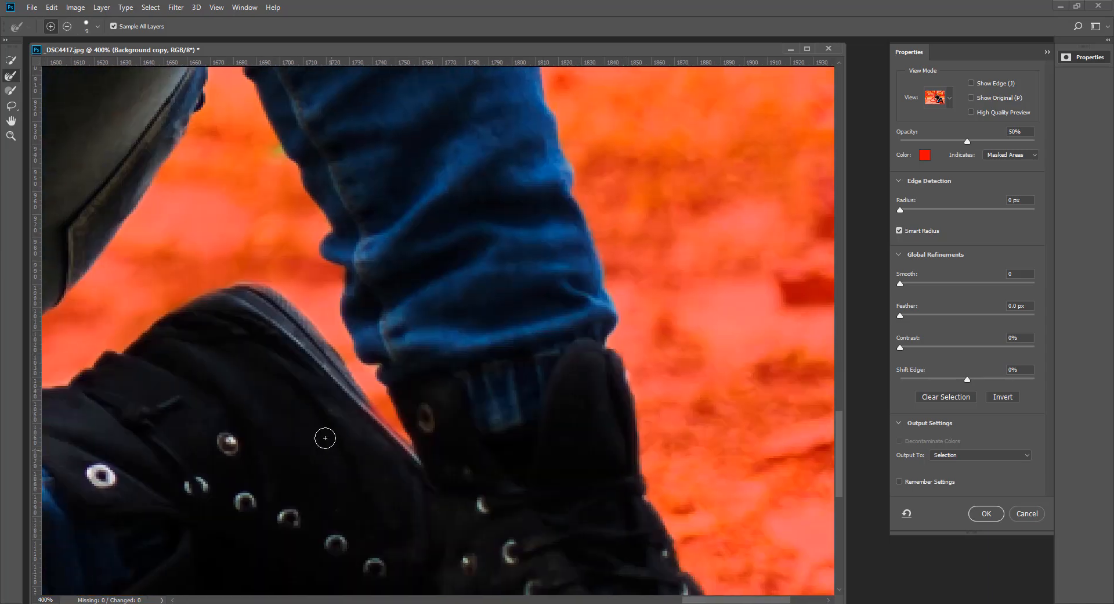
Refine the edge around the front shoe, from the laces over the toe cap and along the sole against the rock
drag(643, 424, 547, 229)
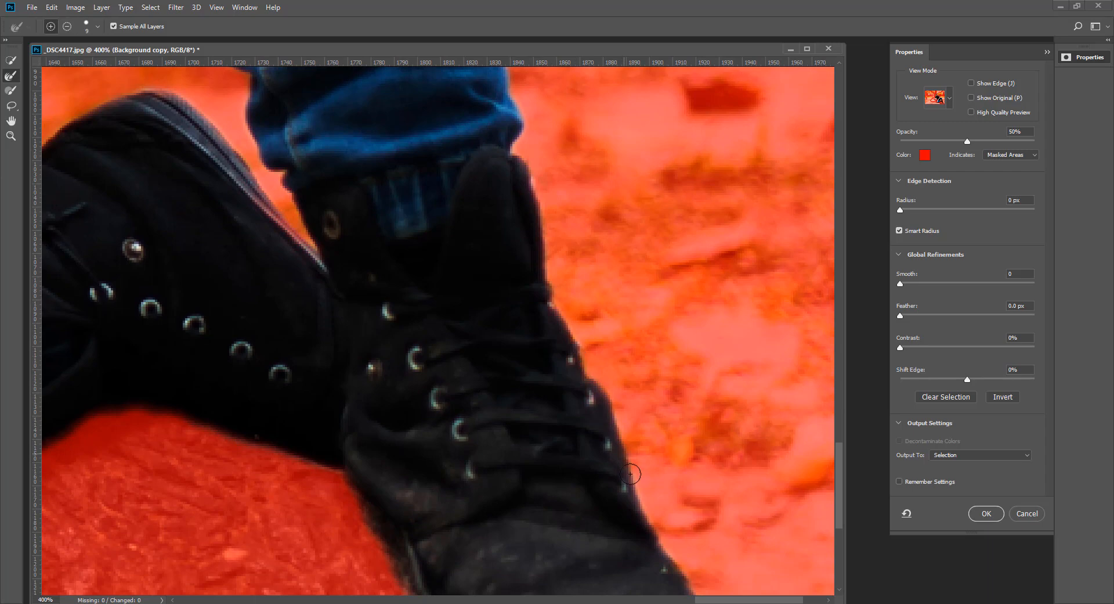
drag(666, 448, 591, 255)
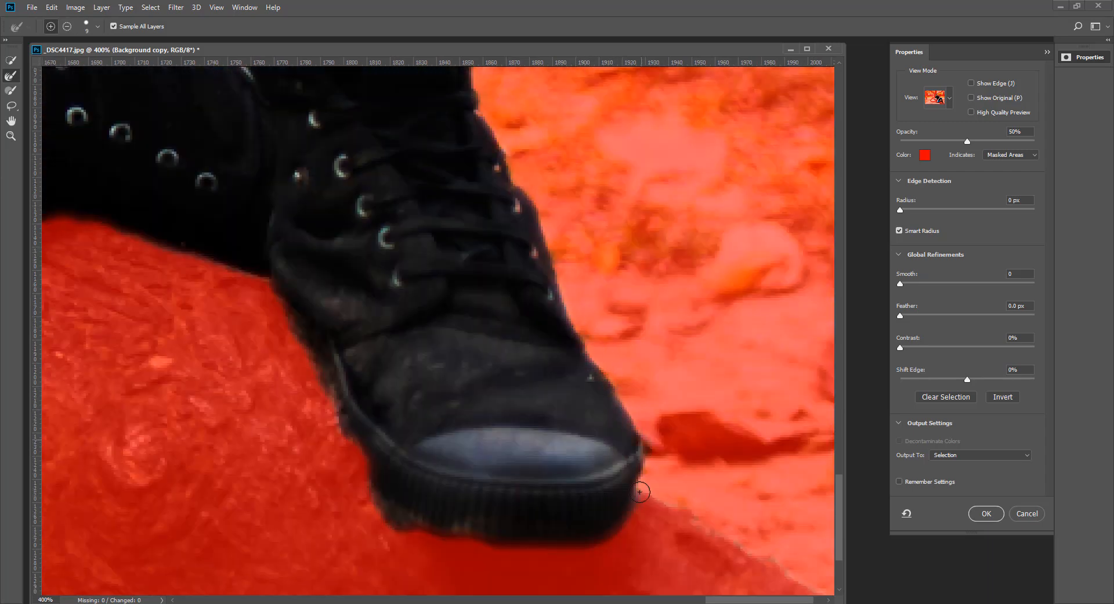
mouse_move(640, 492)
mouse_down()
mouse_move(628, 535)
mouse_move(604, 552)
mouse_move(511, 547)
mouse_up()
mouse_move(399, 521)
mouse_down()
mouse_move(365, 493)
mouse_move(353, 465)
mouse_move(386, 527)
mouse_move(314, 364)
mouse_up()
drag(272, 291, 266, 285)
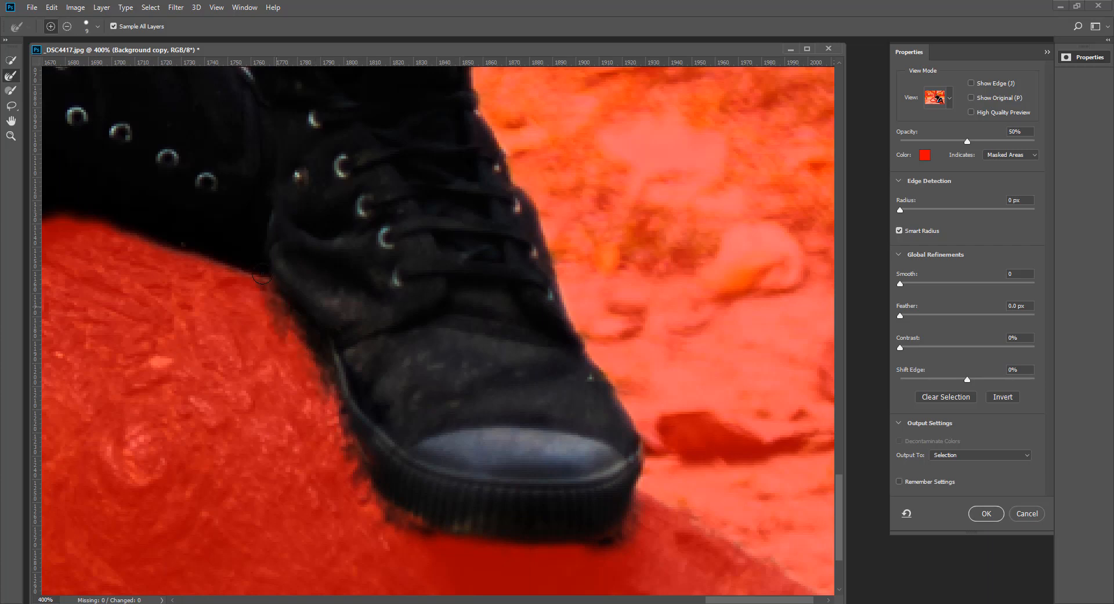
Refine the underside edge of the rear shoe and the folded jeans leg where they rest on the rock
drag(386, 273, 620, 313)
mouse_move(452, 309)
mouse_down()
mouse_move(279, 265)
mouse_move(197, 298)
mouse_move(113, 309)
mouse_up()
mouse_move(178, 329)
mouse_down()
mouse_move(410, 315)
mouse_move(513, 260)
mouse_move(427, 256)
mouse_move(330, 292)
mouse_move(82, 423)
mouse_up()
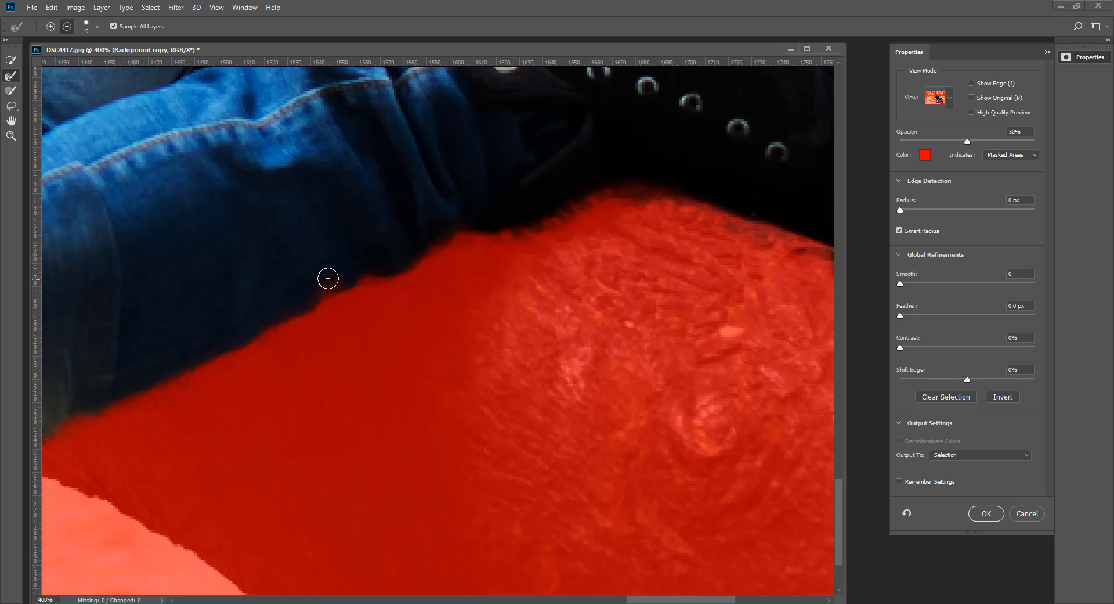
mouse_move(298, 298)
mouse_down()
mouse_move(455, 227)
mouse_move(592, 180)
mouse_move(435, 236)
mouse_move(642, 173)
mouse_up()
drag(239, 336, 572, 241)
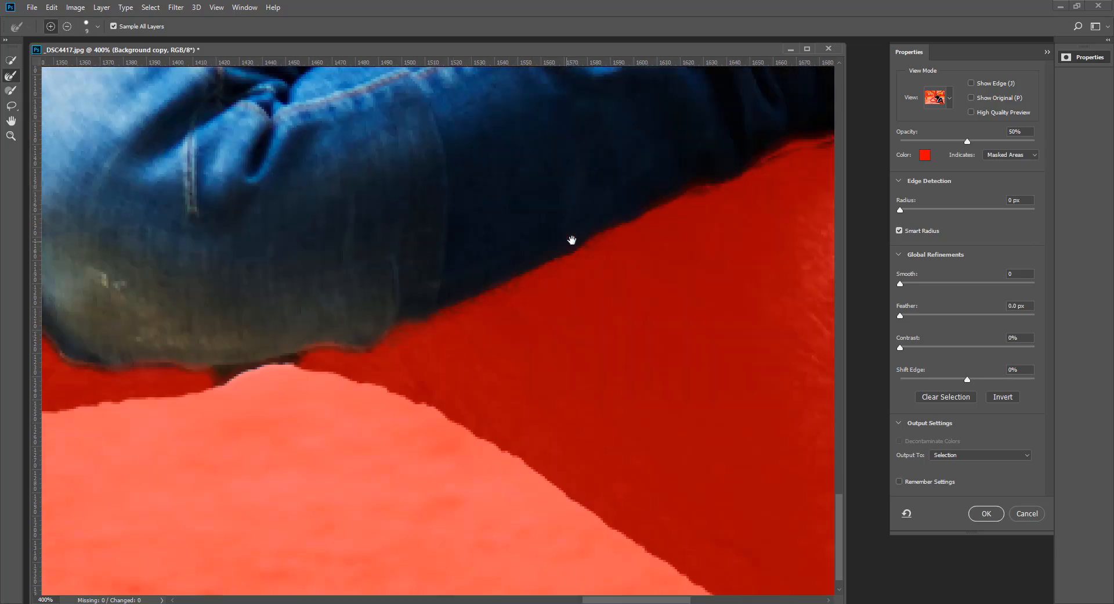
Restore the over-refined patch under the folded knee and refine the knee's lower edge against the rock
drag(306, 358, 227, 379)
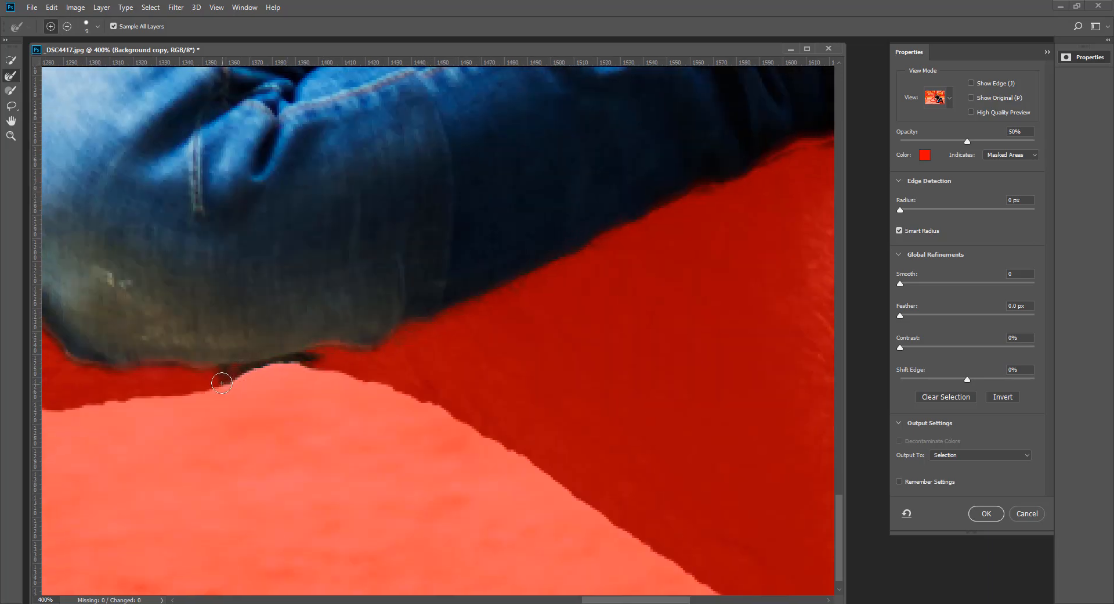
drag(343, 361, 235, 372)
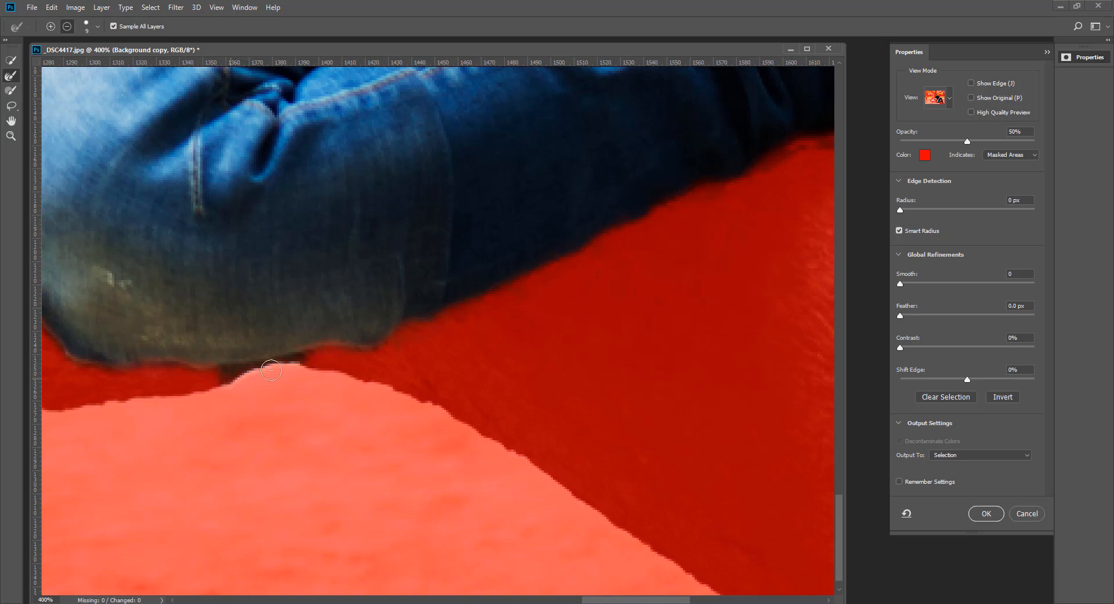
drag(274, 281, 489, 308)
mouse_move(417, 375)
mouse_down()
mouse_move(309, 372)
mouse_move(268, 300)
mouse_move(281, 337)
mouse_move(259, 269)
mouse_up()
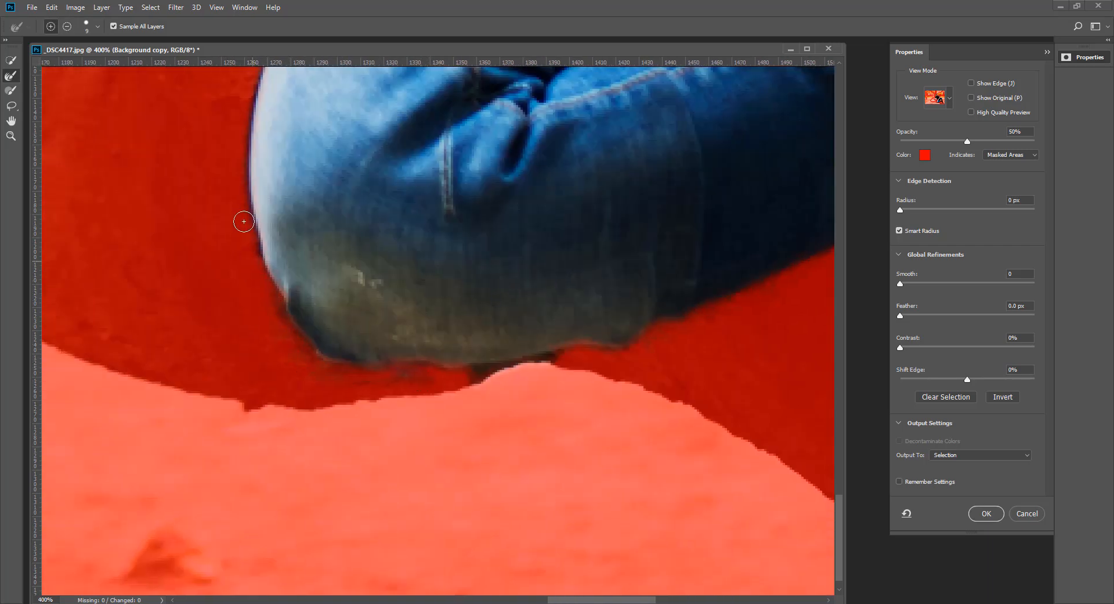
Refine the jeans edge from the folded knee along the thigh up to the shirt hem
mouse_move(451, 223)
mouse_down()
mouse_move(538, 359)
mouse_move(549, 403)
mouse_up()
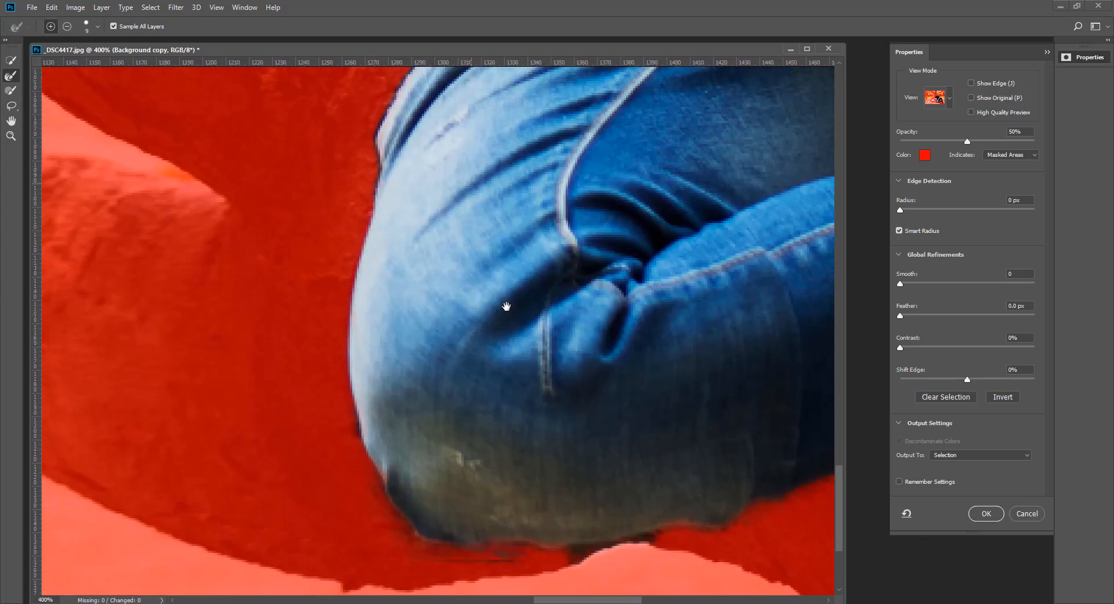
drag(507, 305, 548, 474)
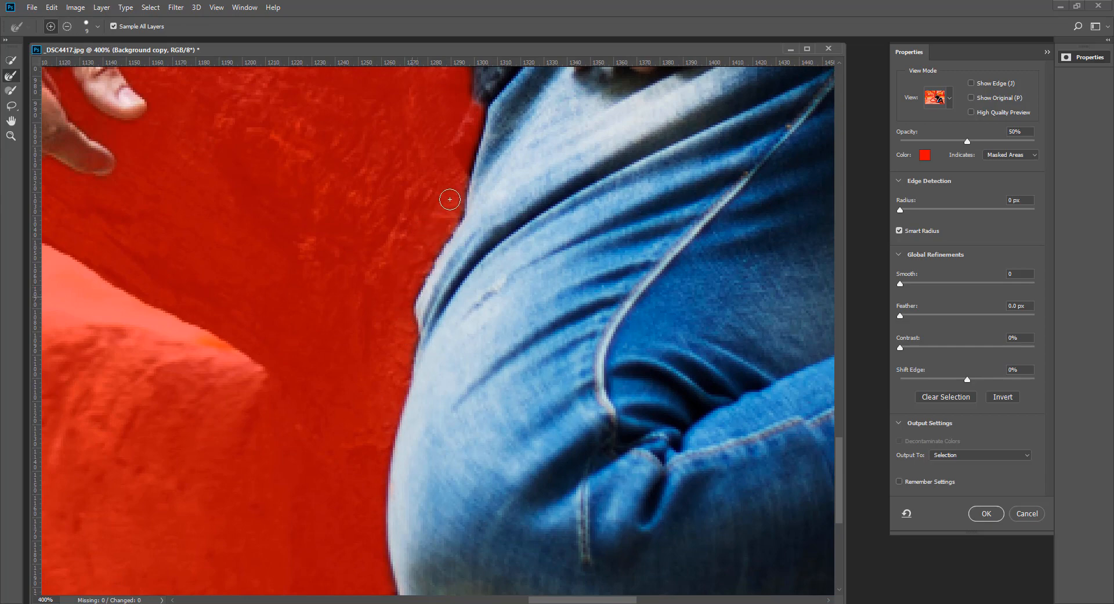
drag(525, 124, 598, 322)
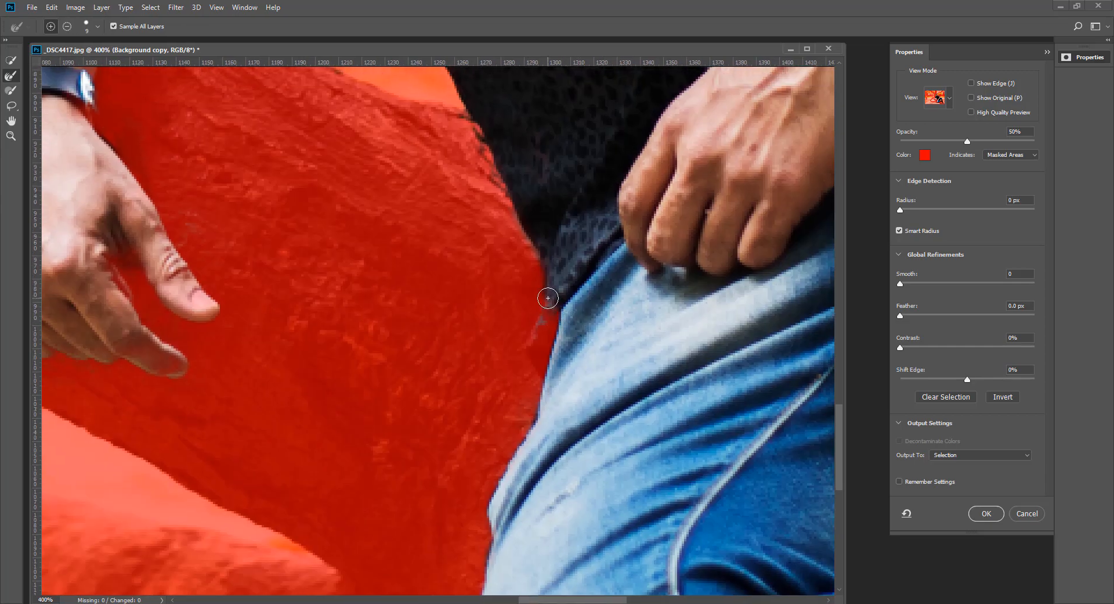
Add the missing shirt hem beside the jeans with the Quick Selection Tool at size 3 and refine its edge with the Refine Edge Brush
key(alt)
drag(543, 304, 548, 310)
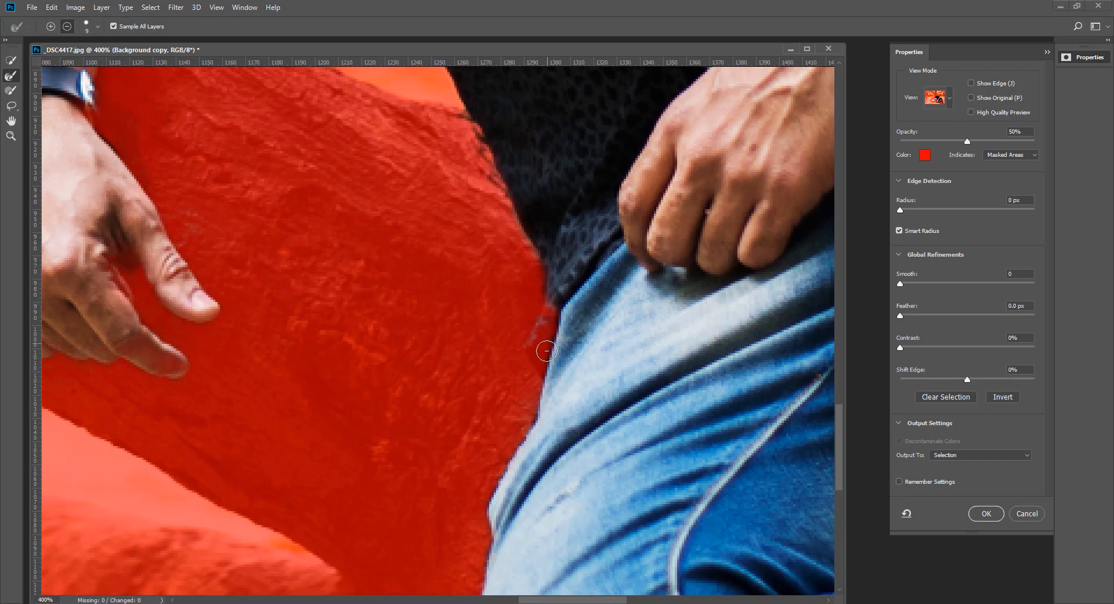
click(11, 60)
mouse_move(552, 353)
mouse_down()
mouse_move(555, 304)
mouse_move(532, 348)
mouse_move(546, 316)
mouse_move(539, 359)
mouse_up()
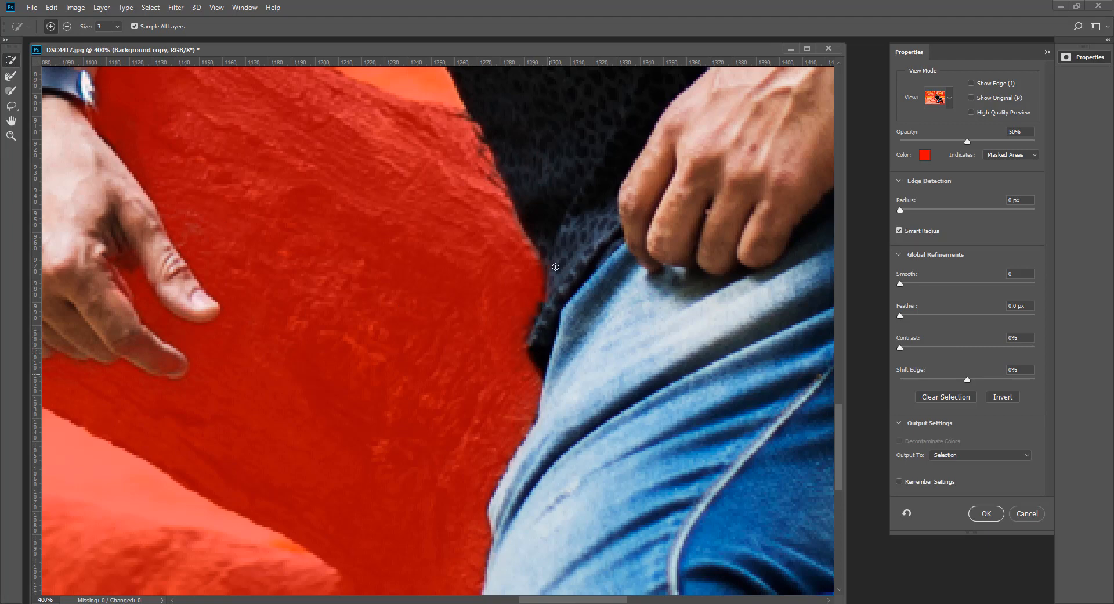
drag(552, 309, 529, 278)
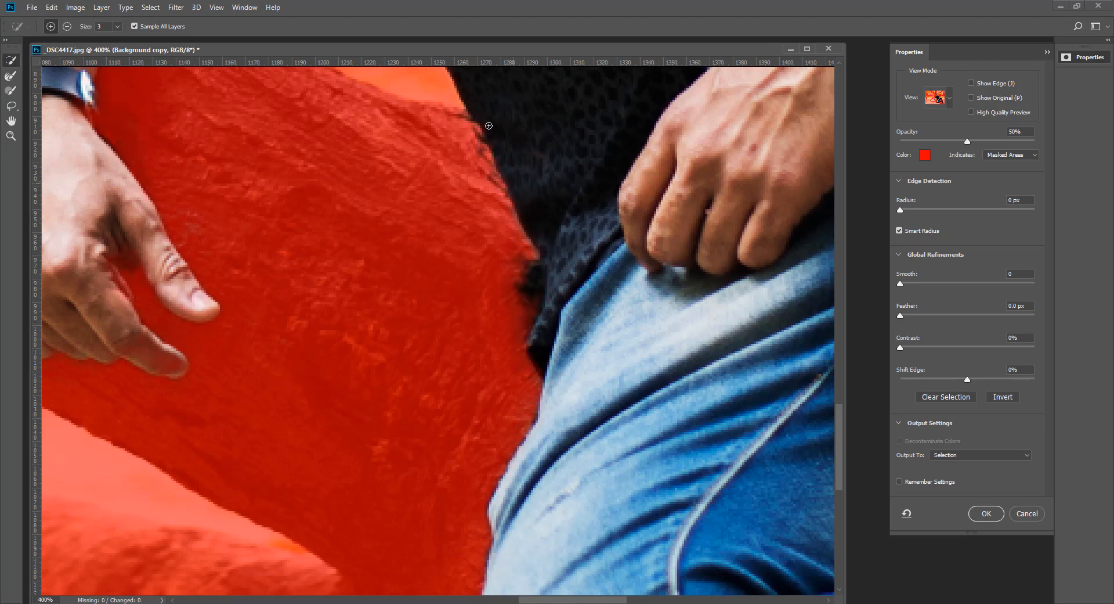
click(11, 76)
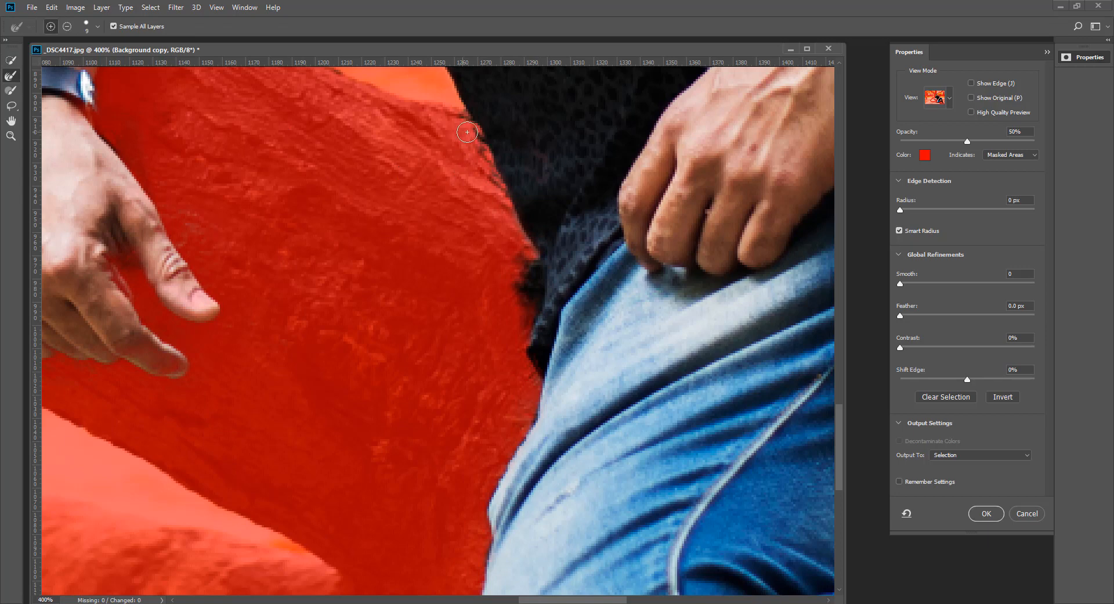
drag(533, 291, 513, 311)
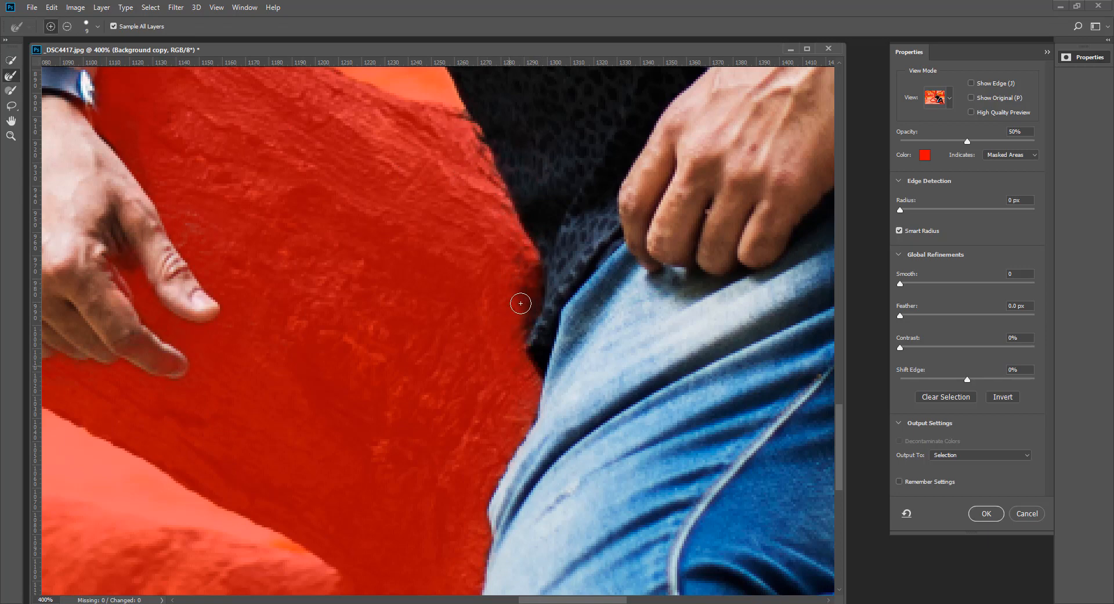
Touch up the trunk-side arm edge just below the rolled sleeve cuff with the Quick Selection Tool
drag(617, 290, 753, 566)
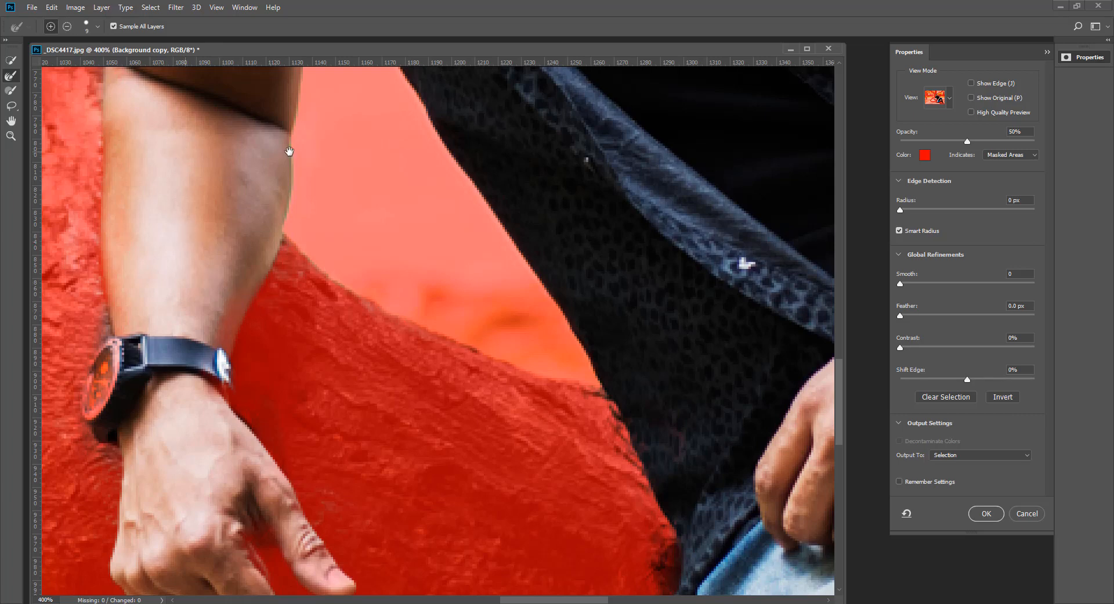
drag(291, 149, 511, 348)
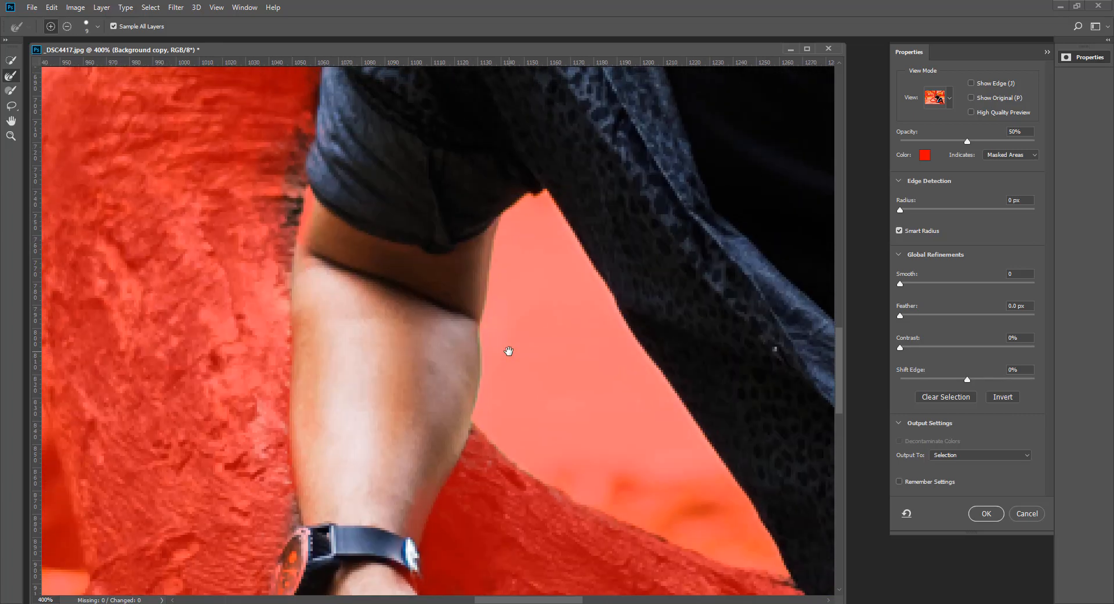
click(11, 59)
click(314, 195)
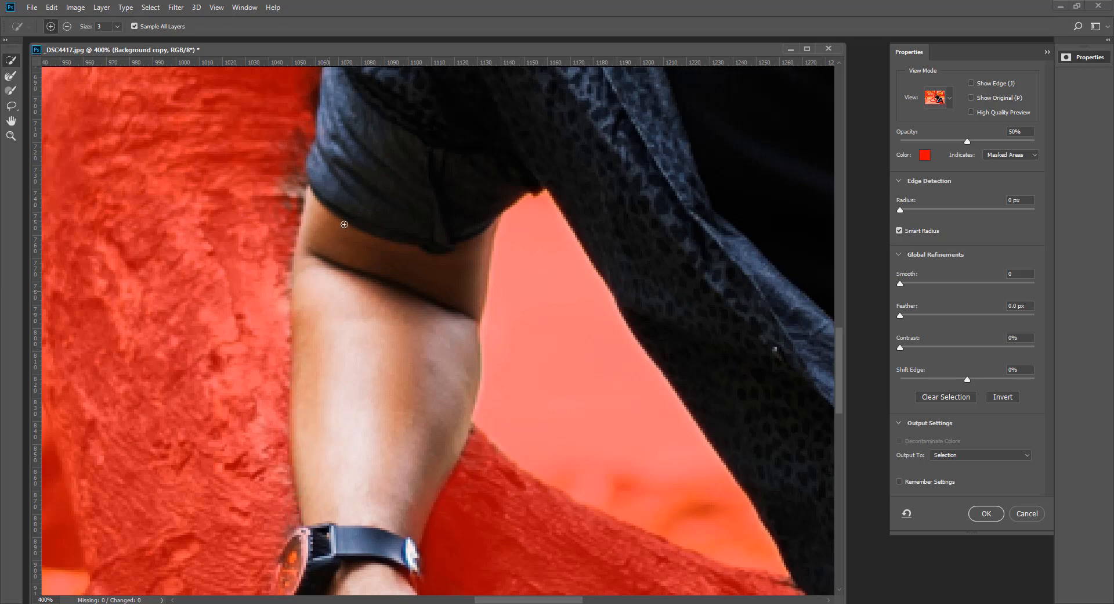
Add the missing dark parts of the trunk-side sleeve edge to the selection with the Quick Selection Tool
drag(399, 140, 432, 340)
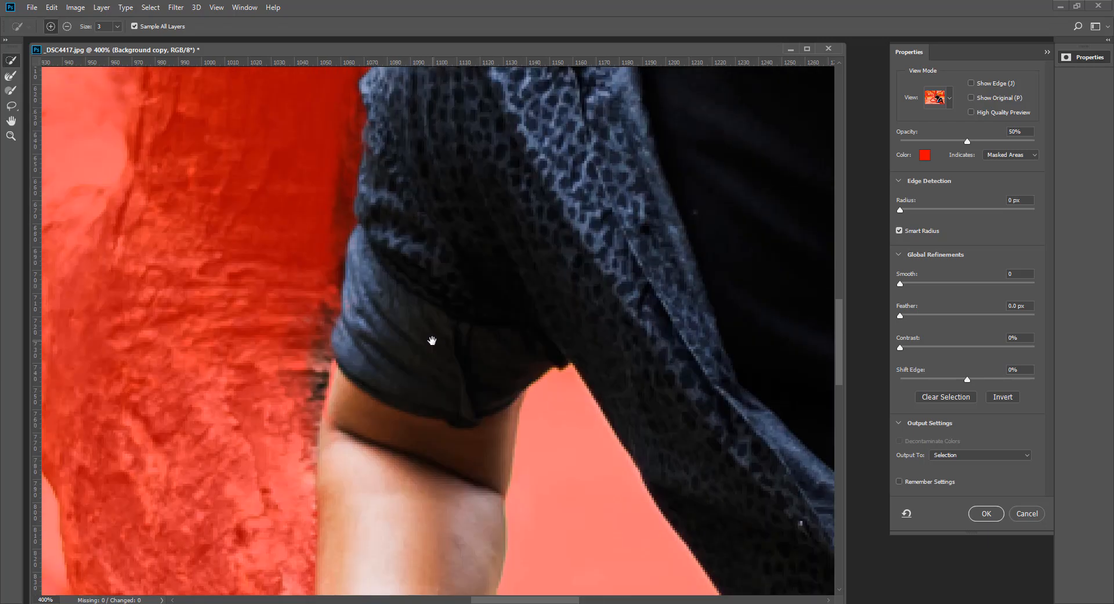
drag(406, 197, 389, 269)
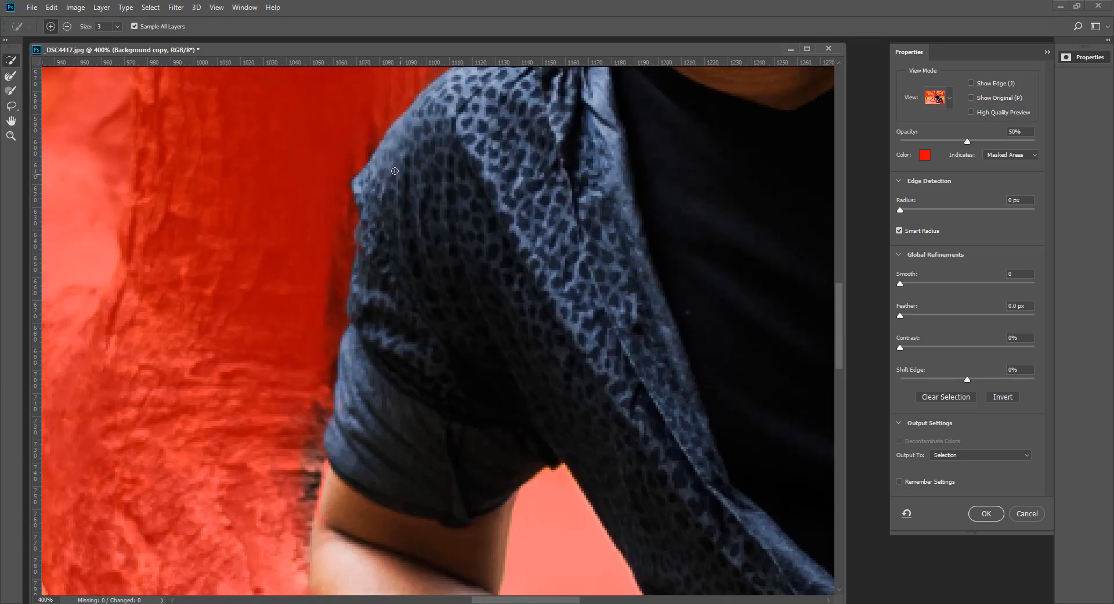
scroll(397, 262, up, 3)
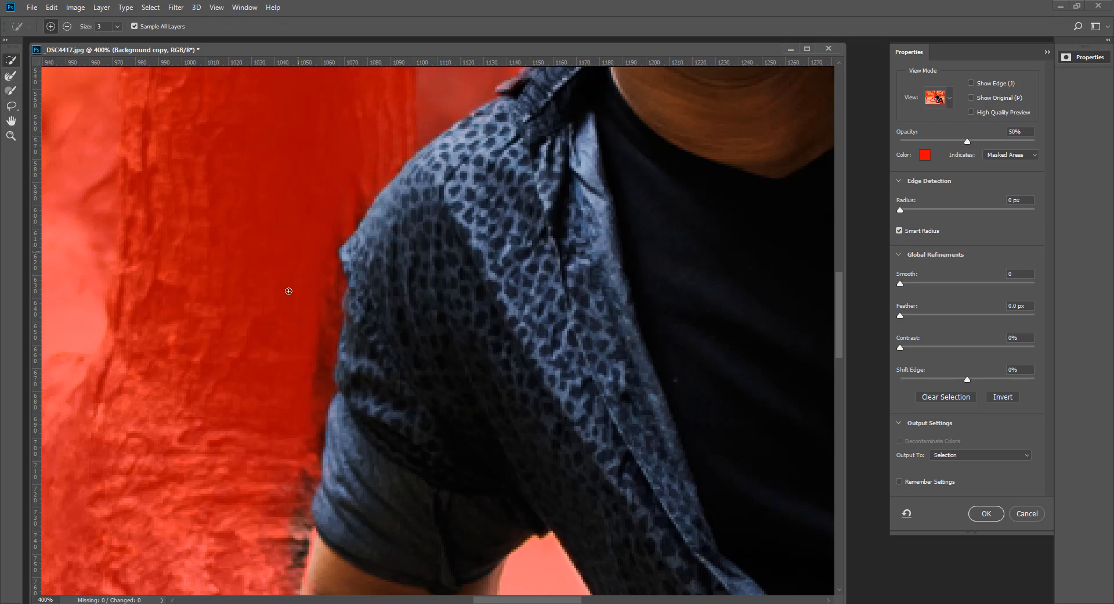
drag(331, 392, 337, 331)
drag(332, 382, 316, 427)
click(331, 336)
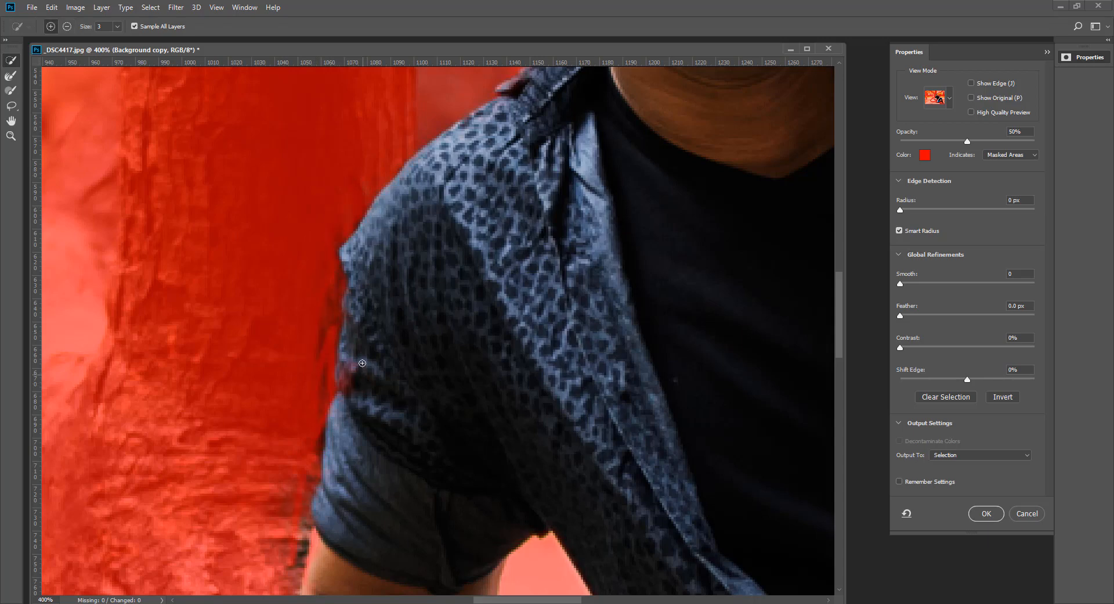
drag(341, 421, 333, 415)
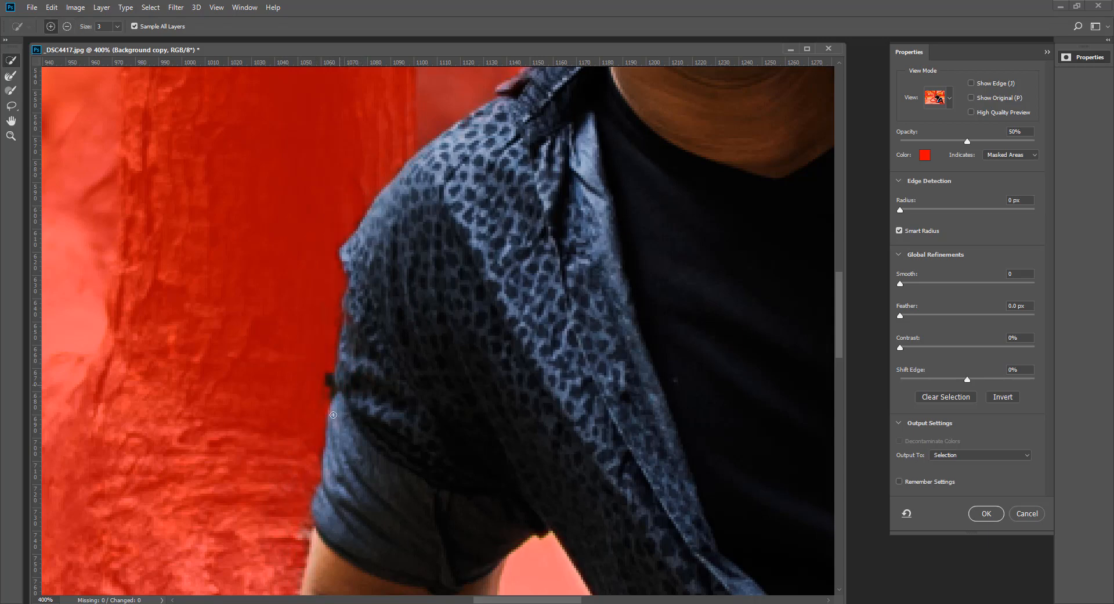
Subtract the stray background patches beside the trunk-side sleeve from the selection
alt+click(331, 393)
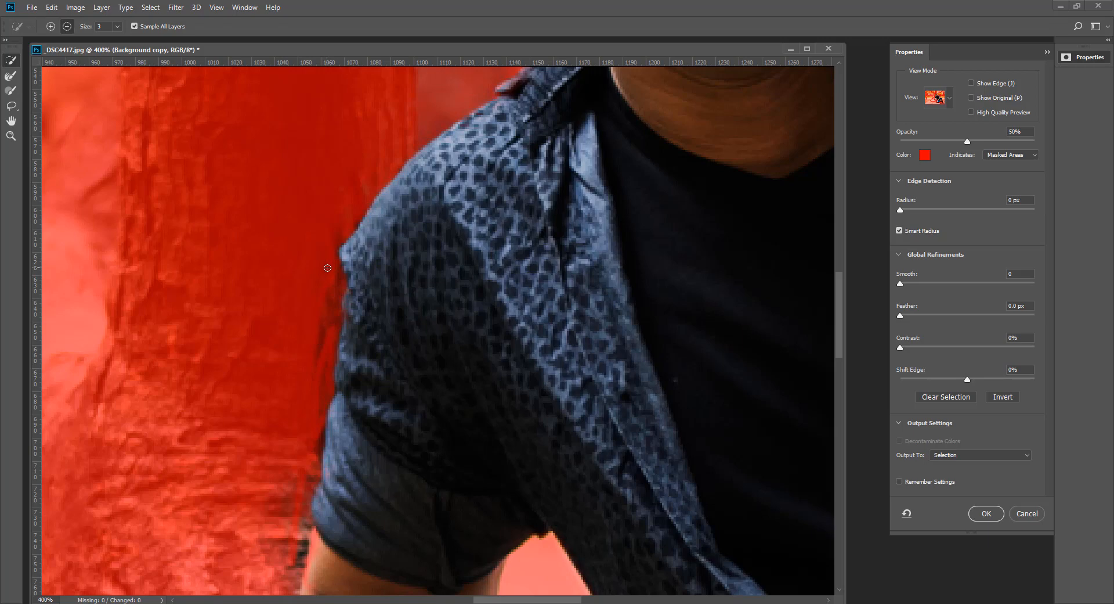
alt+click(334, 329)
click(330, 379)
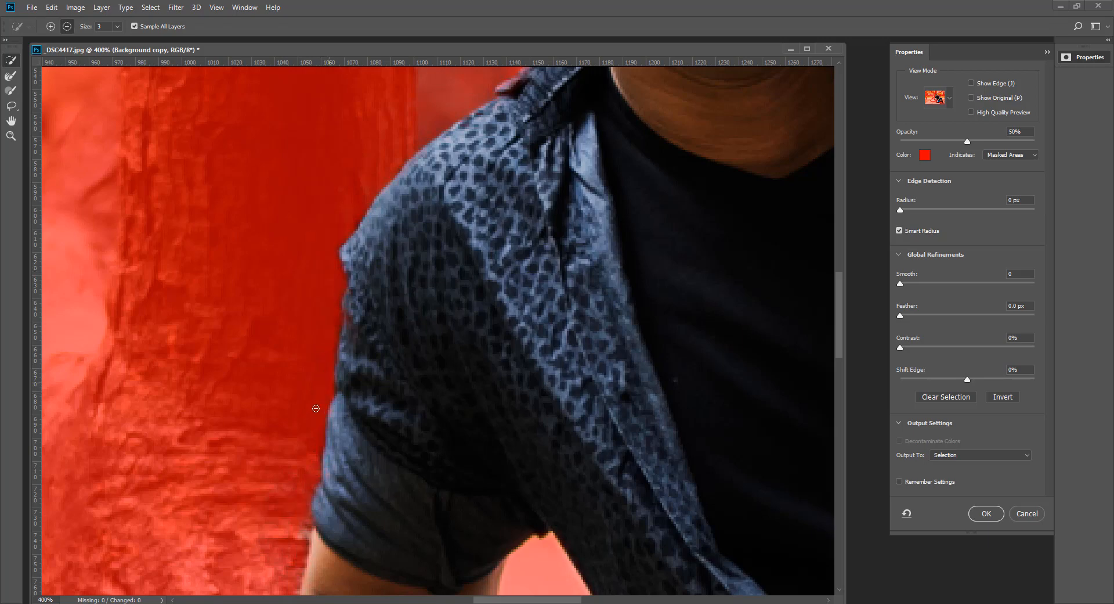
Output the refined selection of the man as a Layer Mask on the Background copy layer
key(ctrl+minus)
key(ctrl+minus)
key(ctrl+minus)
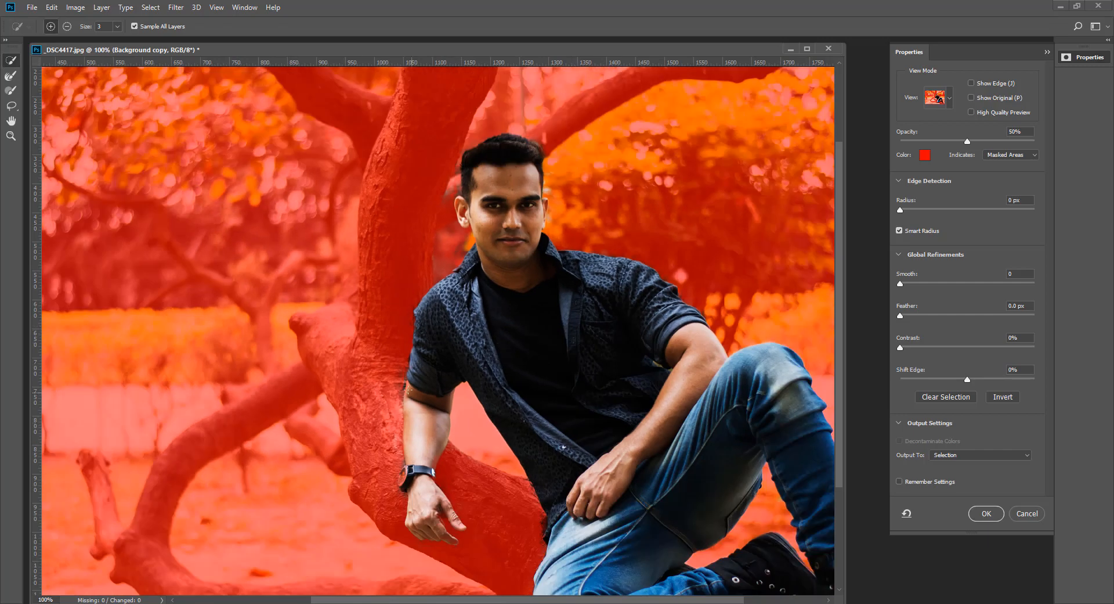
key(alt)
drag(644, 284, 628, 230)
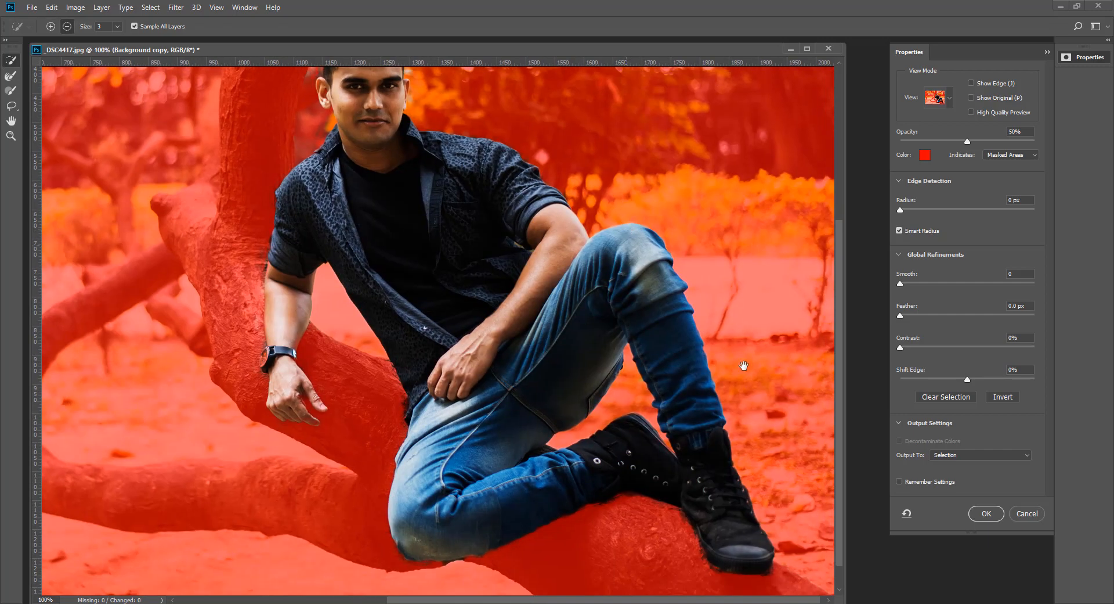
click(980, 455)
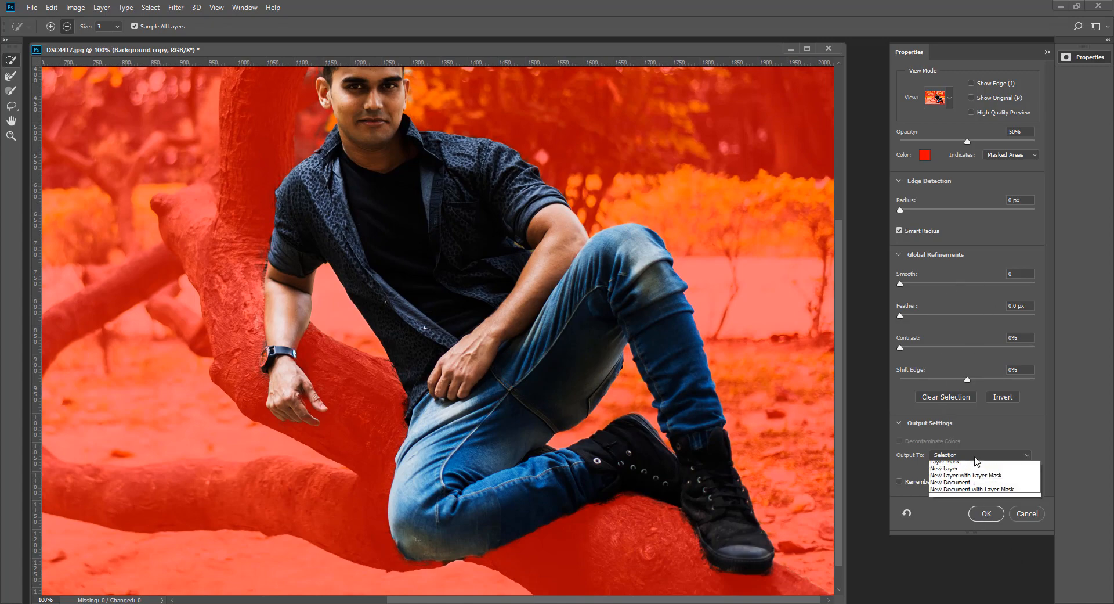
click(956, 470)
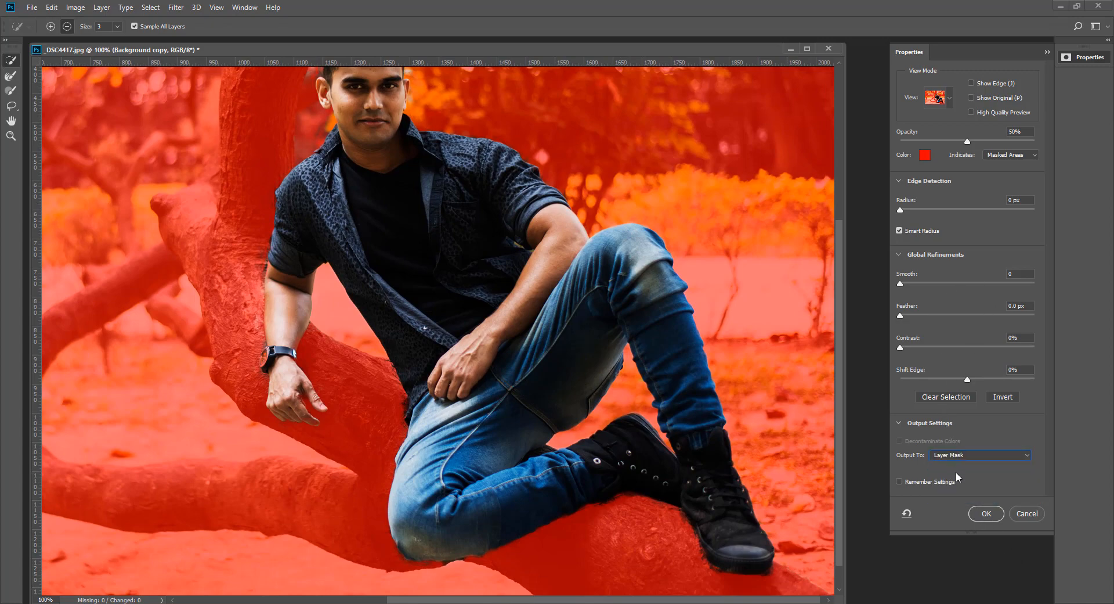
click(986, 513)
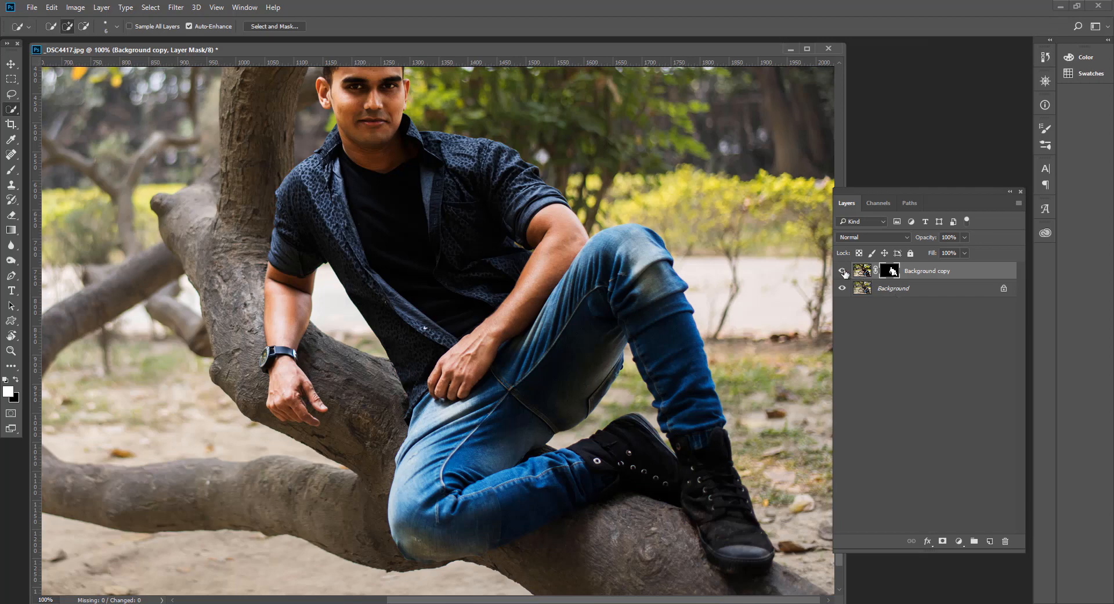
Toggle the visibility of both layers to inspect the masked cutout on transparency and against the original photo
click(842, 289)
click(842, 272)
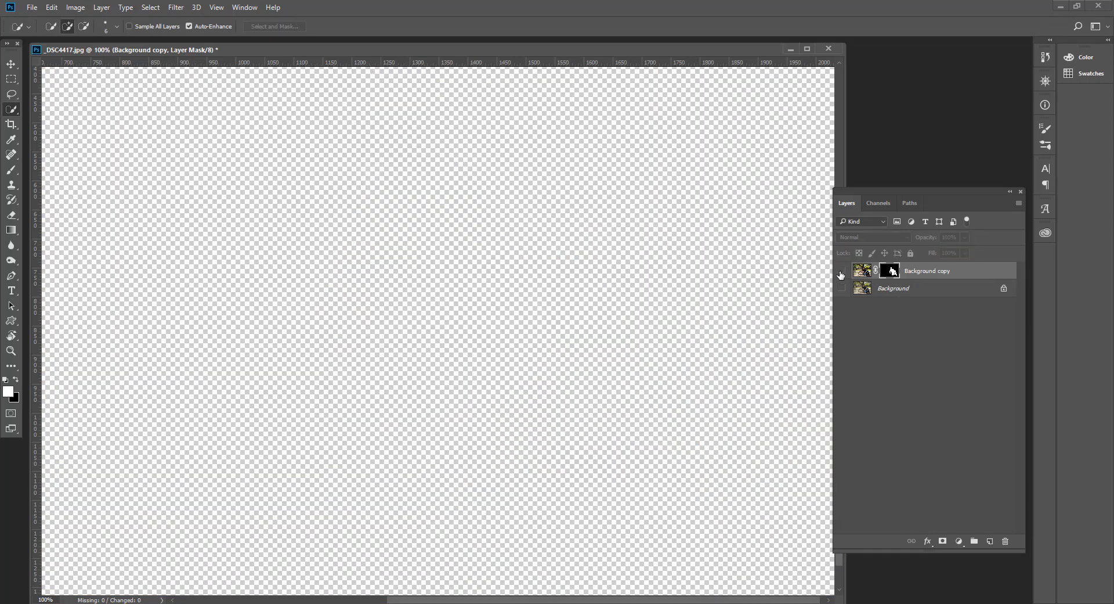
click(841, 271)
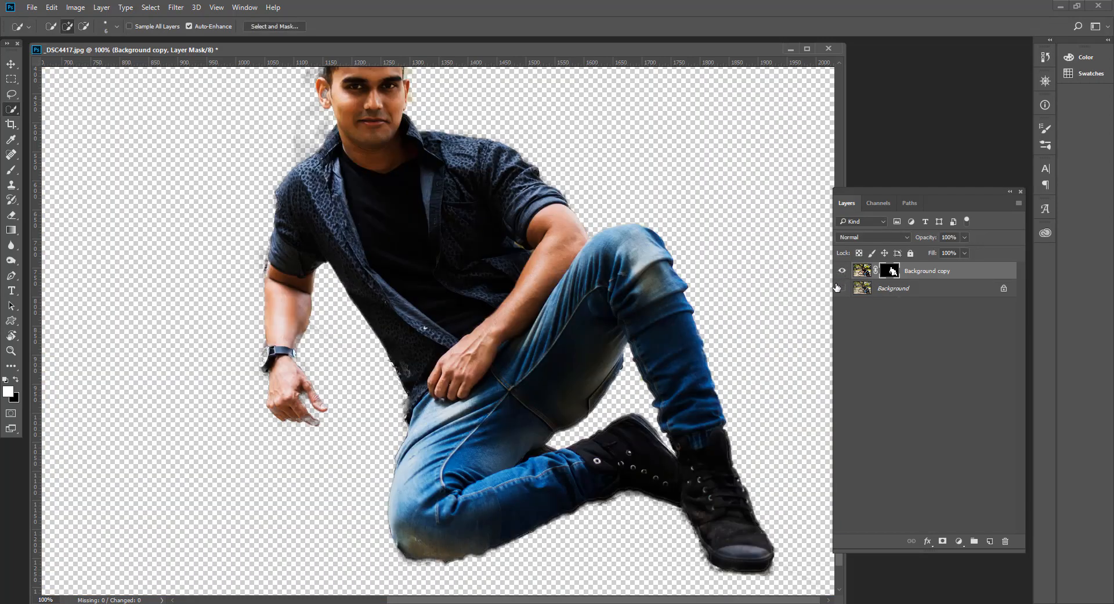
click(842, 286)
scroll(725, 298, up, 3)
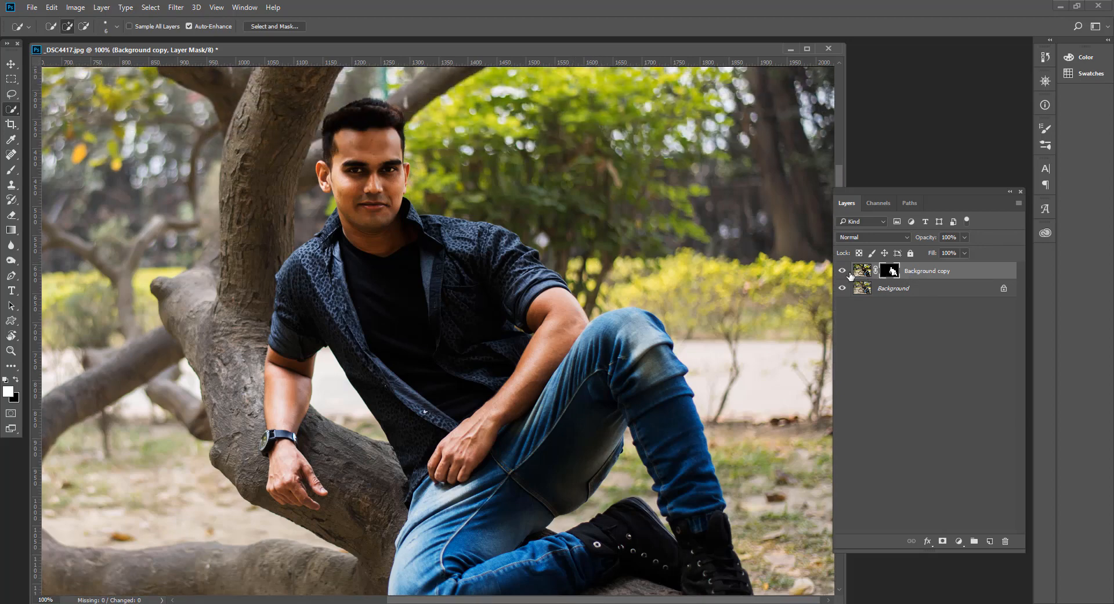
click(842, 288)
click(842, 288)
Hide the Background copy layer and duplicate the original Background layer
click(894, 288)
click(842, 271)
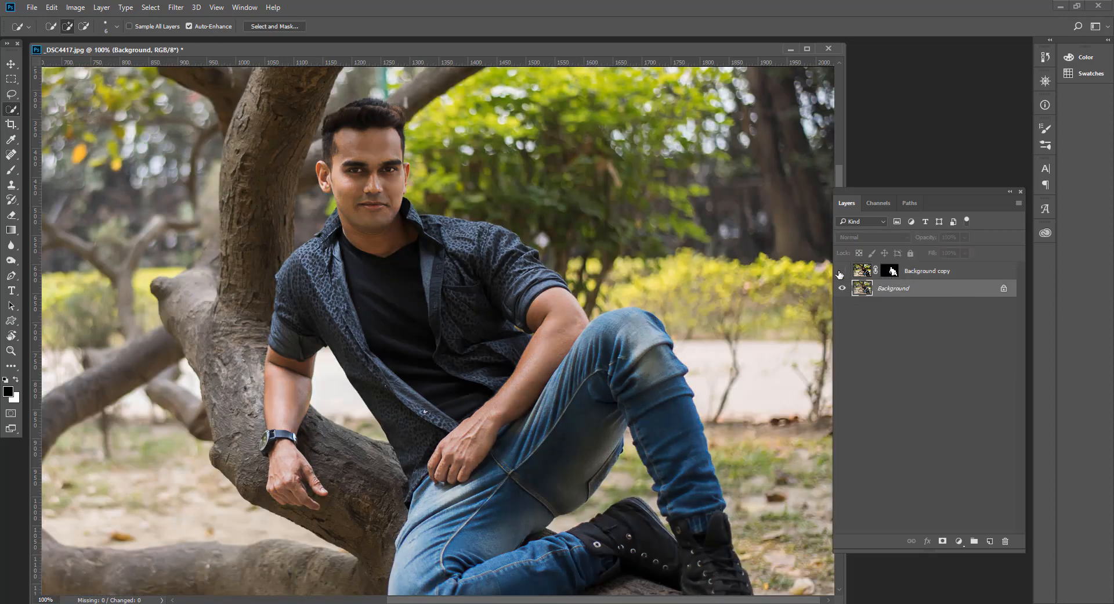
drag(946, 290, 989, 540)
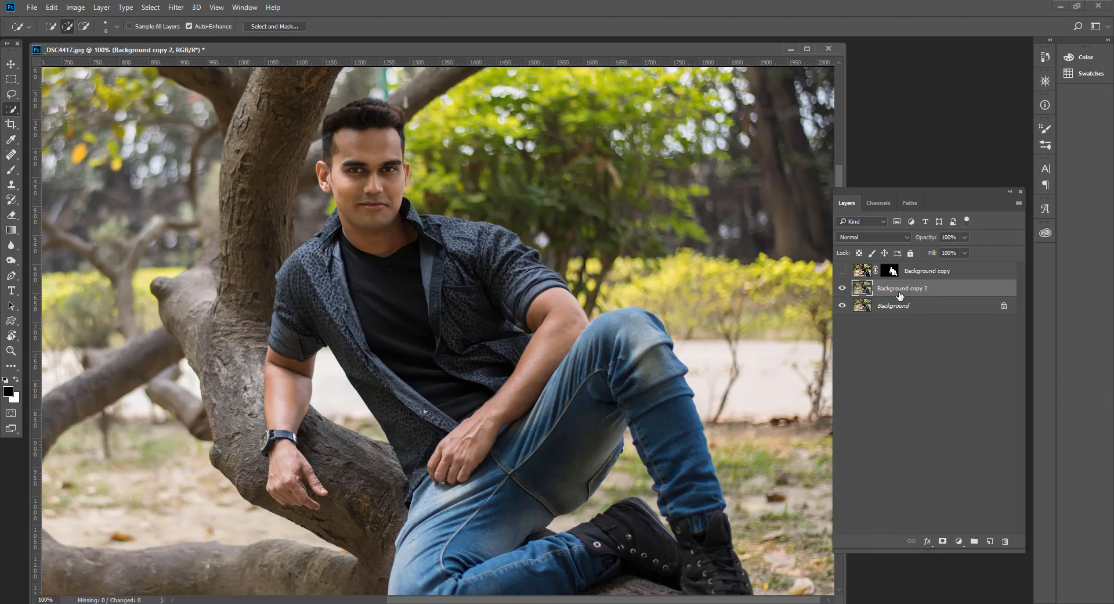
Copy the layer mask from Background copy onto Background copy 2, and delete it from Background copy
click(892, 273)
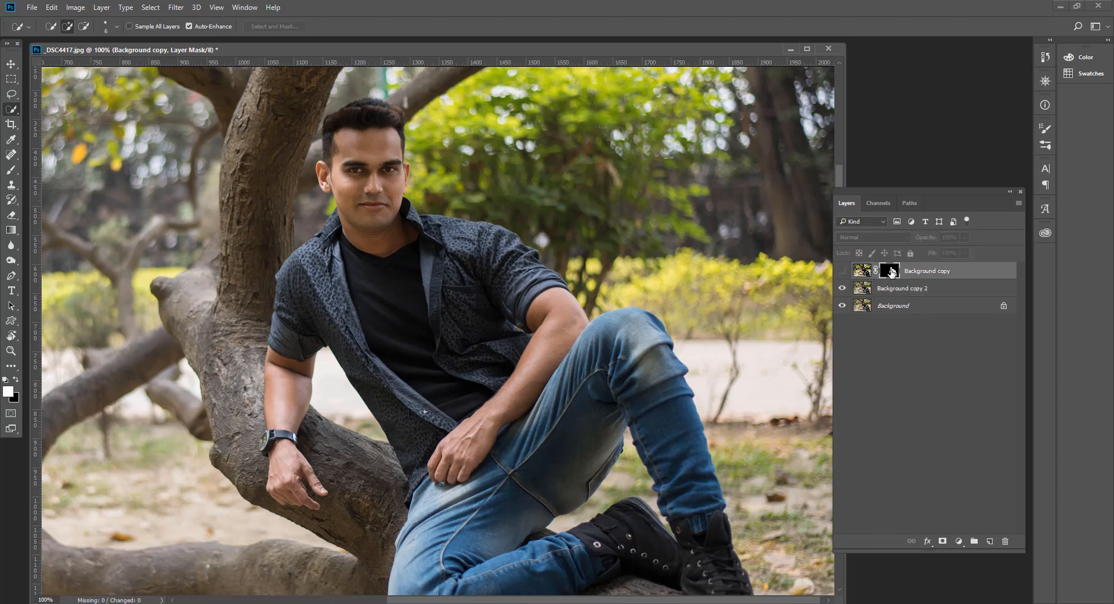
drag(892, 271, 892, 296)
click(918, 275)
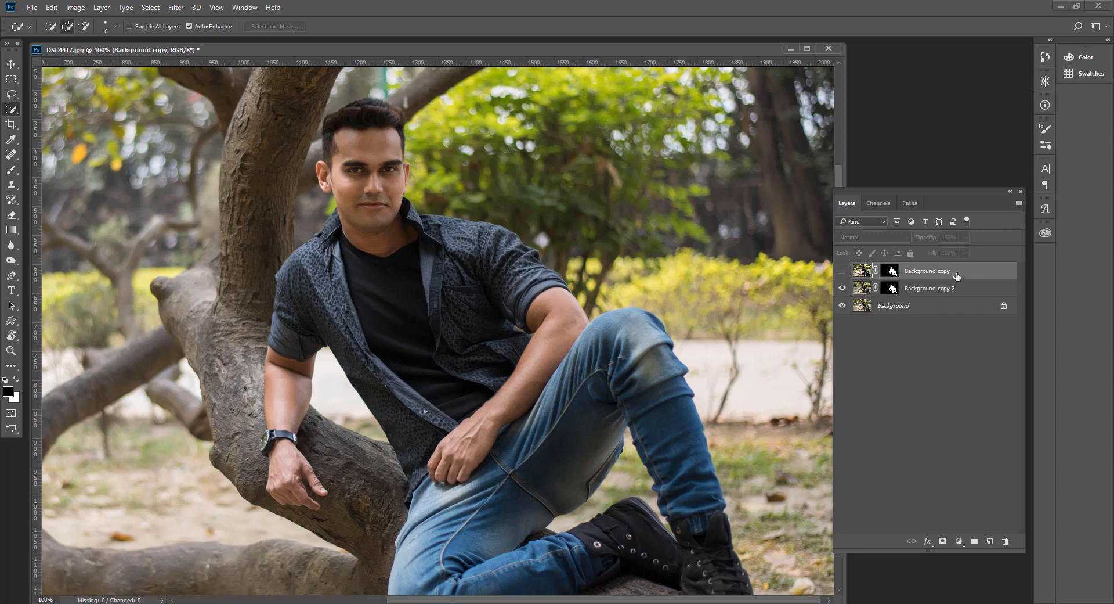
right_click(888, 271)
click(928, 294)
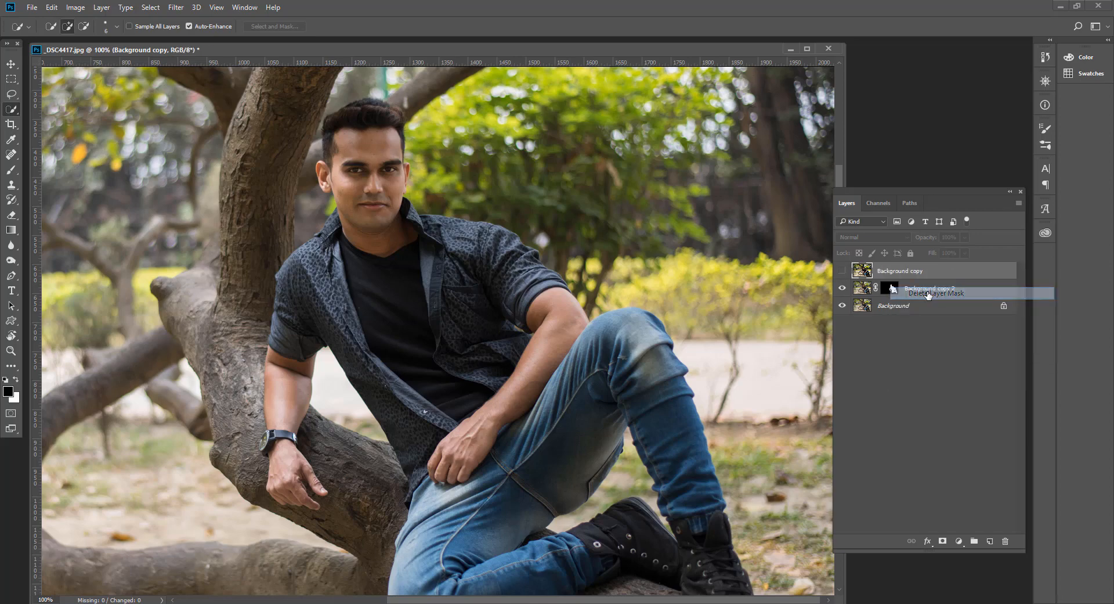
Compare the image with Background copy shown and hidden, and isolate the Background copy 2 cutout by hiding the Background layer
click(843, 273)
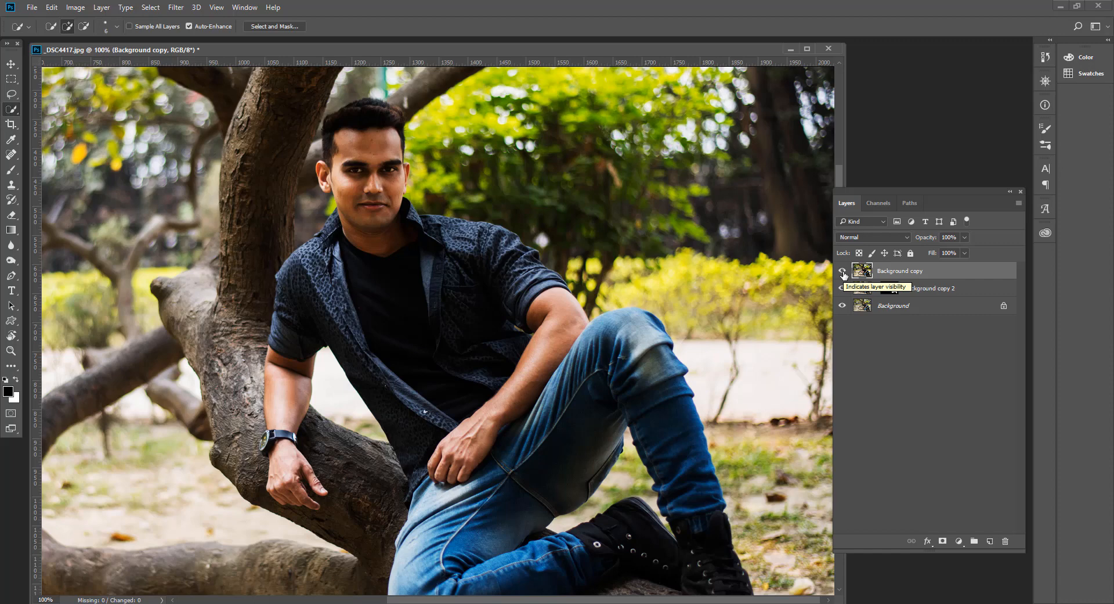
click(843, 274)
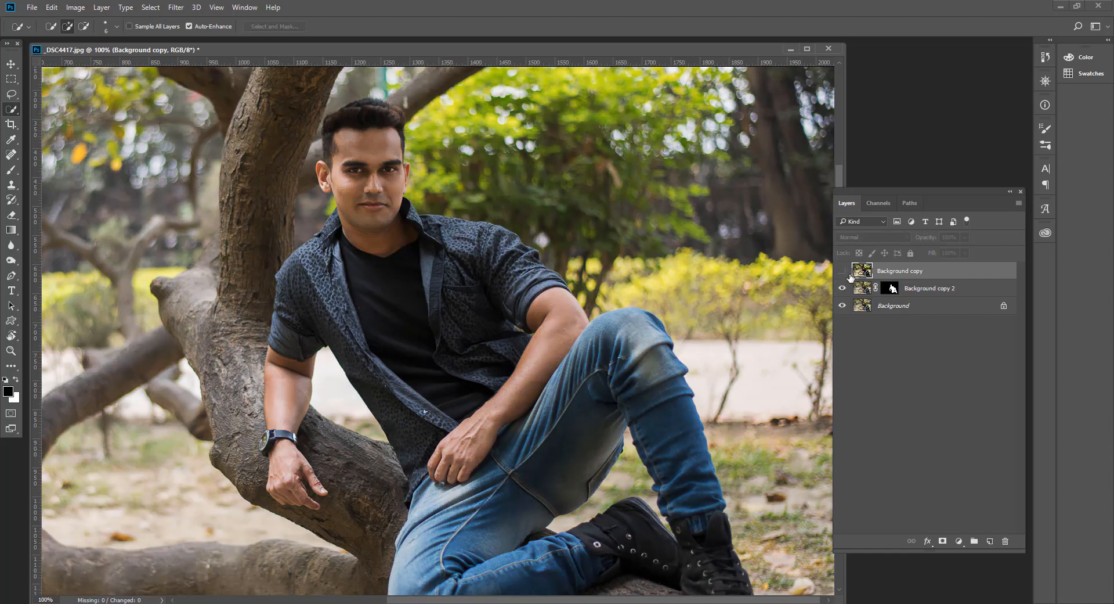
click(864, 289)
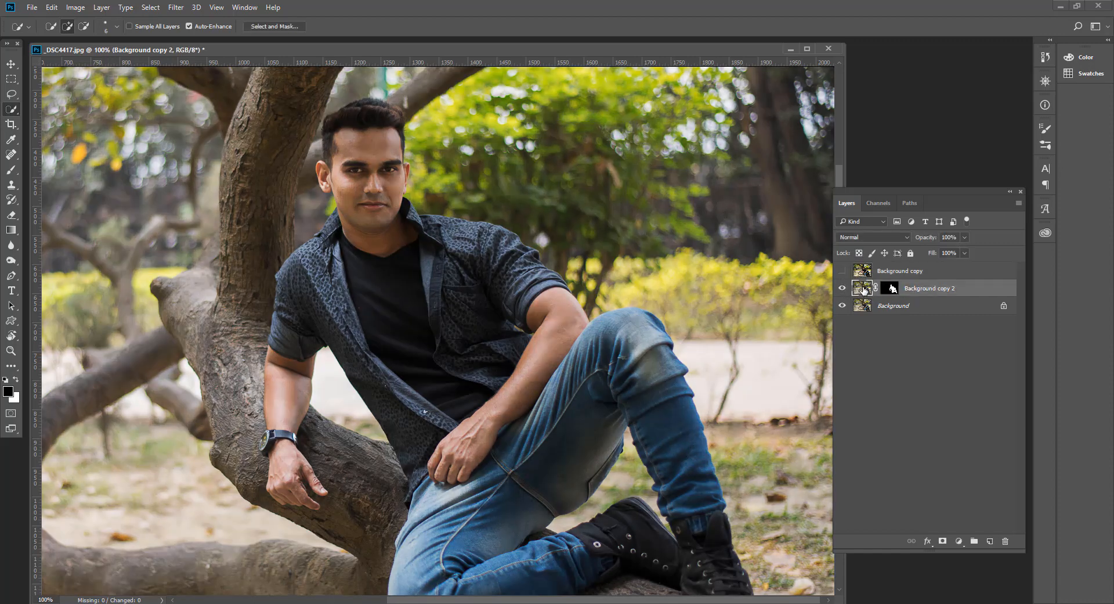
click(842, 306)
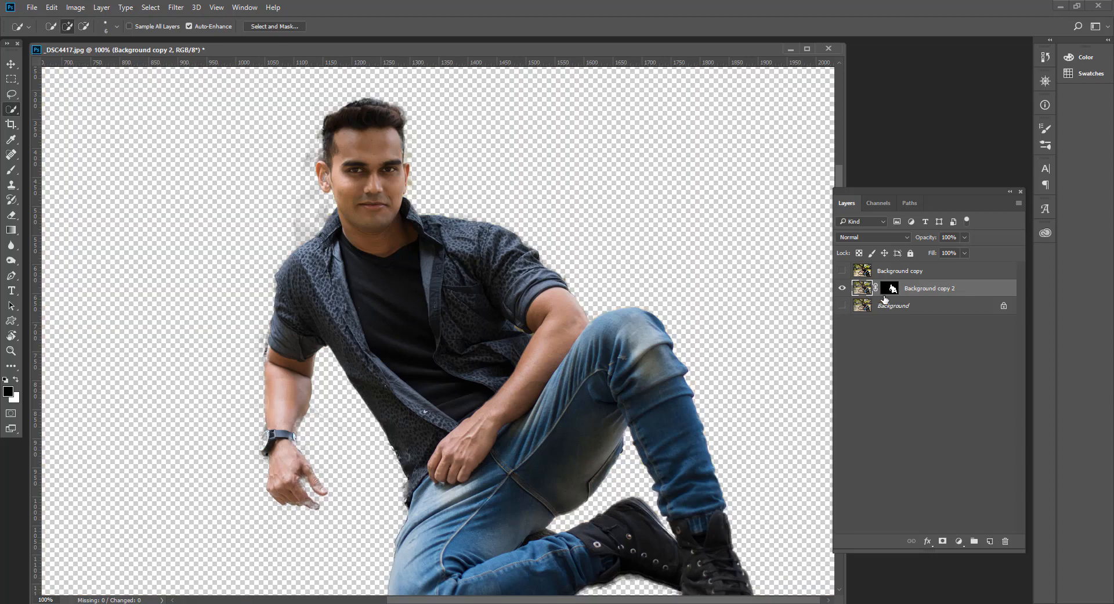
Activate the Brush tool with white as the foreground color for touching up the cutout around the head
drag(515, 268, 597, 346)
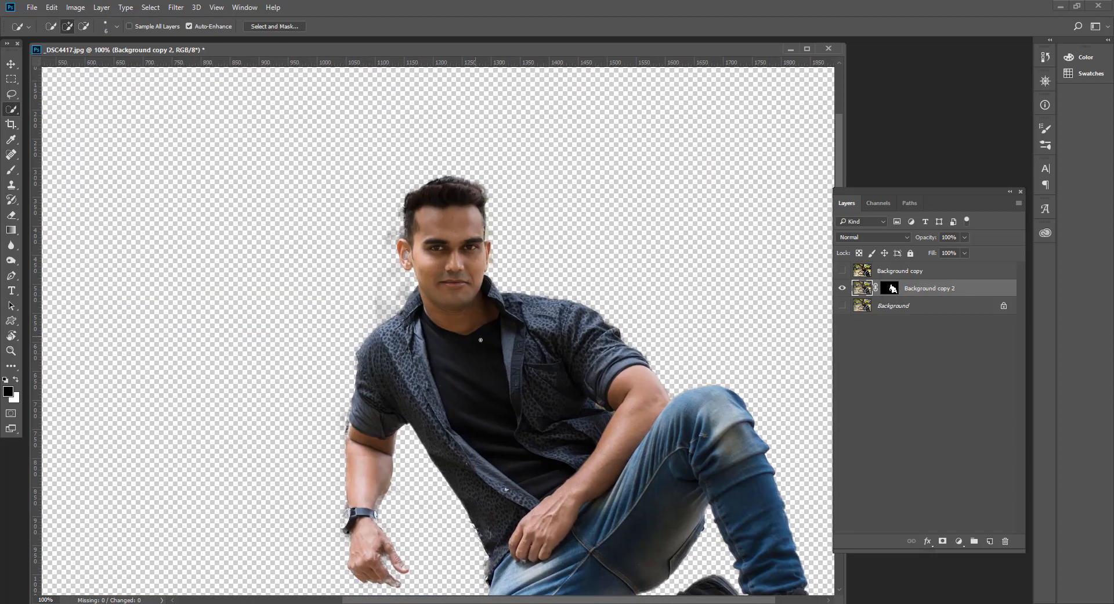
drag(501, 318, 559, 331)
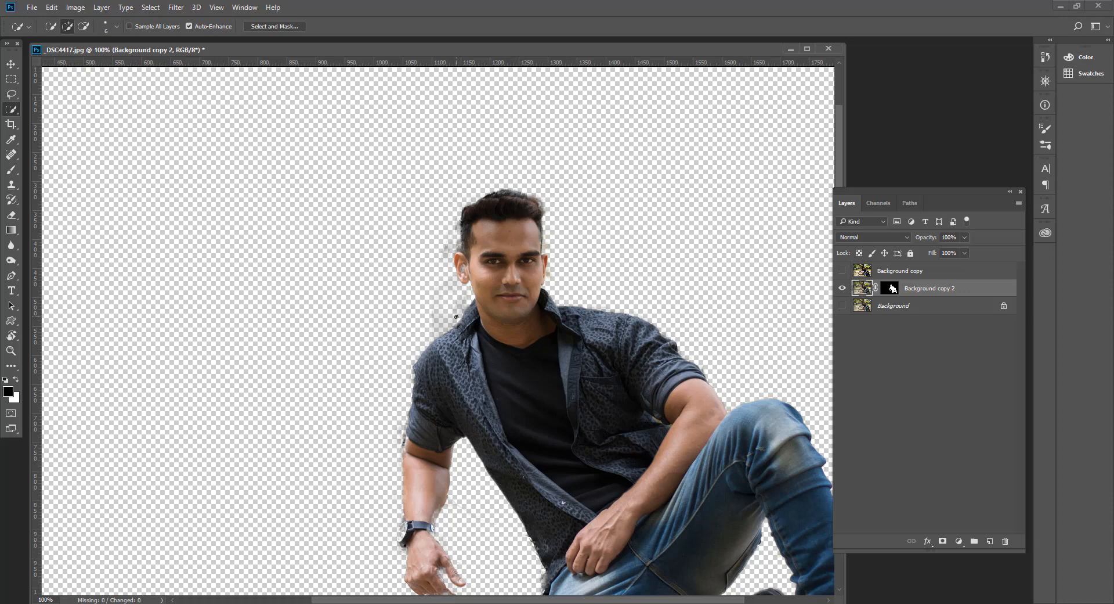
key(ctrl+plus)
key(ctrl+plus)
drag(581, 219, 573, 356)
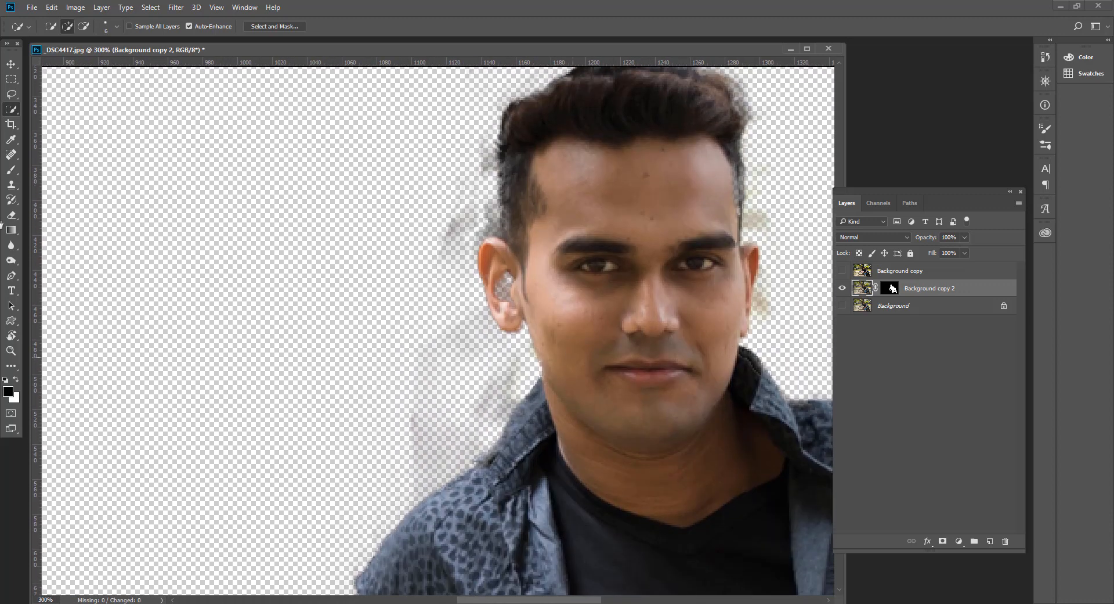
click(10, 140)
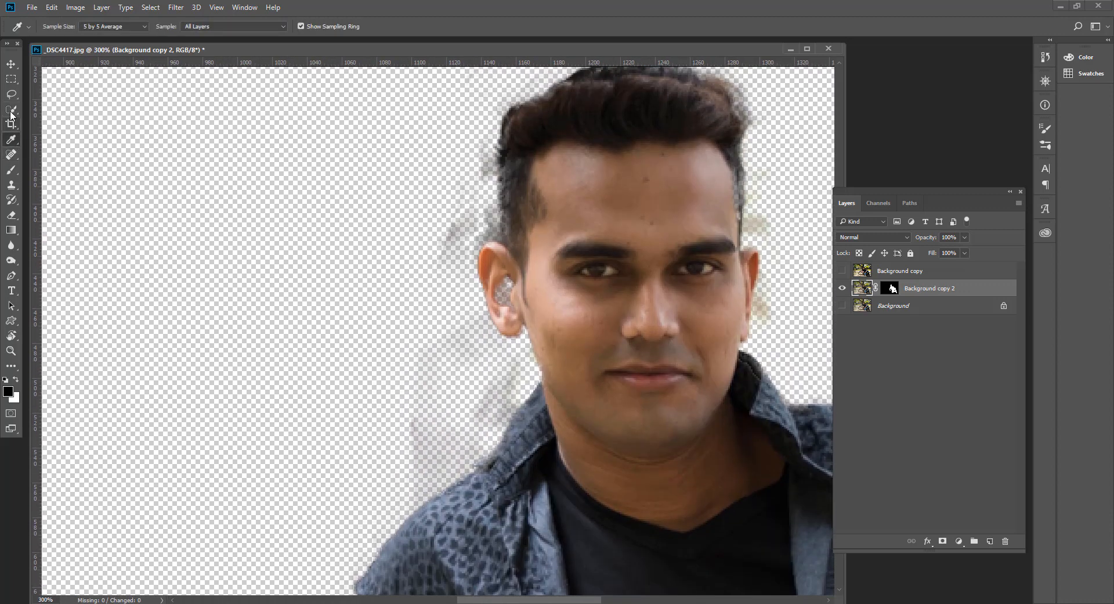
click(11, 112)
click(10, 140)
click(11, 170)
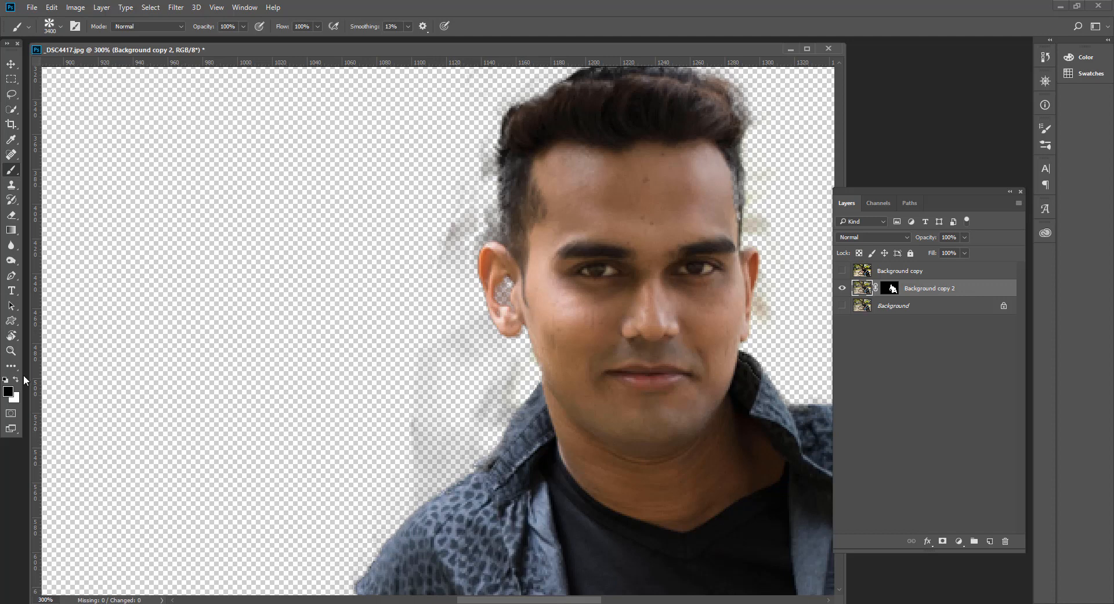
key(x)
Try to paint in the missing part of the ear with the Soft Round brush at 3400 px, undoing the stroke
drag(508, 283, 516, 325)
right_click(367, 297)
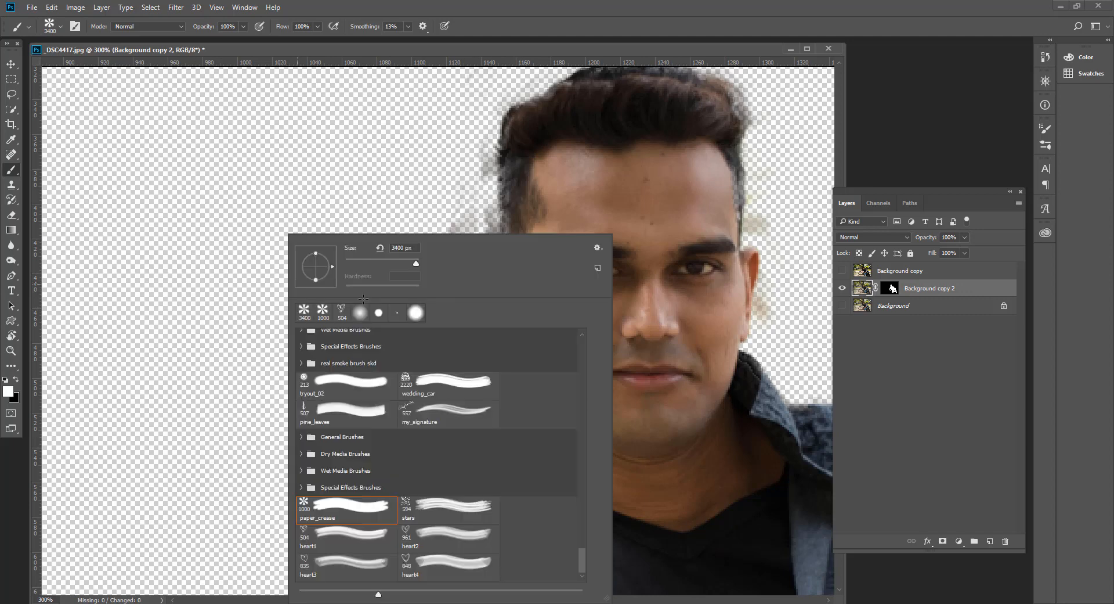
click(360, 313)
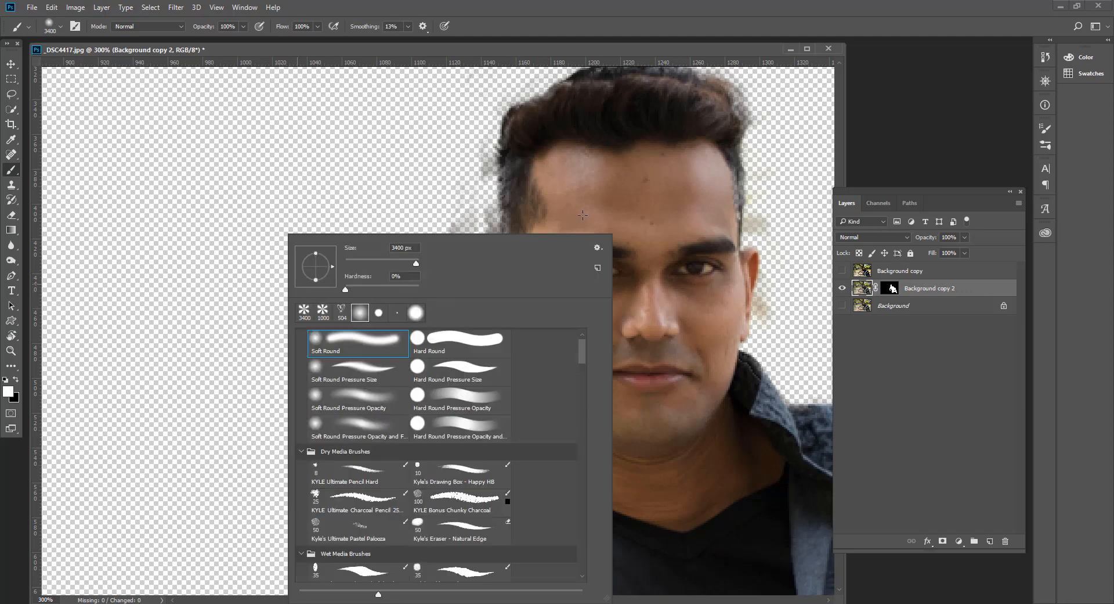
click(562, 52)
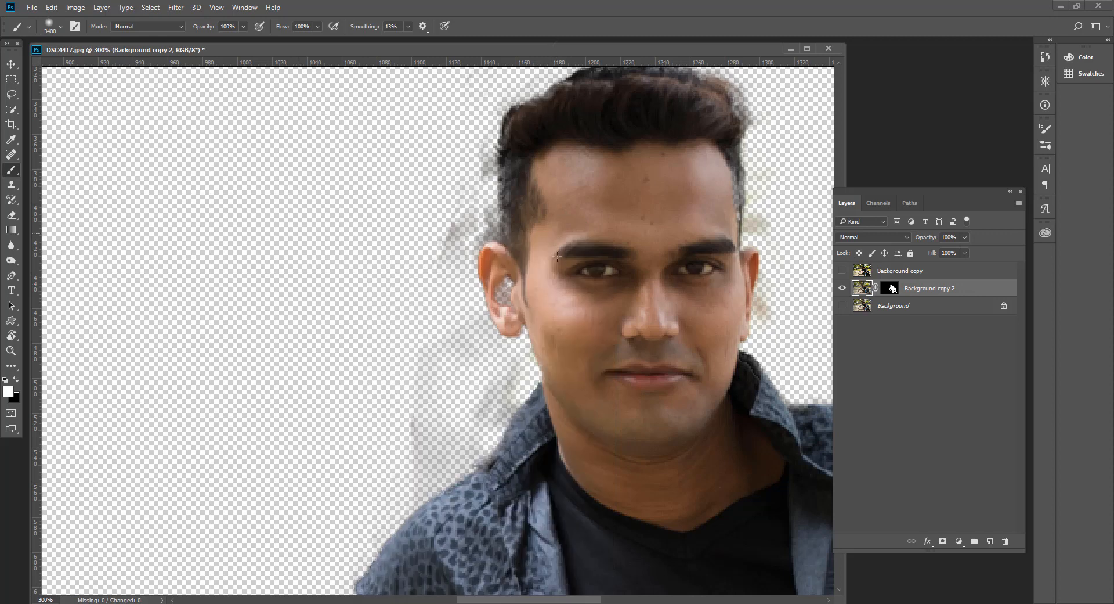
click(505, 295)
key(ctrl+z)
right_click(508, 318)
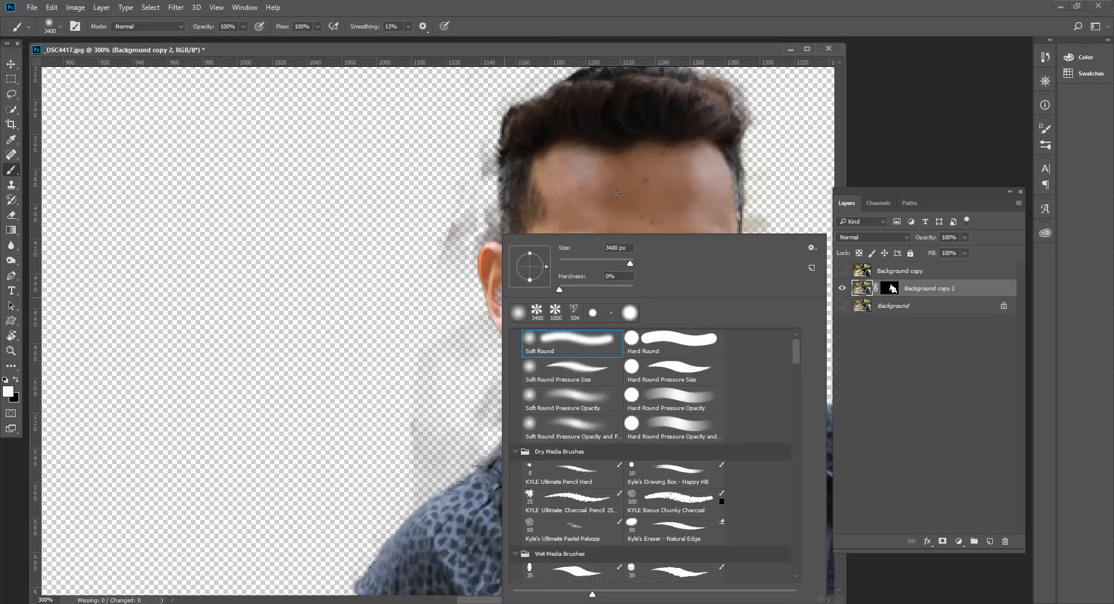
click(609, 56)
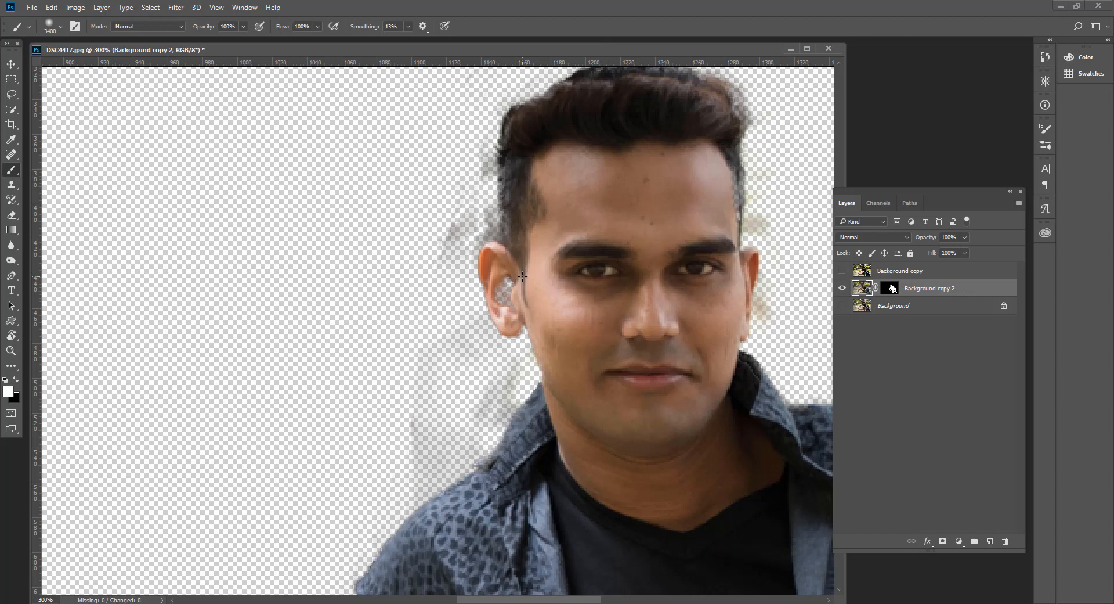
Set the brush to the 30 px soft round tip with 0% hardness and 25% spacing
key(F5)
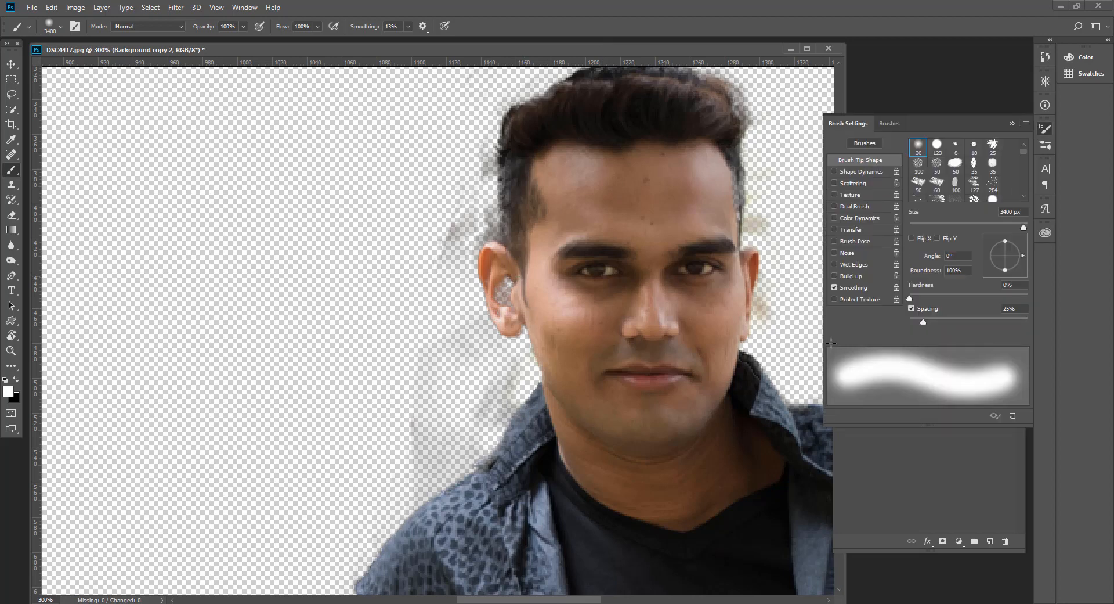
drag(924, 321, 927, 317)
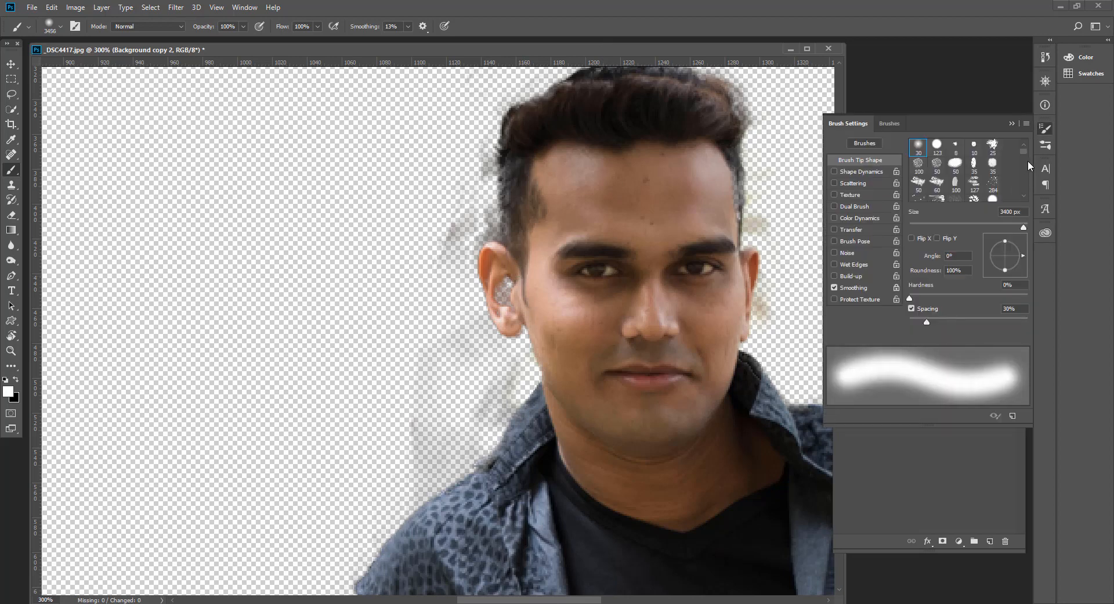
click(917, 150)
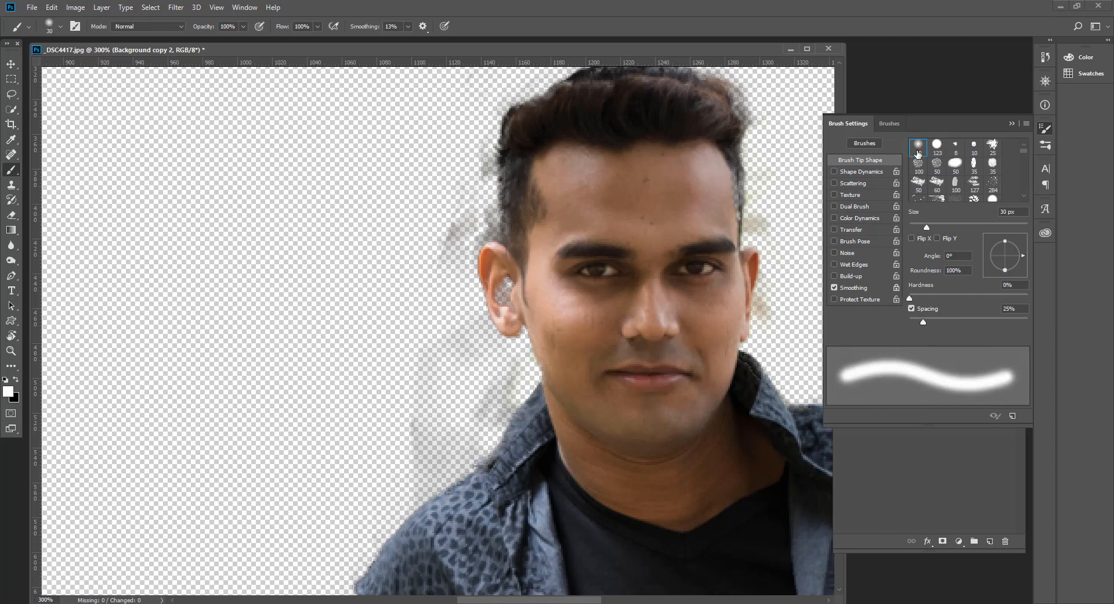
key(ctrl)
click(1012, 123)
Restore the missing inside of the ear by painting white on Background copy 2's layer mask with a 10 px brush
click(888, 288)
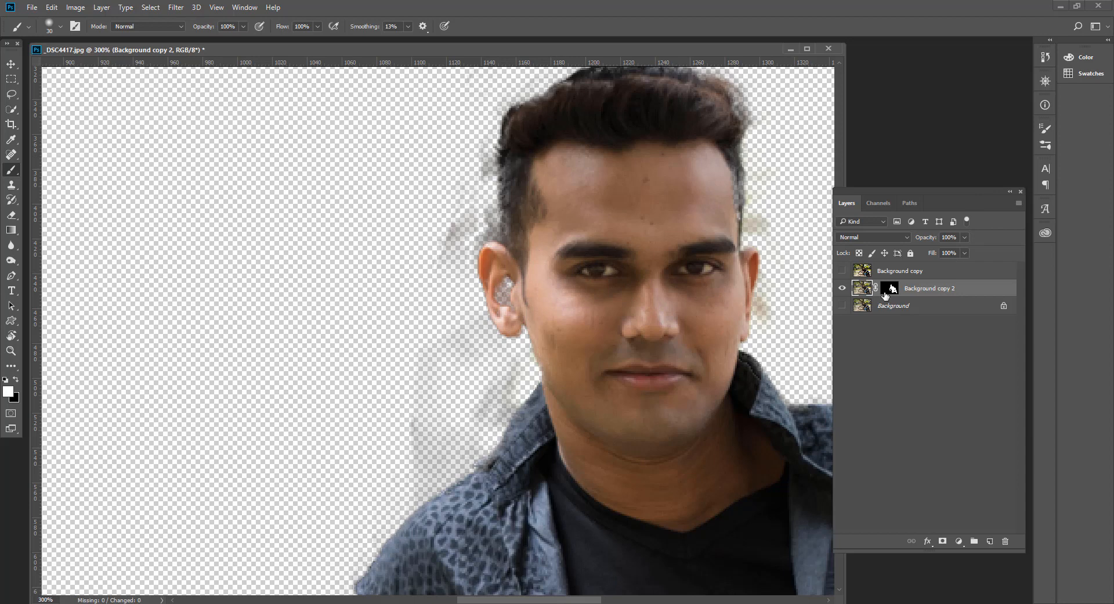
key(bracketleft)
key(bracketleft)
mouse_move(501, 297)
mouse_down()
mouse_move(511, 319)
mouse_move(490, 288)
mouse_move(501, 312)
mouse_move(500, 279)
mouse_up()
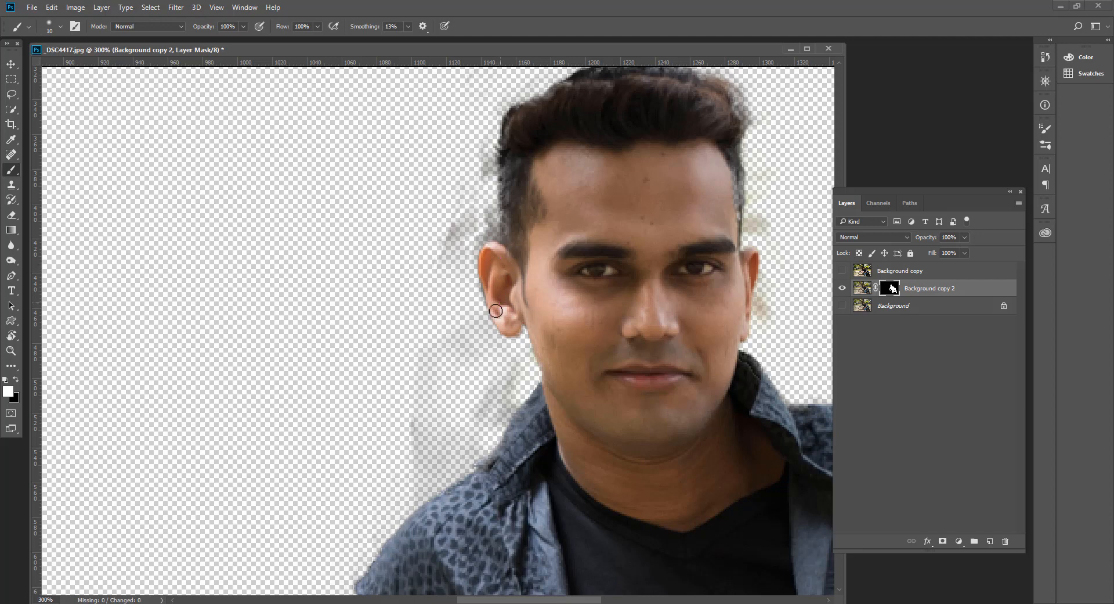
Clear the background haze between the ear and shoulder with black, and refine the collar and shoulder edge on the mask with white and black
key(x)
mouse_move(515, 344)
mouse_down()
mouse_move(465, 439)
mouse_move(517, 385)
mouse_move(505, 413)
mouse_move(428, 499)
mouse_move(403, 509)
mouse_move(447, 408)
mouse_move(360, 481)
mouse_move(384, 488)
mouse_move(454, 435)
mouse_move(417, 436)
mouse_move(422, 335)
mouse_move(450, 279)
mouse_move(447, 236)
mouse_move(471, 216)
mouse_move(474, 240)
mouse_move(492, 232)
mouse_move(482, 132)
mouse_move(478, 205)
mouse_move(494, 232)
mouse_move(461, 268)
mouse_move(485, 370)
mouse_move(513, 367)
mouse_move(521, 344)
mouse_up()
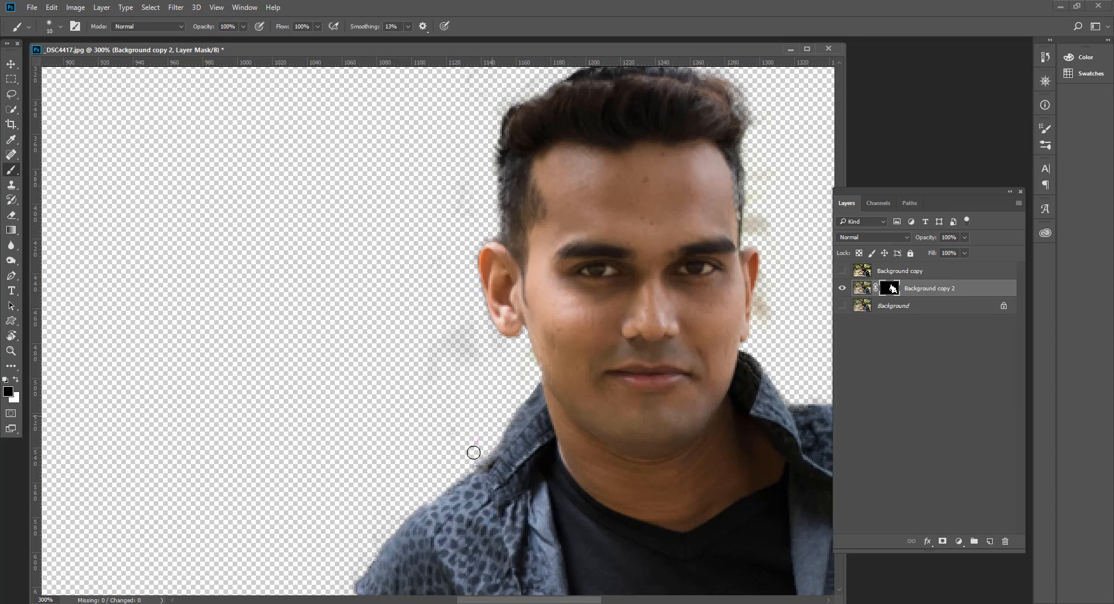
key(x)
mouse_move(511, 435)
mouse_down()
mouse_move(420, 526)
mouse_move(509, 433)
mouse_move(448, 492)
mouse_up()
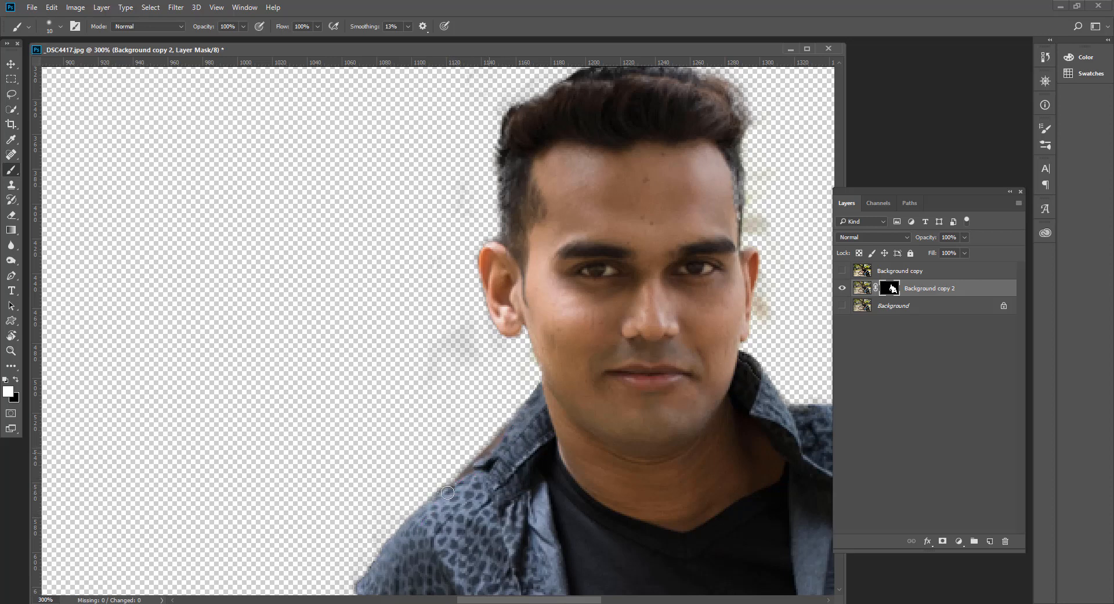
key(x)
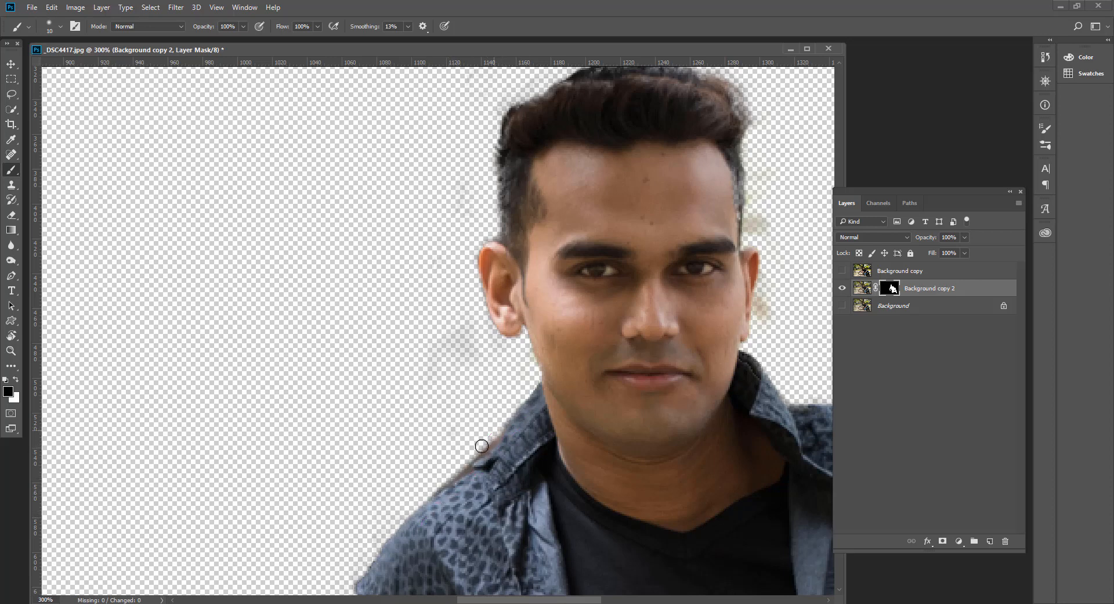
mouse_move(481, 445)
mouse_down()
mouse_move(431, 488)
mouse_move(483, 446)
mouse_move(486, 455)
mouse_up()
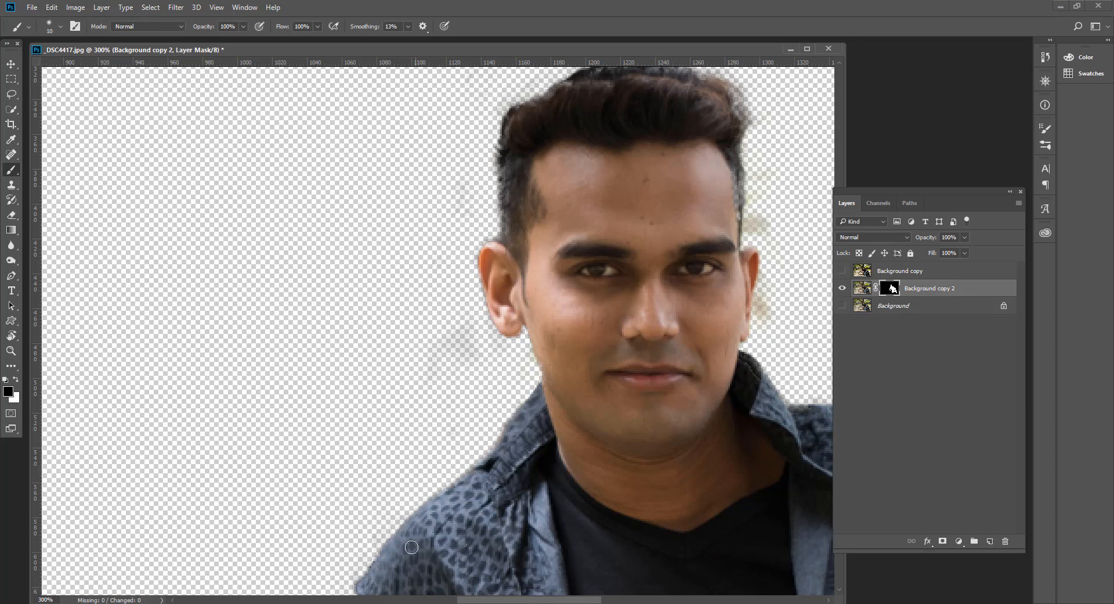
Erase the dark residue beside the rolled sleeve's outer edge with black, and restore the cuff and upper arm edge with white
drag(430, 527, 486, 289)
drag(433, 406, 440, 278)
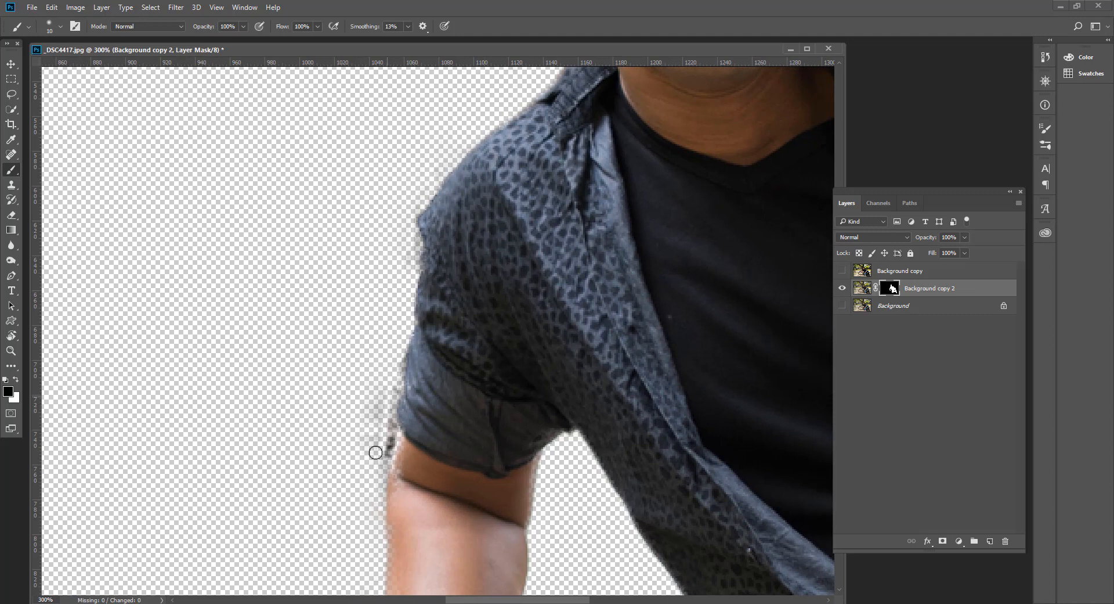
mouse_move(375, 452)
mouse_down()
mouse_move(392, 424)
mouse_move(400, 468)
mouse_up()
key(x)
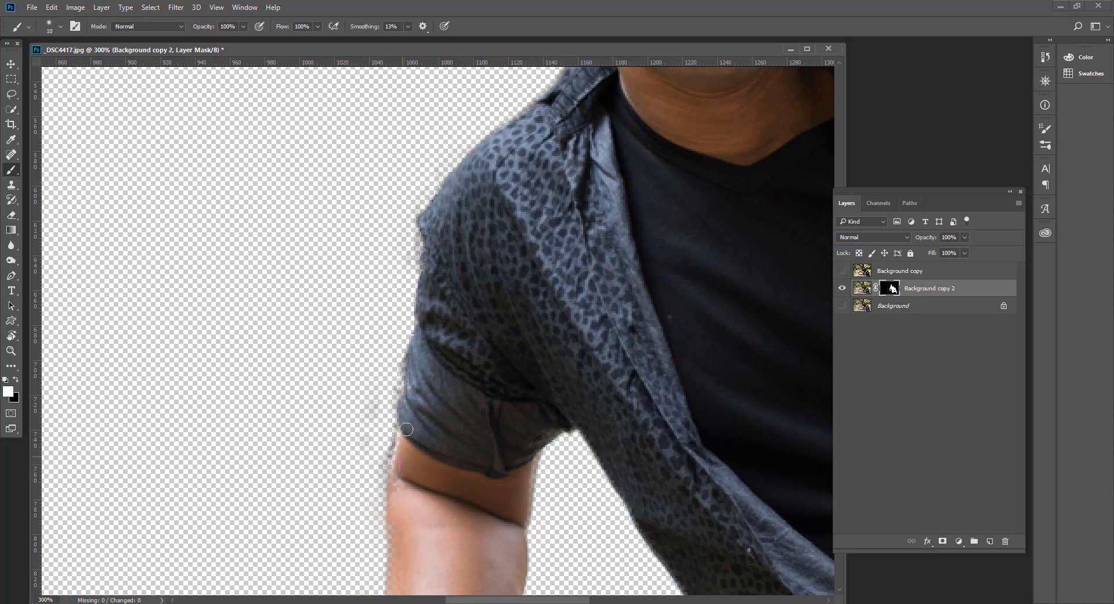
drag(406, 429, 405, 430)
mouse_move(397, 528)
mouse_down()
mouse_move(394, 598)
mouse_move(396, 514)
mouse_up()
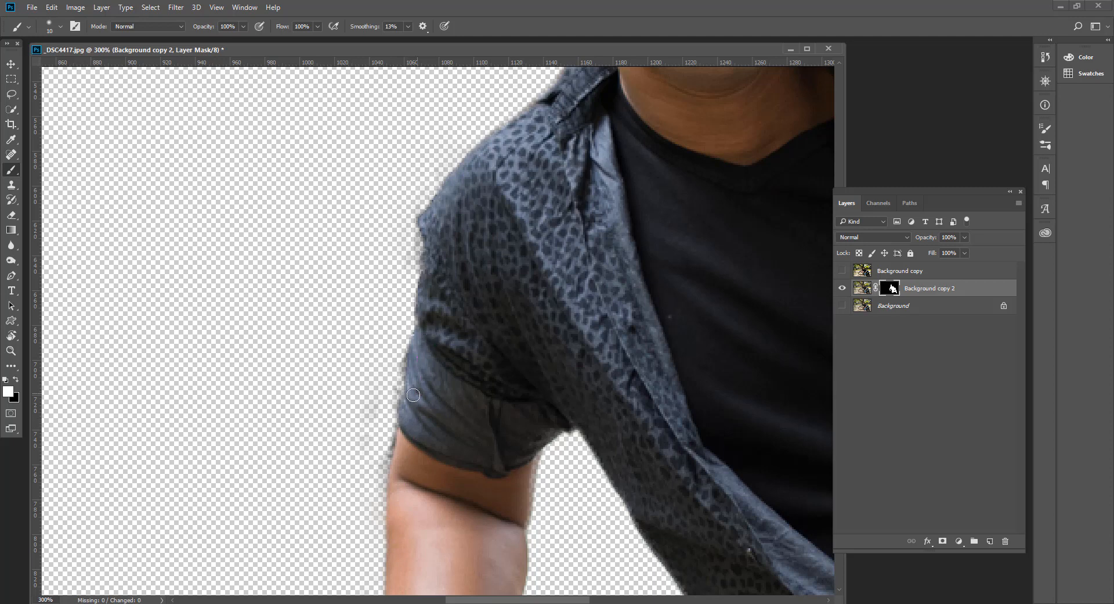
Trim the leftover fringe along the outer sleeve with black, and restore the shirt edge from shoulder to cuff with white
key(x)
mouse_move(393, 377)
mouse_down()
mouse_move(386, 435)
mouse_move(416, 421)
mouse_up()
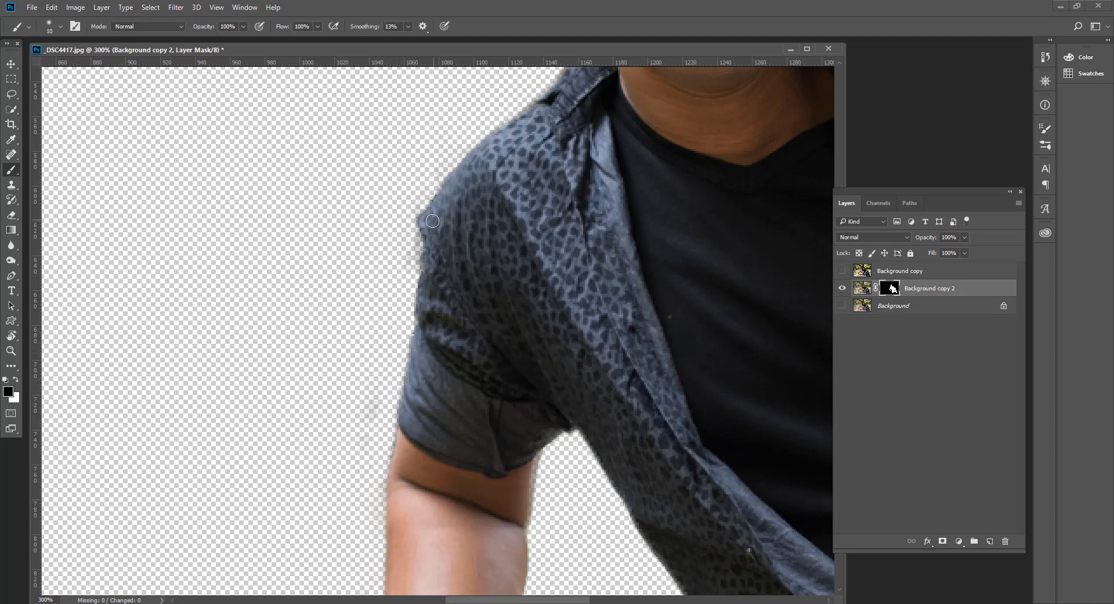
key(x)
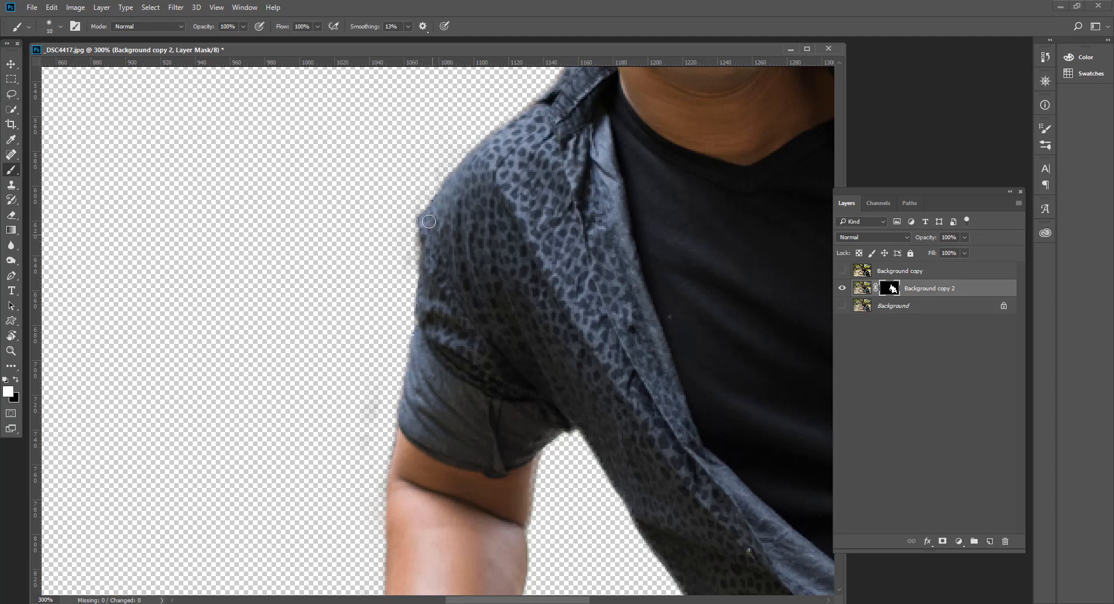
drag(429, 221, 456, 194)
drag(429, 301, 409, 417)
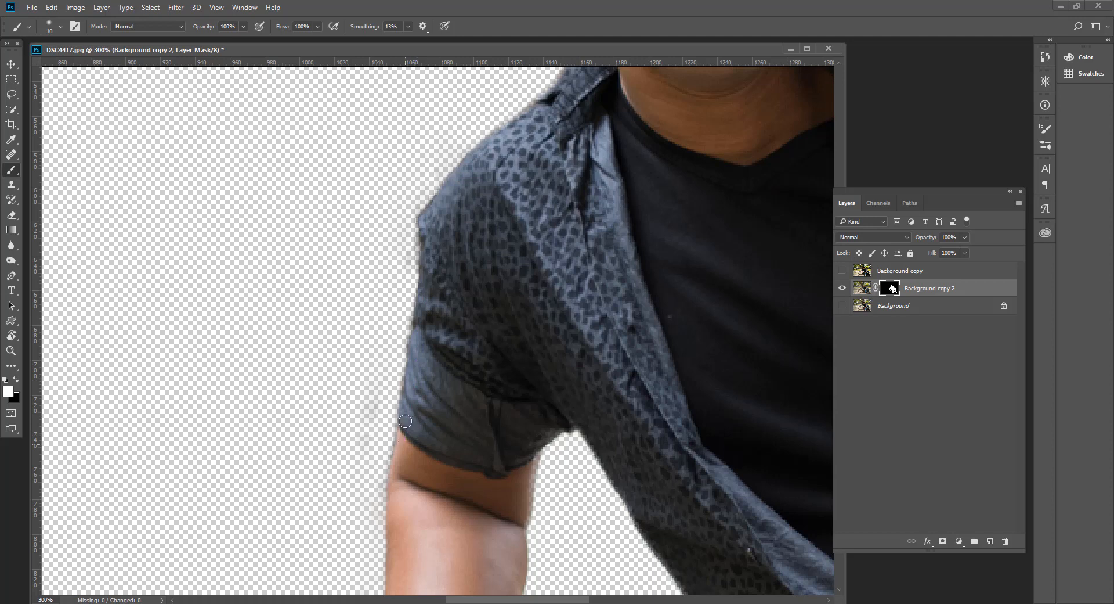
Restore the inner edge of the hanging arm from below the sleeve down to the wrist by painting white on the mask
key(x)
drag(505, 410, 508, 136)
drag(519, 228, 525, 192)
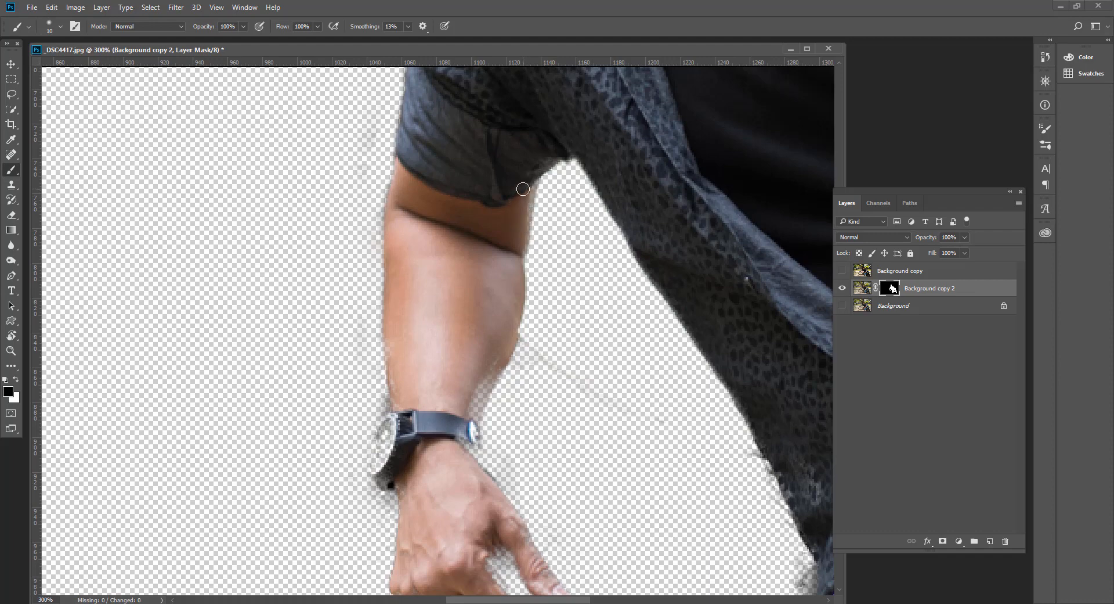
key(x)
mouse_move(521, 238)
mouse_down()
mouse_move(538, 163)
mouse_move(561, 151)
mouse_move(527, 201)
mouse_move(518, 242)
mouse_up()
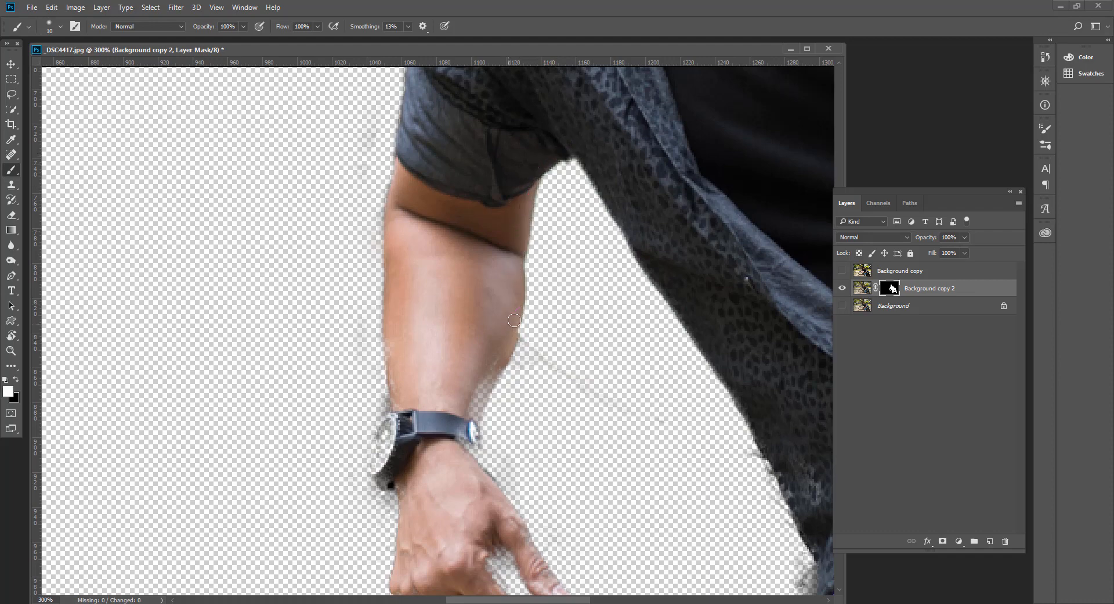
mouse_move(494, 373)
mouse_down()
mouse_move(460, 439)
mouse_move(474, 462)
mouse_move(468, 442)
mouse_move(512, 307)
mouse_up()
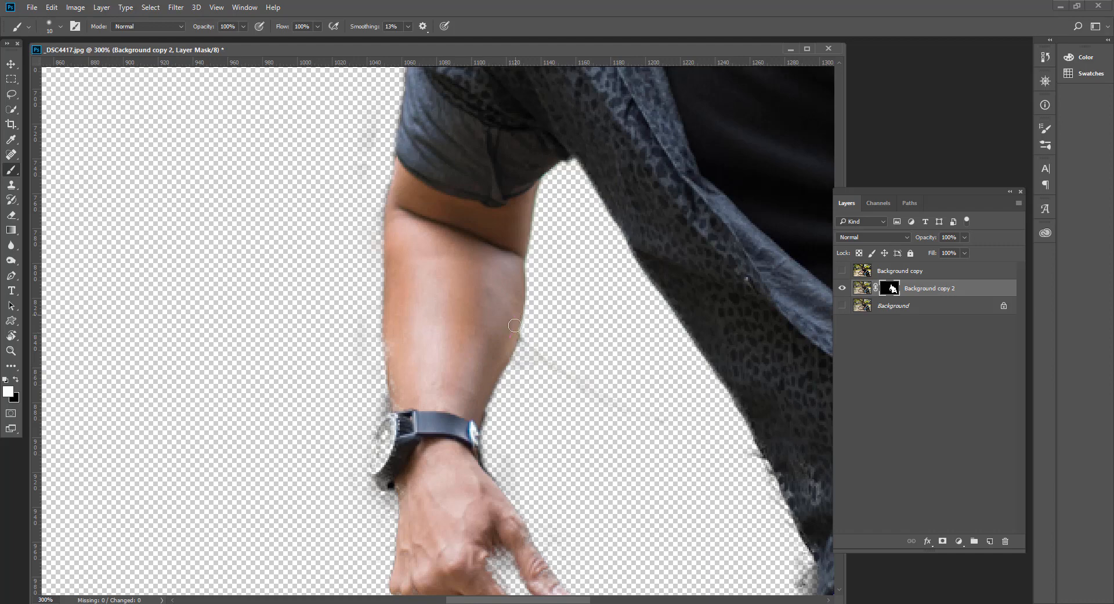
Remove the dark fringe beside the inner wrist and watch strap with a 9 px black brush
mouse_move(514, 305)
mouse_down()
mouse_move(517, 318)
mouse_move(532, 318)
mouse_move(525, 343)
mouse_move(530, 335)
mouse_move(544, 383)
mouse_move(546, 289)
mouse_move(525, 477)
mouse_move(514, 481)
mouse_move(516, 459)
mouse_up()
key(x)
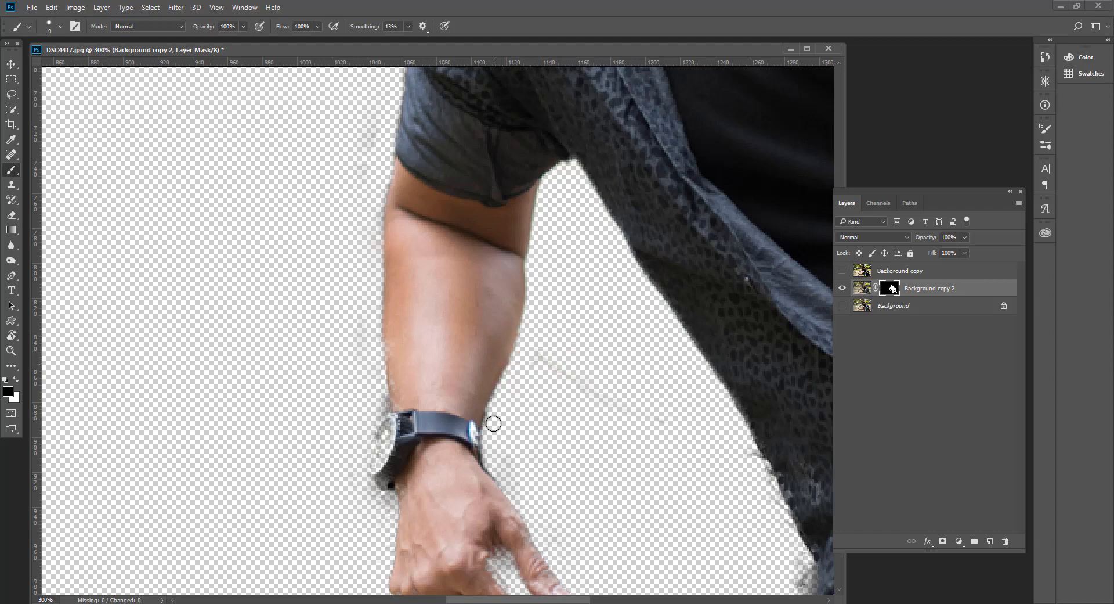
mouse_move(494, 415)
mouse_down()
mouse_move(486, 453)
mouse_move(504, 477)
mouse_up()
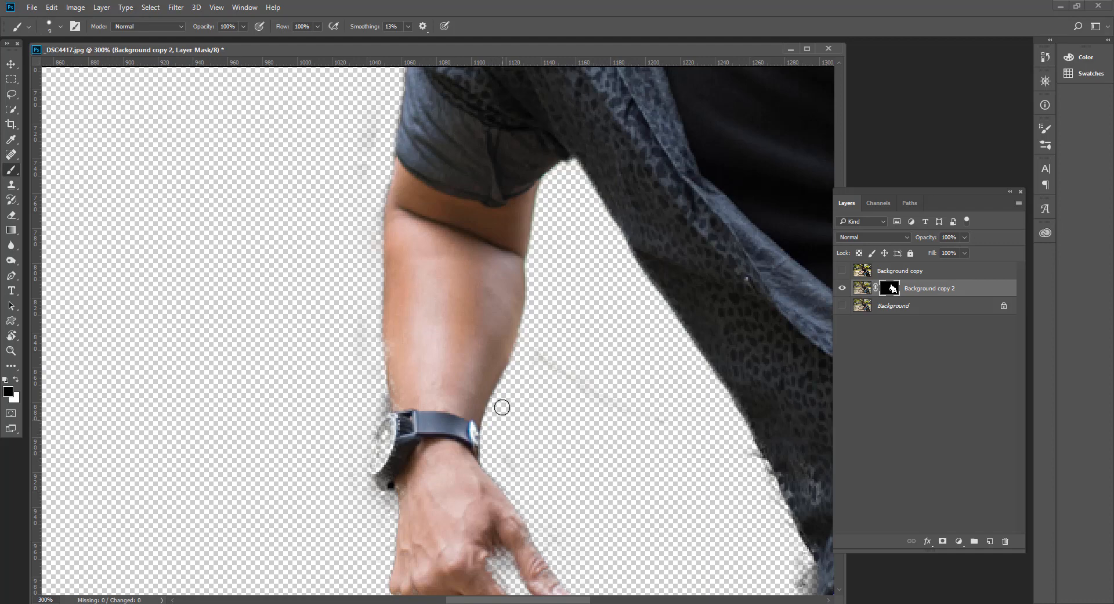
Set the 9 px brush's hardness to 76%
right_click(522, 346)
drag(638, 288, 630, 286)
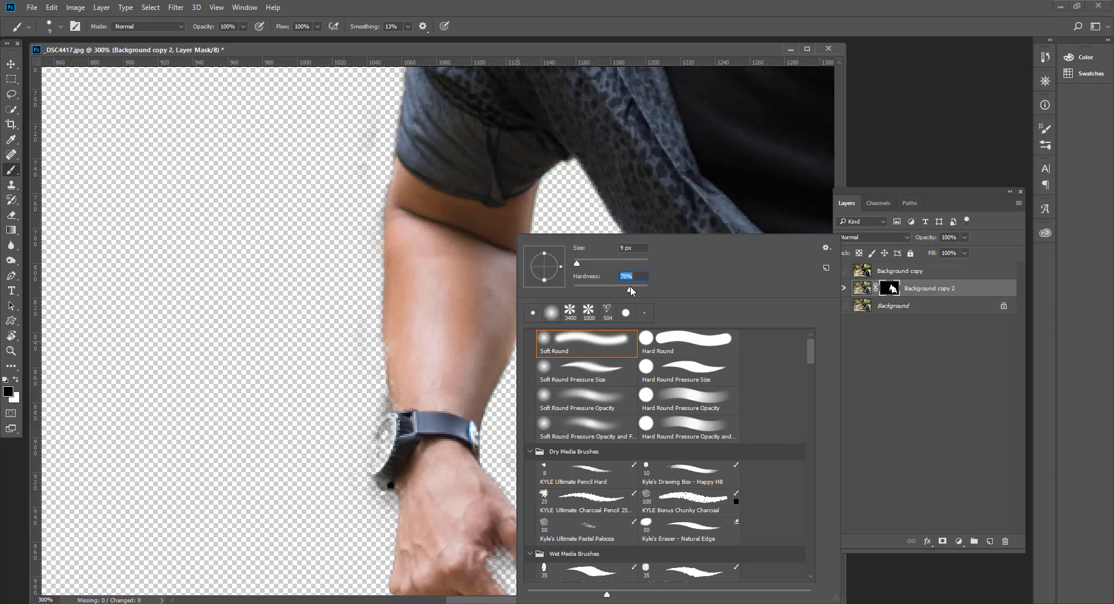
click(626, 48)
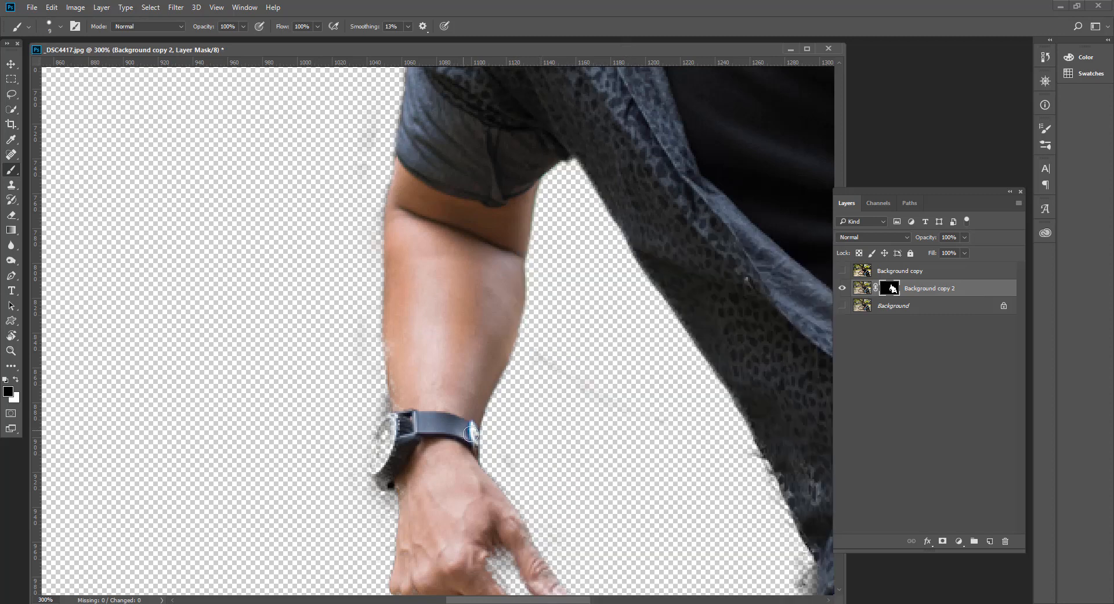
Restore the missing watch face with white, and clear the residue around the watch with black, reducing the brush size
mouse_move(472, 383)
mouse_down()
mouse_move(468, 301)
mouse_move(485, 240)
mouse_up()
mouse_move(416, 280)
mouse_down()
mouse_move(402, 309)
mouse_move(419, 277)
mouse_move(403, 281)
mouse_move(393, 317)
mouse_move(414, 275)
mouse_move(393, 305)
mouse_move(404, 336)
mouse_move(423, 336)
mouse_move(420, 389)
mouse_up()
key(x)
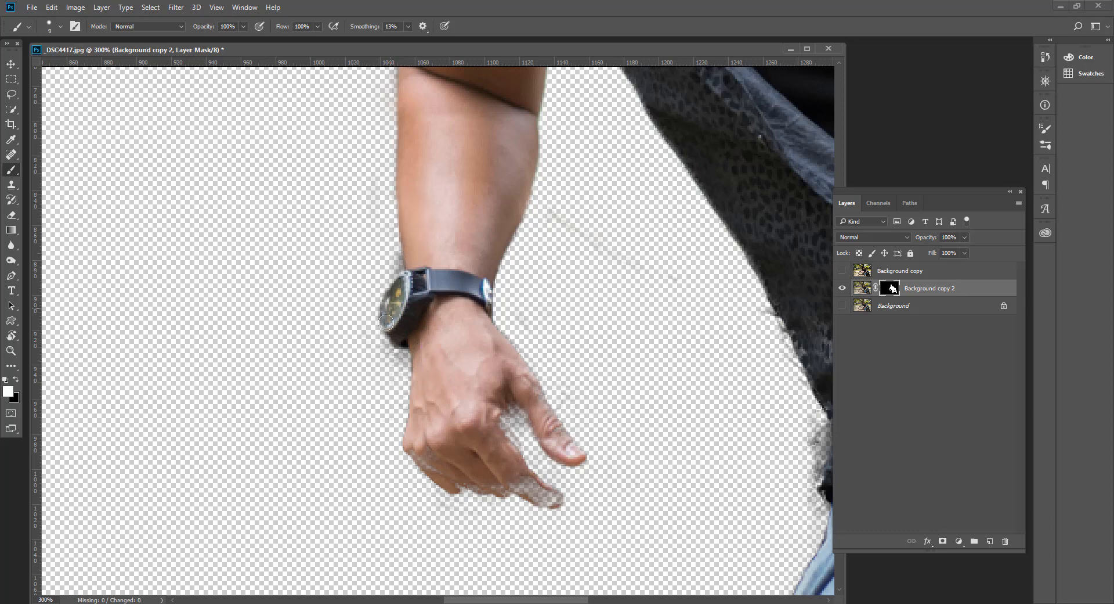
key(bracketleft)
key(bracketleft)
key(bracketleft)
key(bracketleft)
key(x)
key(x)
key(x)
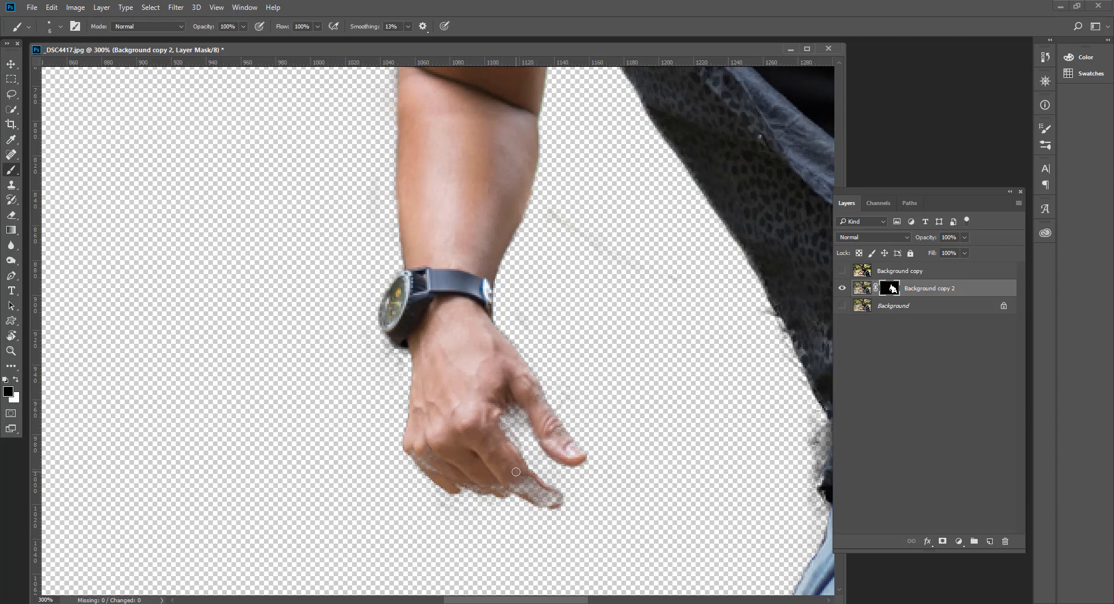
Fill in the missing parts of the fingers of the hanging hand and refine the gap between thumb and index finger
mouse_move(514, 475)
mouse_down()
mouse_move(536, 500)
mouse_move(523, 471)
mouse_move(542, 490)
mouse_move(496, 459)
mouse_move(553, 504)
mouse_move(518, 470)
mouse_move(499, 490)
mouse_move(464, 485)
mouse_move(419, 452)
mouse_up()
key(x)
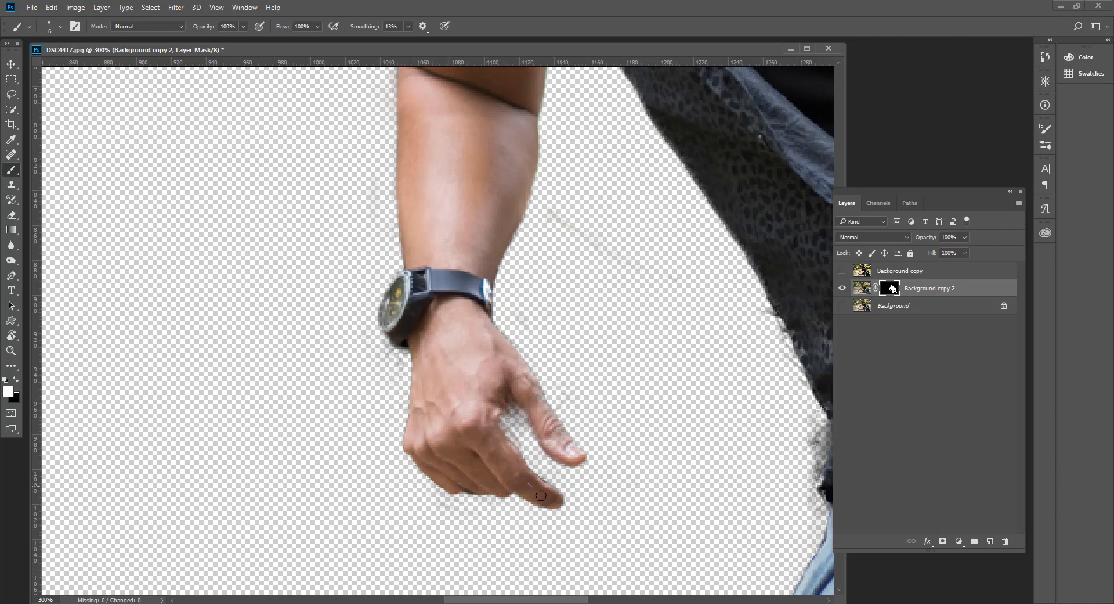
key(x)
key(x)
mouse_move(534, 419)
mouse_down()
mouse_move(544, 444)
mouse_move(514, 395)
mouse_move(497, 409)
mouse_move(527, 471)
mouse_up()
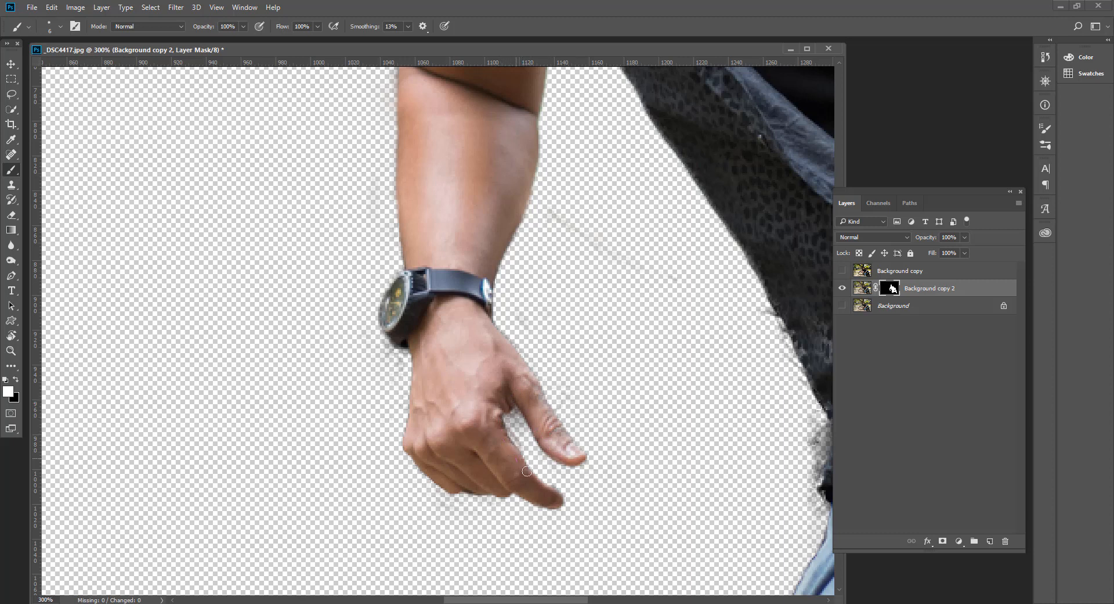
Restore the outer edge of the thumb with white, and trim the dark background fringe beside it with black
drag(556, 430, 534, 388)
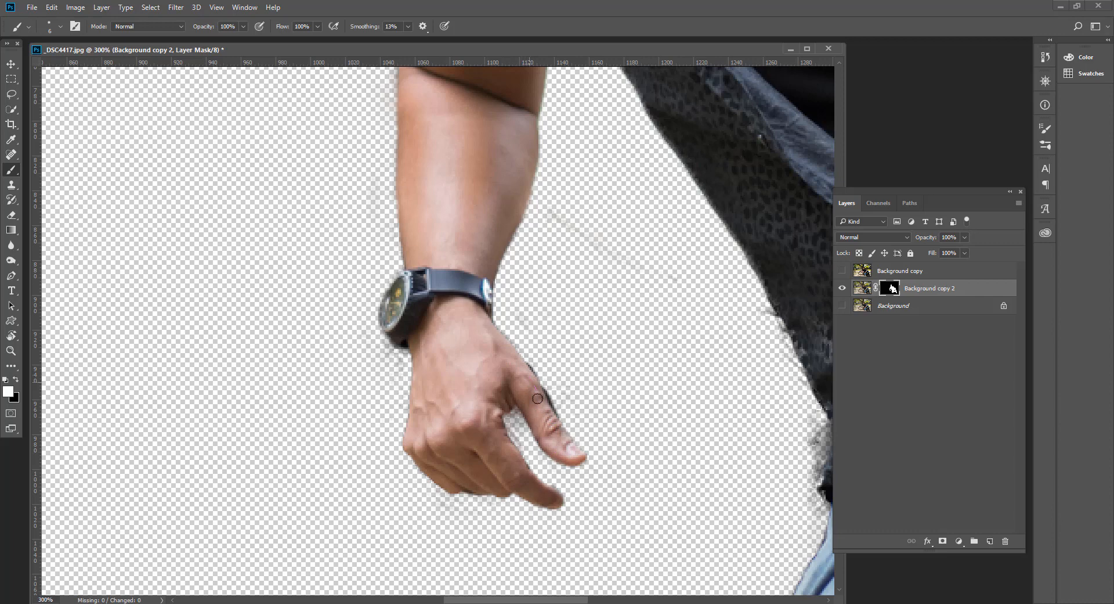
key(x)
drag(552, 388, 557, 401)
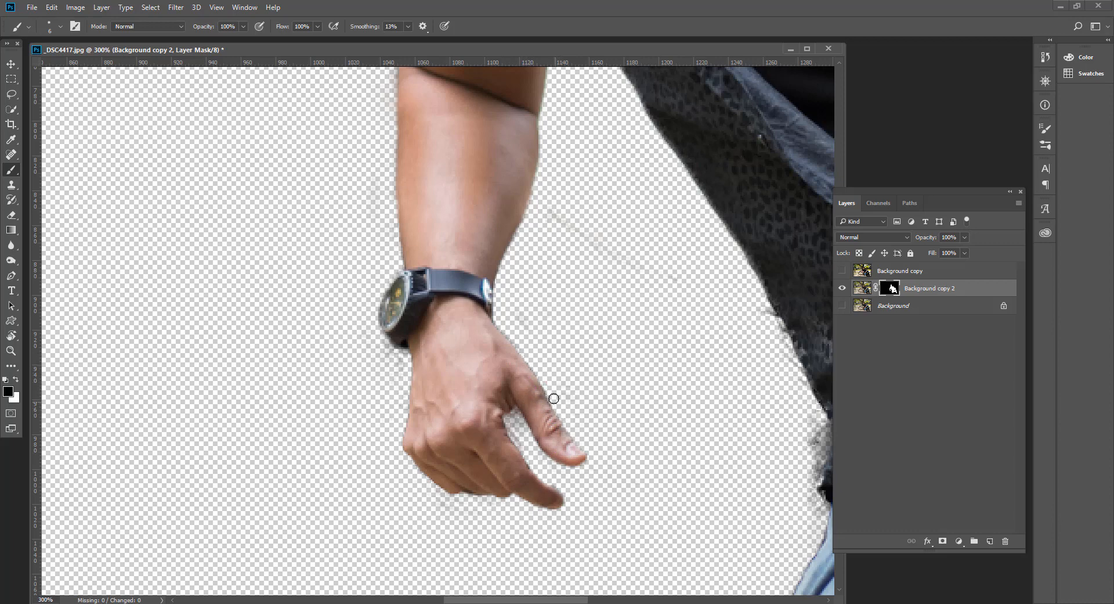
key(x)
key(x)
key(x)
key(x)
Restore the pointed shirt hem where it meets the jeans by painting white on the layer mask
drag(679, 423, 524, 343)
mouse_move(668, 350)
mouse_down()
mouse_move(660, 378)
mouse_move(658, 354)
mouse_move(655, 462)
mouse_move(636, 488)
mouse_up()
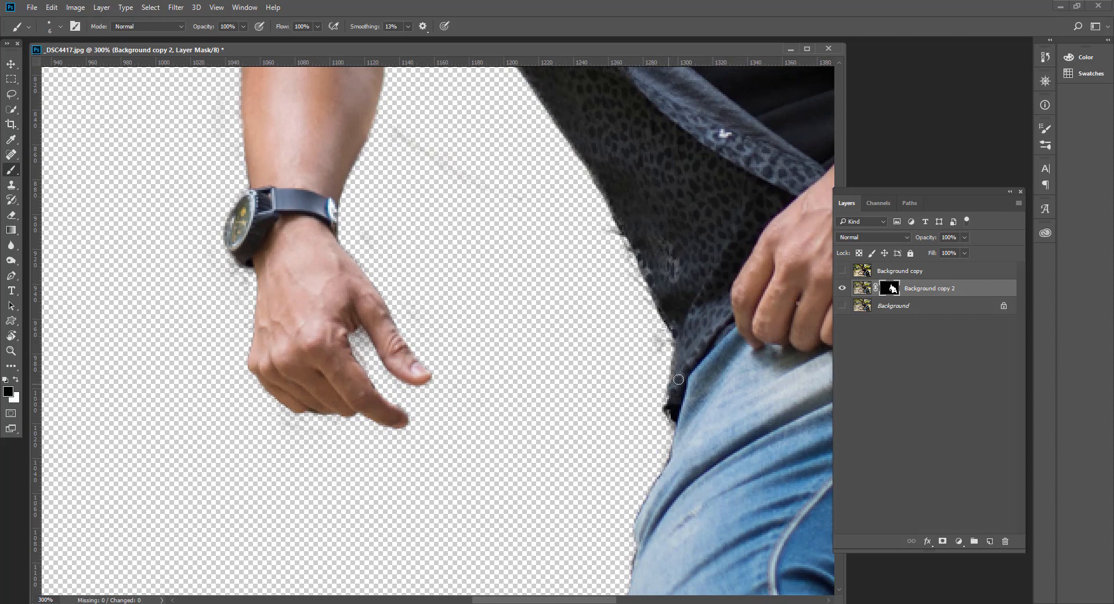
key(x)
drag(676, 377, 679, 432)
mouse_move(680, 381)
mouse_down()
mouse_move(682, 325)
mouse_move(643, 252)
mouse_move(678, 286)
mouse_move(668, 271)
mouse_up()
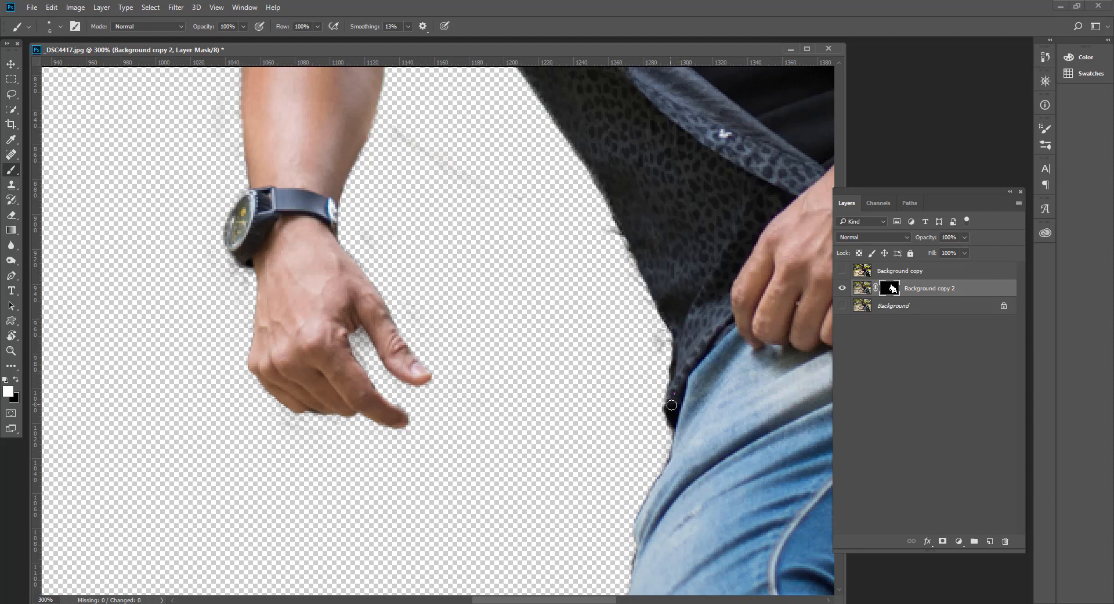
key(x)
Smooth the ragged lower stretch of the shirt's side edge facing the hanging arm with black and white strokes
scroll(610, 303, up, 3)
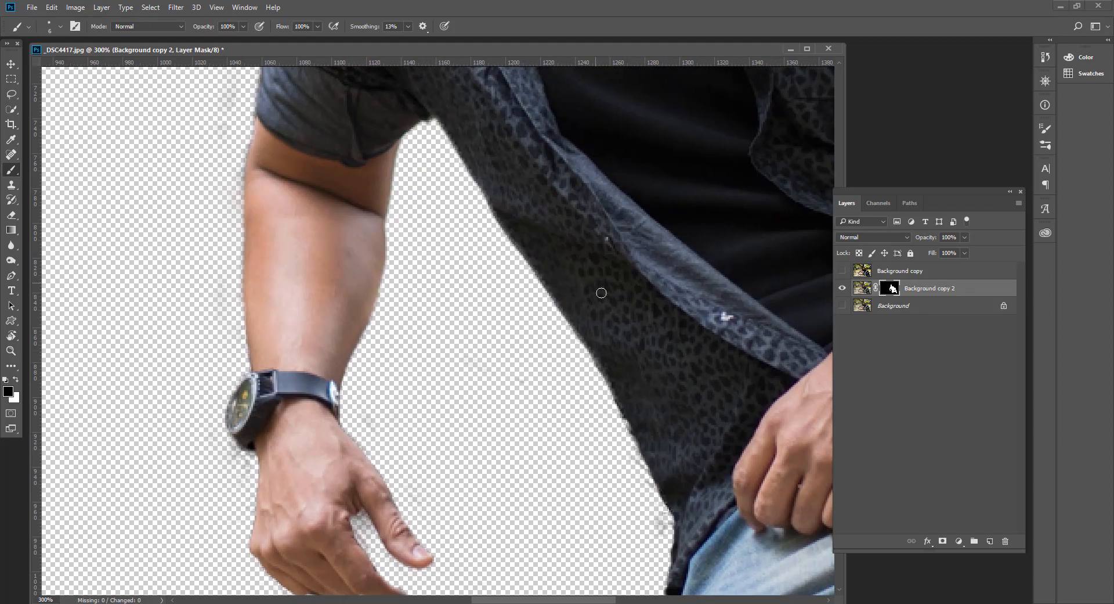
mouse_move(624, 392)
mouse_down()
mouse_move(601, 355)
mouse_move(635, 433)
mouse_move(612, 381)
mouse_move(616, 349)
mouse_up()
key(x)
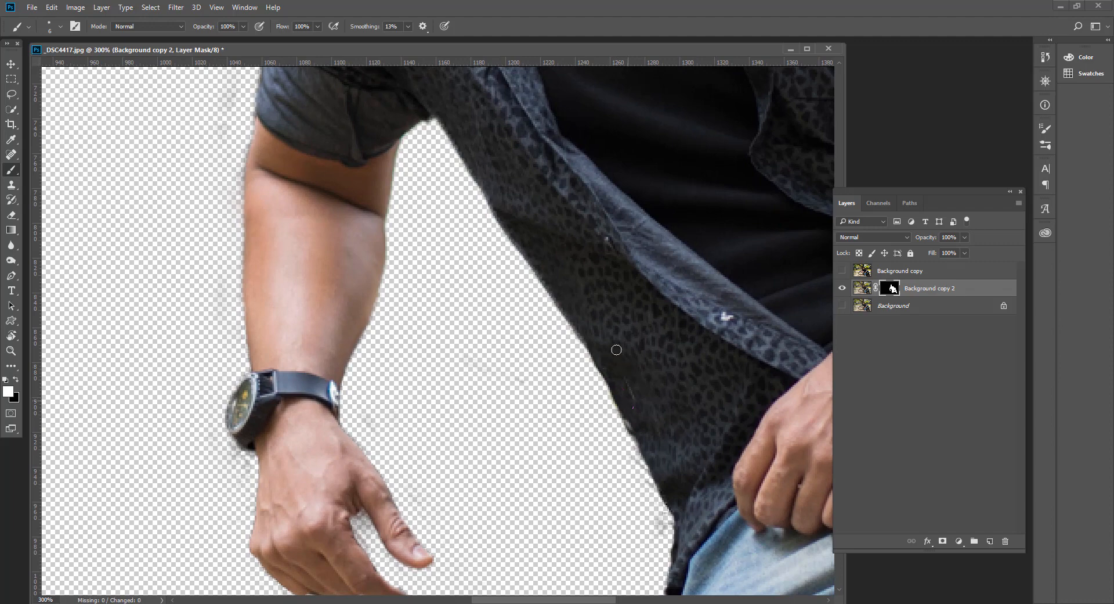
mouse_move(641, 442)
mouse_down()
mouse_move(661, 489)
mouse_move(628, 395)
mouse_up()
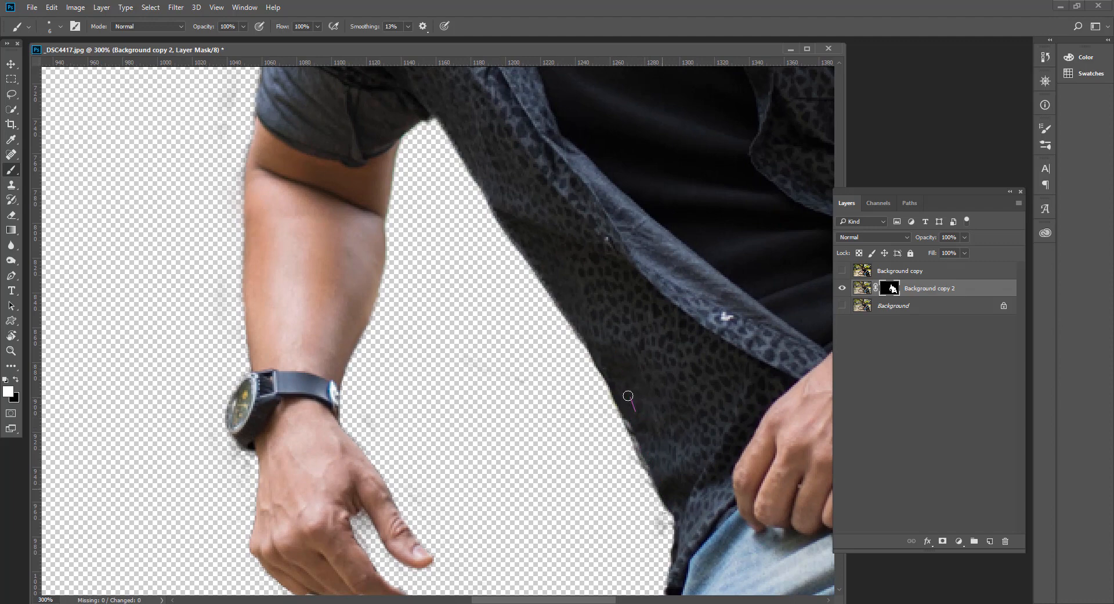
mouse_move(644, 452)
mouse_down()
mouse_move(618, 389)
mouse_move(631, 453)
mouse_move(621, 436)
mouse_move(621, 422)
mouse_move(644, 472)
mouse_move(611, 394)
mouse_move(615, 379)
mouse_move(671, 490)
mouse_move(644, 437)
mouse_up()
key(x)
key(x)
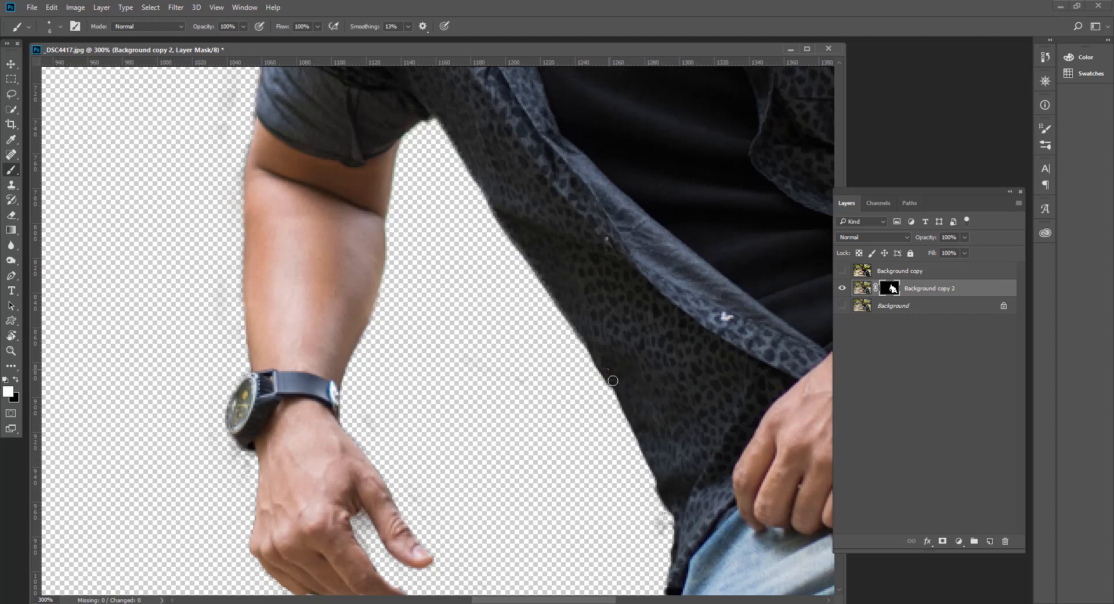
Refine the rest of the shirt's side edge with white, from the hem up to the armpit
drag(613, 380, 672, 491)
drag(648, 457, 679, 522)
drag(503, 206, 486, 184)
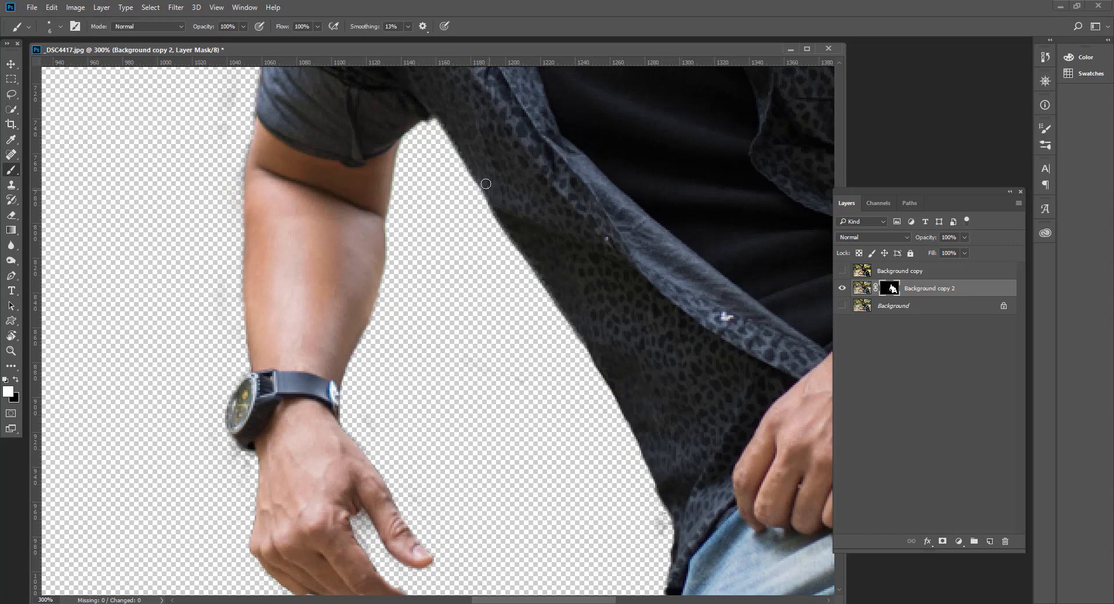
drag(454, 125, 502, 209)
Clean the cutout edge around the bent knee and underside of the folded leg with a 35 px brush
drag(551, 541, 547, 560)
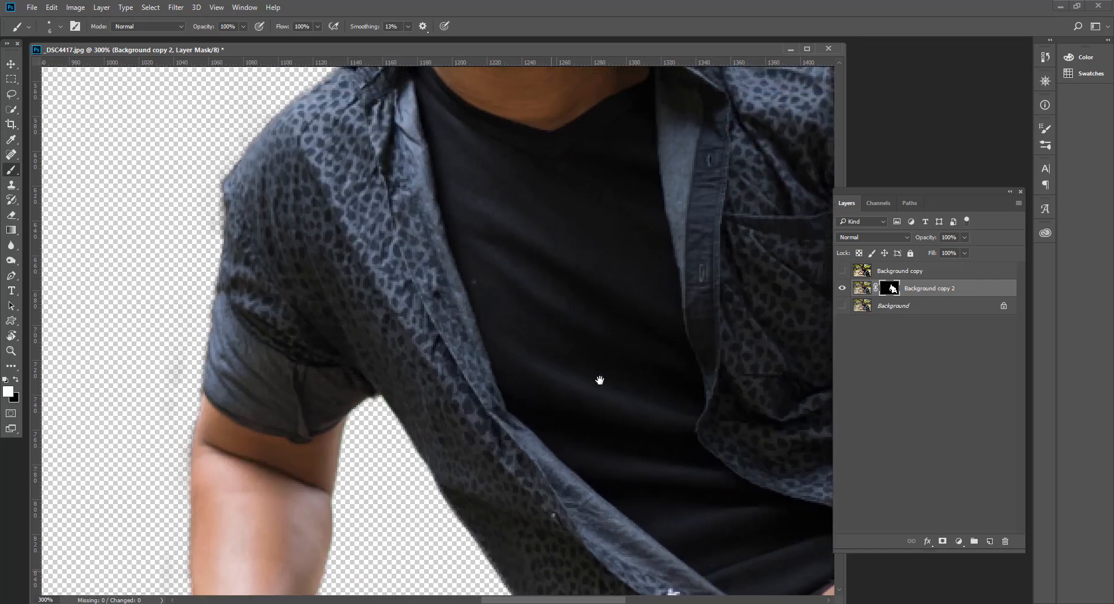
key(ctrl+minus)
key(ctrl+minus)
mouse_move(727, 418)
mouse_down()
mouse_move(639, 368)
mouse_move(598, 290)
mouse_up()
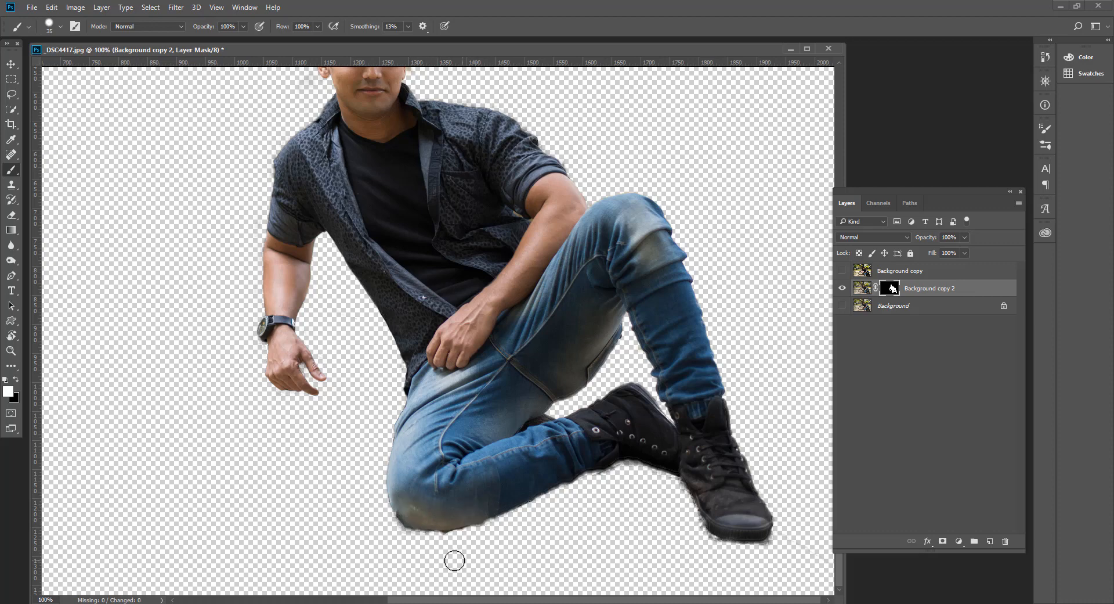
mouse_move(448, 546)
mouse_down()
mouse_move(480, 537)
mouse_move(430, 542)
mouse_up()
key(x)
key(x)
key(x)
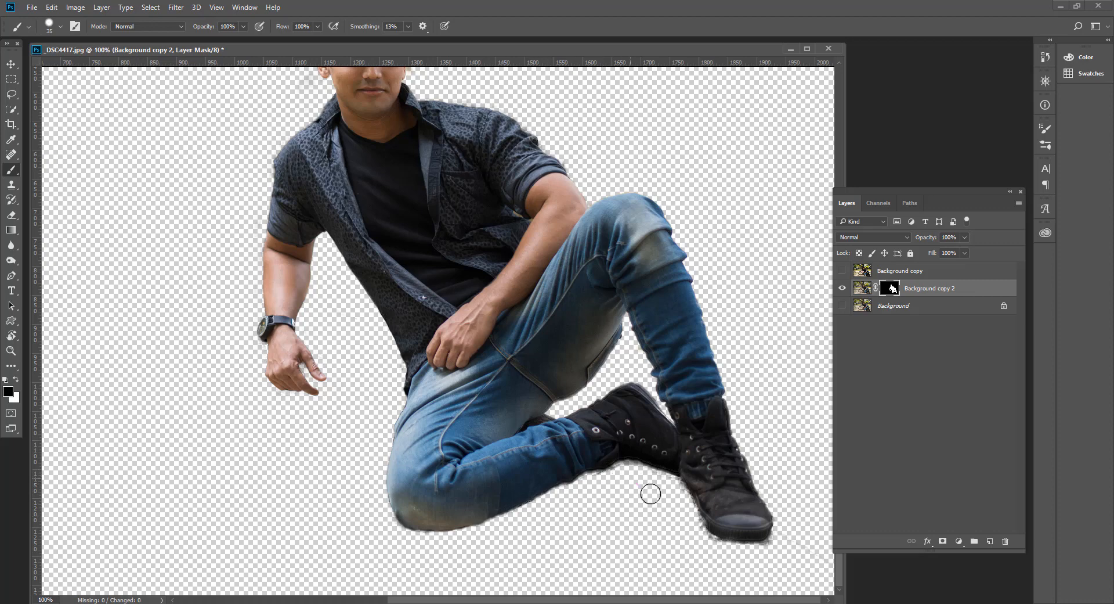
Restore the sole and side edge of the front shoe with white, and trim the excess beneath it with black
key(x)
drag(697, 491, 713, 520)
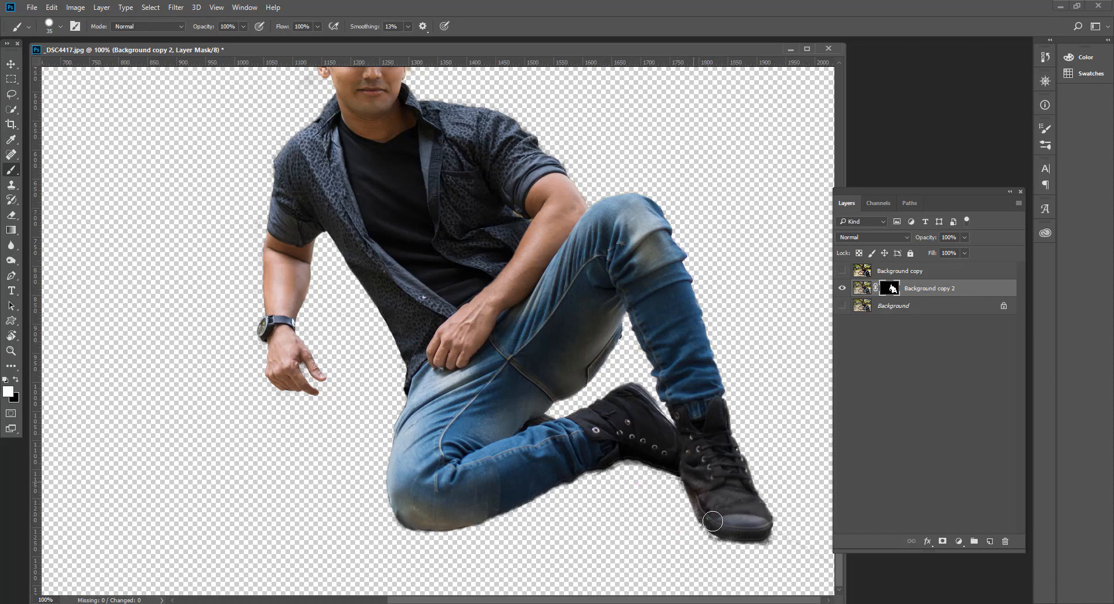
key(x)
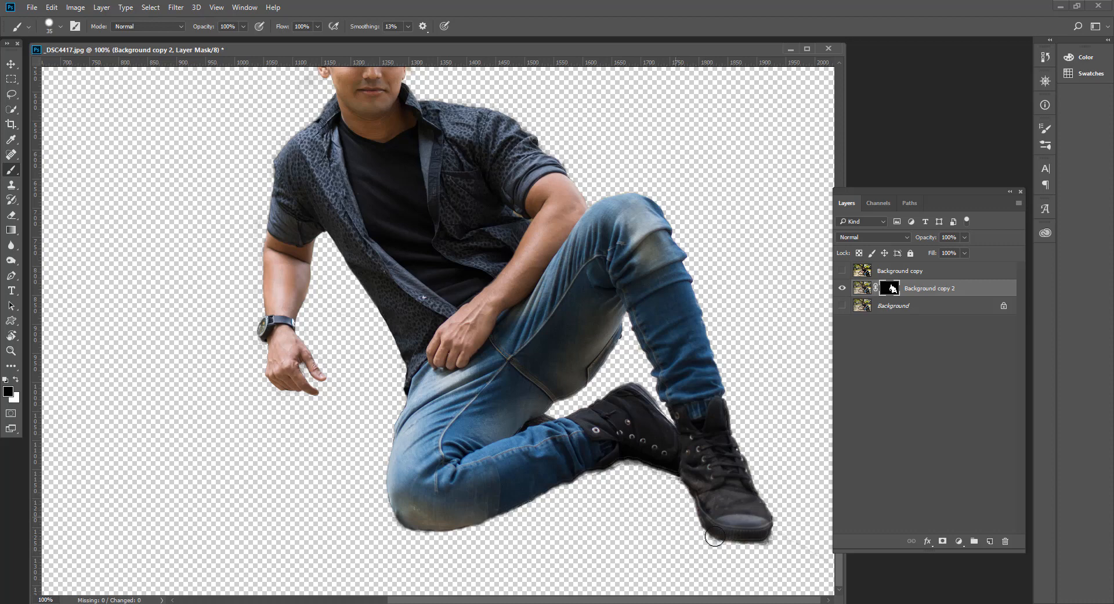
Hide the masked man layer and the Background layer, and show and select the Background copy layer
key(x)
drag(575, 249, 604, 372)
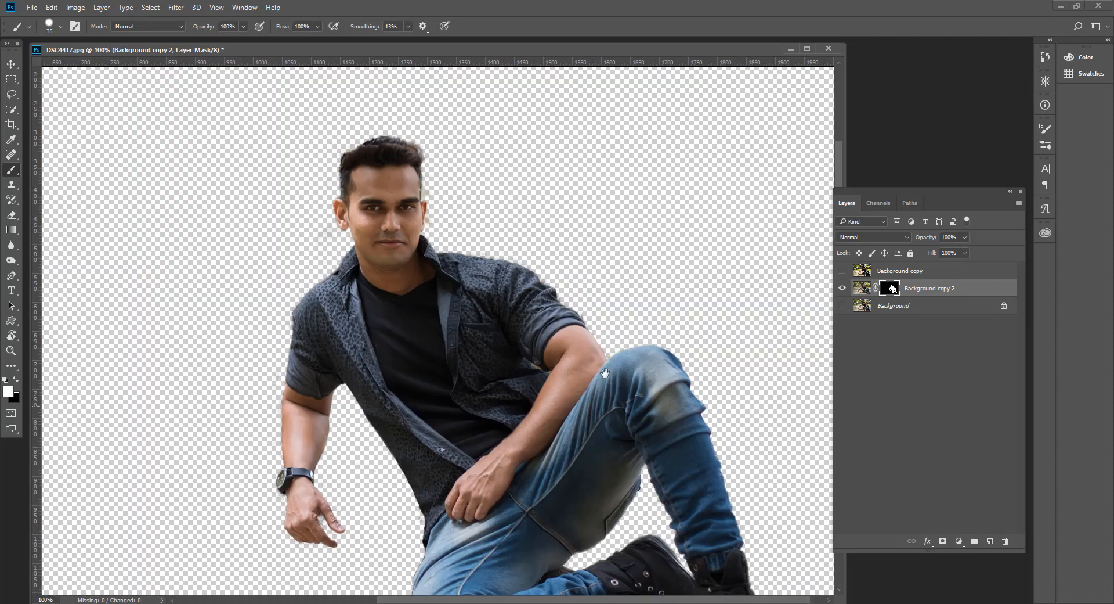
click(842, 288)
click(842, 305)
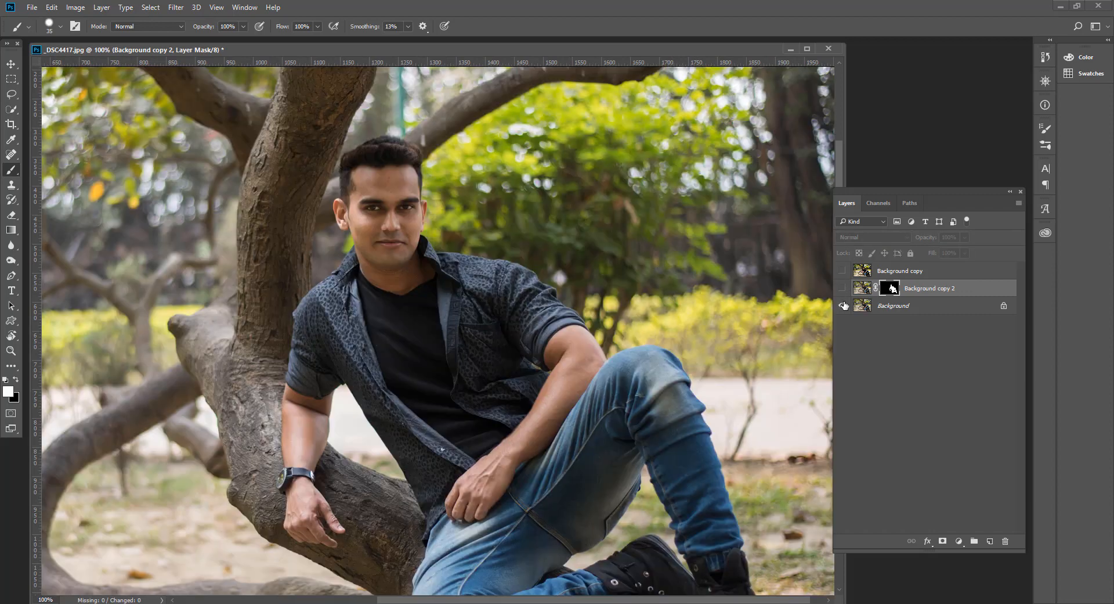
click(842, 306)
click(842, 270)
click(862, 270)
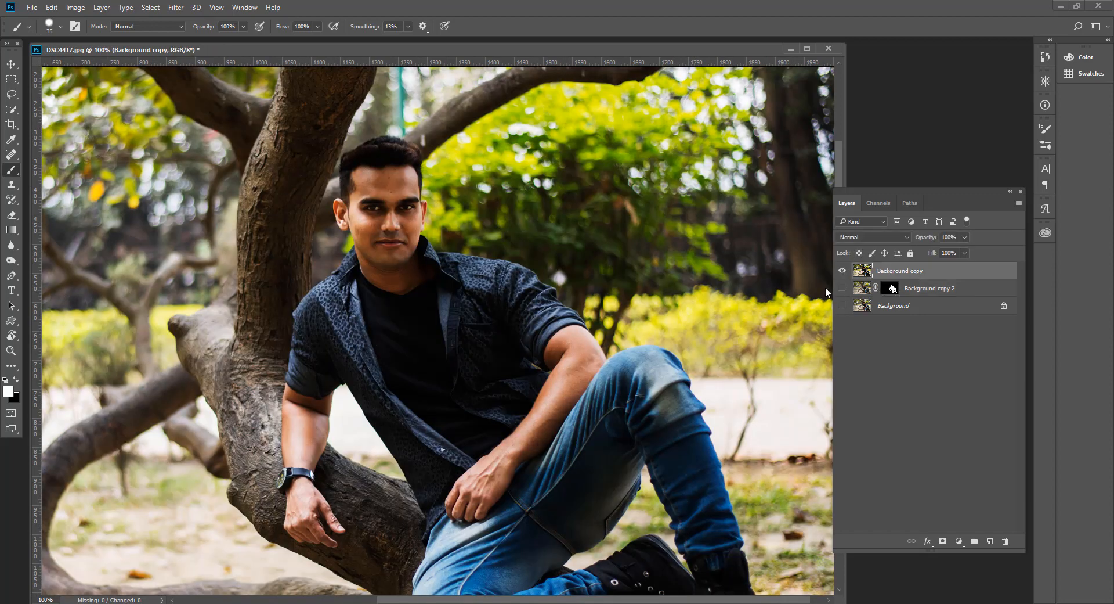
Start a Quick Selection of the tree with a thick upper branch and the main trunk, subtracting the spill into the foliage
drag(393, 314, 424, 419)
drag(290, 336, 353, 351)
click(9, 110)
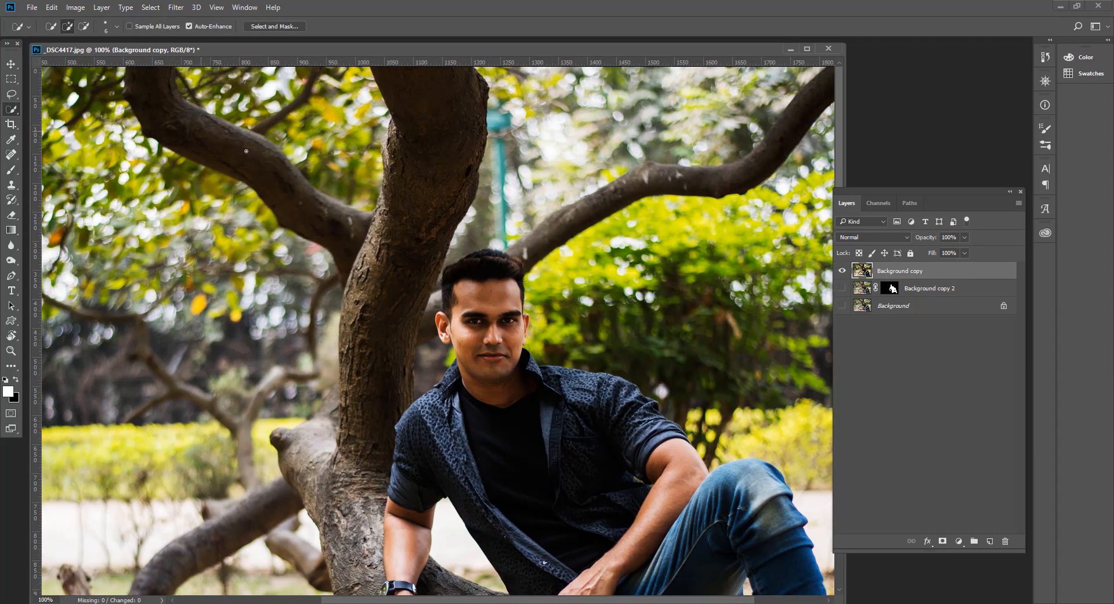
drag(246, 151, 338, 228)
key(bracketright)
key(bracketright)
key(bracketright)
key(bracketright)
key(bracketright)
key(bracketright)
key(bracketright)
key(bracketright)
drag(433, 99, 420, 217)
alt+click(252, 115)
alt+click(350, 182)
Add the long branch behind the man's head and the thin forked branches to the tree selection, reducing the brush to 15 px
mouse_move(819, 93)
mouse_down()
mouse_move(733, 176)
mouse_move(596, 194)
mouse_up()
mouse_move(400, 301)
mouse_down()
mouse_move(315, 461)
mouse_move(329, 336)
mouse_move(251, 472)
mouse_move(311, 377)
mouse_up()
alt+click(291, 432)
key(bracketleft)
key(bracketleft)
key(bracketleft)
drag(329, 282, 315, 377)
drag(236, 420, 142, 344)
drag(170, 393, 133, 419)
click(214, 510)
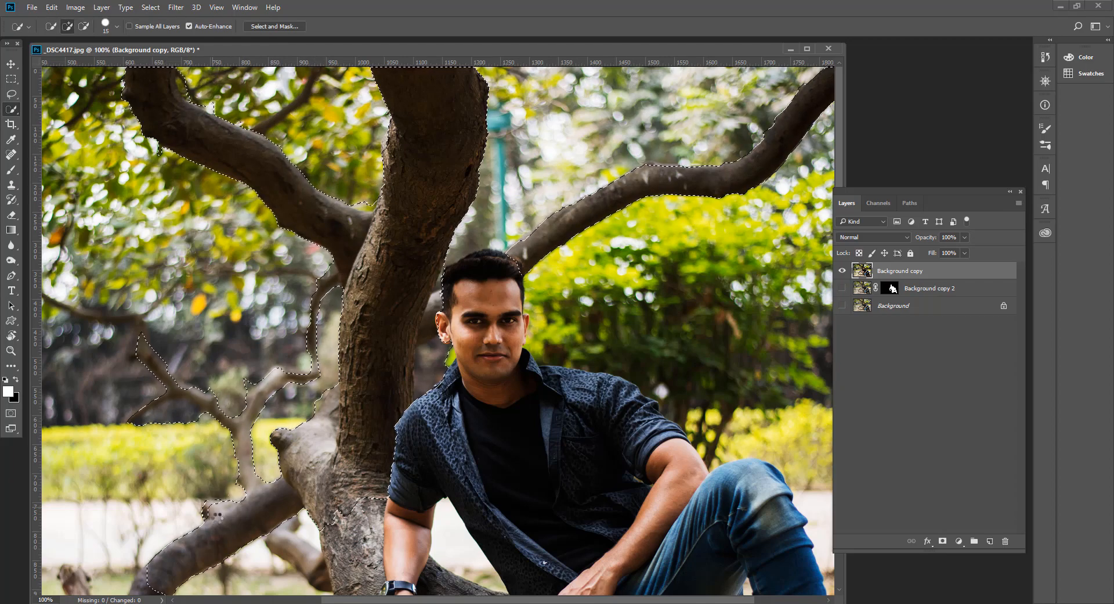
Extend the tree selection down the trunk and along the low curved branch, subtracting the spill onto the man's arm and hand
drag(217, 515, 296, 361)
drag(233, 435, 201, 517)
drag(441, 429, 540, 465)
alt+click(490, 473)
alt+click(475, 478)
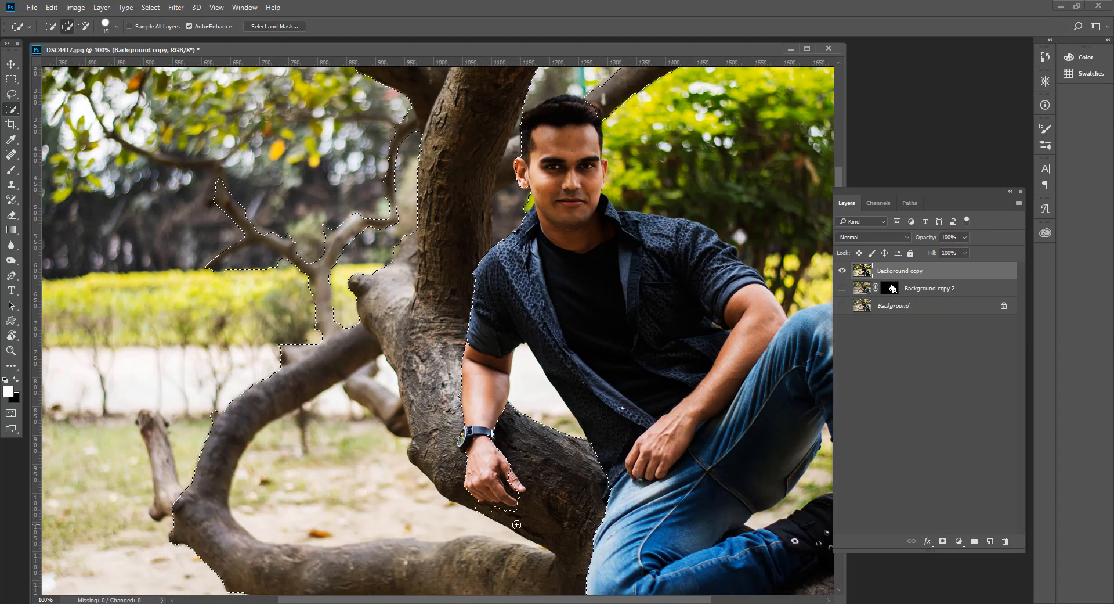
mouse_move(516, 524)
mouse_down()
mouse_move(536, 506)
mouse_move(540, 451)
mouse_up()
alt+click(503, 502)
Add the remaining low branch pieces and the trunk beneath the man's front shoe to the tree selection
drag(279, 468, 389, 427)
drag(406, 464, 463, 352)
drag(603, 406, 372, 407)
drag(732, 571, 795, 545)
click(842, 270)
click(893, 305)
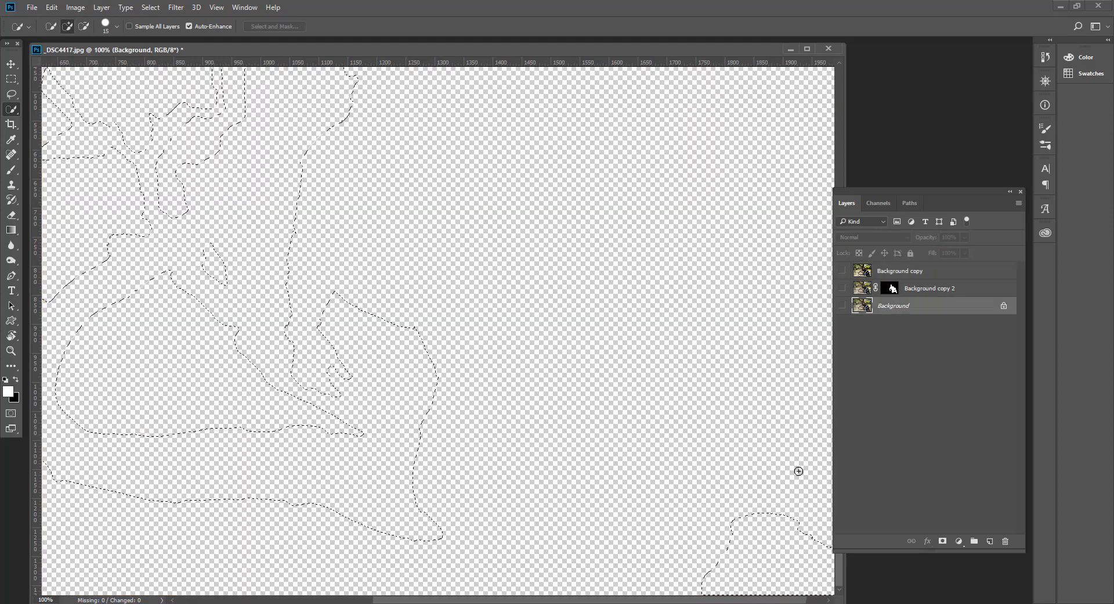
click(842, 305)
click(842, 271)
click(842, 305)
click(894, 270)
Correct the tree selection along the folded leg and shoes, subtracting the footwear and adding the missed trunk beneath them
alt+click(762, 532)
drag(714, 546, 539, 511)
alt+click(719, 448)
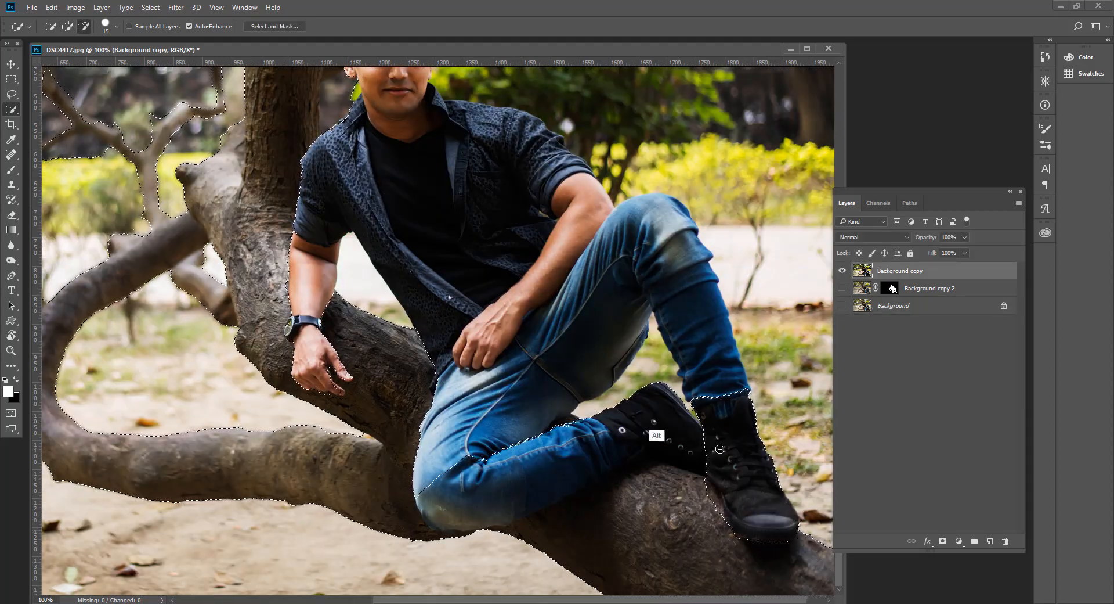
mouse_move(720, 449)
mouse_down()
mouse_move(569, 471)
mouse_move(441, 531)
mouse_up()
drag(539, 534, 656, 510)
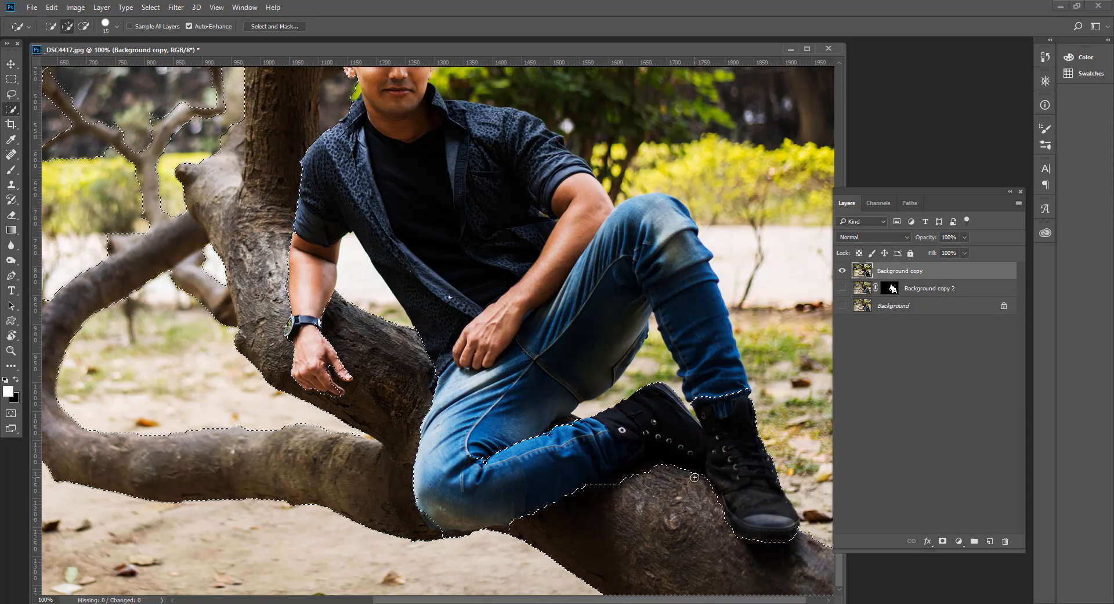
drag(698, 405, 739, 409)
alt+click(756, 439)
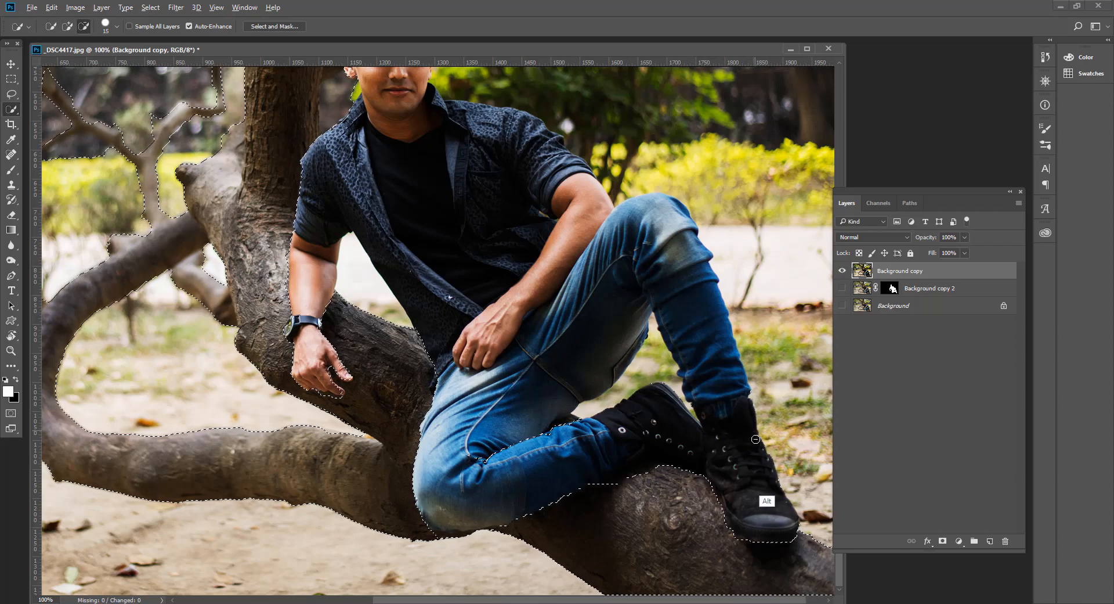
Subtract the fingers of the hanging hand from the tree selection with a smaller 8 px brush
scroll(360, 395, up, 2)
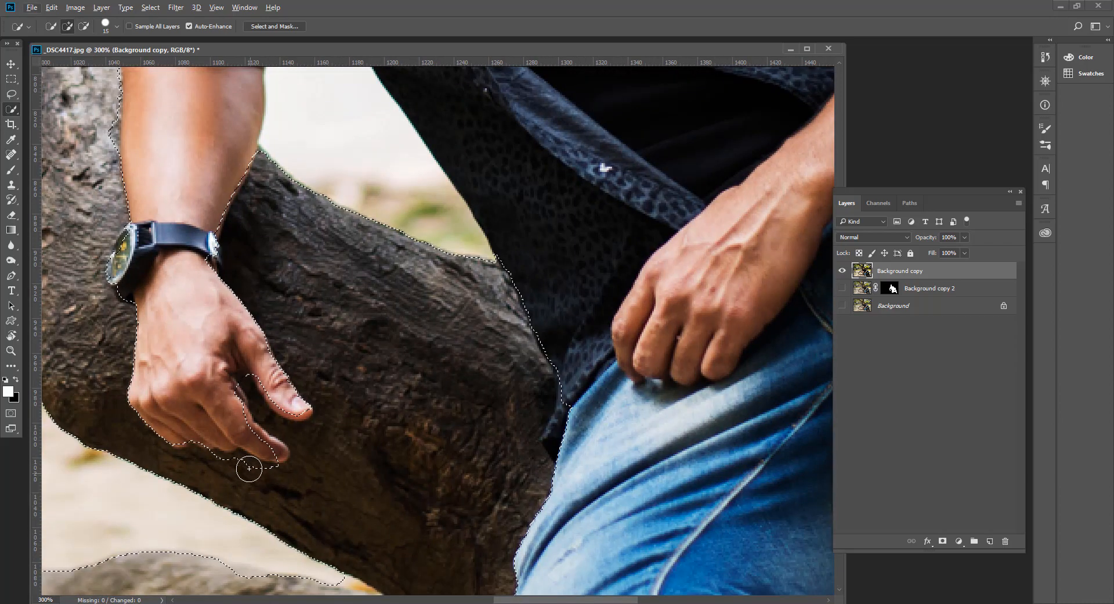
key(bracketleft)
key(bracketleft)
key(bracketleft)
alt+drag(249, 460, 230, 395)
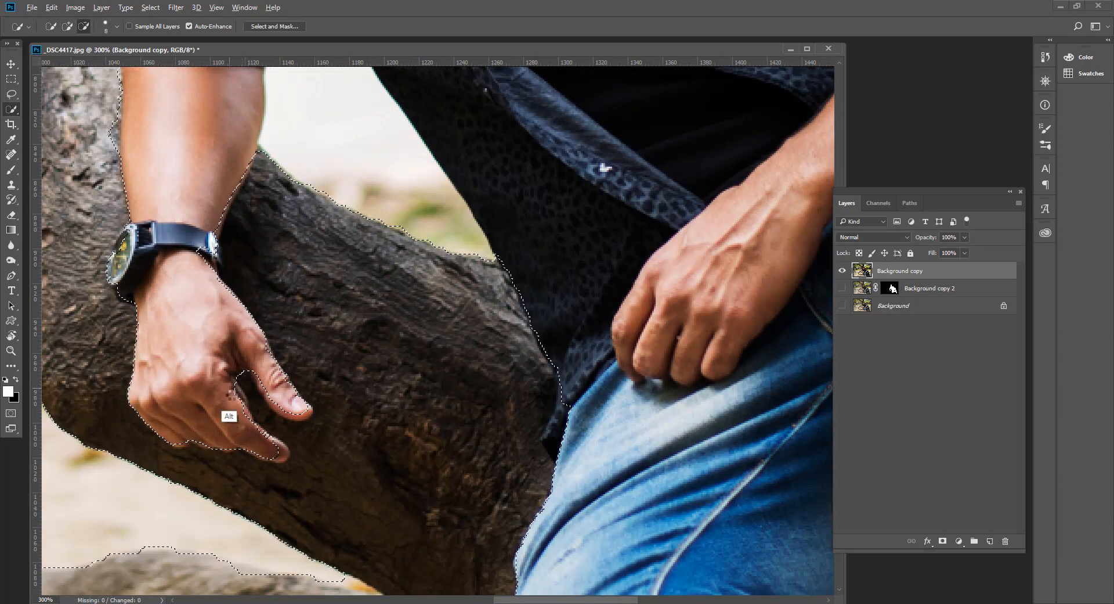
Check the tree selection along the arm and shoulder, and trim it around the man's hair and ear
mouse_move(62, 254)
mouse_down()
mouse_move(166, 251)
mouse_move(447, 322)
mouse_up()
key(ctrl+0)
key(ctrl+plus)
key(ctrl+plus)
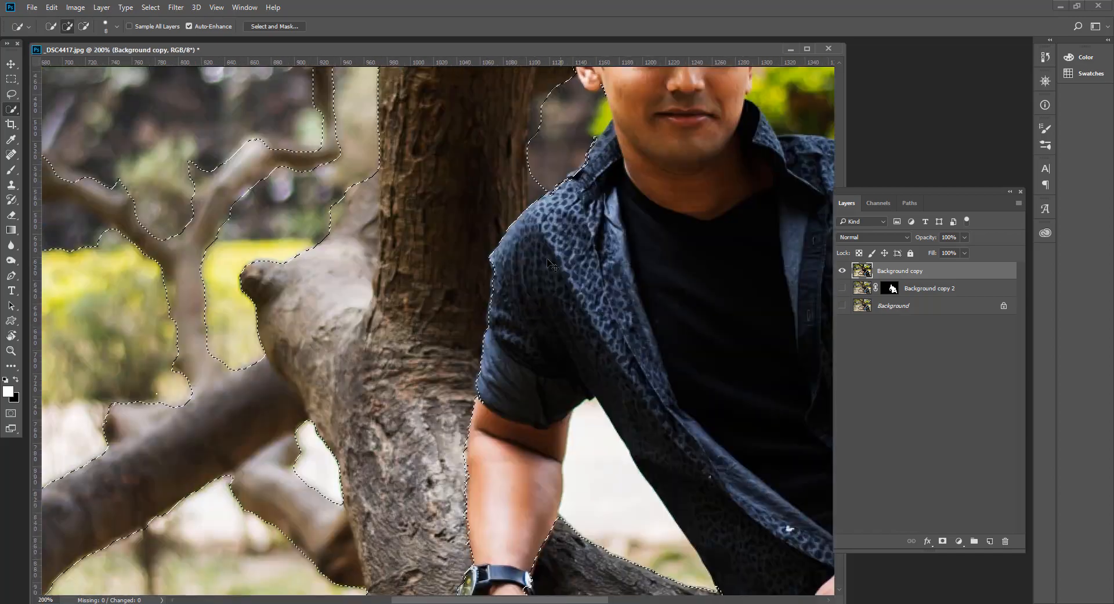
drag(548, 263, 456, 390)
drag(488, 106, 280, 365)
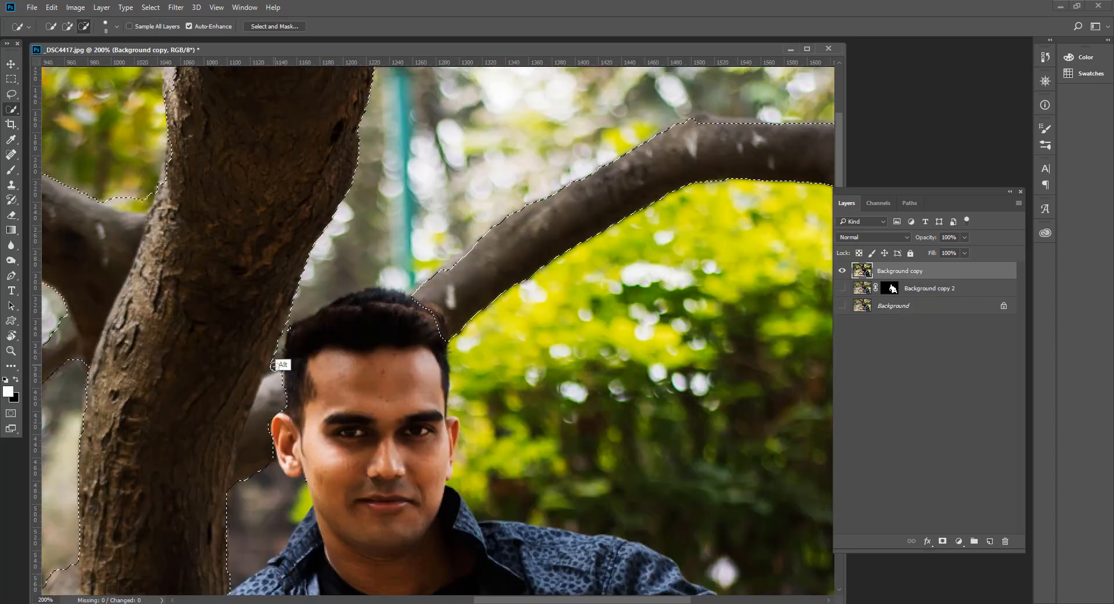
key(ctrl+0)
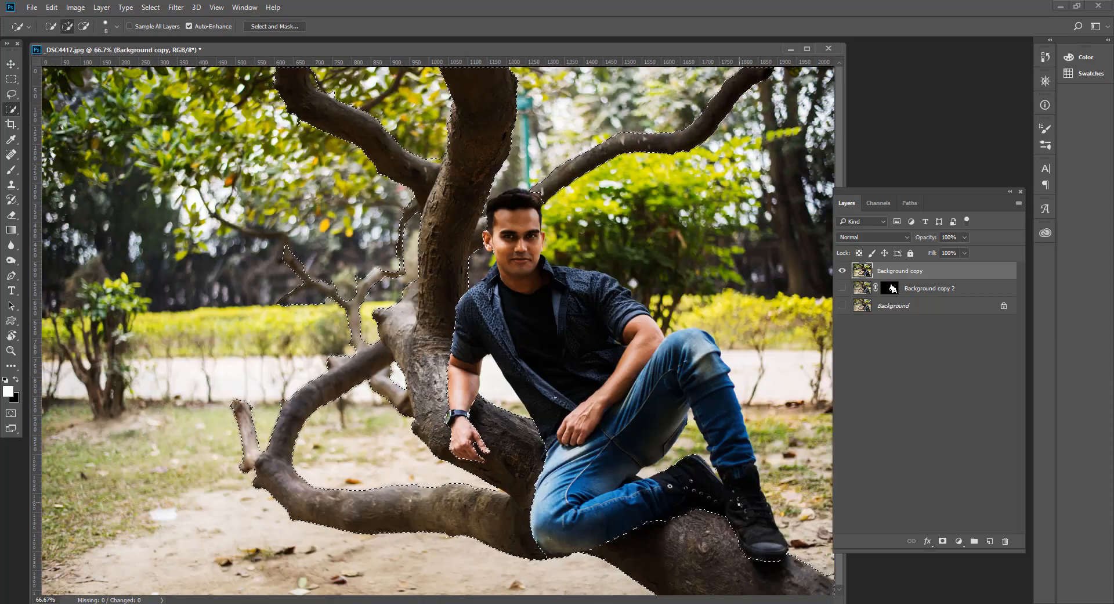
Enter Select and Mask with Smart Radius enabled, and refine the upper branch edges with the 25 px Refine Edge brush
key(ctrl+alt+r)
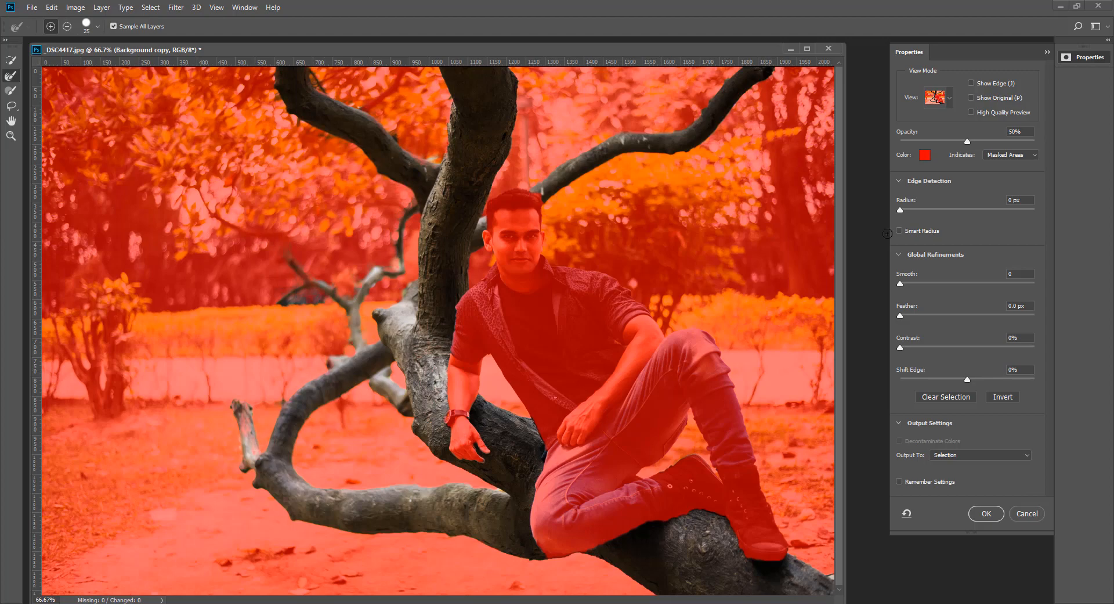
scroll(498, 491, up, 5)
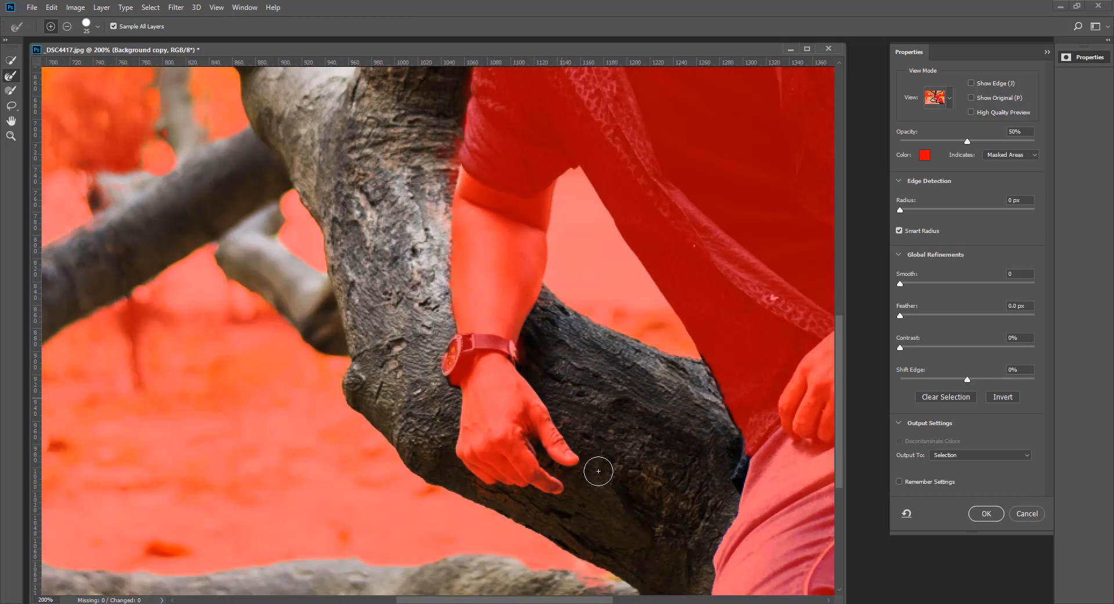
drag(616, 145, 525, 545)
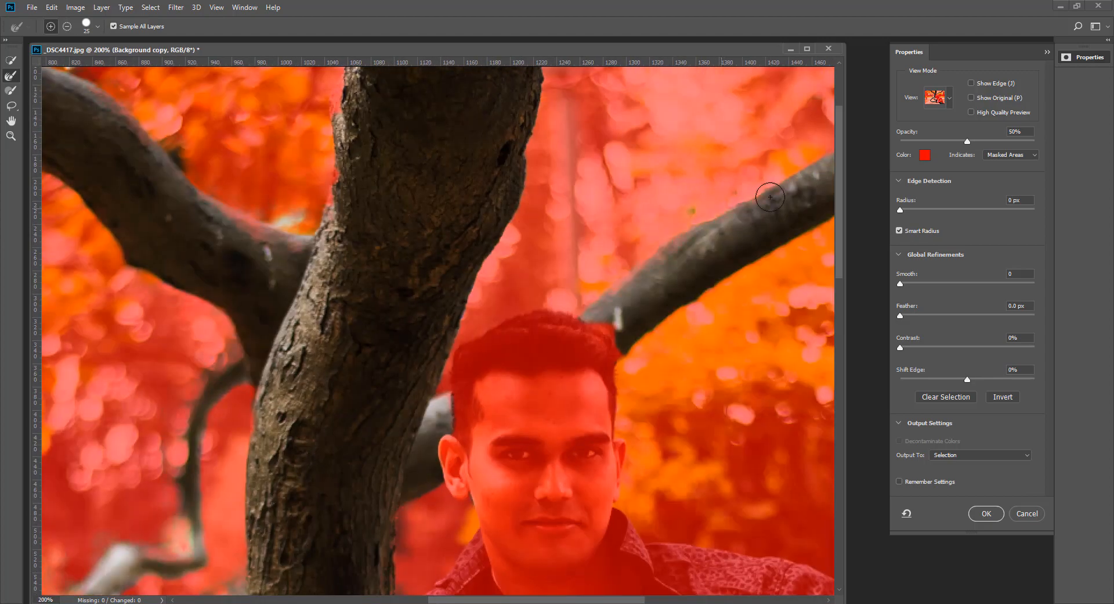
drag(804, 214, 679, 264)
scroll(269, 219, left, 10)
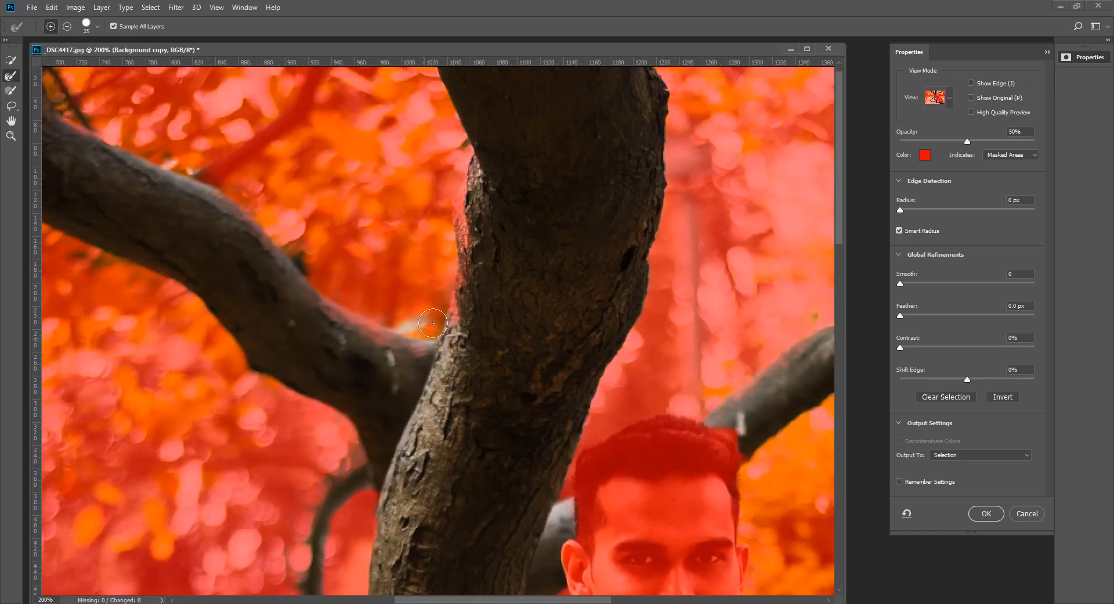
Touch up the upright broken stub on the low branch with a 3 px Quick Selection brush, and return to Refine Edge
key(w)
scroll(615, 430, left, 5)
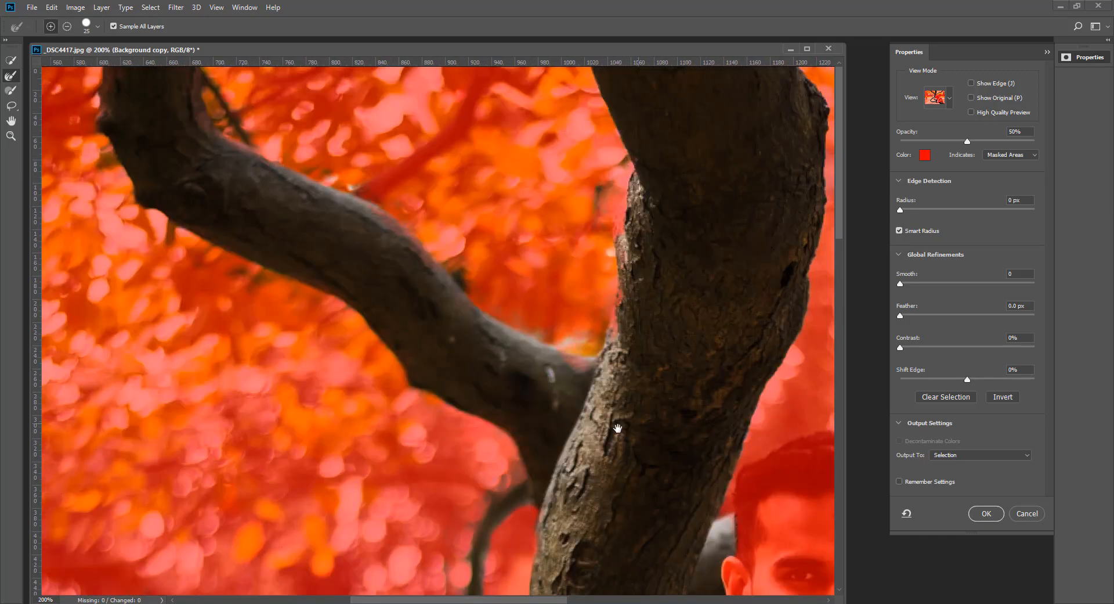
scroll(629, 373, down, 15)
drag(170, 238, 184, 246)
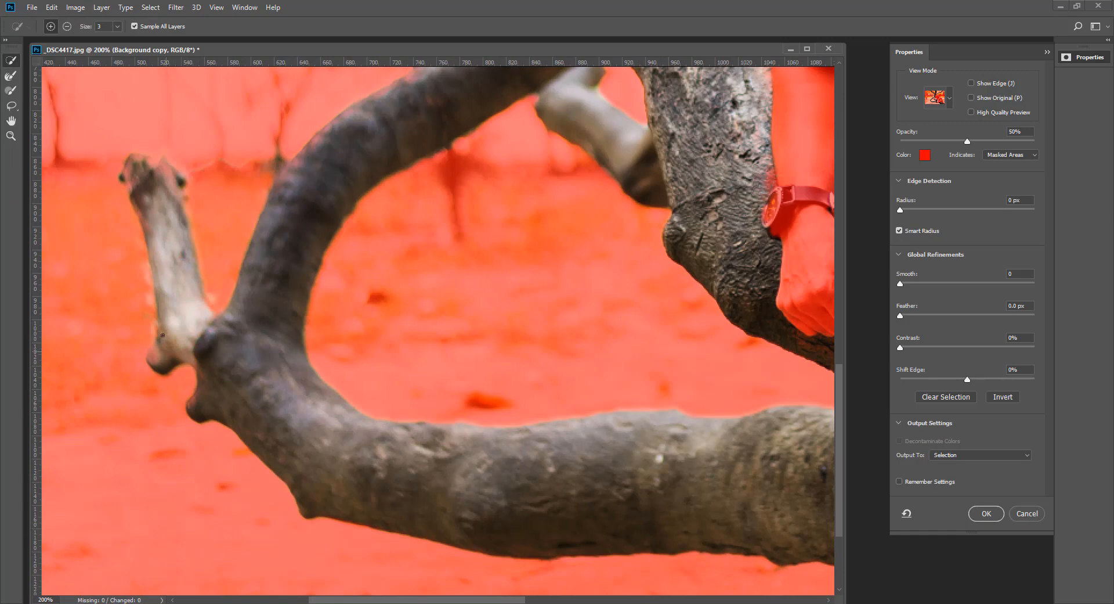
key(r)
scroll(267, 243, down, 5)
scroll(581, 406, right, 10)
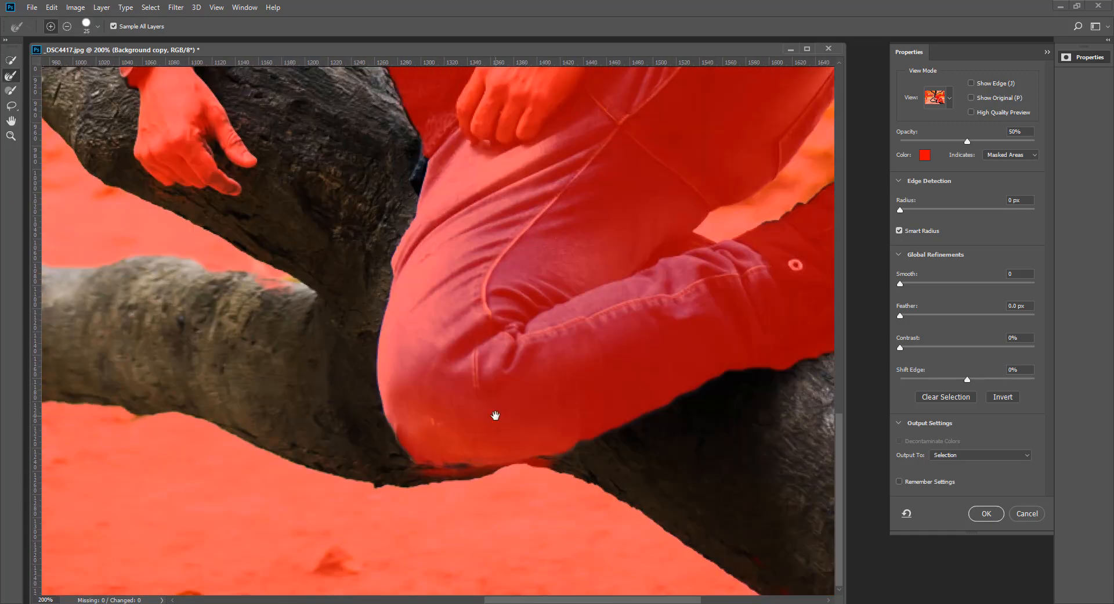
Output the refined tree selection as a layer mask on Background copy
key(ctrl+minus)
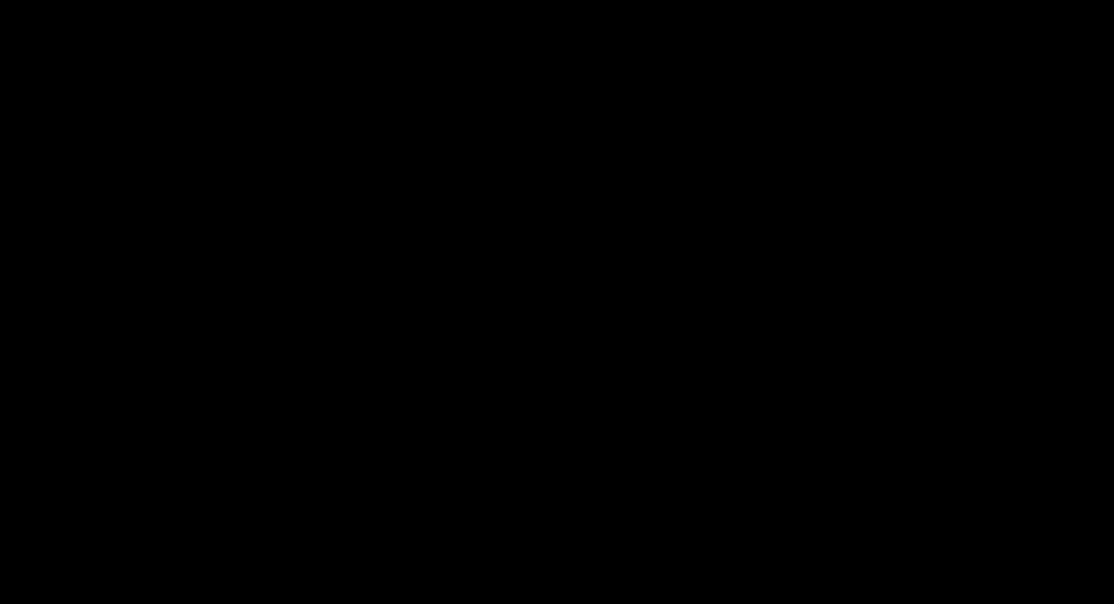
scroll(505, 368, down, 2)
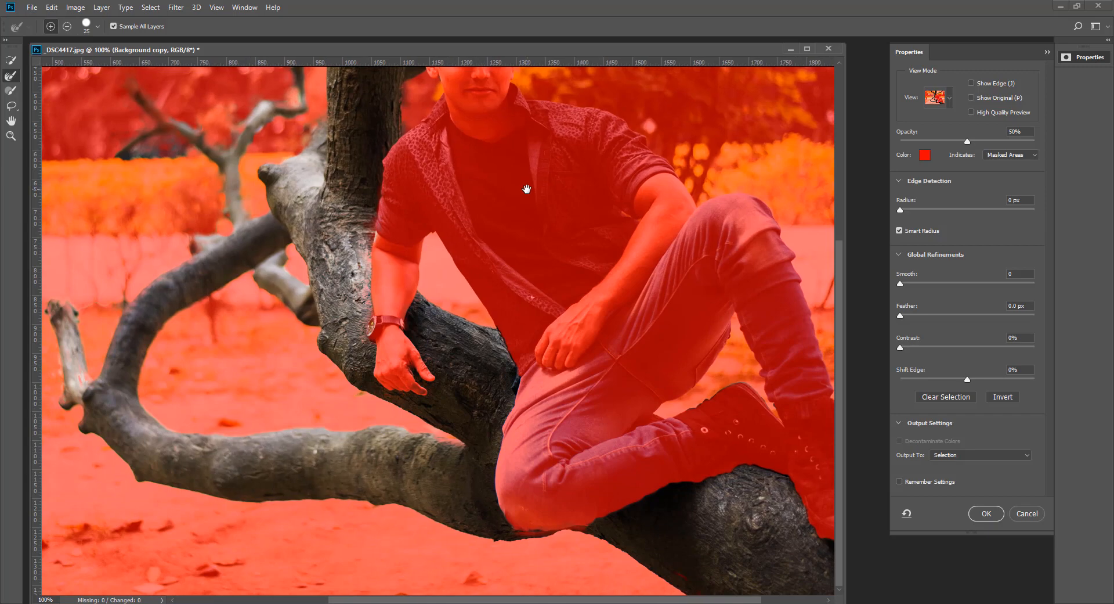
click(963, 455)
click(970, 471)
click(985, 514)
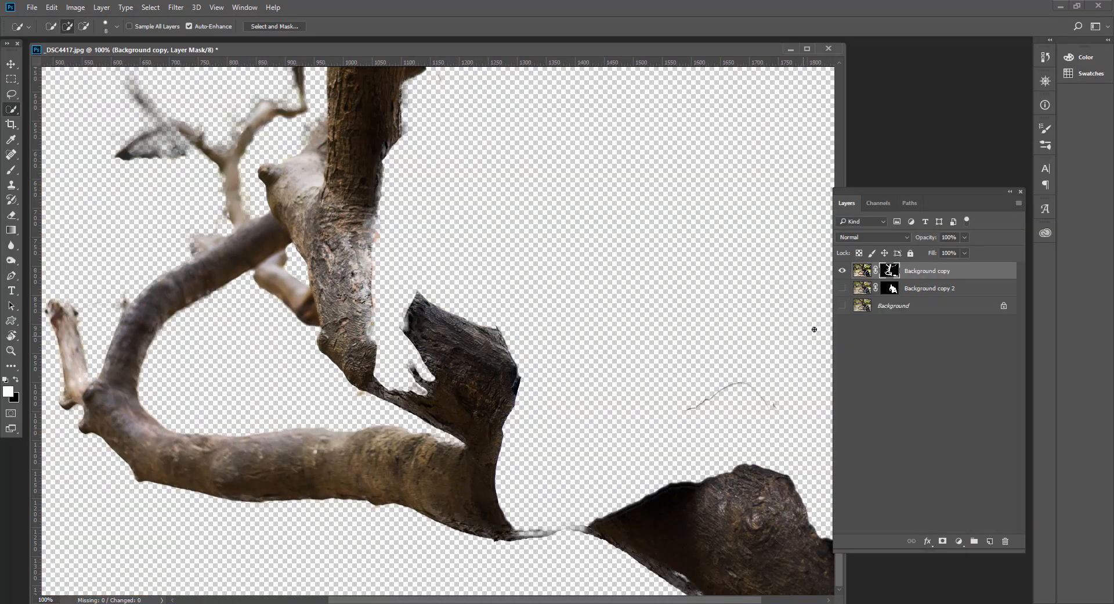
Show the masked man and Background layers, and compare the image with and without the masked tree layer
click(842, 288)
click(842, 305)
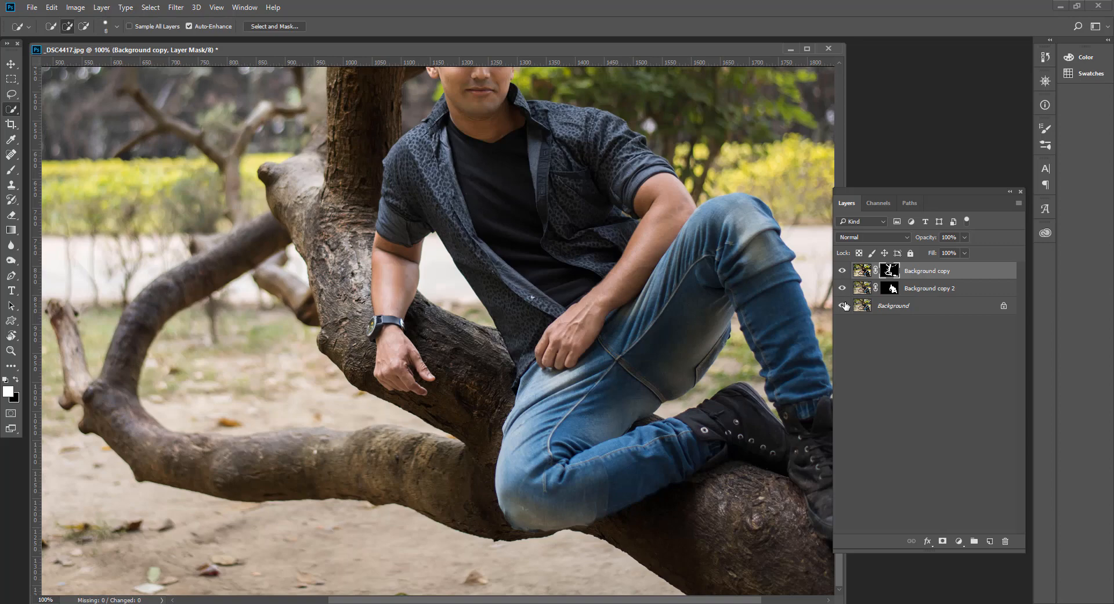
click(842, 306)
click(842, 305)
click(843, 271)
click(843, 271)
click(843, 271)
click(844, 272)
drag(541, 303, 536, 426)
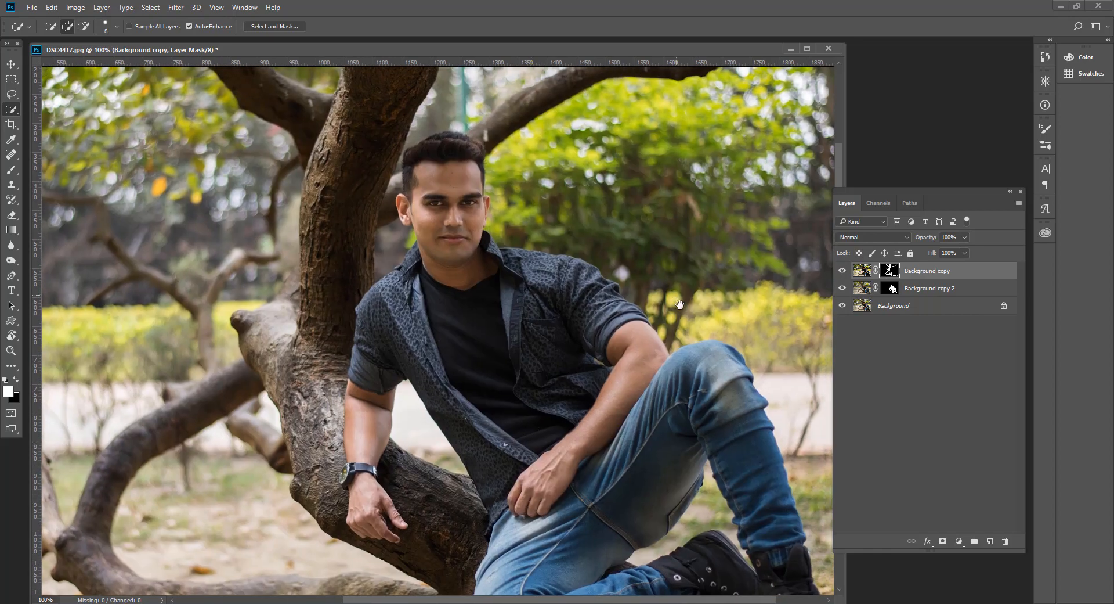
drag(679, 304, 674, 368)
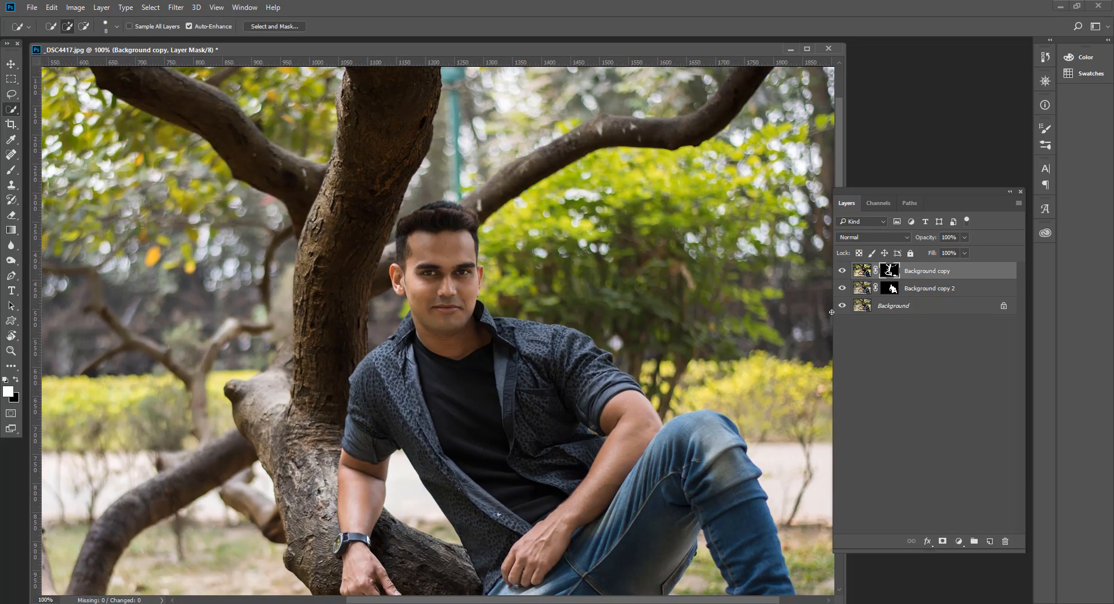
Select the Background layer, compare the tree effect again, and hide both masked layers
click(895, 307)
click(843, 270)
click(843, 270)
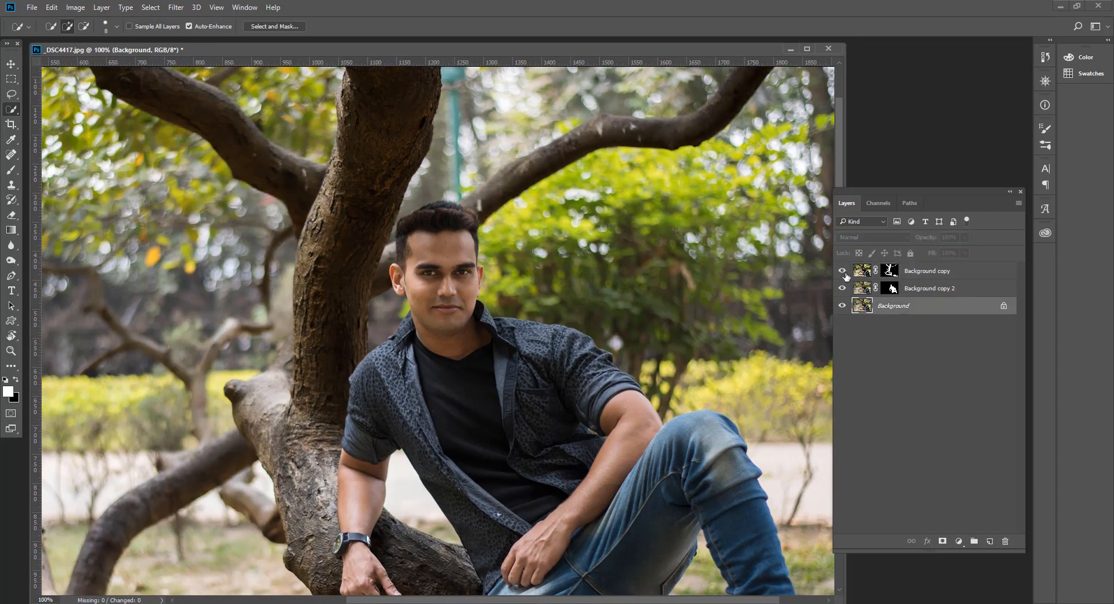
click(842, 271)
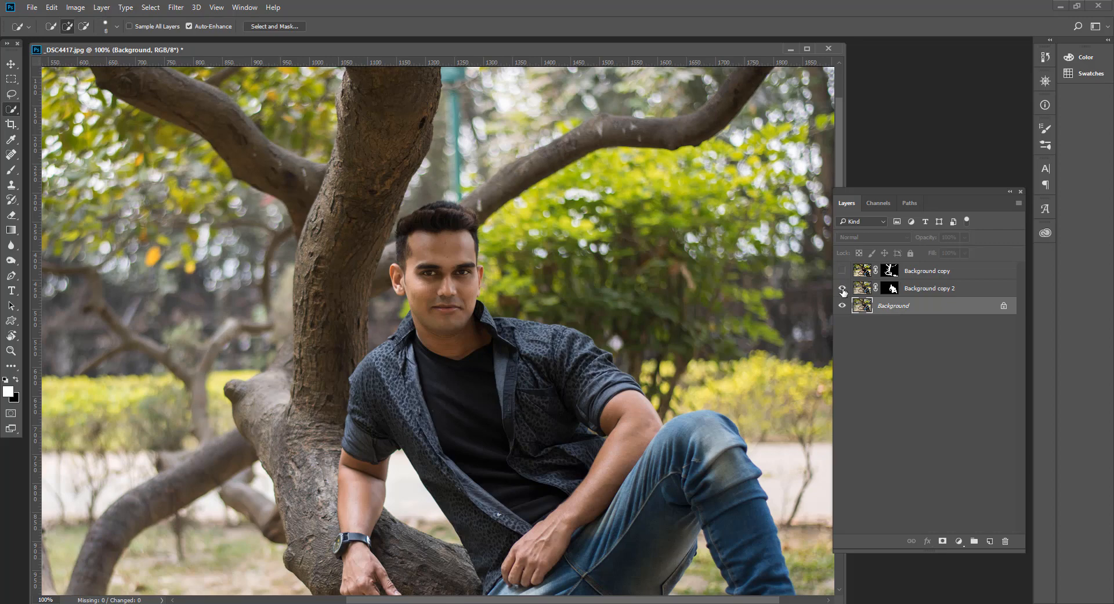
click(842, 288)
click(843, 270)
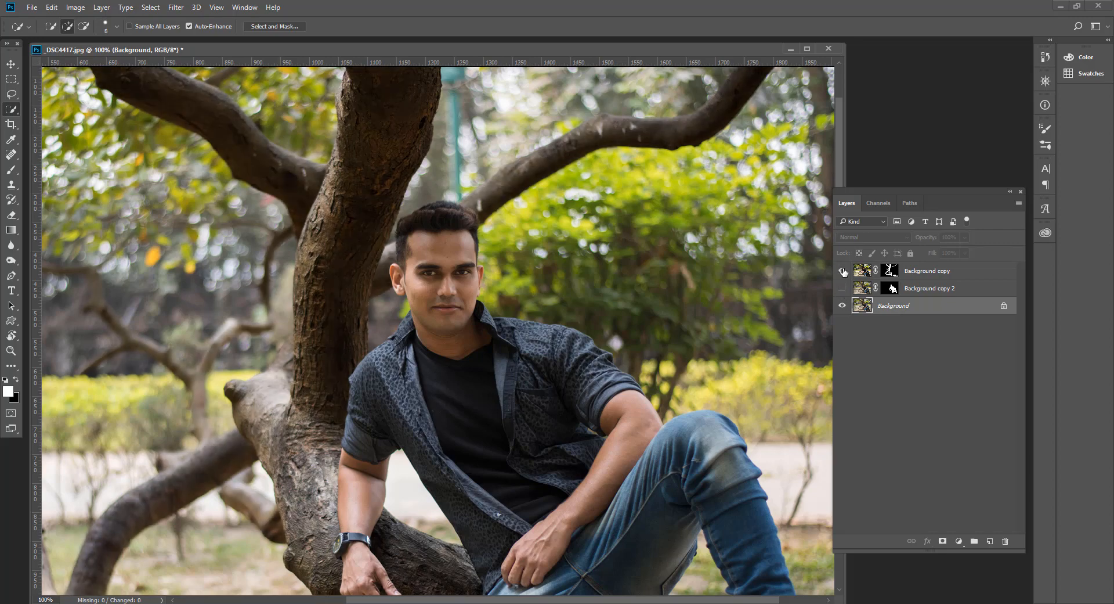
click(843, 270)
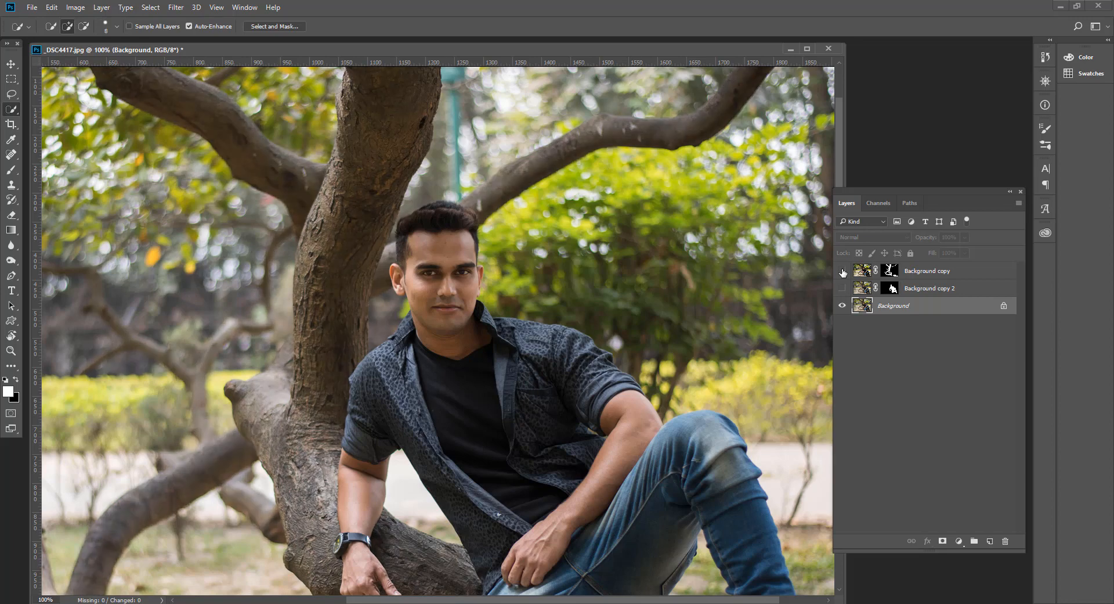
Copy the tree mask onto a new duplicate of the Background layer, and delete the old Background copy layer
drag(905, 305, 990, 540)
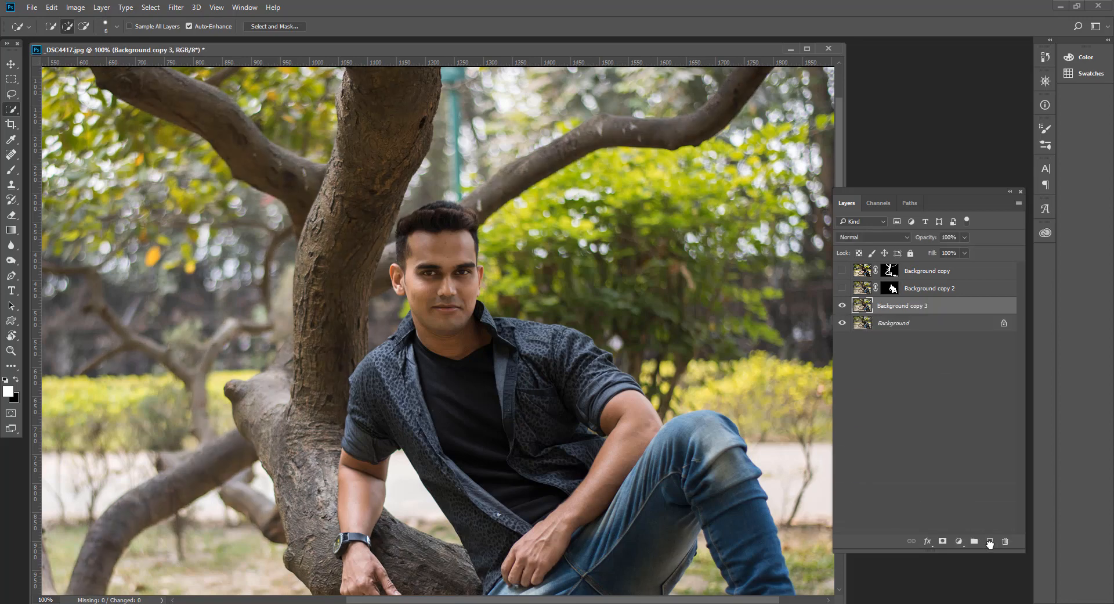
drag(889, 271, 892, 306)
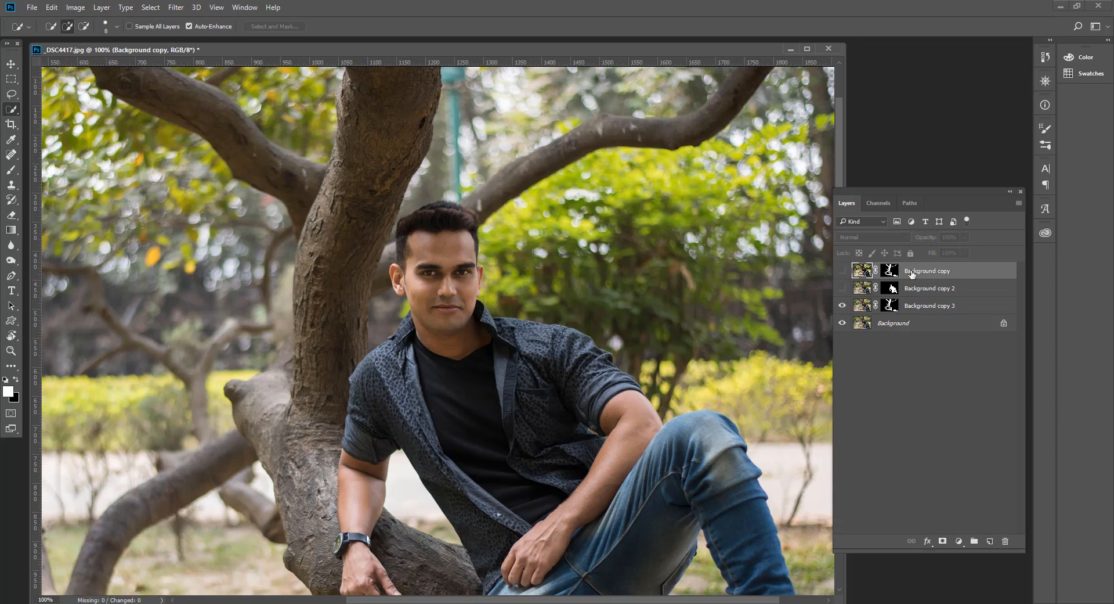
key(Delete)
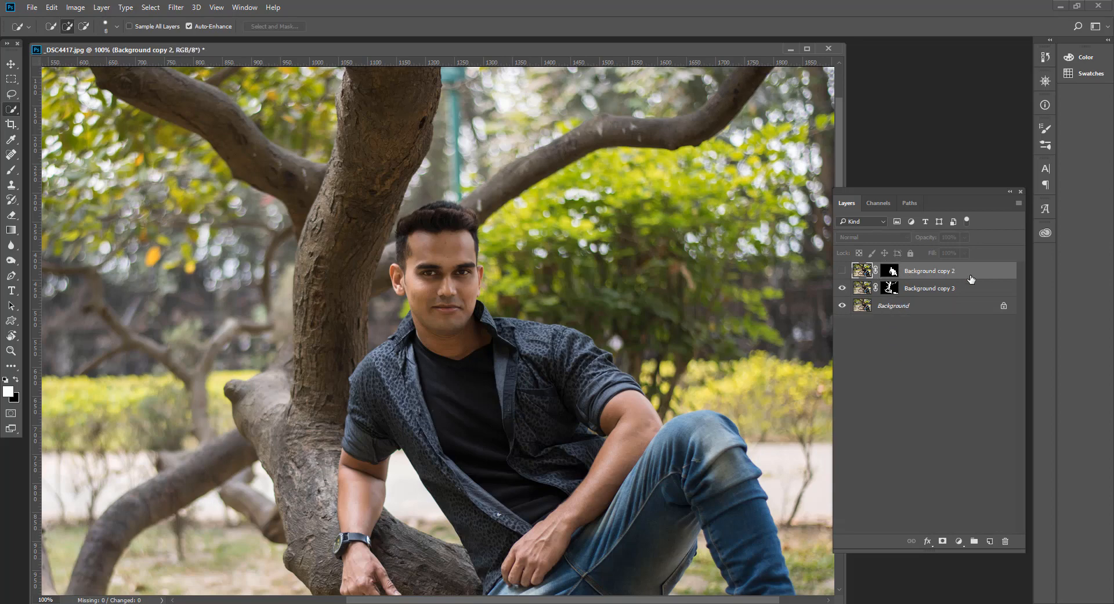
Hide the Background layer, show only the masked man and tree layers, and inspect their mask edges around the body and legs
click(842, 272)
drag(842, 272, 842, 309)
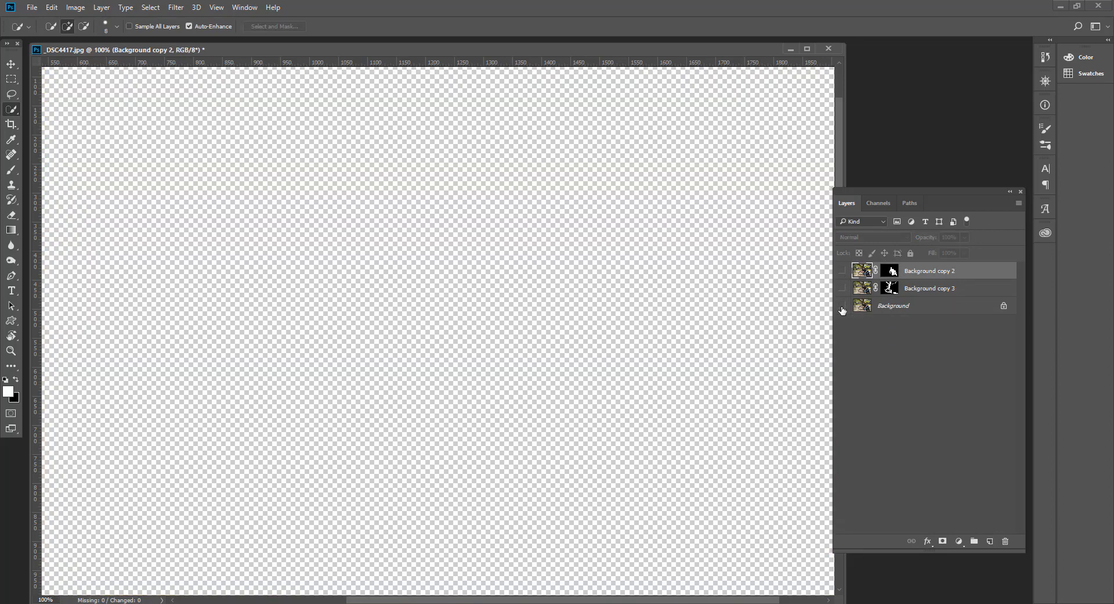
click(842, 289)
click(842, 271)
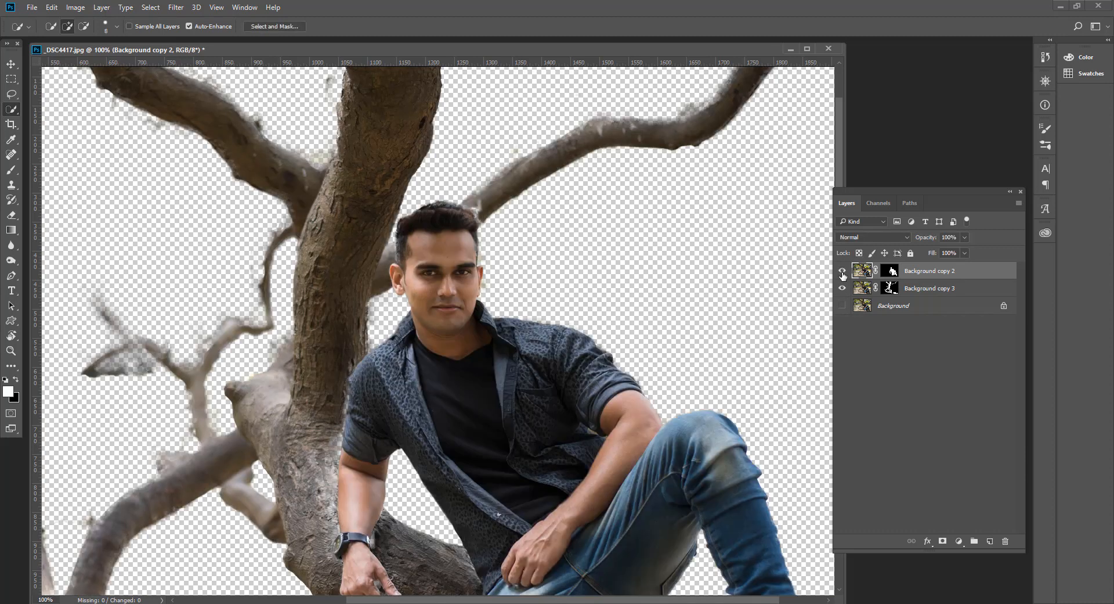
key(ctrl+minus)
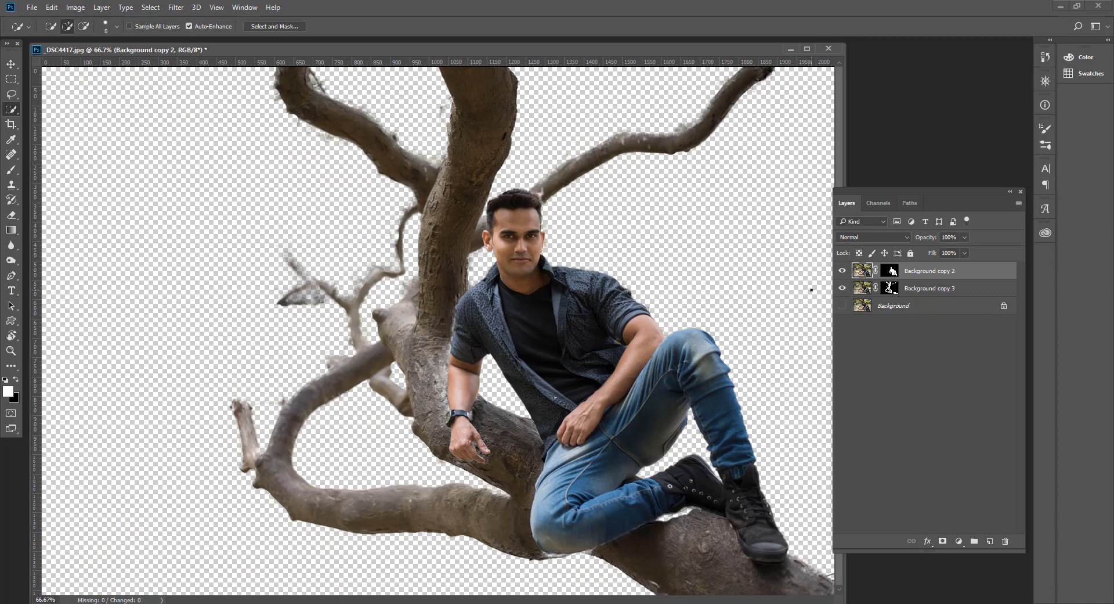
key(ctrl+plus)
key(ctrl+plus)
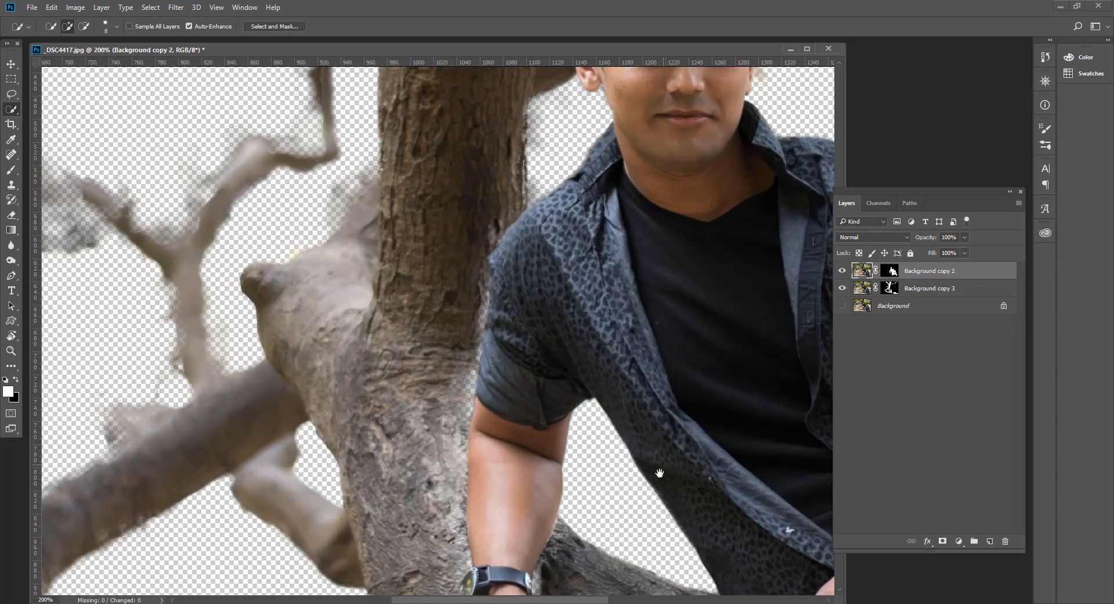
drag(633, 406, 492, 122)
drag(646, 412, 523, 297)
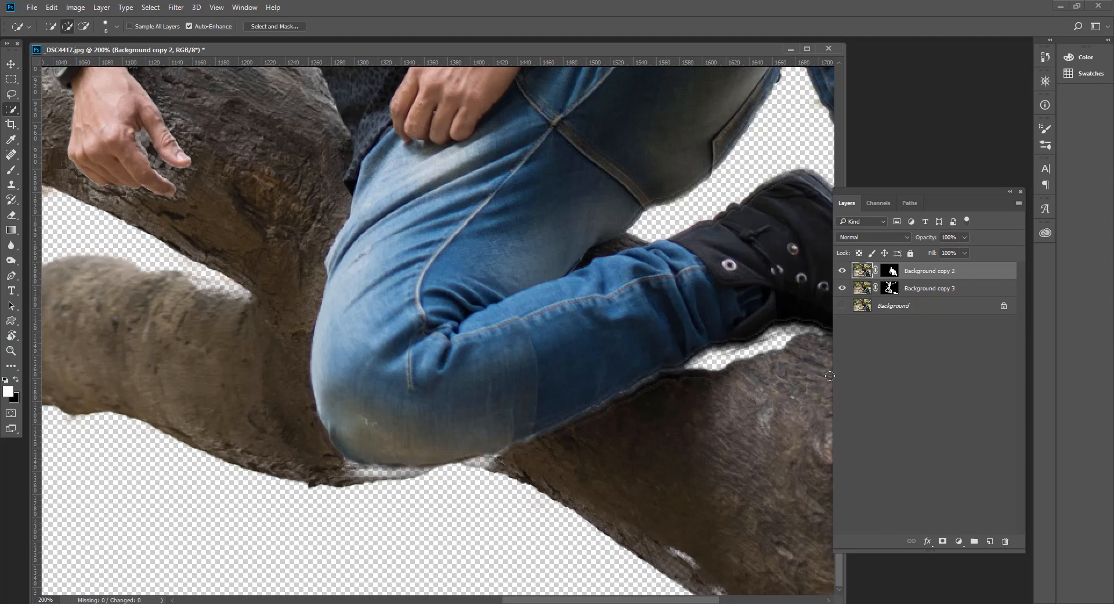
Rename the masked Background copy 3 layer as Tree and the Background copy 2 layer as Man
click(842, 287)
double_click(907, 289)
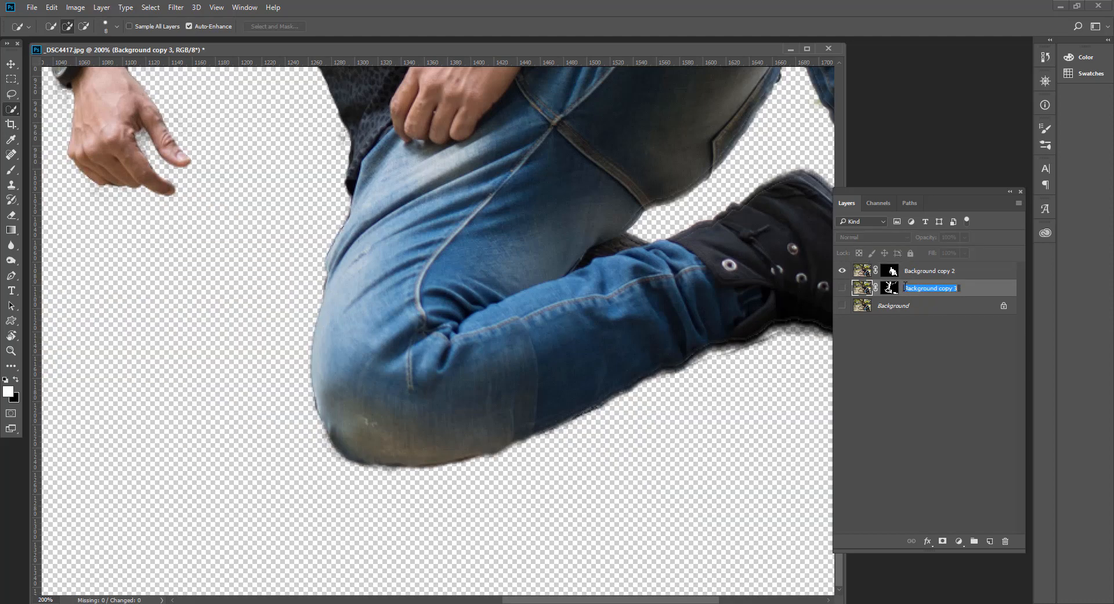
text(Tree)
key(Return)
double_click(920, 271)
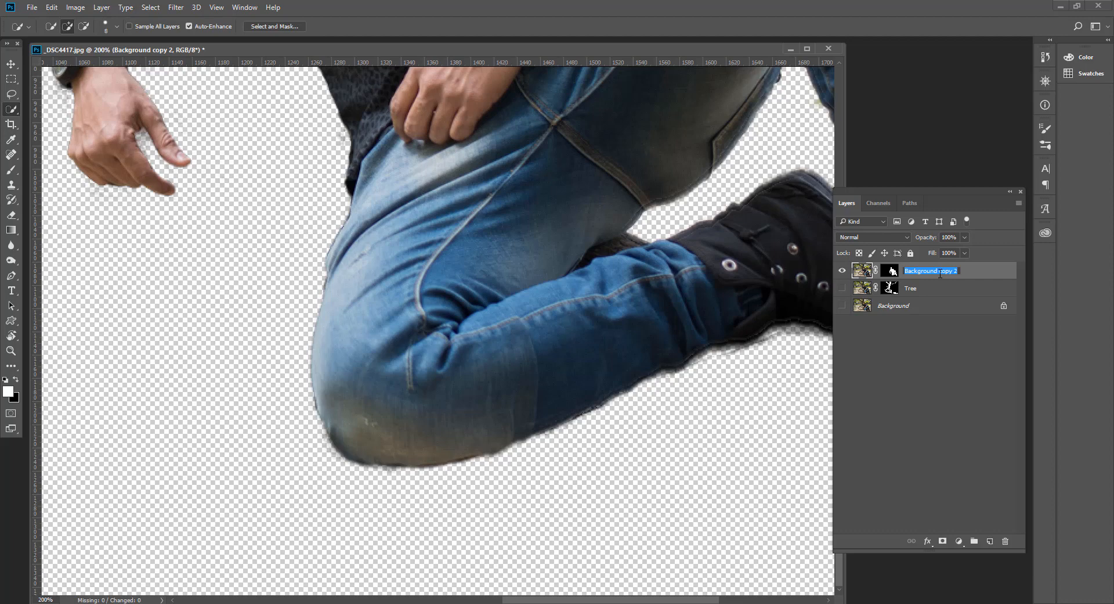
text(Man)
key(Return)
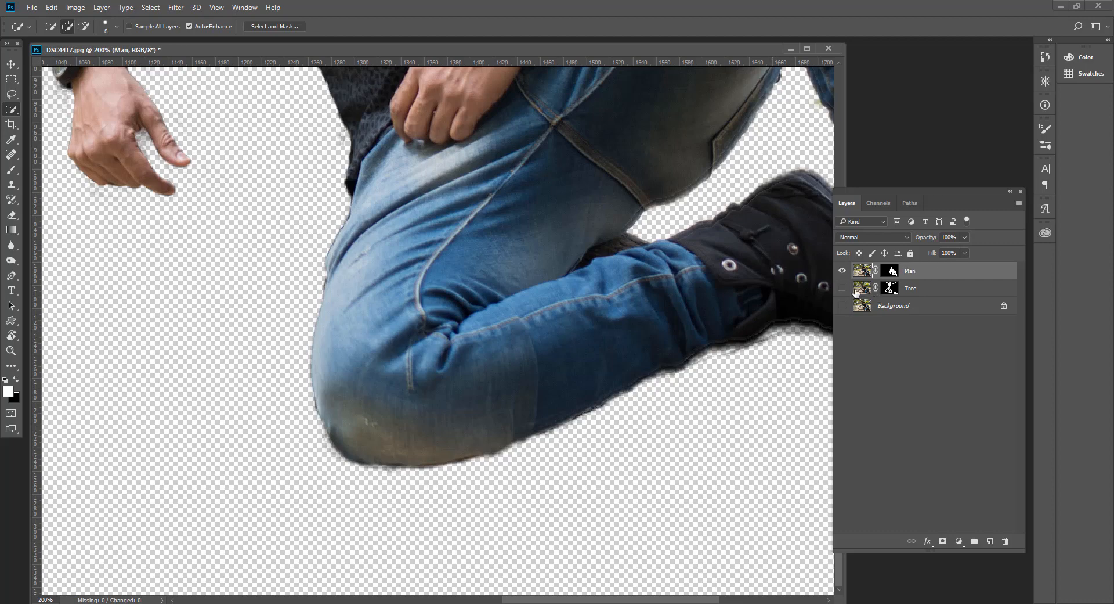
Show the Tree layer, target its mask, and compare the image with both masked layers hidden and shown
click(842, 288)
click(889, 287)
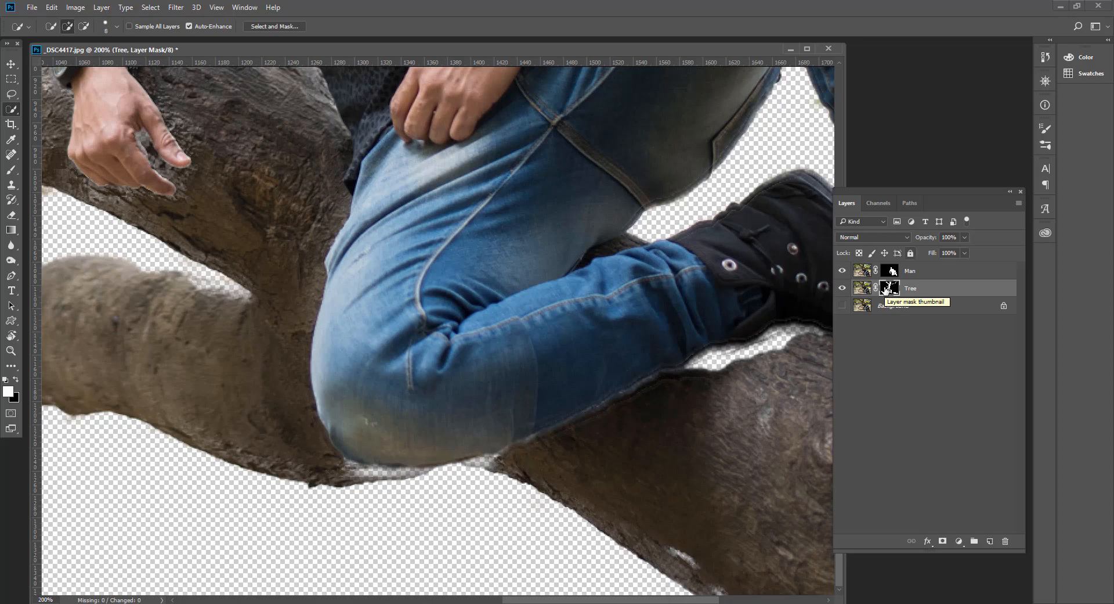
click(842, 271)
click(842, 288)
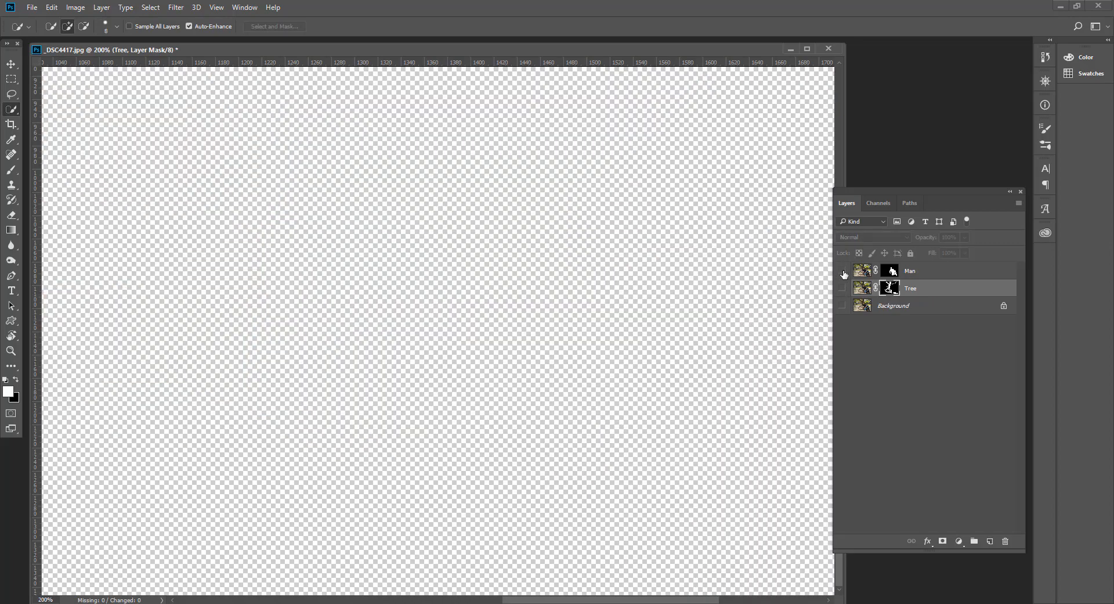
click(842, 272)
click(842, 289)
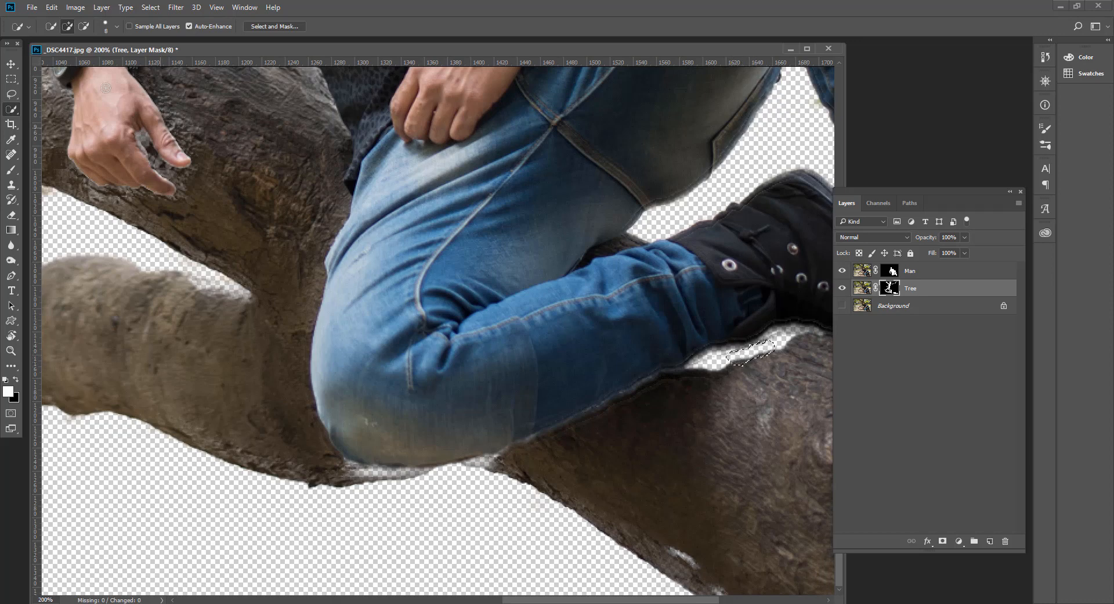
Clear the stray selection and brush white on the Tree mask to fill the transparent gaps between the trunk, boot and bent leg
click(11, 170)
key(ctrl+d)
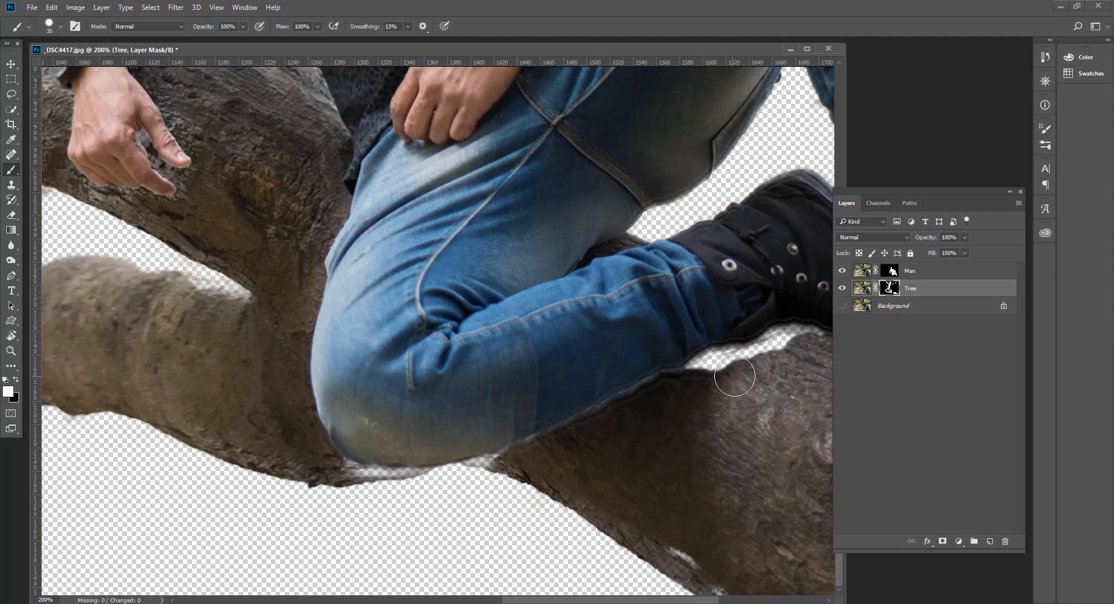
mouse_move(735, 379)
mouse_down()
mouse_move(701, 370)
mouse_move(778, 346)
mouse_move(761, 340)
mouse_move(624, 396)
mouse_up()
key(bracketleft)
key(bracketleft)
key(bracketleft)
key(bracketleft)
mouse_move(830, 342)
mouse_down()
mouse_move(794, 333)
mouse_move(490, 464)
mouse_up()
Refine the Man and Tree masks under the bent knee, filling the gap with white and trimming the excess with black
click(890, 271)
mouse_move(626, 387)
mouse_down()
mouse_move(667, 368)
mouse_move(456, 447)
mouse_move(371, 464)
mouse_up()
click(890, 288)
mouse_move(415, 483)
mouse_down()
mouse_move(456, 471)
mouse_move(354, 471)
mouse_move(482, 467)
mouse_move(433, 468)
mouse_up()
key(x)
key(bracketleft)
key(bracketleft)
key(bracketleft)
key(x)
key(x)
drag(433, 472, 471, 465)
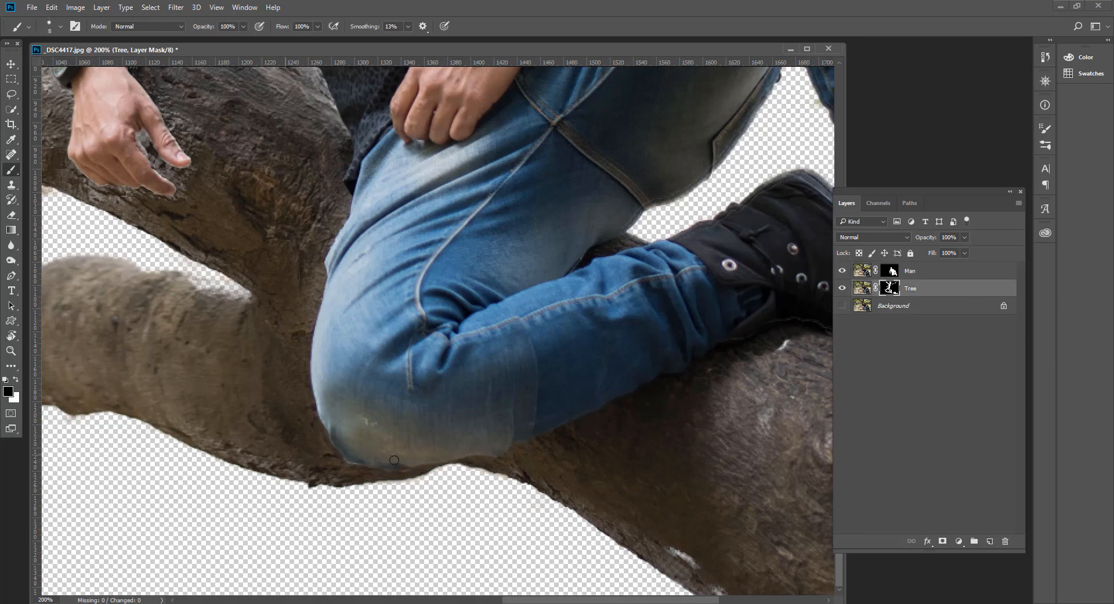
Brush black on the Man mask to clean the fringe along the man's hand and thigh
mouse_move(395, 460)
mouse_down()
mouse_move(522, 459)
mouse_move(468, 575)
mouse_up()
mouse_move(416, 333)
mouse_down()
mouse_move(403, 357)
mouse_move(416, 334)
mouse_up()
key(x)
click(889, 270)
key(x)
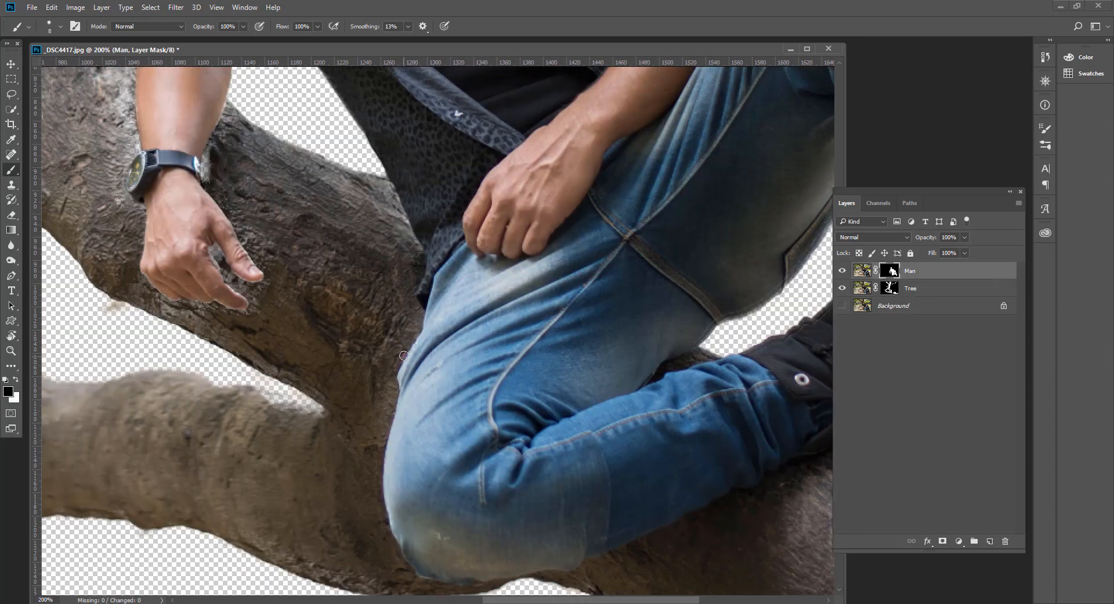
drag(253, 211, 497, 333)
key(ctrl+minus)
drag(797, 495, 685, 510)
Touch up the Tree mask with a larger brush, restoring the trunk near the boots and erasing residue below the hand
click(890, 288)
key(bracketright)
key(bracketright)
key(bracketright)
key(x)
drag(593, 572, 585, 567)
mouse_move(828, 558)
mouse_down()
mouse_move(801, 527)
mouse_move(823, 543)
mouse_up()
key(x)
mouse_move(305, 396)
mouse_down()
mouse_move(320, 398)
mouse_move(297, 396)
mouse_up()
key(x)
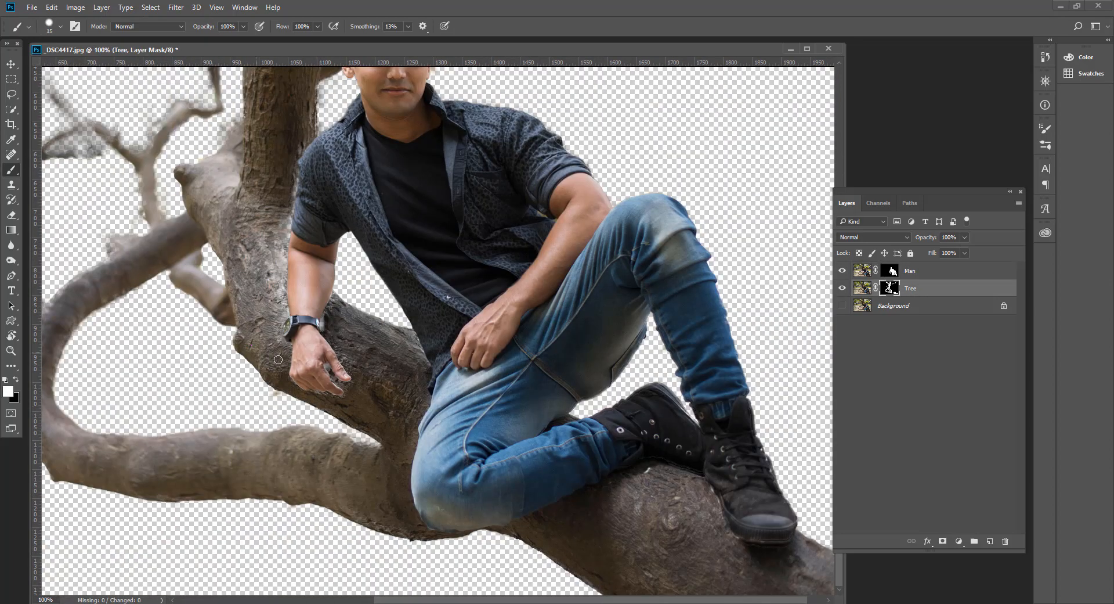
Use a small brush on the Tree mask to restore the bark around the man's resting hand, fingers and watch
drag(275, 329, 282, 255)
scroll(375, 385, up, 2)
key(bracketleft)
key(bracketleft)
key(bracketleft)
key(bracketleft)
key(bracketleft)
key(bracketleft)
drag(290, 379, 226, 328)
mouse_move(227, 327)
mouse_down()
mouse_move(274, 381)
mouse_move(301, 375)
mouse_move(270, 373)
mouse_up()
key(x)
mouse_move(225, 330)
mouse_down()
mouse_move(278, 409)
mouse_move(216, 412)
mouse_up()
key(x)
click(890, 270)
click(890, 287)
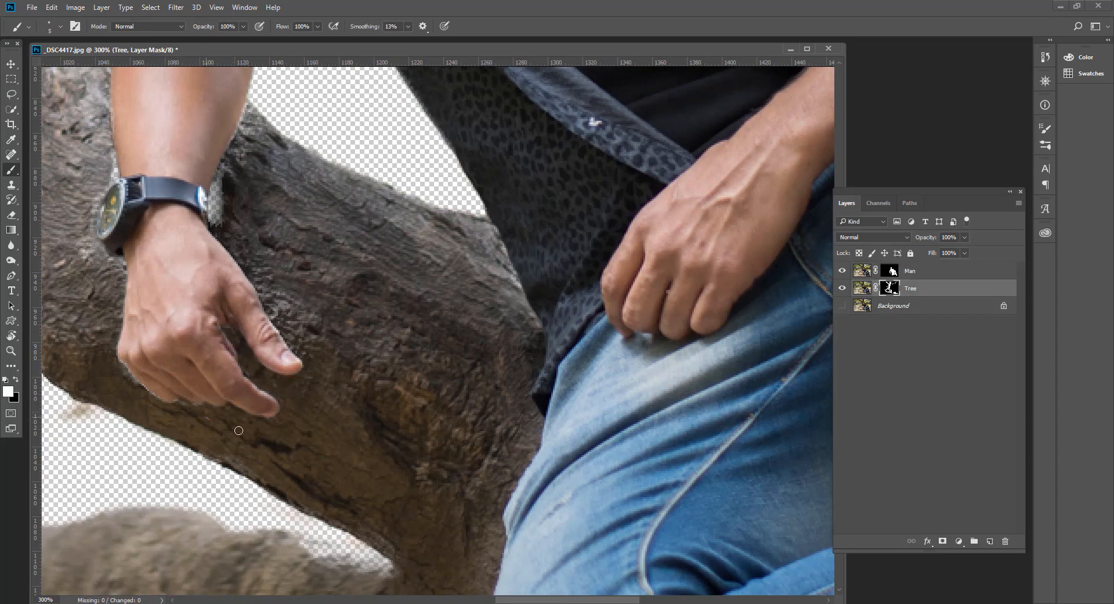
mouse_move(271, 301)
mouse_down()
mouse_move(294, 325)
mouse_move(313, 317)
mouse_up()
mouse_move(235, 244)
mouse_down()
mouse_move(217, 192)
mouse_move(250, 107)
mouse_up()
Erase leftover background between the branches below the hand on the Tree mask, and check the mask edges around the head
key(alt+bracketright)
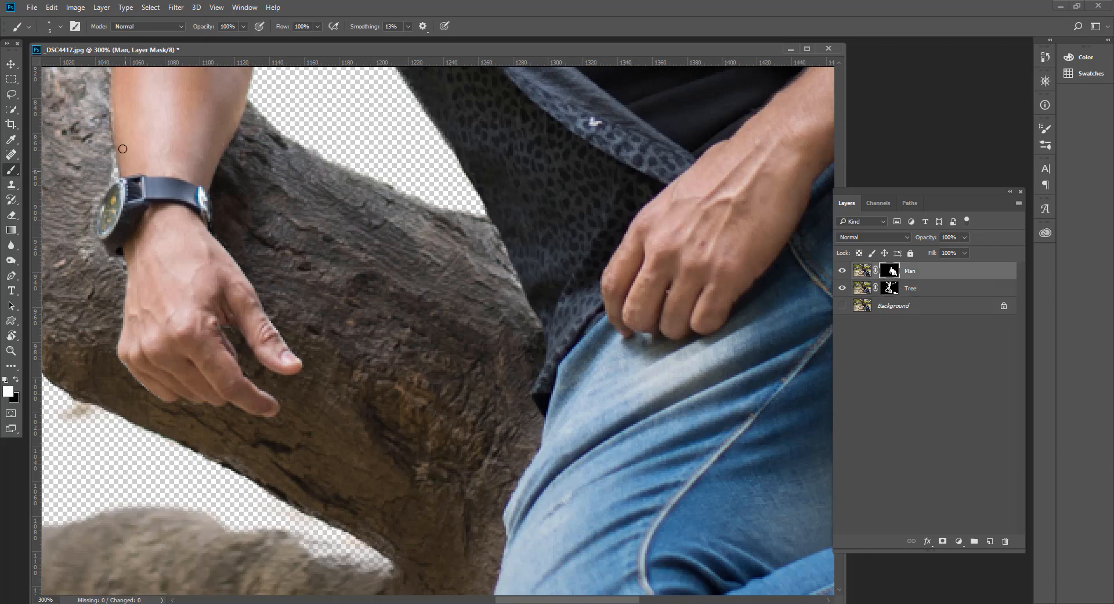
key(alt+bracketleft)
key(x)
mouse_move(377, 551)
mouse_down()
mouse_move(314, 550)
mouse_move(312, 540)
mouse_up()
key(x)
scroll(513, 249, down, 3)
scroll(545, 203, up, 3)
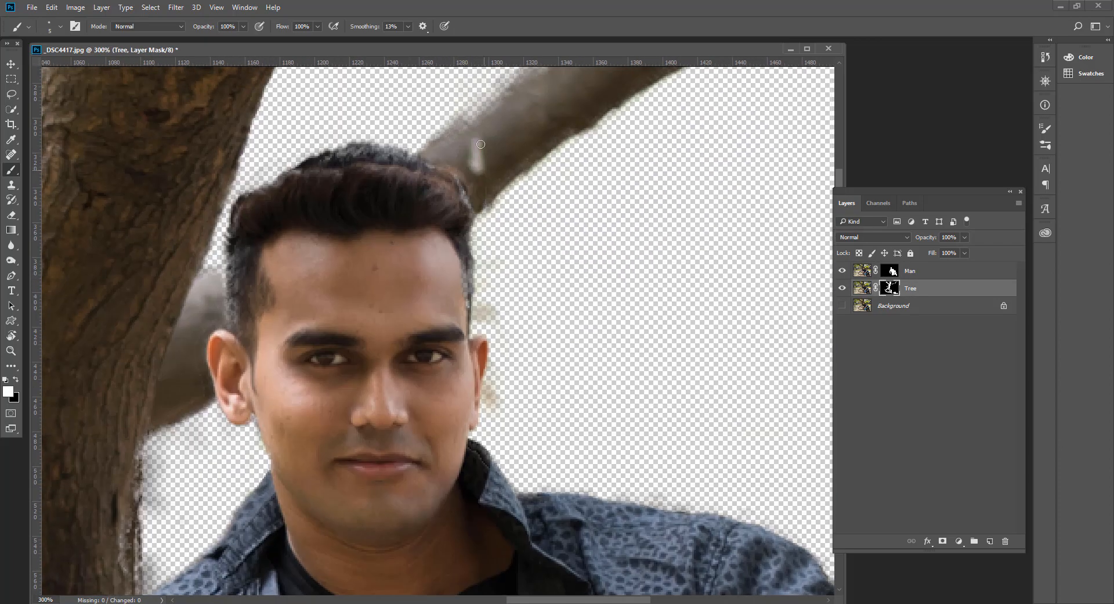
key(alt+bracketright)
key(alt+bracketleft)
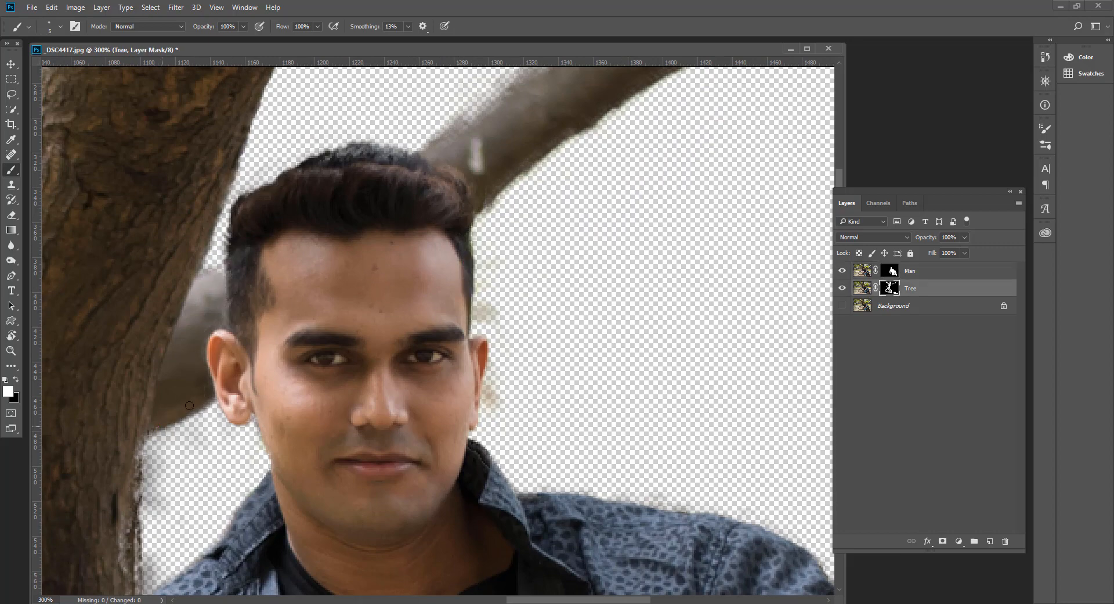
Display only the Background layer and examine the original photo around the man and trunk
alt+click(842, 306)
key(ctrl+minus)
key(ctrl+minus)
key(ctrl+minus)
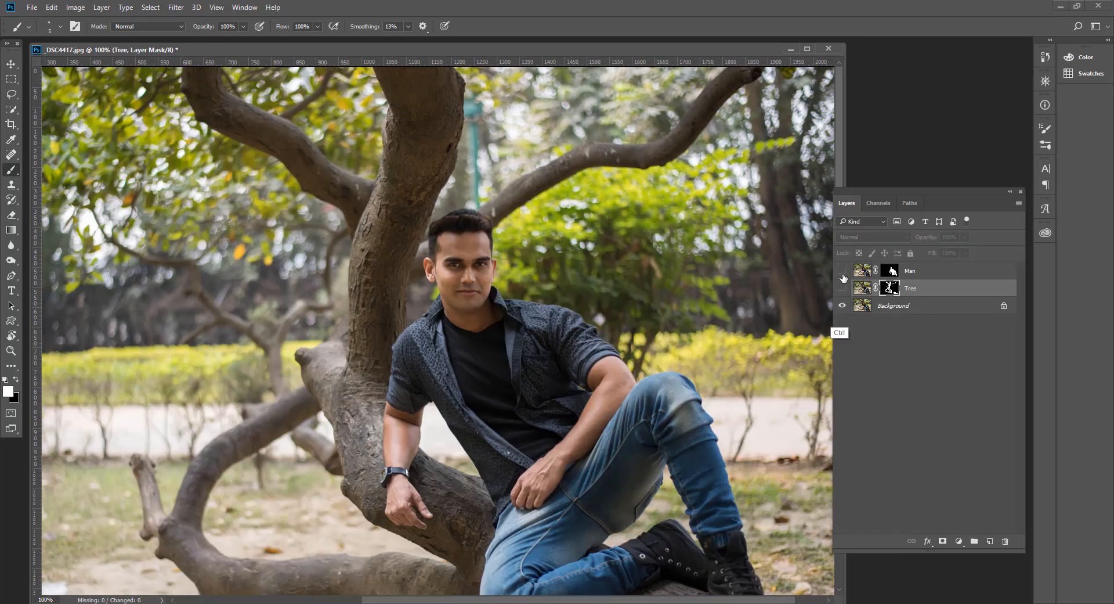
key(ctrl+plus)
key(ctrl+plus)
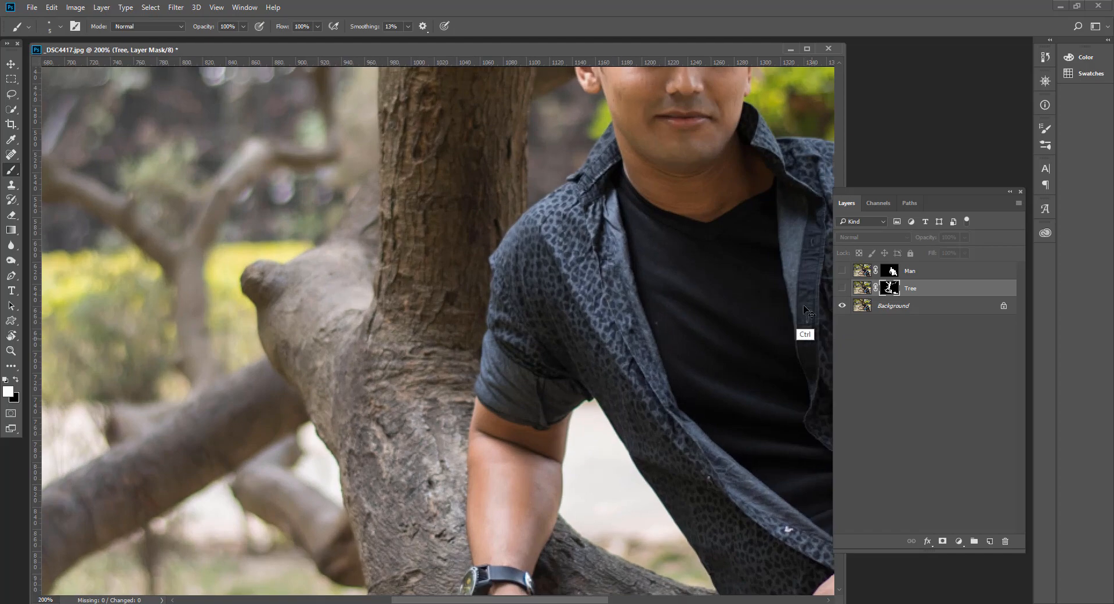
key(ctrl+minus)
drag(689, 243, 617, 375)
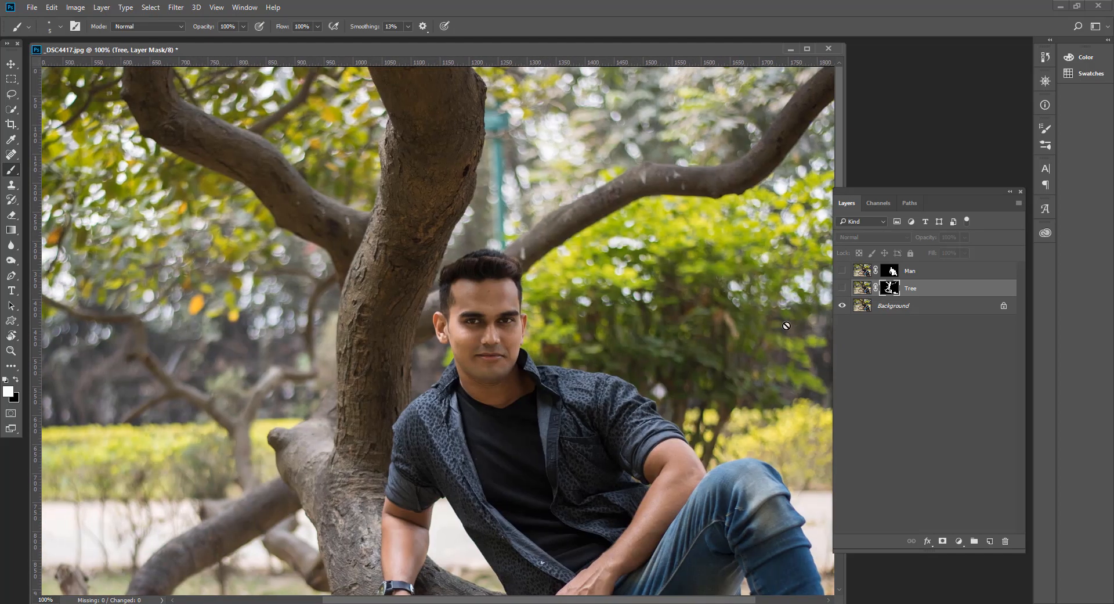
Show the Tree and Man layers again, duplicate the Background layer, and hide the original
click(842, 288)
click(842, 271)
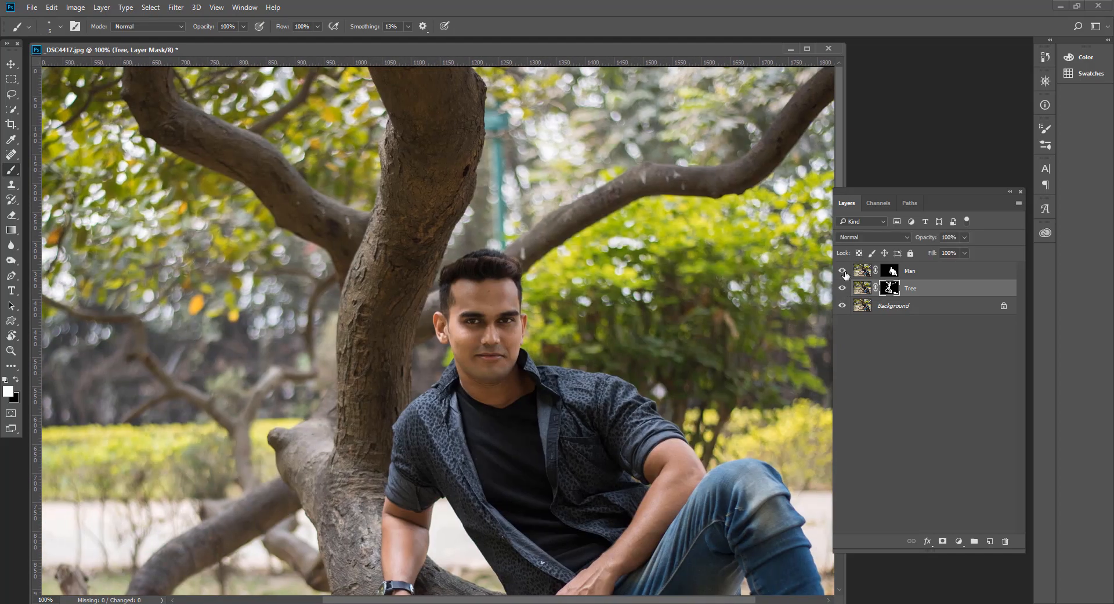
drag(894, 306, 988, 541)
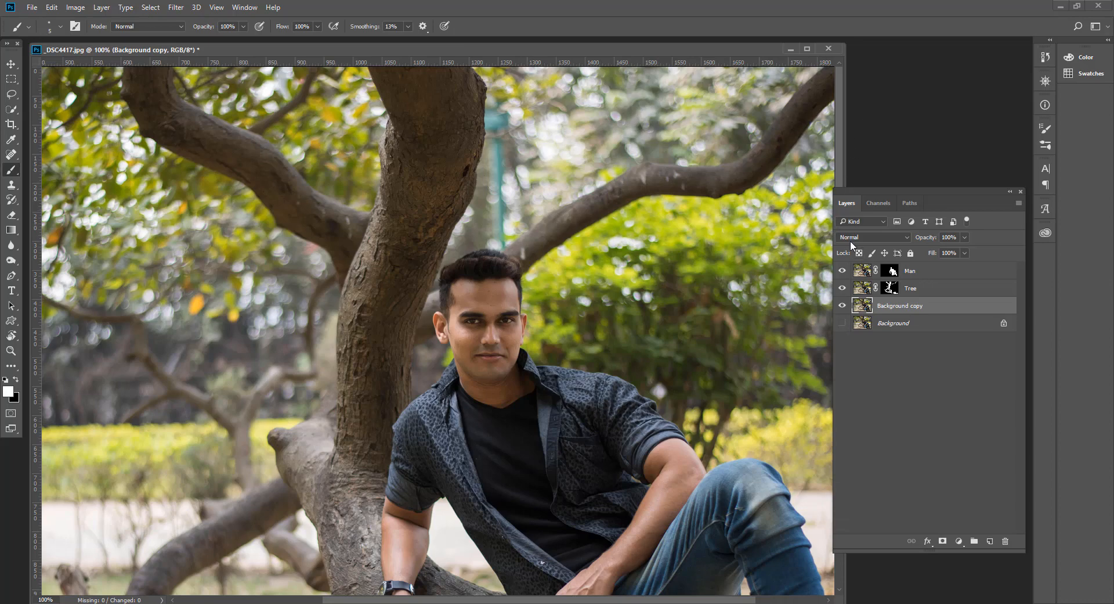
Select the Man layer and open the Field Blur filter on it
click(916, 288)
click(921, 277)
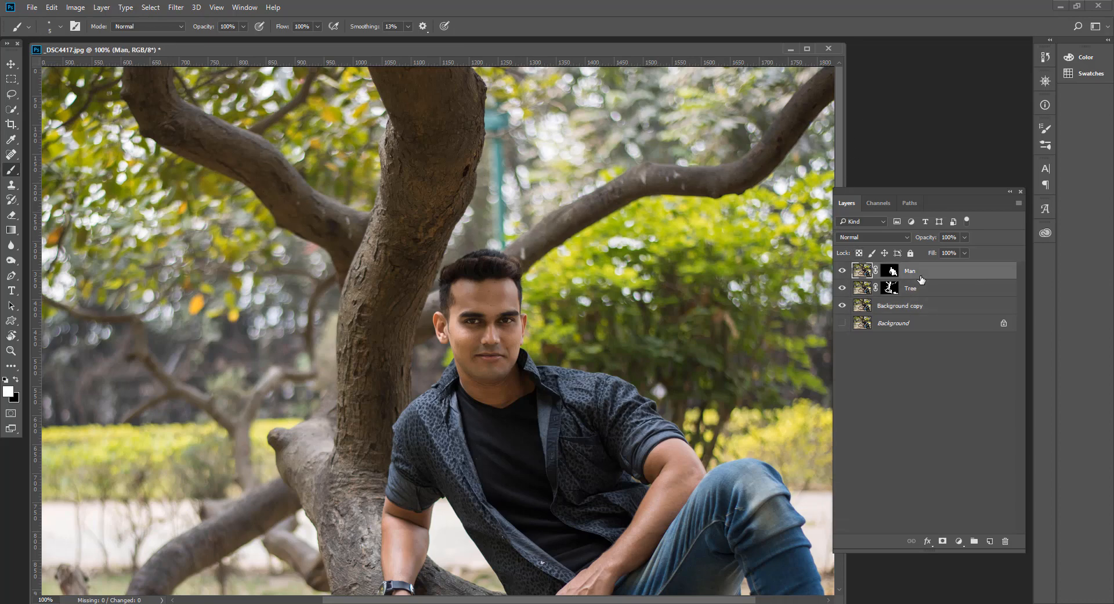
click(932, 292)
click(929, 276)
click(928, 290)
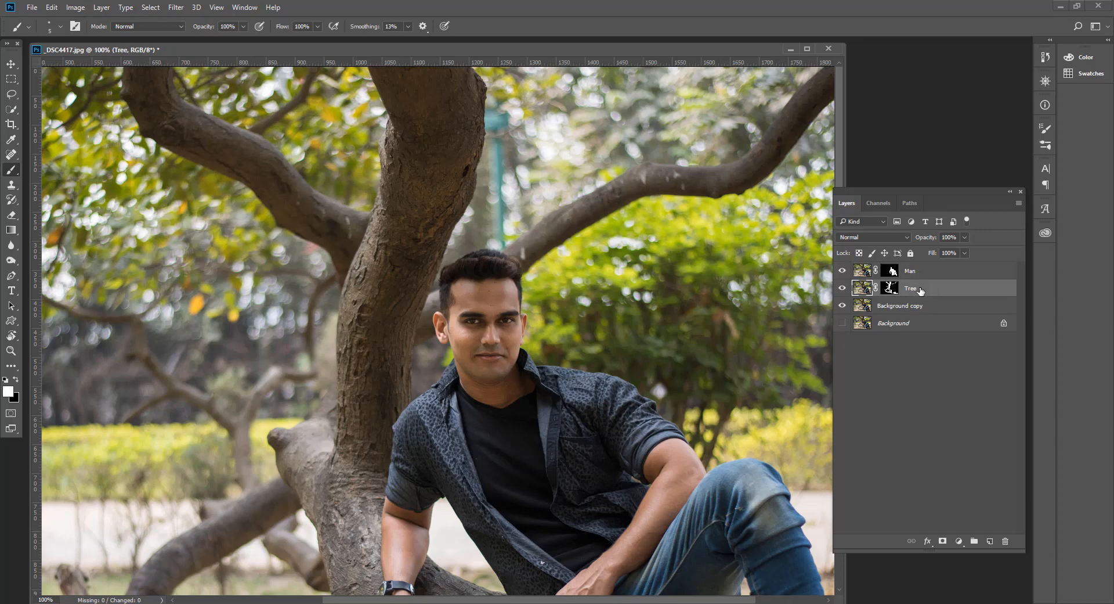
click(923, 275)
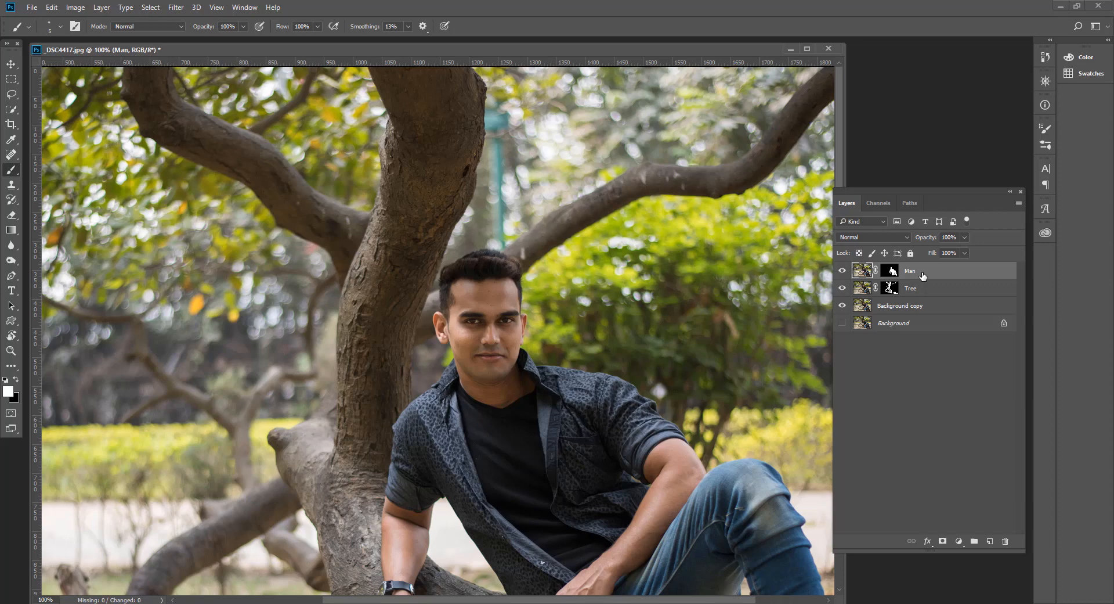
click(176, 8)
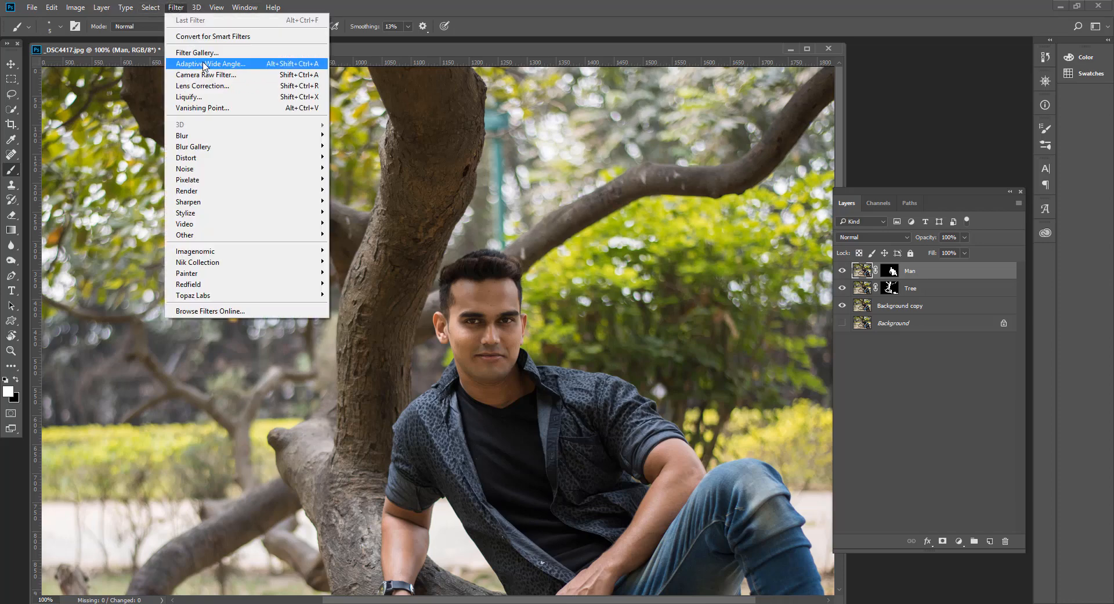
mouse_move(212, 147)
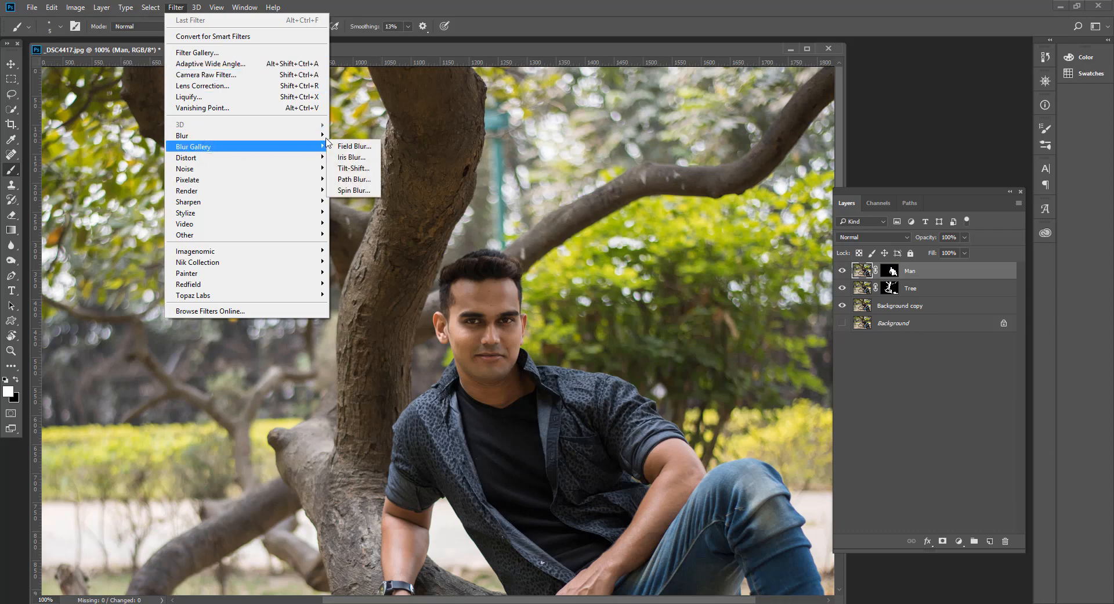
click(353, 147)
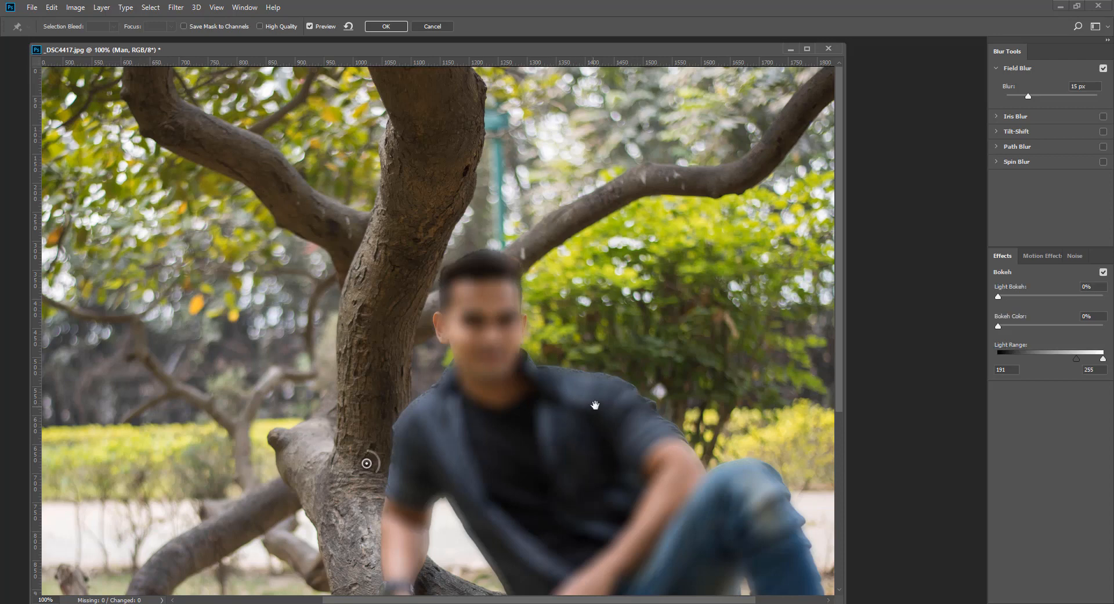
Move the Field Blur pin onto the man's forehead and set its blur to 0 px
drag(596, 405, 542, 302)
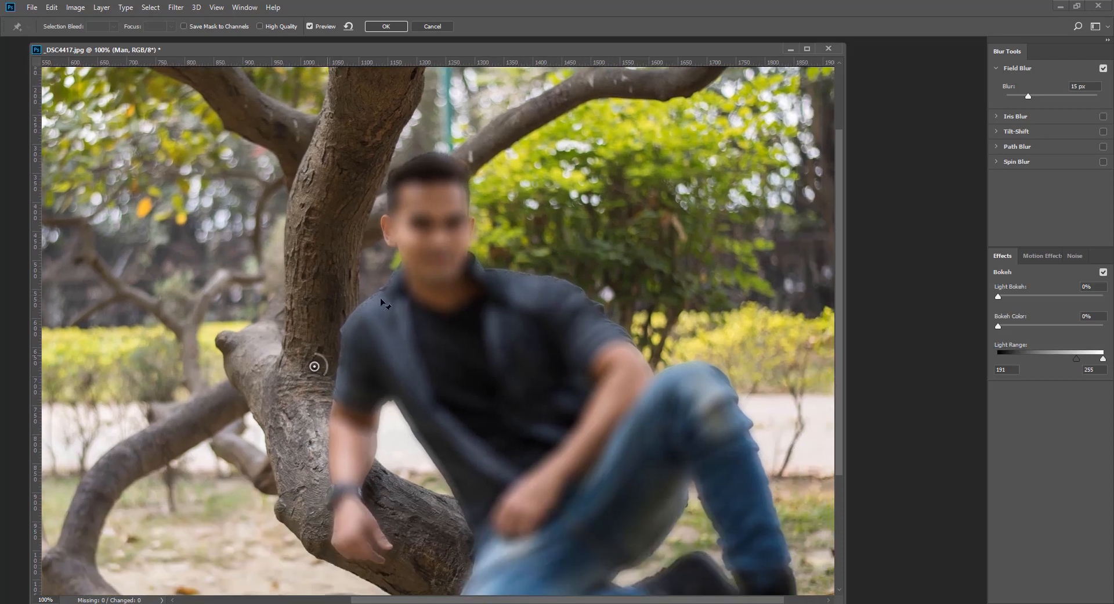
drag(314, 366, 435, 211)
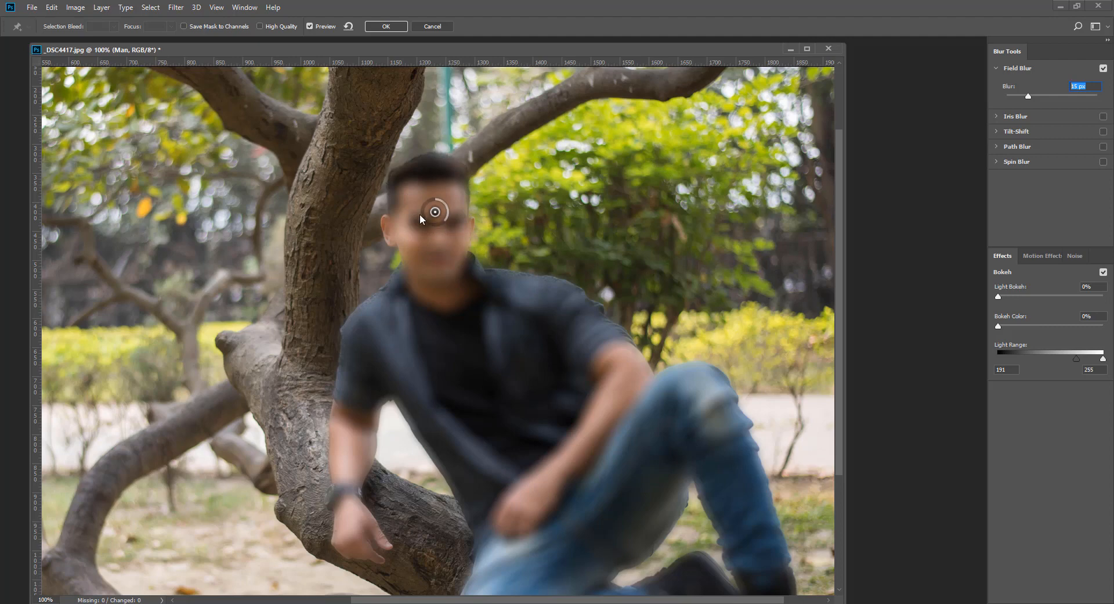
drag(435, 213, 438, 219)
drag(1028, 96, 987, 122)
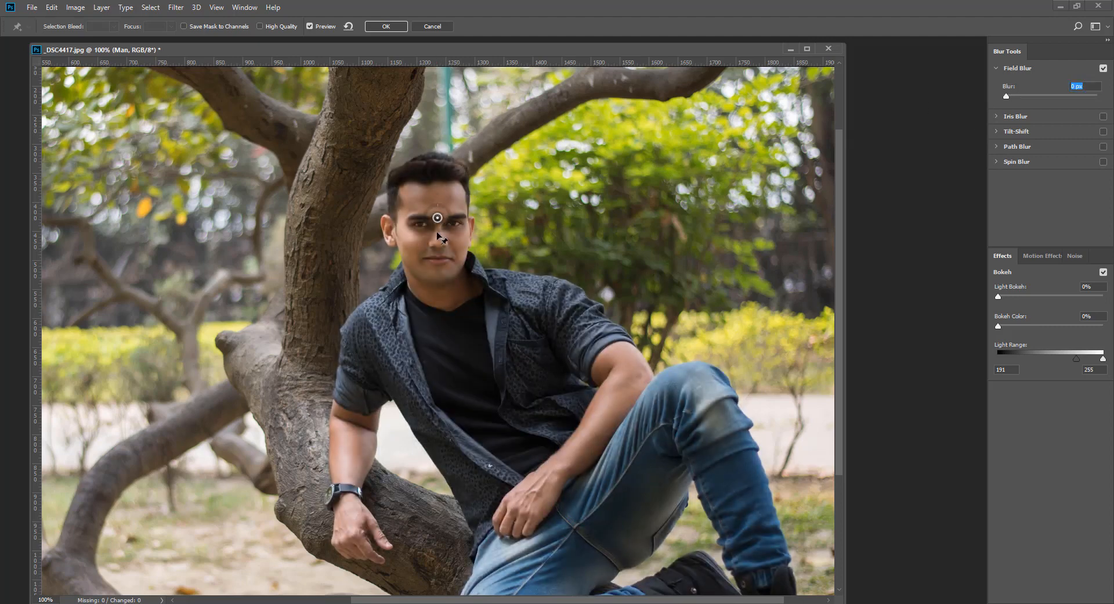
drag(442, 221, 442, 213)
Add Field Blur pins on both shoulders of the man's shirt and set each one's blur to 0 px
click(357, 335)
click(548, 300)
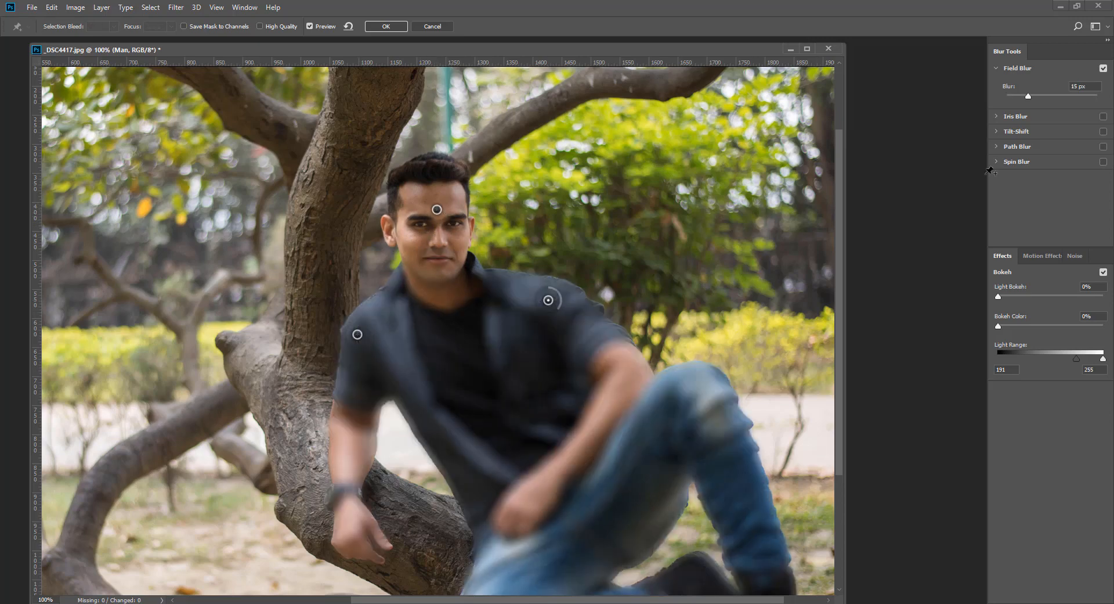
drag(1028, 96, 851, 139)
click(358, 335)
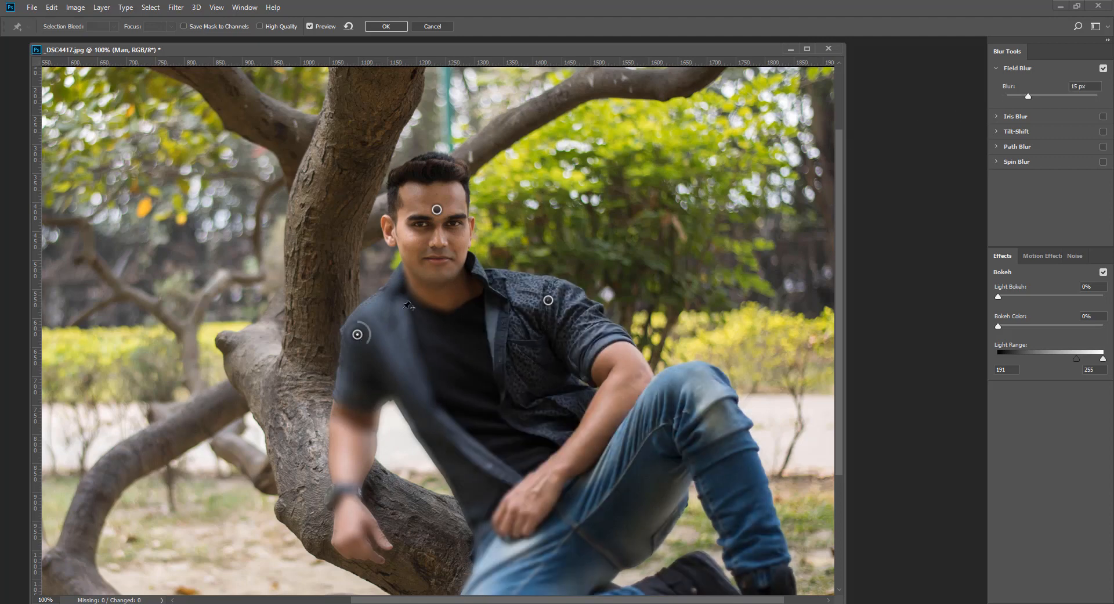
click(1003, 97)
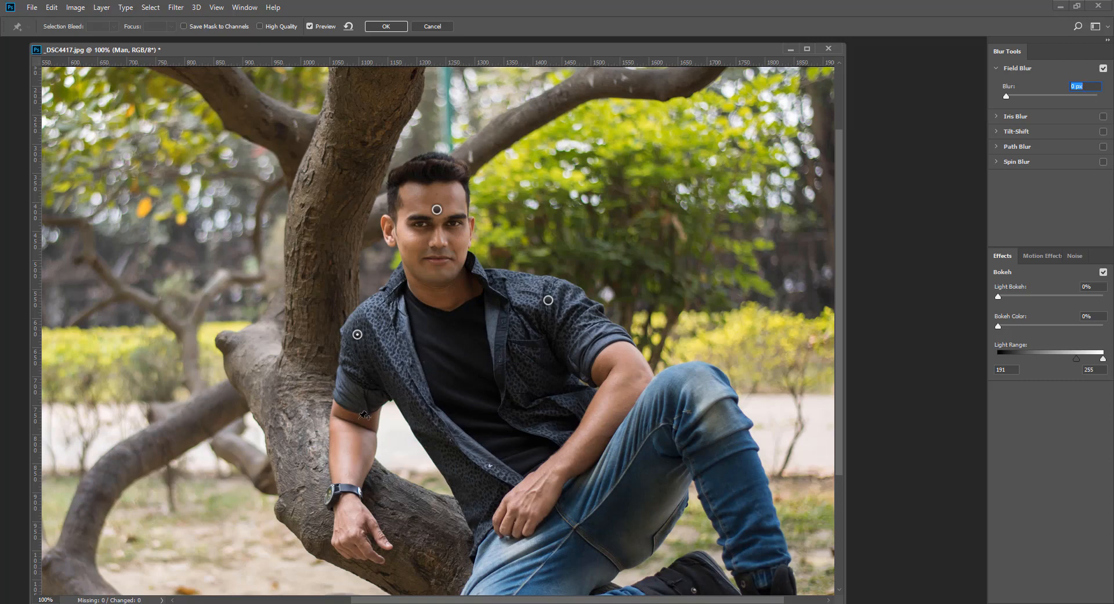
Add 0 px Field Blur pins on the hand and forearm resting on the trunk and on the other arm's elbow
click(348, 519)
click(350, 430)
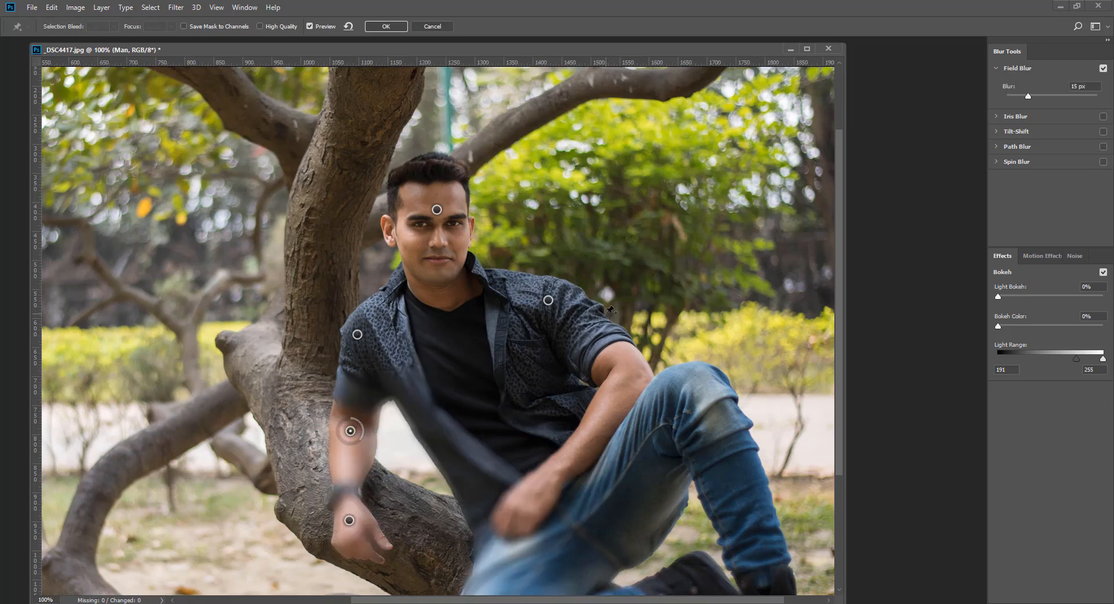
click(349, 520)
drag(1028, 96, 908, 122)
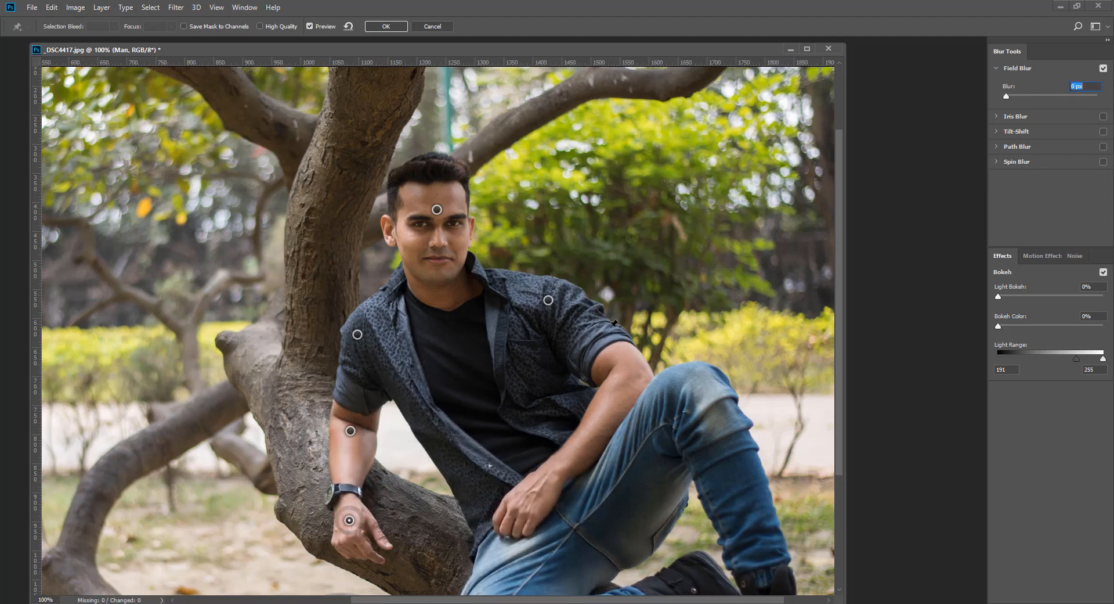
click(627, 373)
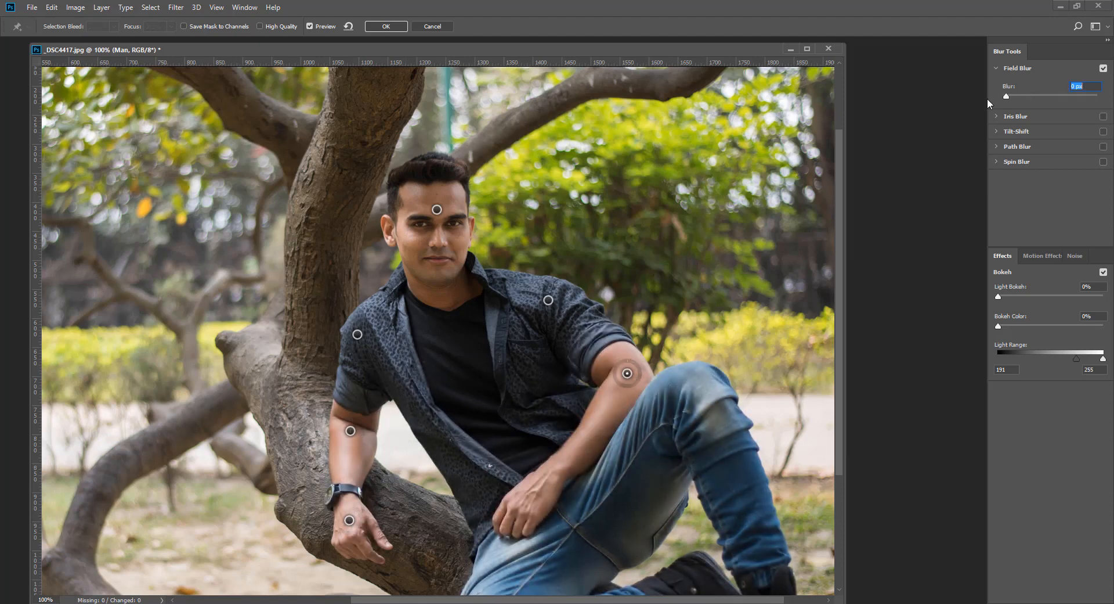
Add Field Blur pins on the raised knee and the lower knee, and set each one's blur to 2 px
click(697, 387)
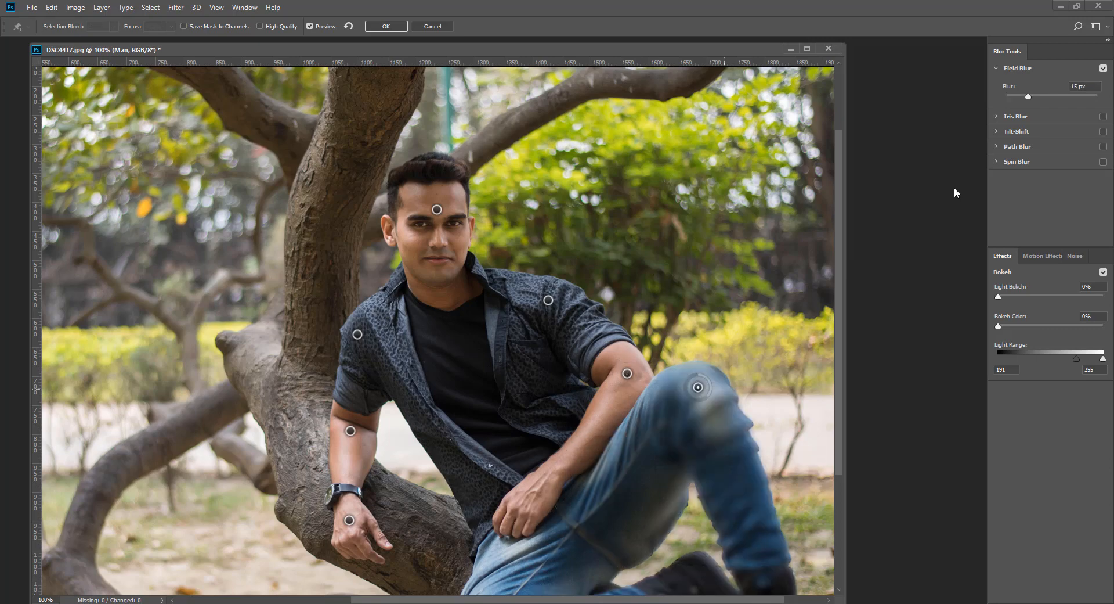
double_click(1087, 87)
text(2)
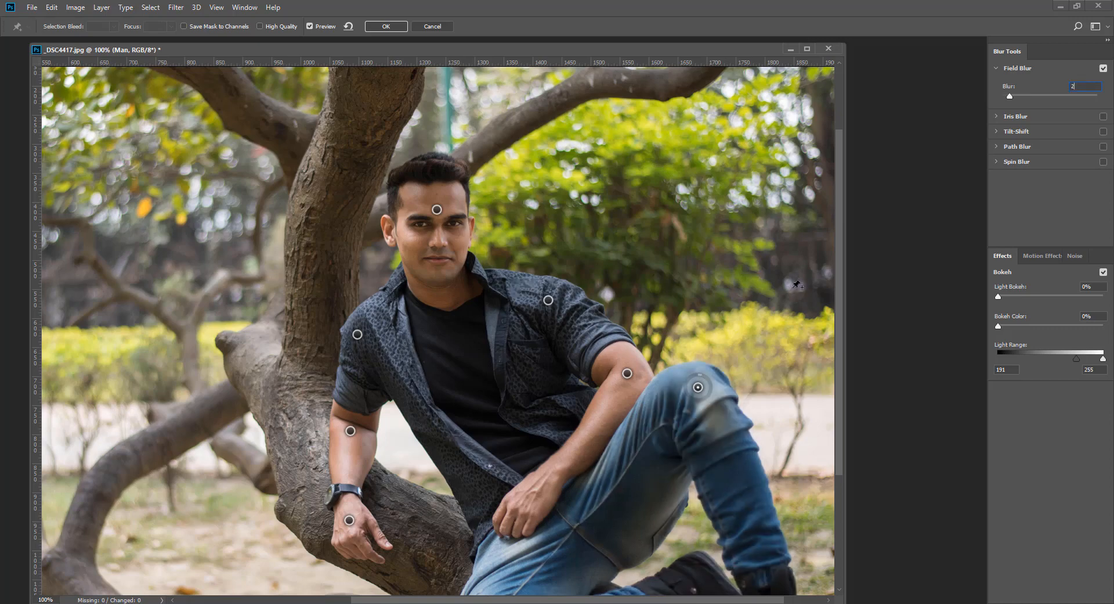
scroll(612, 452, down, 5)
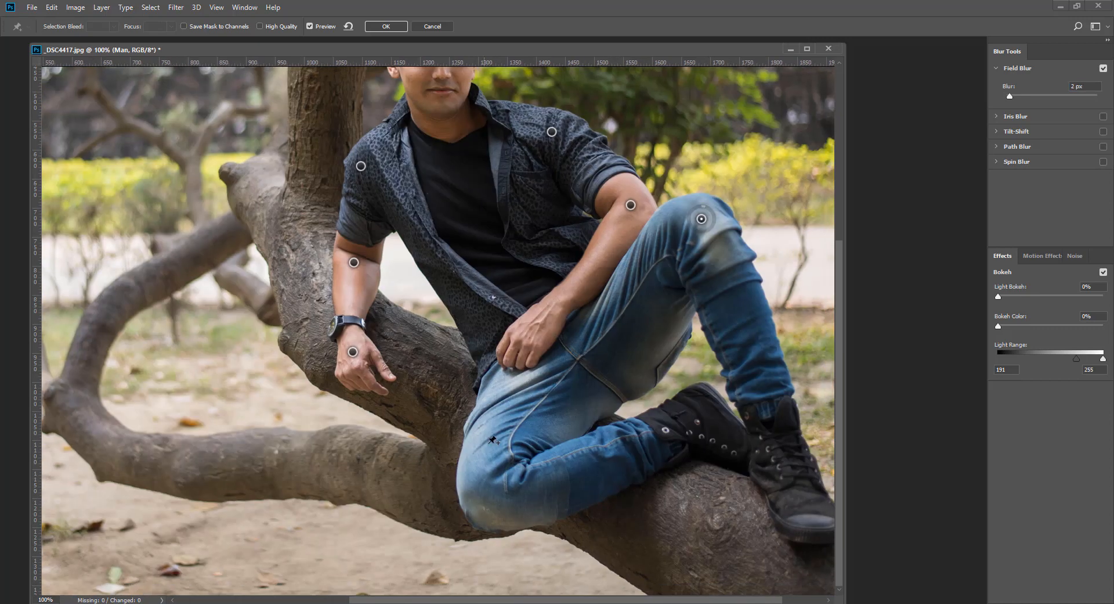
click(479, 466)
double_click(1087, 87)
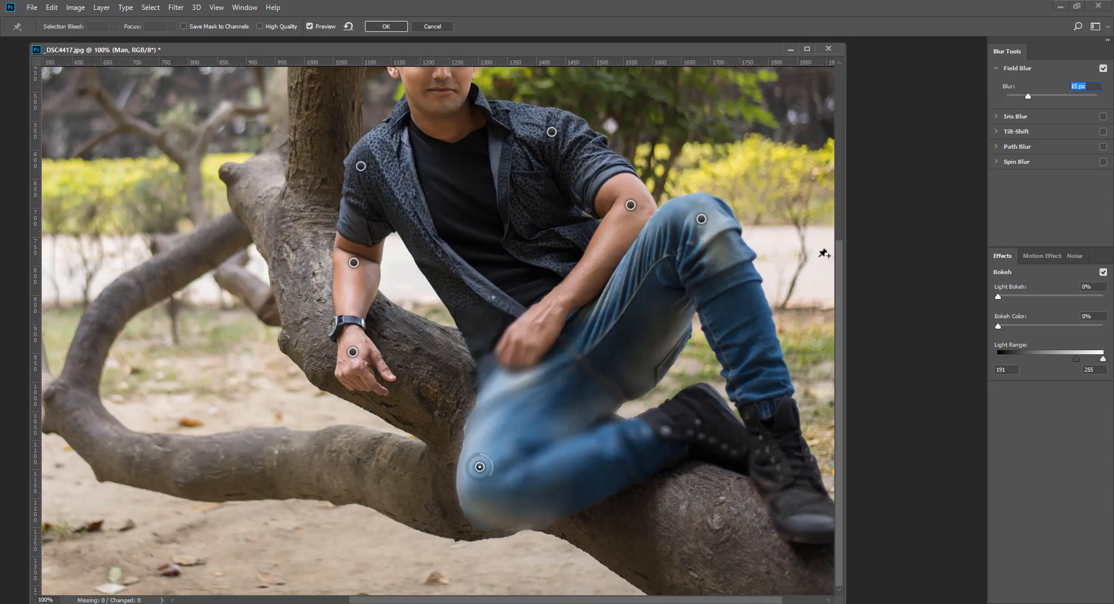
text(2)
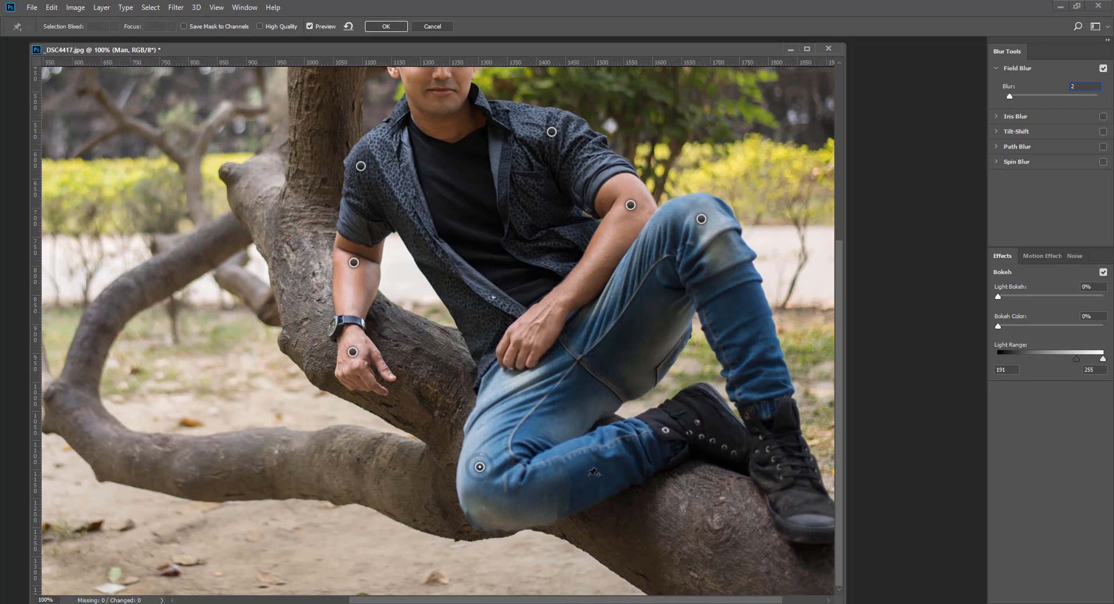
Add Field Blur pins on both boots, removing the blur at the tucked boot and setting the front boot's to 3 px
click(670, 429)
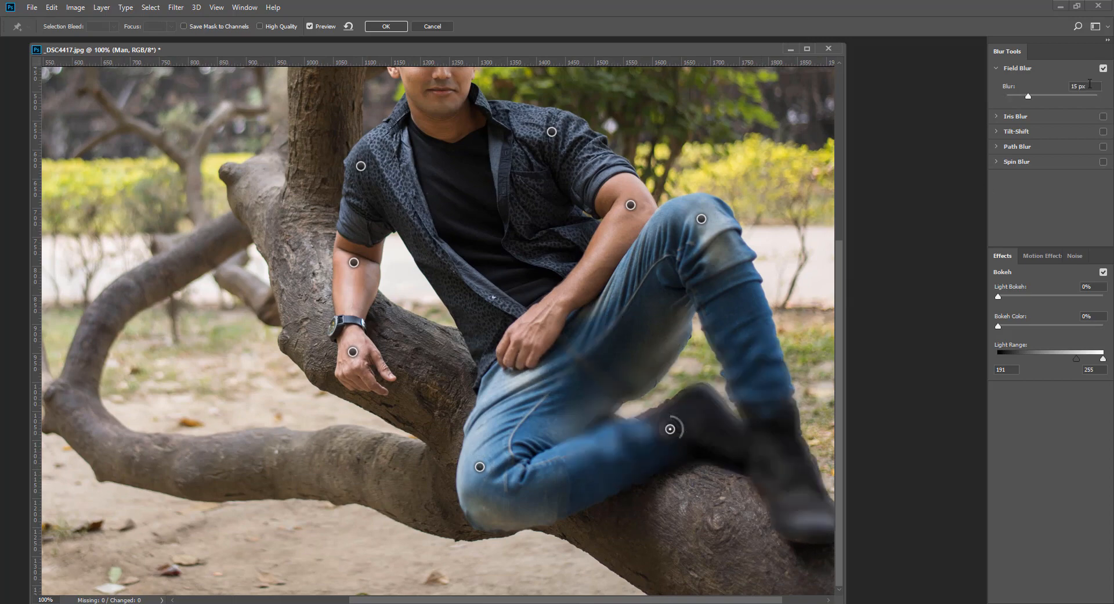
click(1006, 95)
click(808, 511)
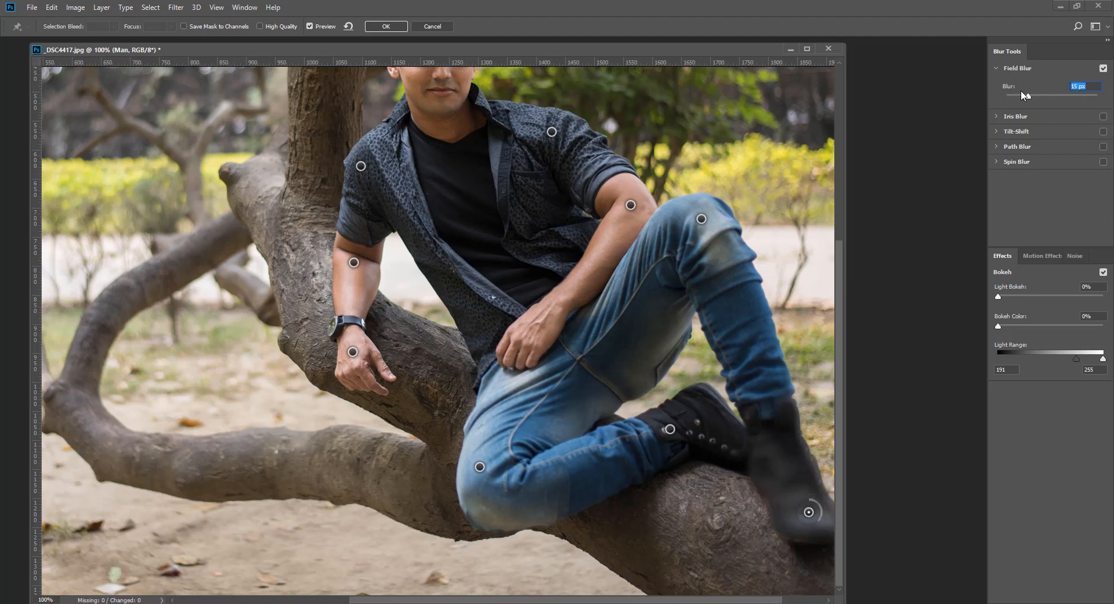
text(3)
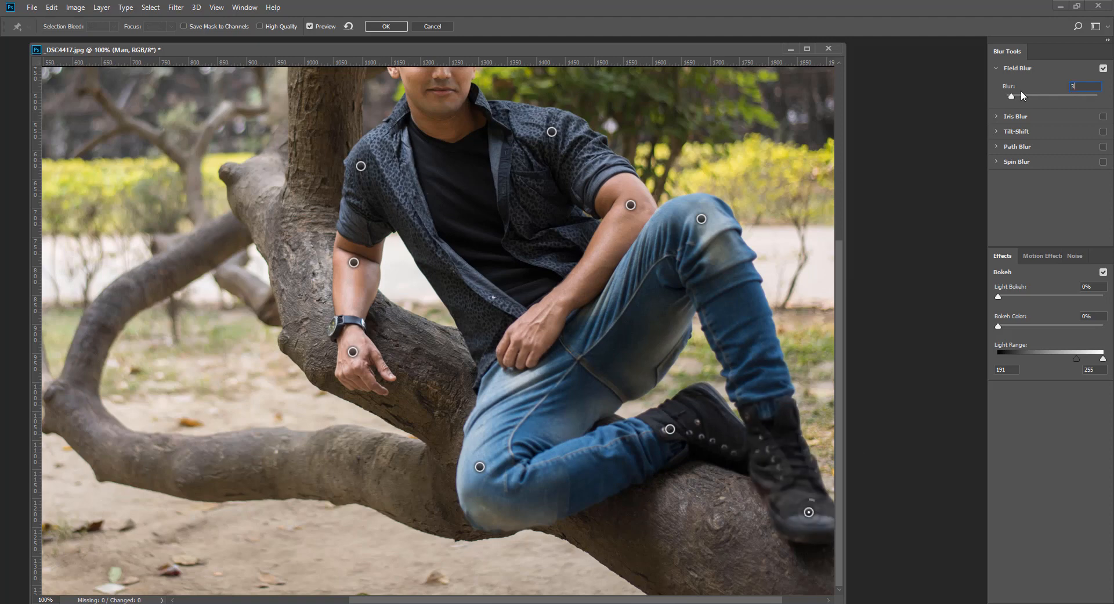
Add a Field Blur pin on the underside of the raised thigh and set its blur to 1 px
click(632, 381)
click(1094, 87)
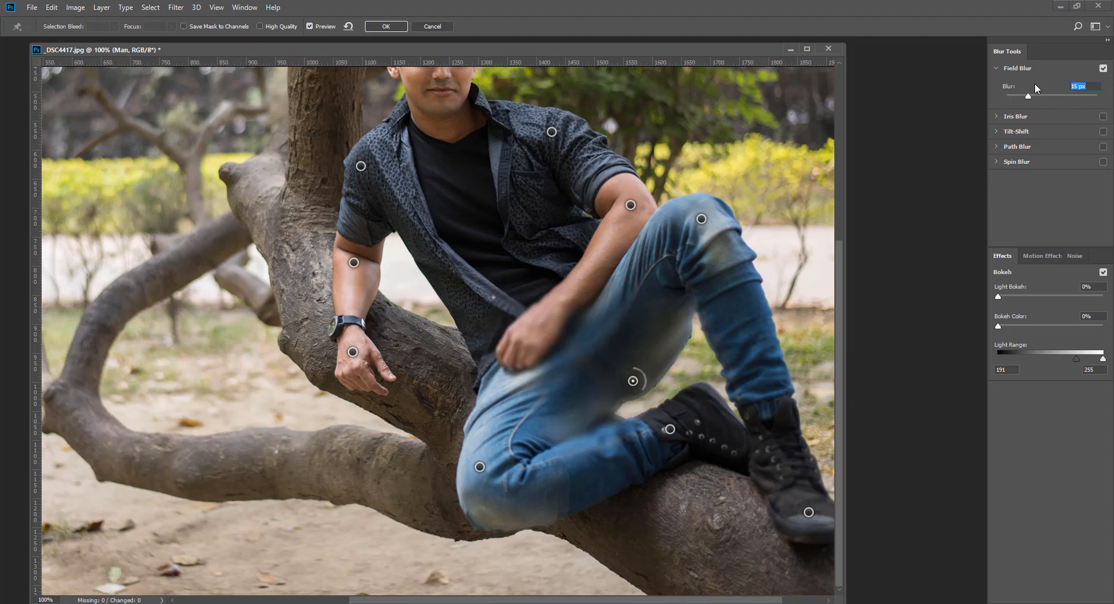
text(1)
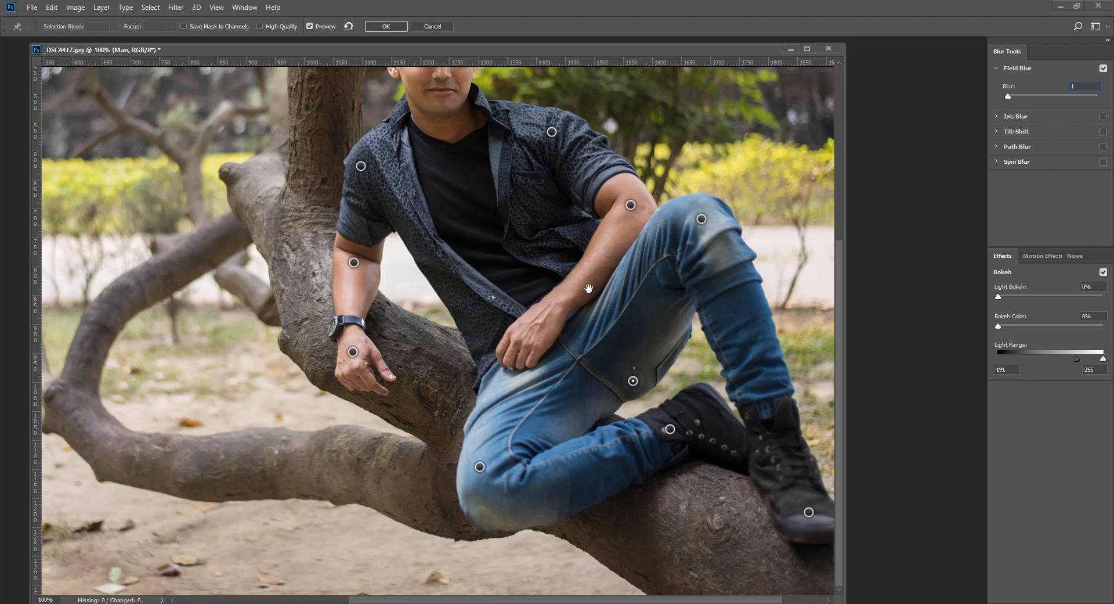
Nudge the forearm pin and move the front boot's pin slightly up its toe, then add a pin on the shirt's lower hem
drag(584, 289, 573, 339)
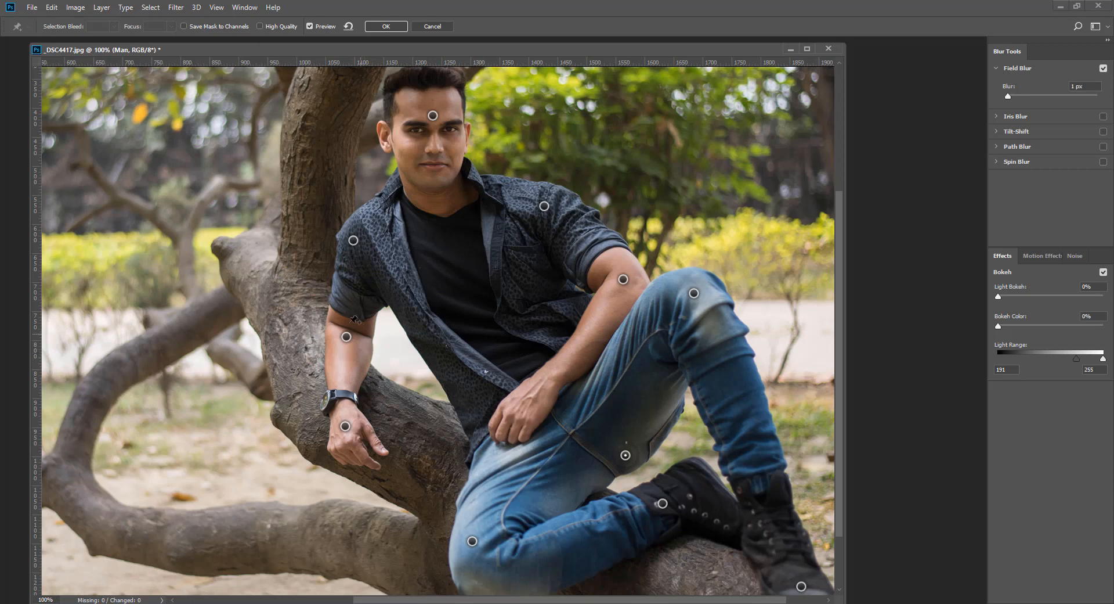
drag(347, 337, 349, 336)
click(695, 293)
drag(801, 586, 789, 570)
drag(790, 570, 793, 574)
click(479, 409)
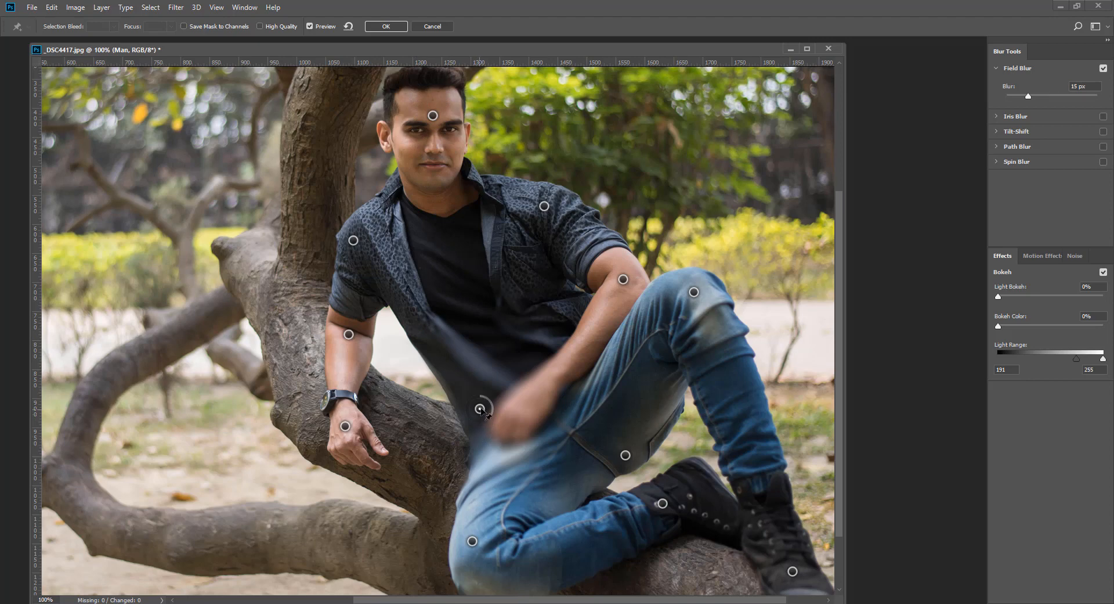
Set the field blur to 0 px at the shirt-hem pin and to 1 px at the pins on both forearms
mouse_move(481, 409)
mouse_down()
mouse_move(483, 418)
mouse_move(483, 409)
mouse_up()
drag(1028, 96, 955, 104)
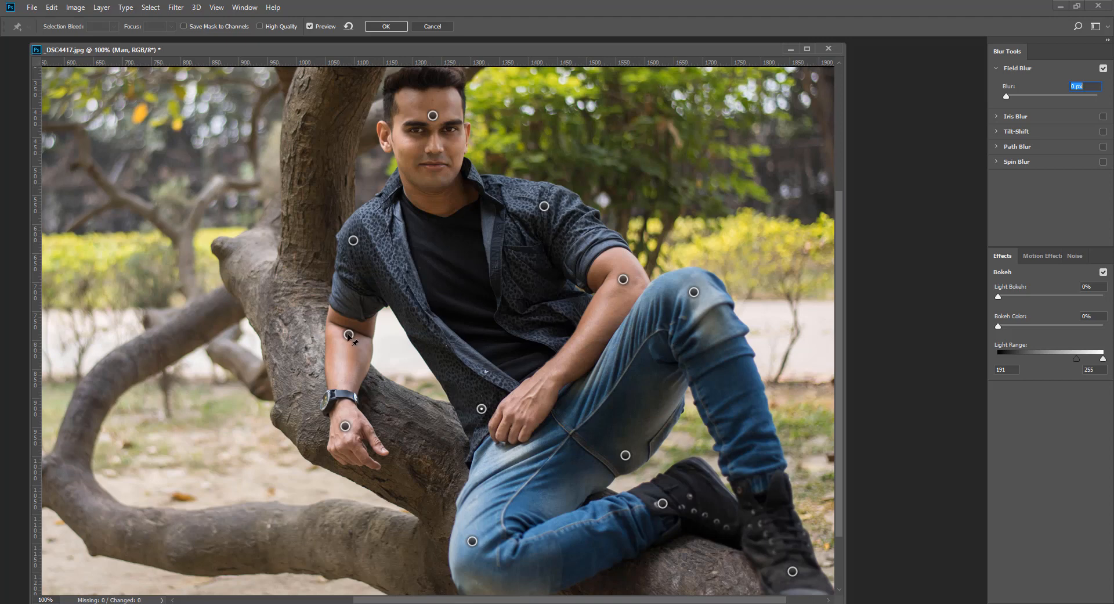
drag(347, 331, 349, 332)
drag(1087, 86, 981, 93)
text(1)
click(623, 280)
drag(1082, 86, 1033, 89)
text(1)
Nudge the chest pin up toward the shoulder and add a pin with 0 px blur on the open shirt's edge
click(695, 291)
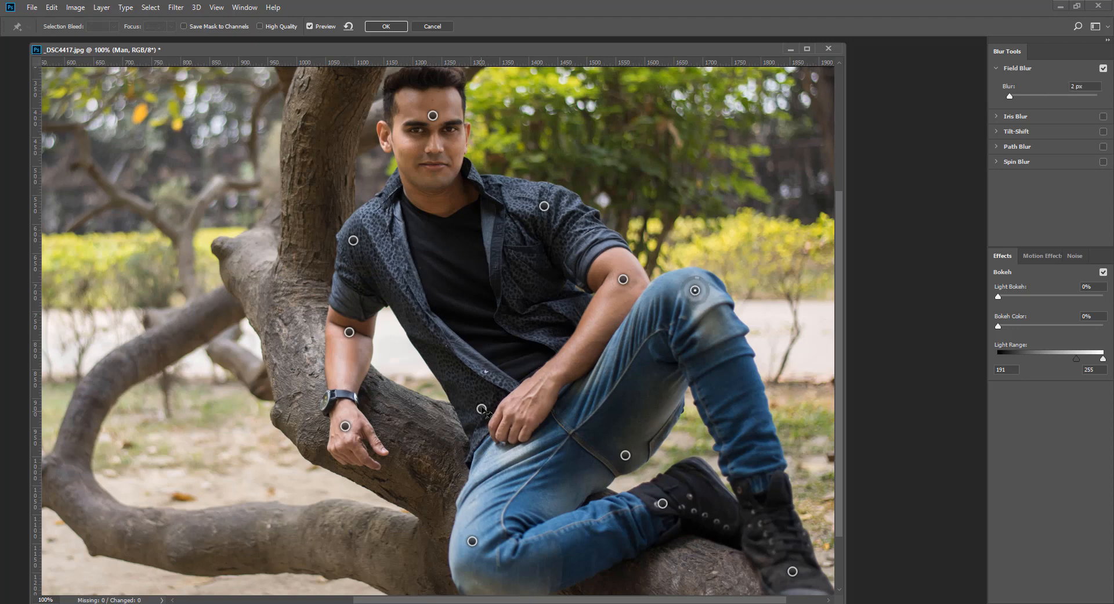
drag(543, 205, 547, 199)
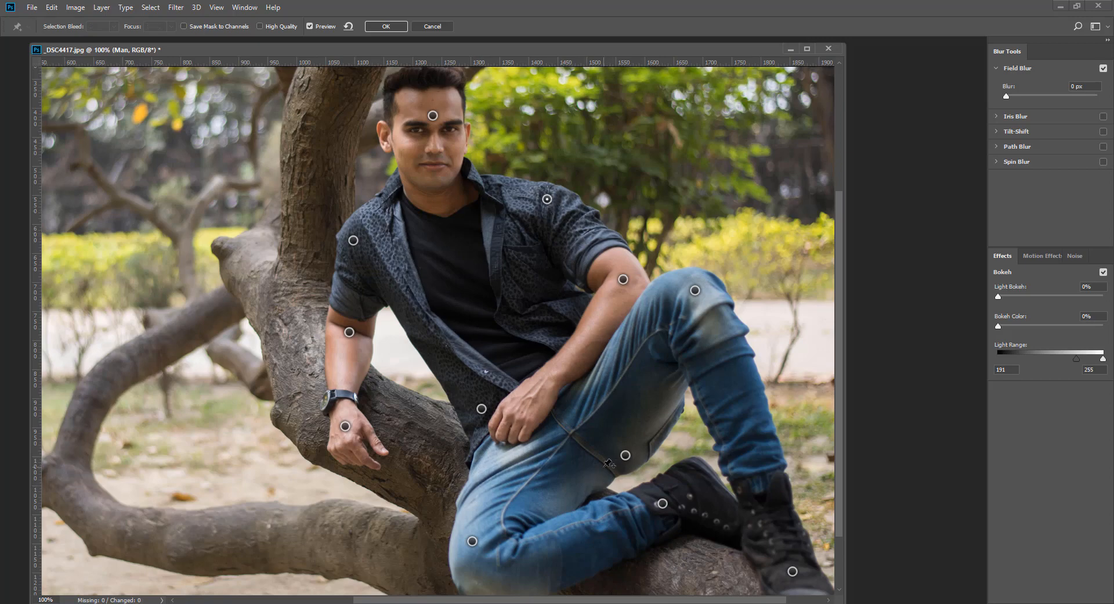
click(420, 321)
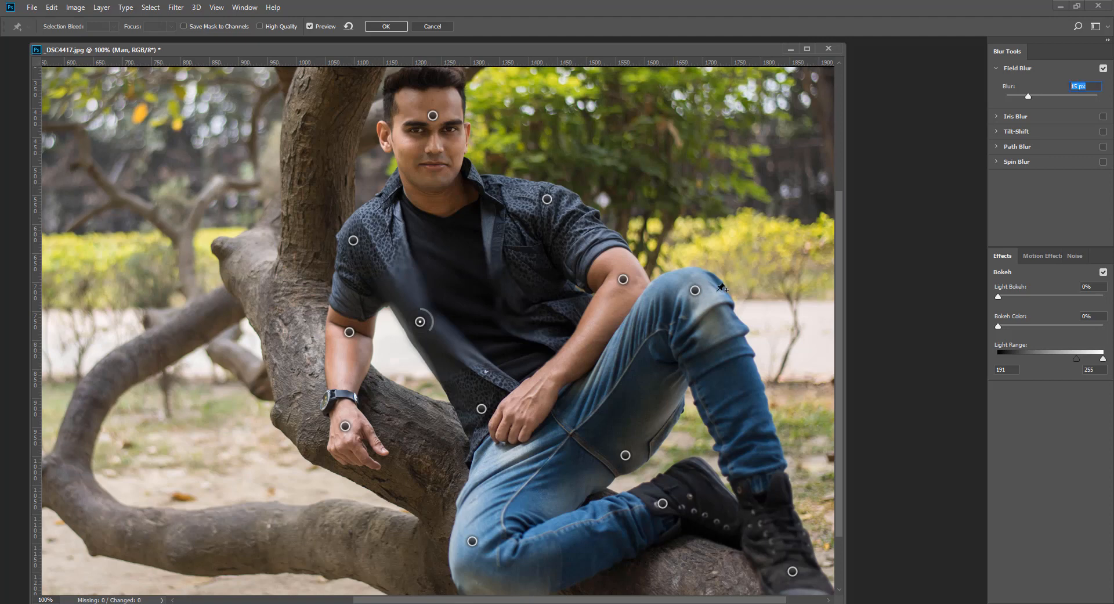
text(1)
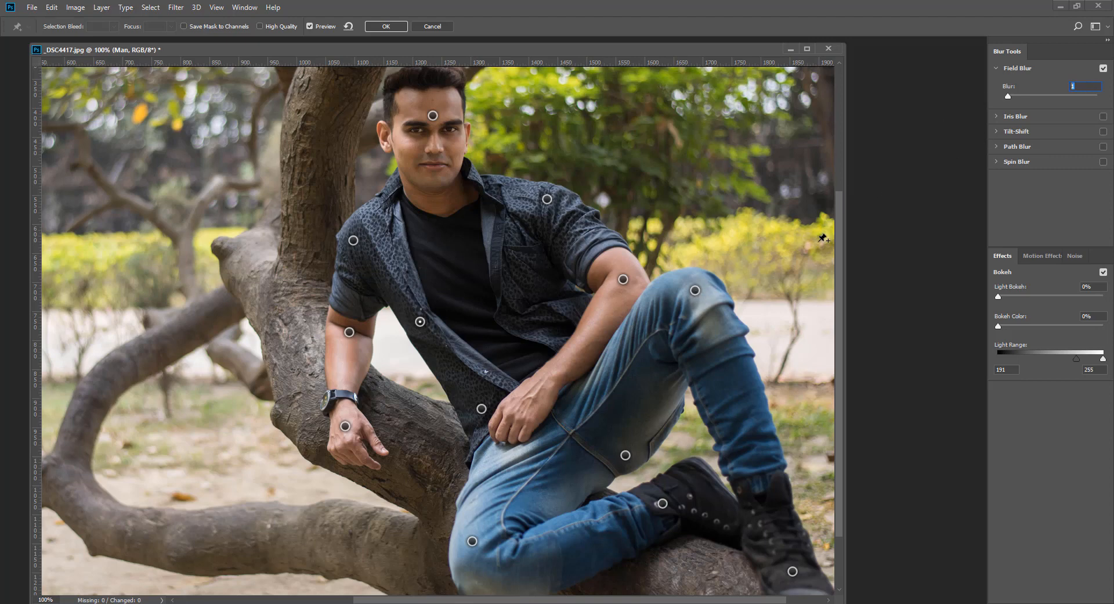
text(0)
Check the pins on the arm and hand and apply the Field Blur to the Man layer
click(350, 332)
click(345, 427)
click(398, 27)
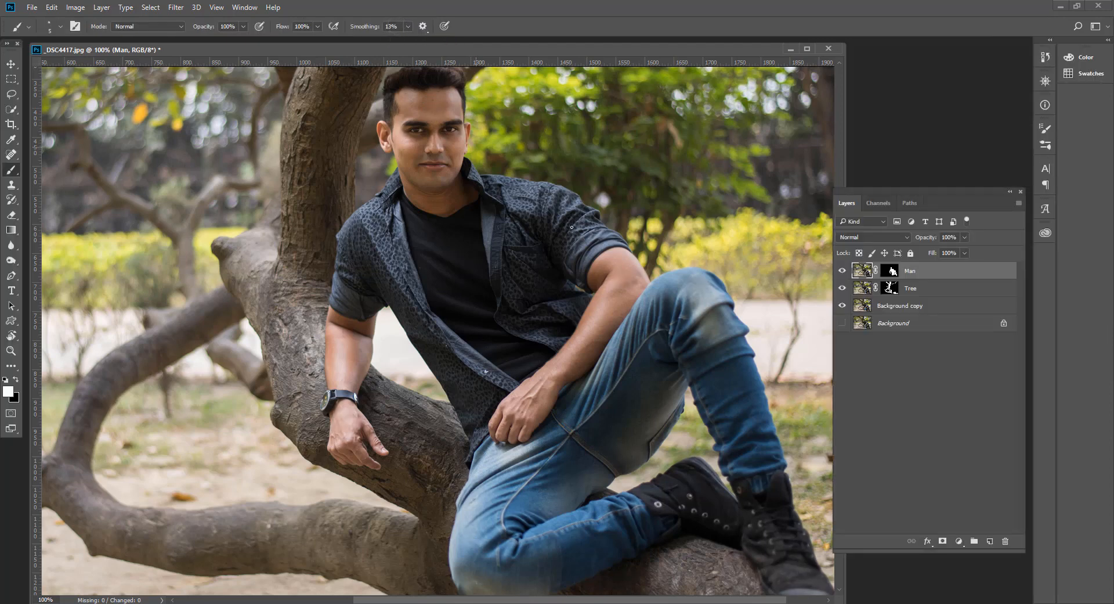
Start a Field Blur on the Tree layer and add a pin with 0 px blur on the trunk beside the man's hand
click(914, 290)
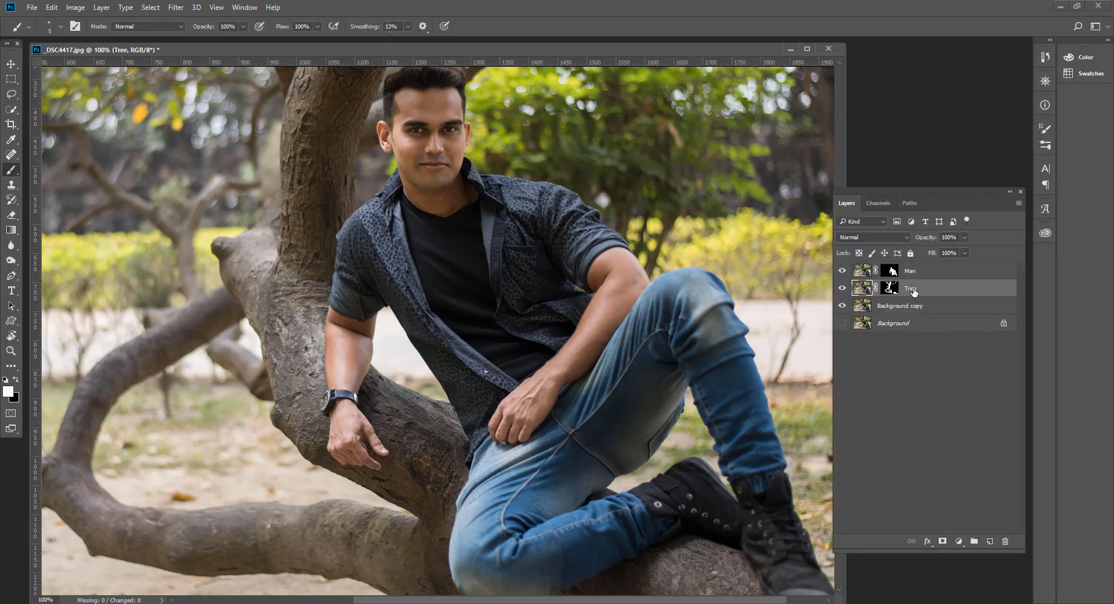
click(177, 8)
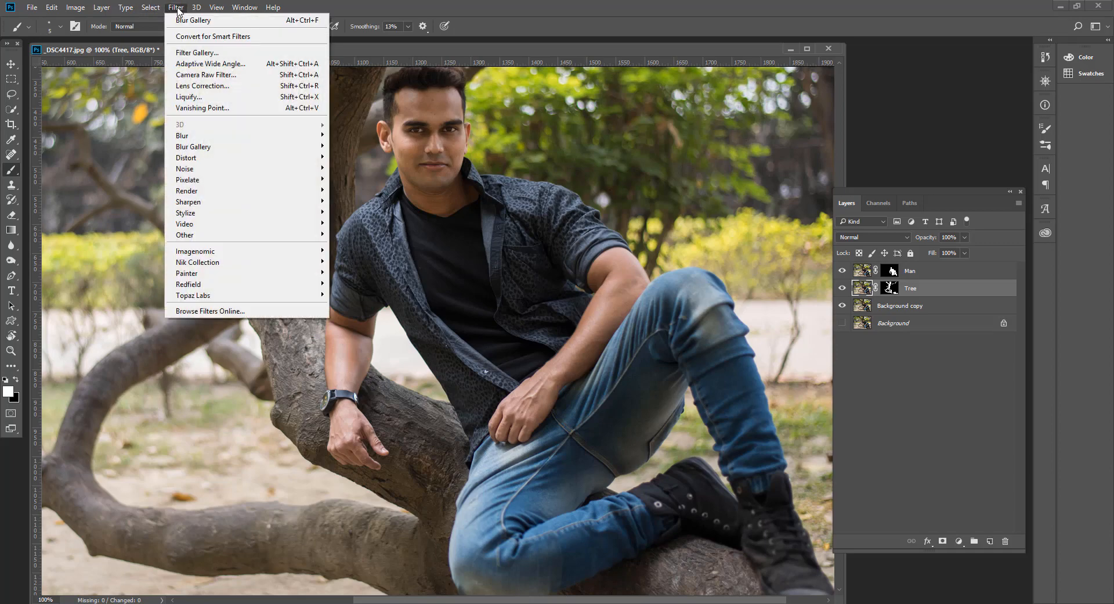
mouse_move(228, 148)
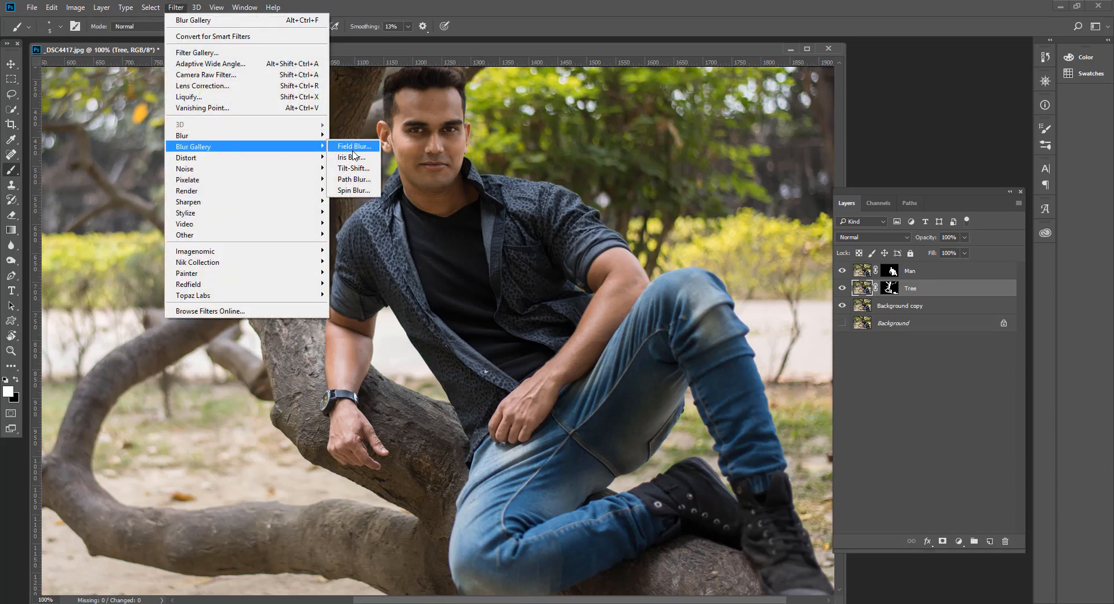
click(354, 147)
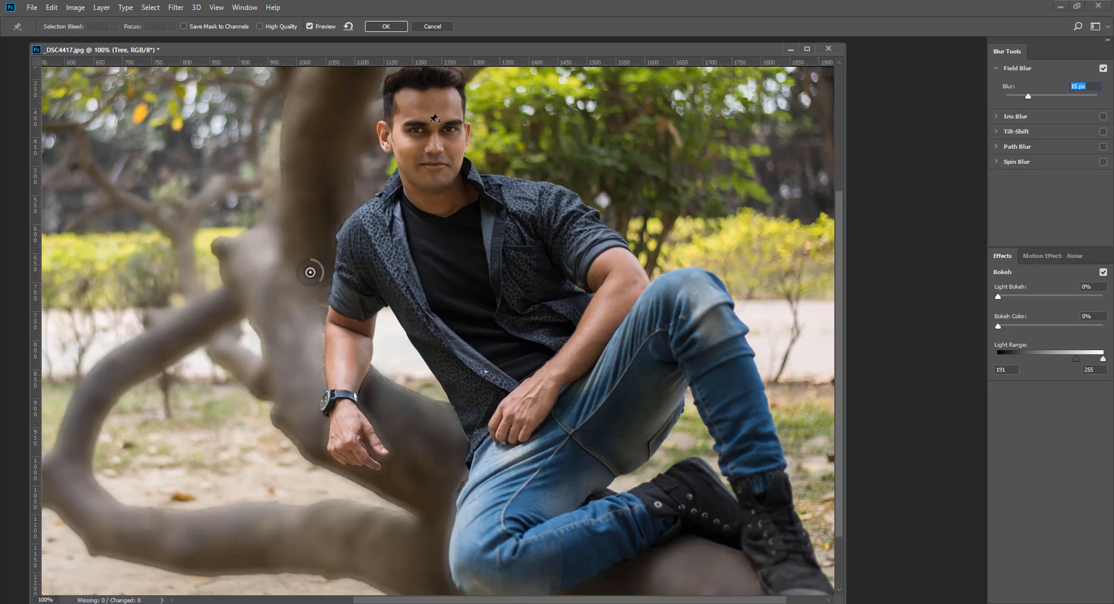
click(404, 411)
click(1080, 86)
text(0)
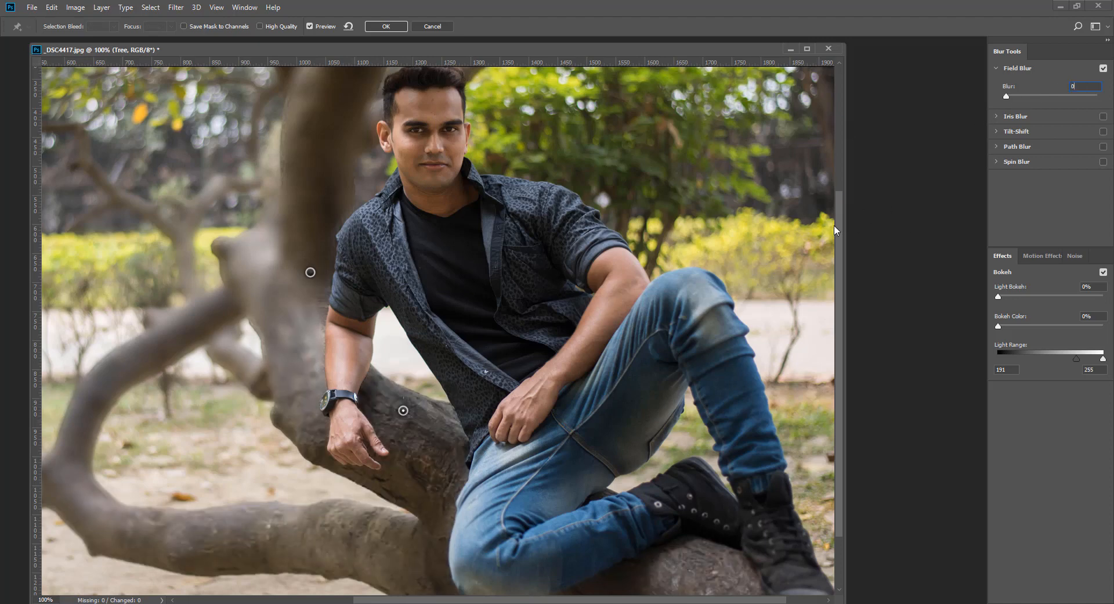
Move the first trunk pin beside the man's sleeve slightly down and set its blur to 3 px
click(304, 280)
drag(304, 280, 304, 278)
drag(1088, 86, 990, 95)
text(3)
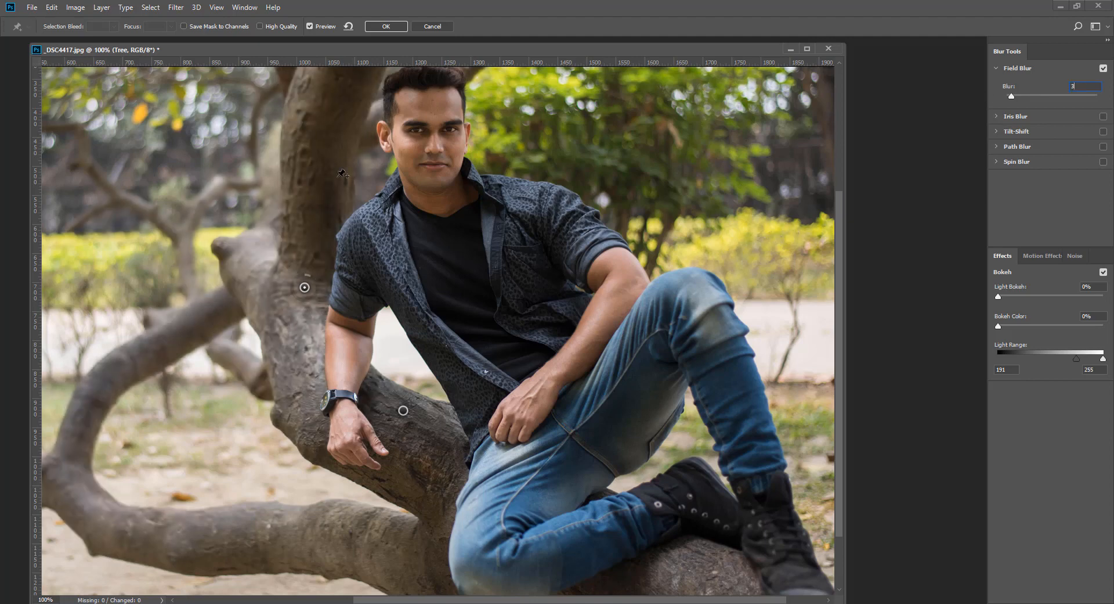
Add two pins further up the trunk beside the man's shoulder and head, each with 3 px blur
click(314, 194)
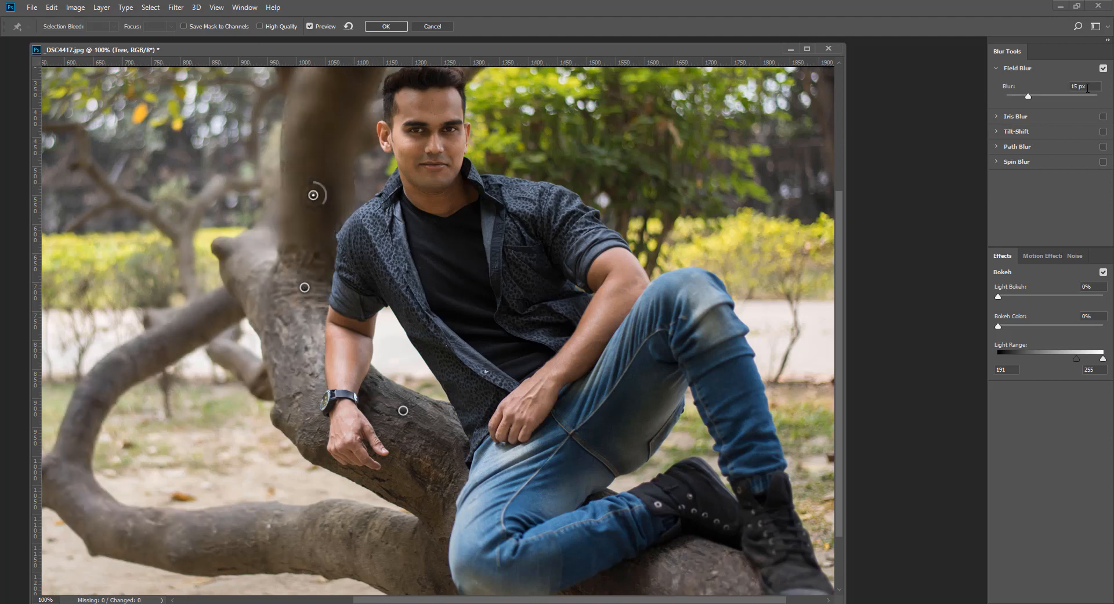
drag(1089, 86, 987, 107)
text(3)
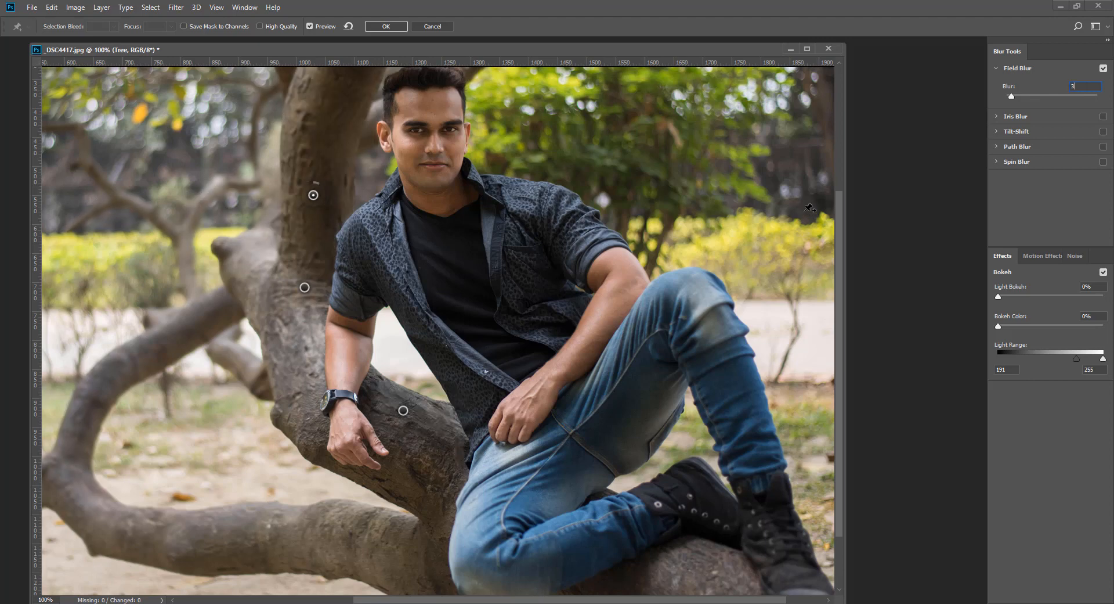
click(323, 125)
drag(1088, 87, 1034, 79)
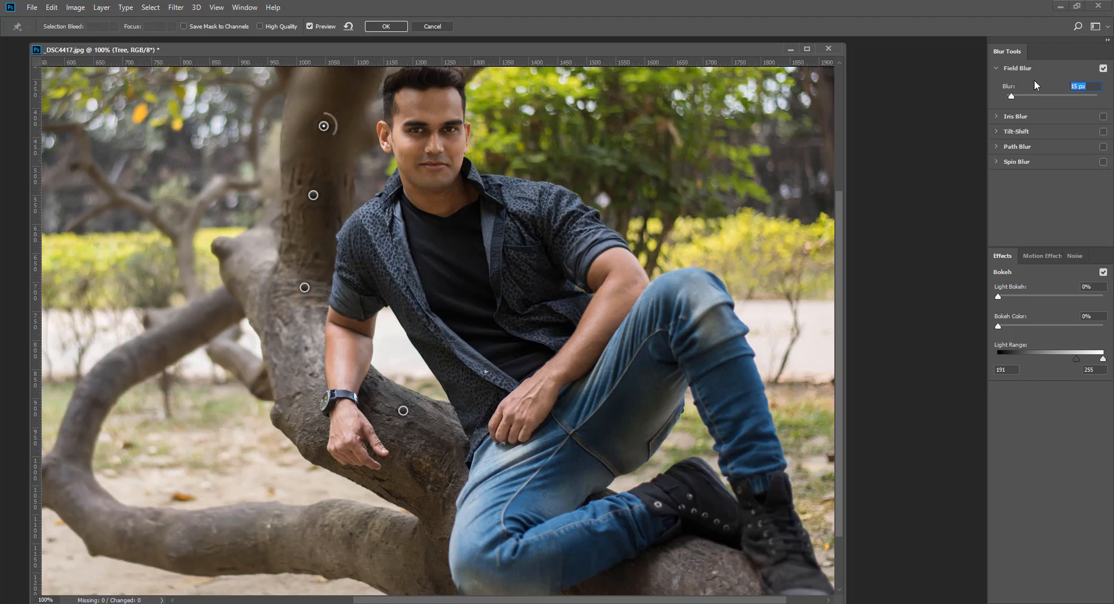
text(3)
Add a pin with 2 px blur on the trunk above the head-level pin and shift it slightly higher
click(350, 70)
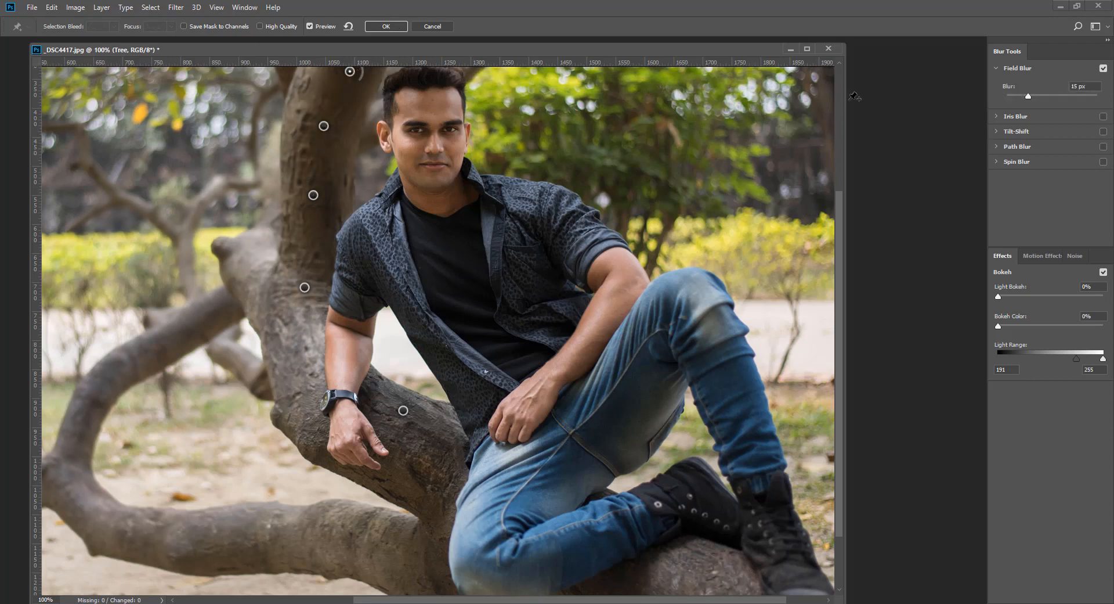
drag(1088, 86, 1035, 82)
text(2)
drag(434, 274, 445, 465)
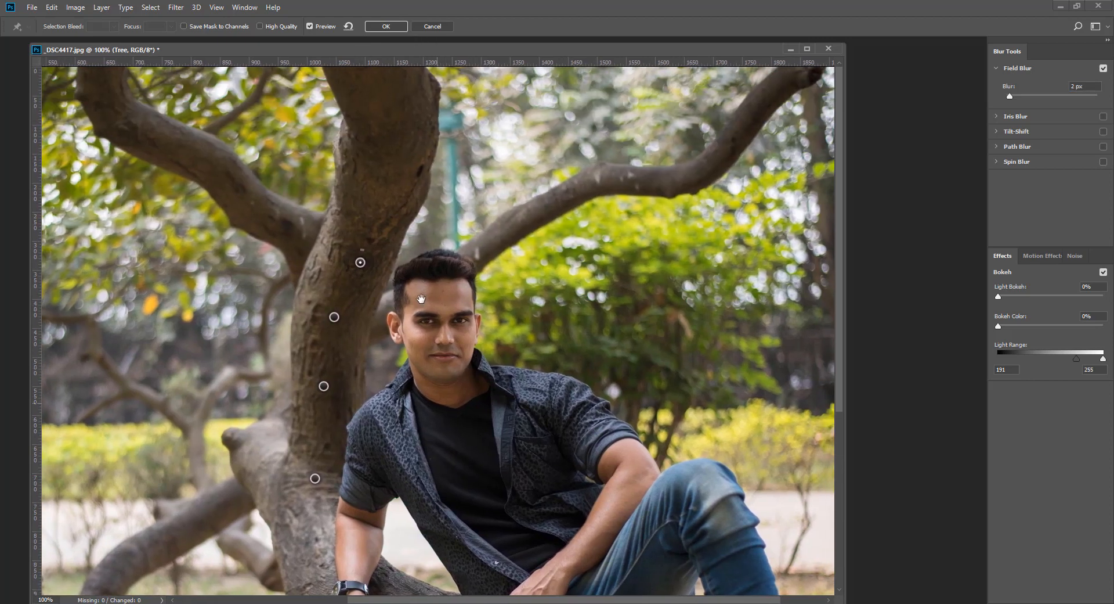
drag(360, 262, 369, 229)
Add a pin with 1 px blur near the top of the trunk and fine-tune the positions of the two pins below
click(380, 93)
click(1080, 86)
text(1)
drag(369, 228, 369, 221)
mouse_move(334, 318)
mouse_down()
mouse_move(349, 283)
mouse_move(336, 307)
mouse_up()
drag(336, 306, 336, 319)
Add trunk pins with 0 px blur beside the wristwatch and 1 px blur behind the man's hip
drag(470, 302, 482, 119)
click(333, 400)
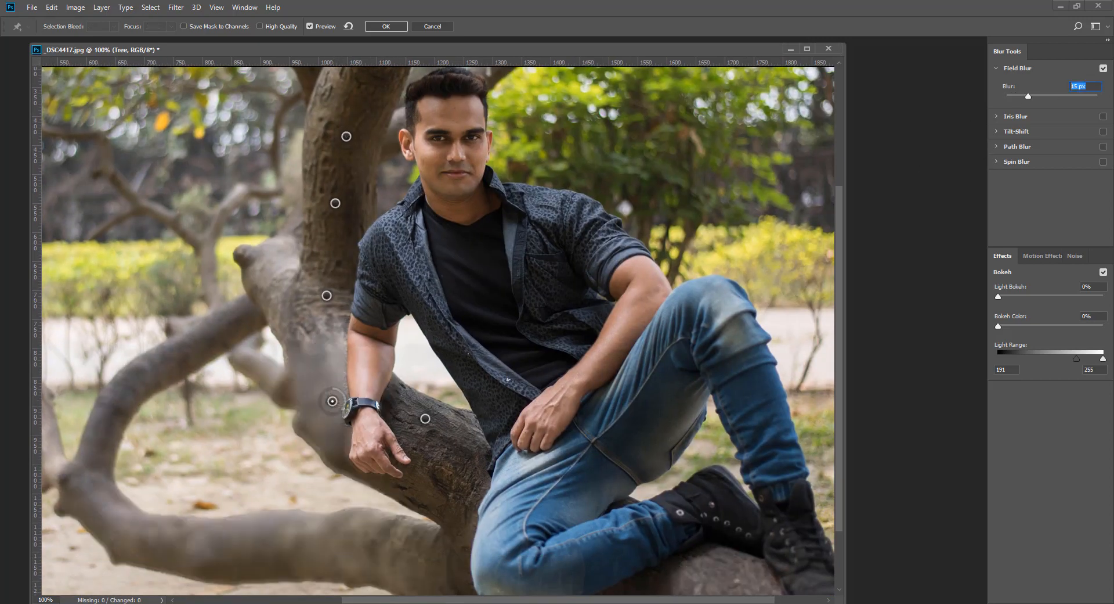
text(0)
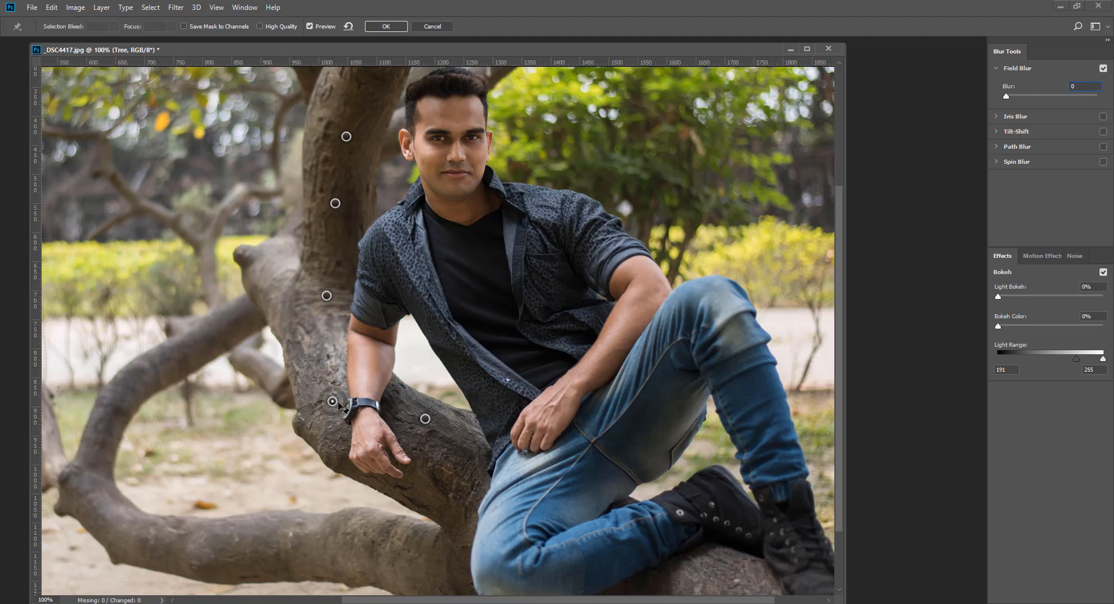
drag(329, 413, 324, 417)
click(468, 490)
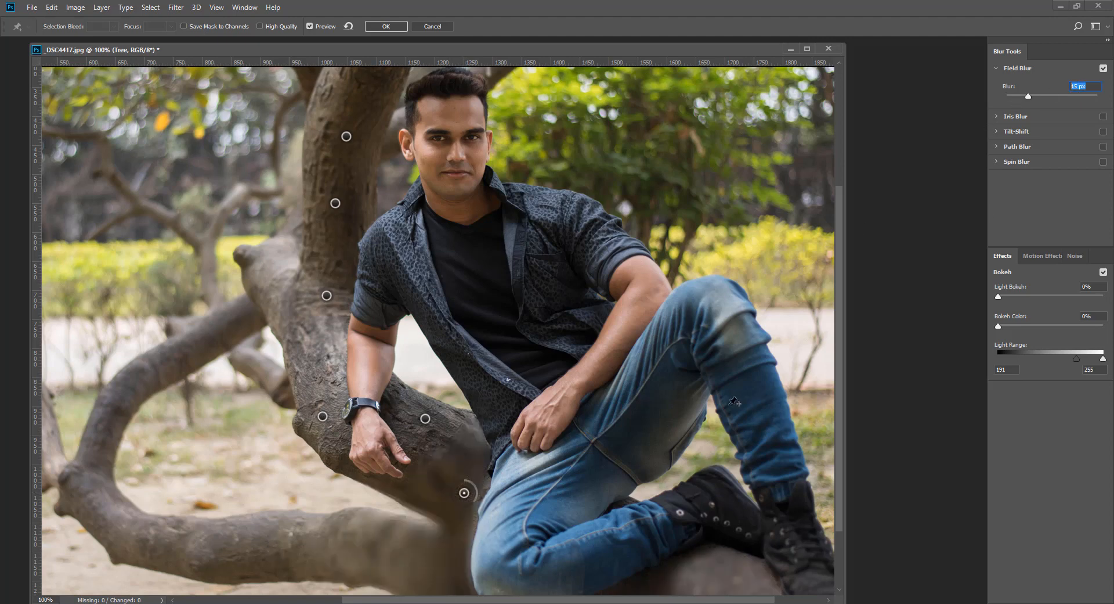
text(1)
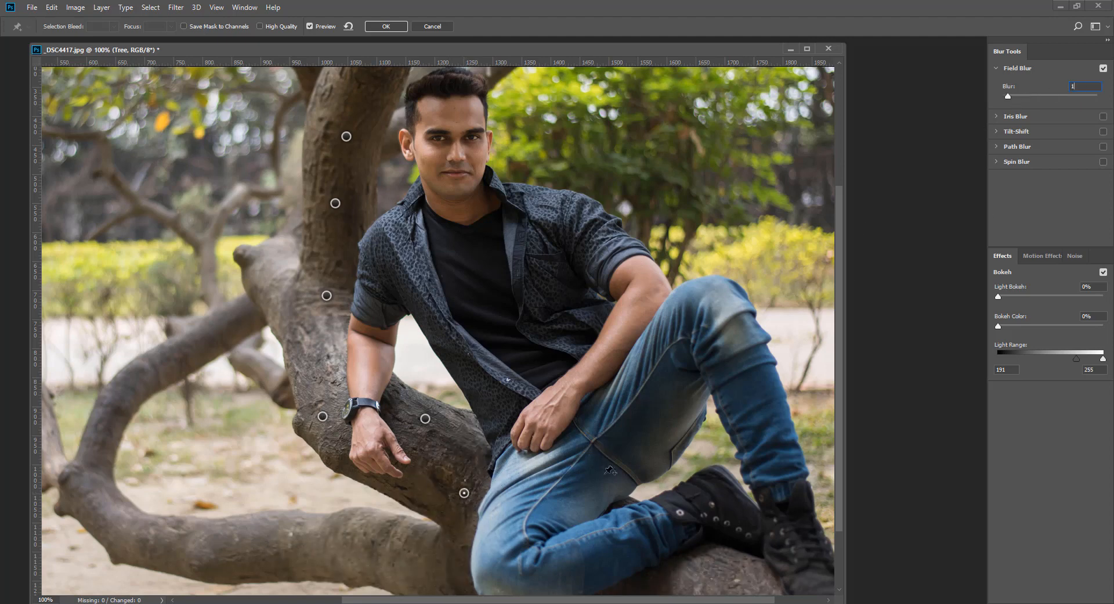
Add two pins on the trunk under the man's shoes, with 2 px blur nearer the legs and 3 px further along
click(693, 570)
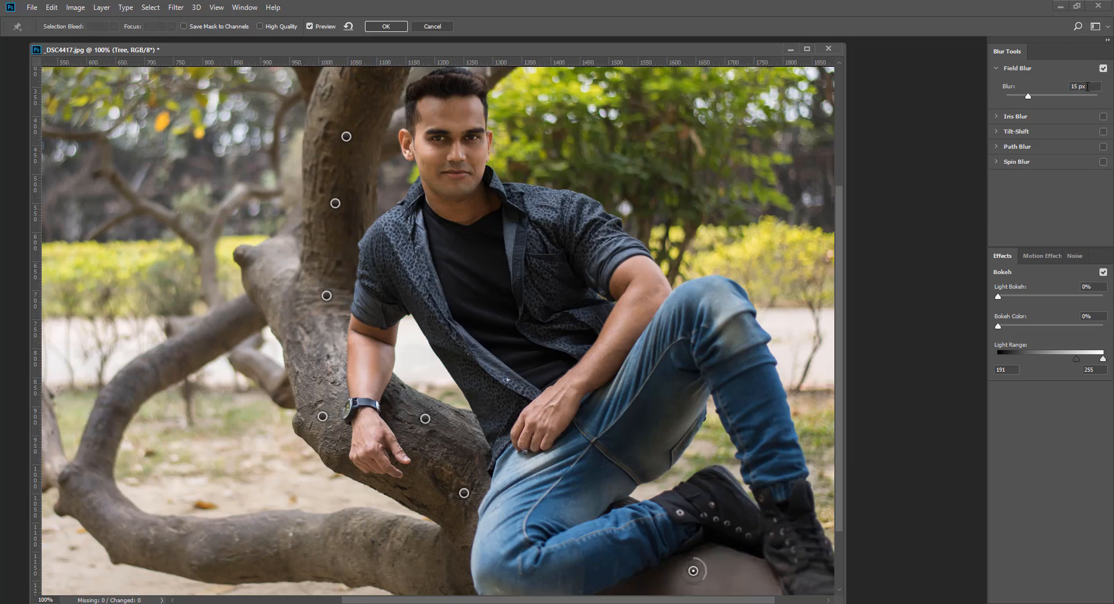
click(1082, 86)
text(2)
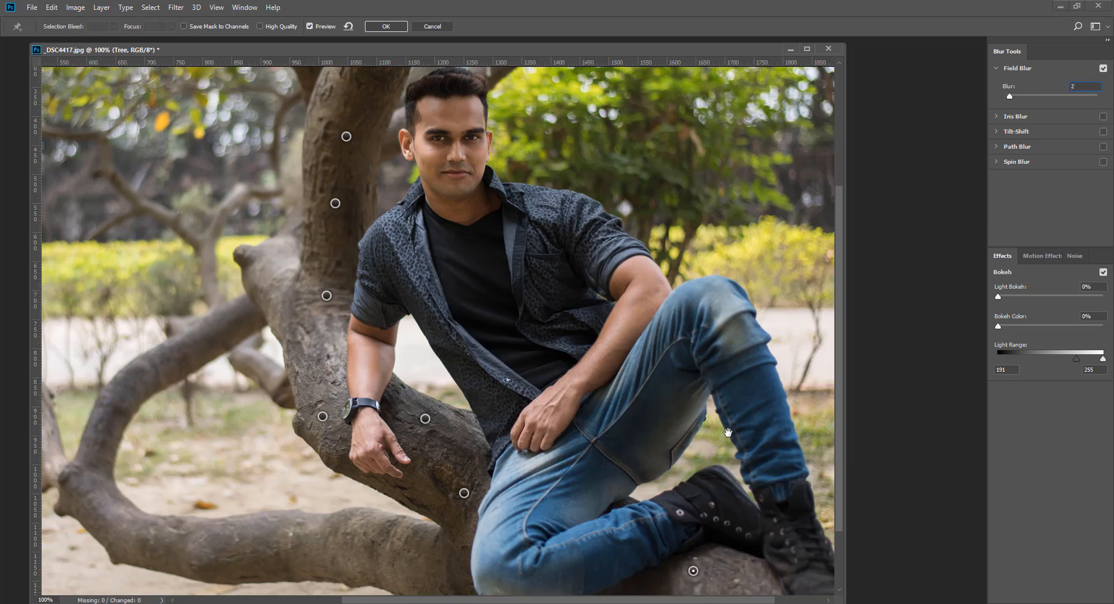
drag(728, 433, 662, 153)
click(701, 573)
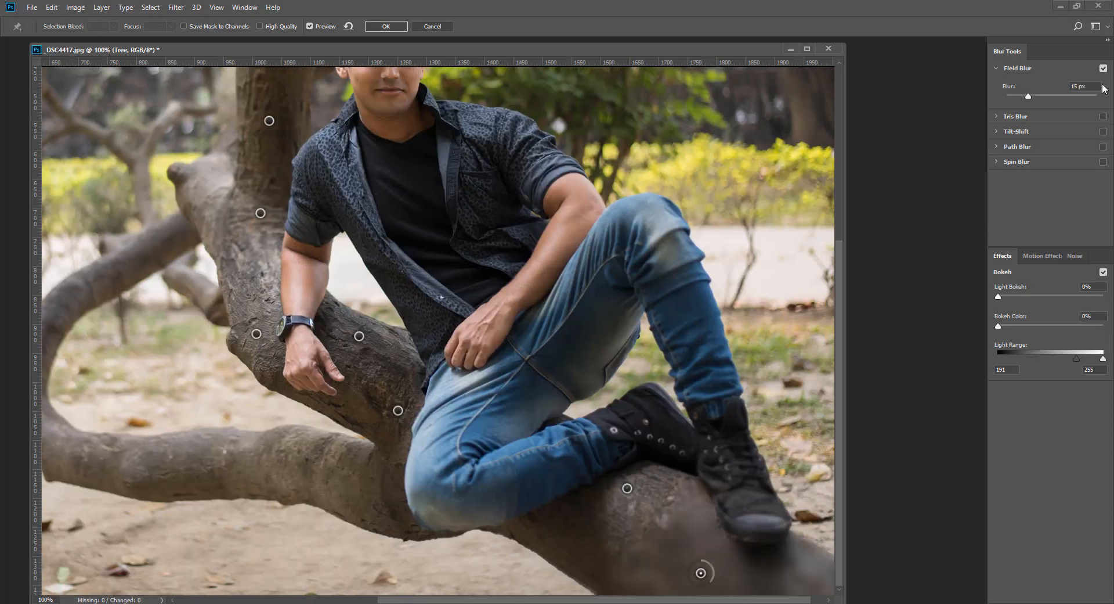
click(1083, 86)
text(3)
Add a pin with 5 px blur on the branch stub jutting out beside the trunk
drag(584, 383, 714, 459)
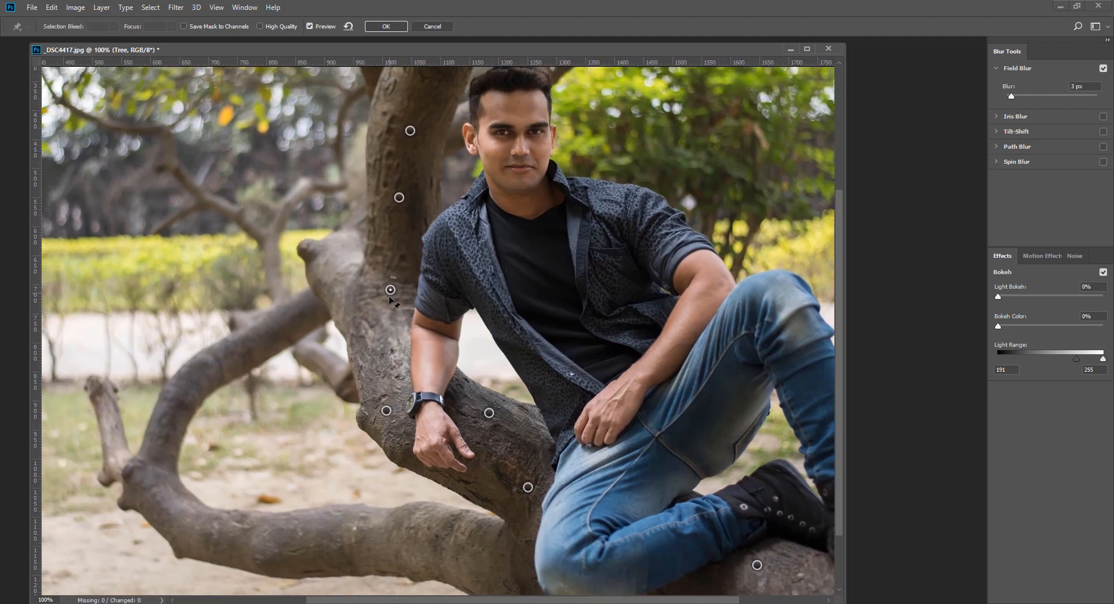
click(338, 256)
click(1094, 87)
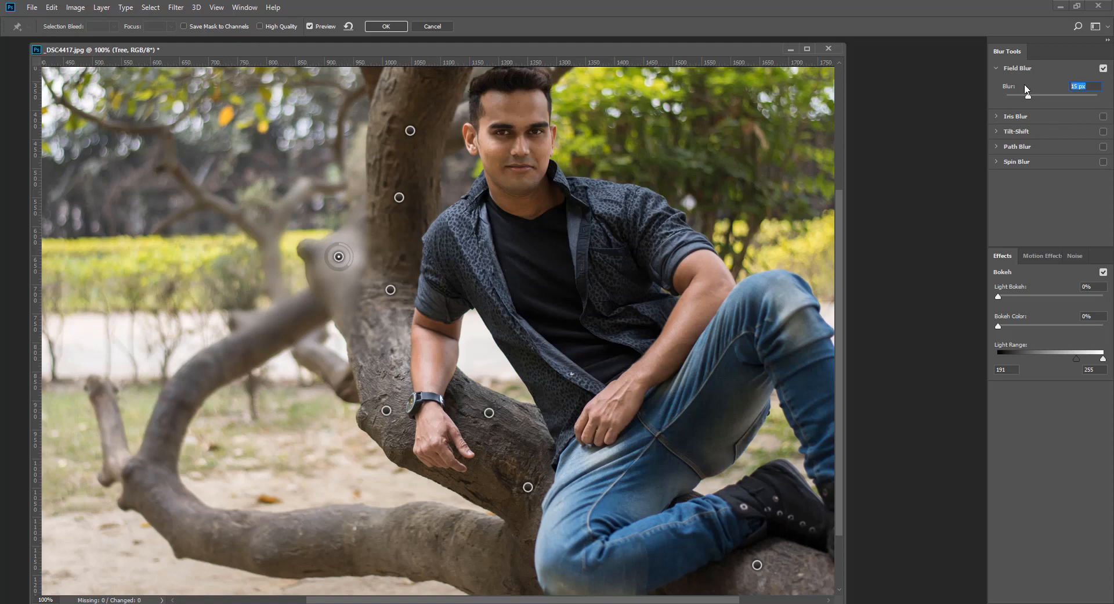
text(3)
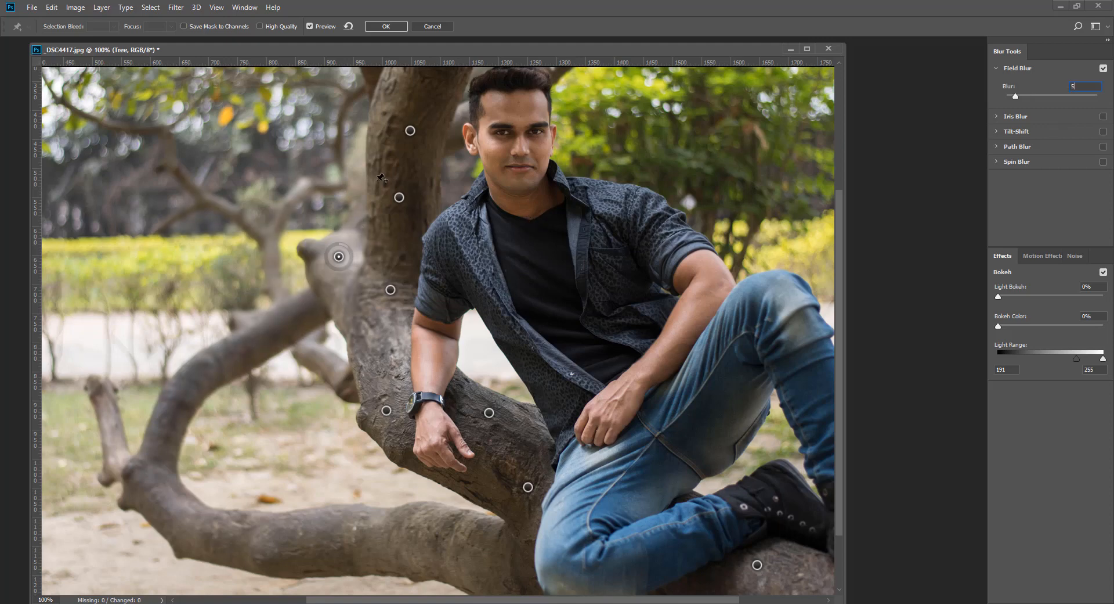
Add a pin with 10 px blur beside the man's ear and fine-tune its position and the neighbouring trunk pin's
click(461, 119)
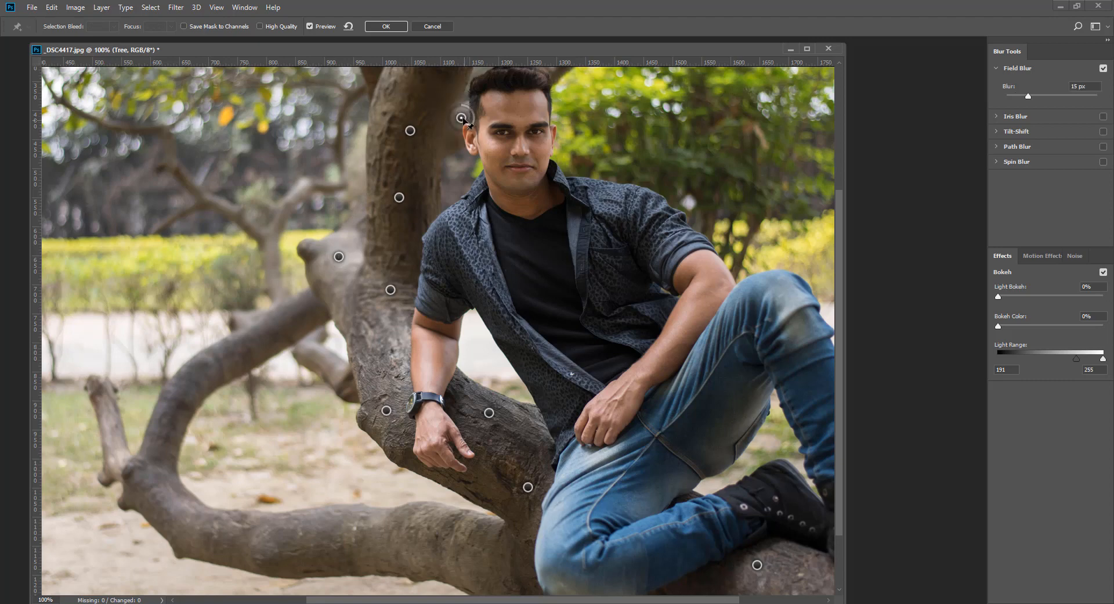
drag(462, 119, 463, 124)
drag(1101, 89, 1024, 87)
text(10)
drag(410, 130, 405, 131)
click(462, 123)
drag(406, 131, 407, 125)
Add a pin with 3 px blur on the trunk between the ear pin and the head-level trunk pin
click(442, 123)
click(1092, 88)
text(3)
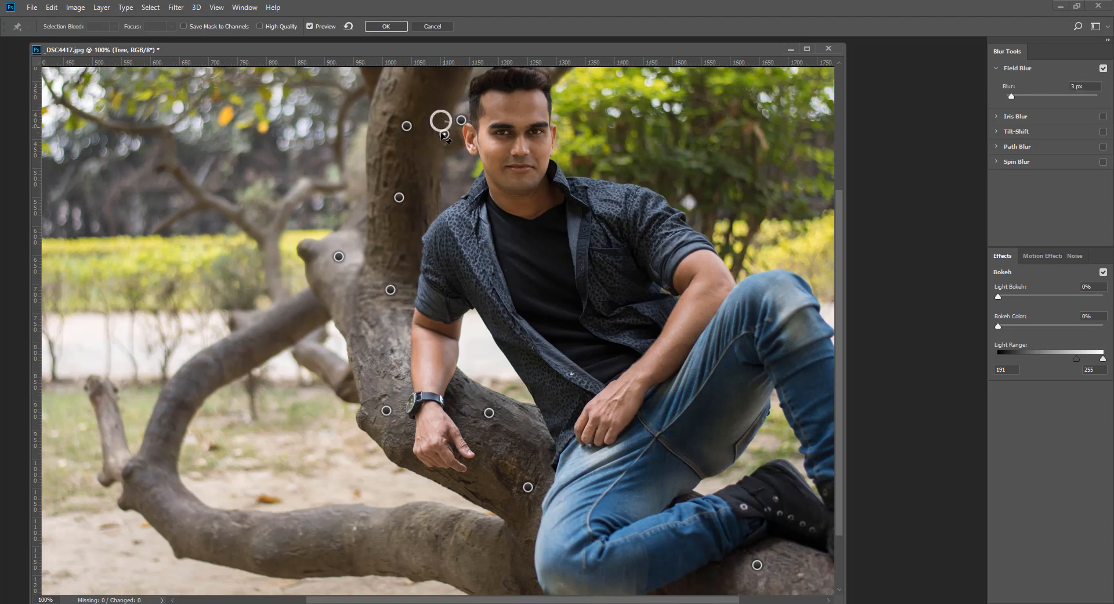
drag(442, 121, 440, 123)
Add a pin with 2 px blur on the trunk's edge beside the man's hair and nudge it slightly down
drag(487, 116, 443, 238)
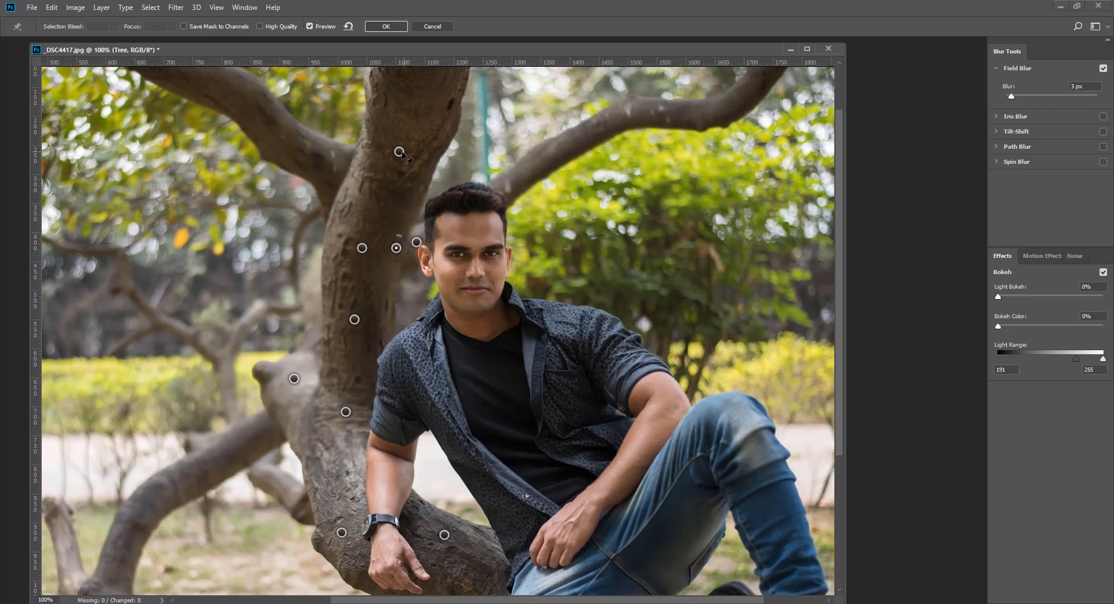
click(422, 186)
click(1083, 86)
text(2)
drag(422, 187, 420, 194)
Reposition the row of pins at head level, shifting the outer trunk pin outward and keeping the 10 px pin beside the ear
drag(418, 244, 396, 247)
drag(362, 247, 342, 240)
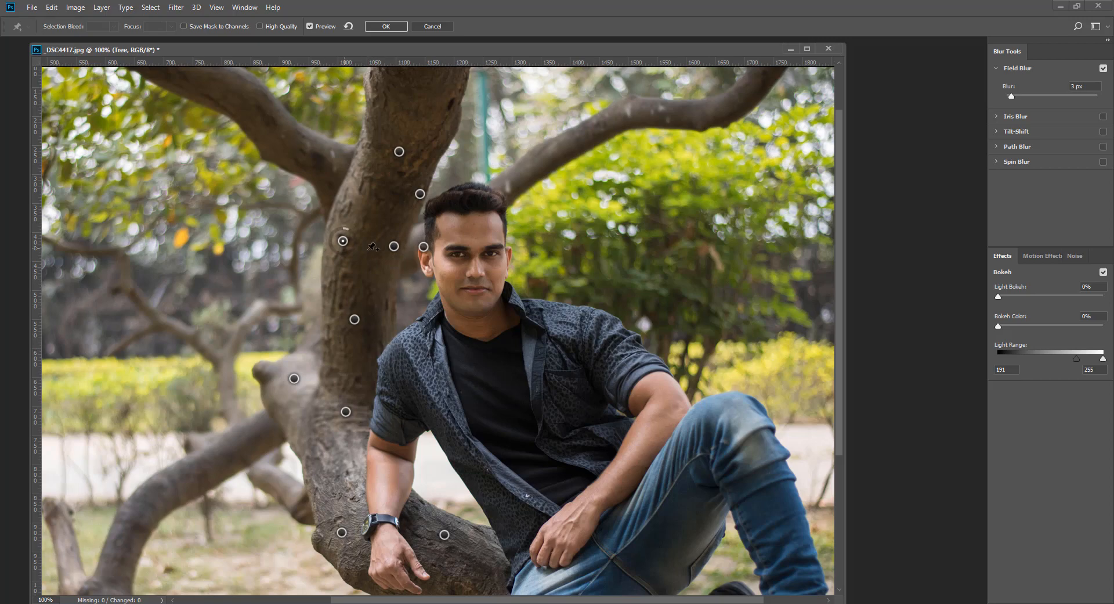
mouse_move(426, 249)
mouse_down()
mouse_move(397, 253)
mouse_move(365, 290)
mouse_move(359, 321)
mouse_move(428, 292)
mouse_move(457, 302)
mouse_move(421, 247)
mouse_move(396, 247)
mouse_move(418, 246)
mouse_up()
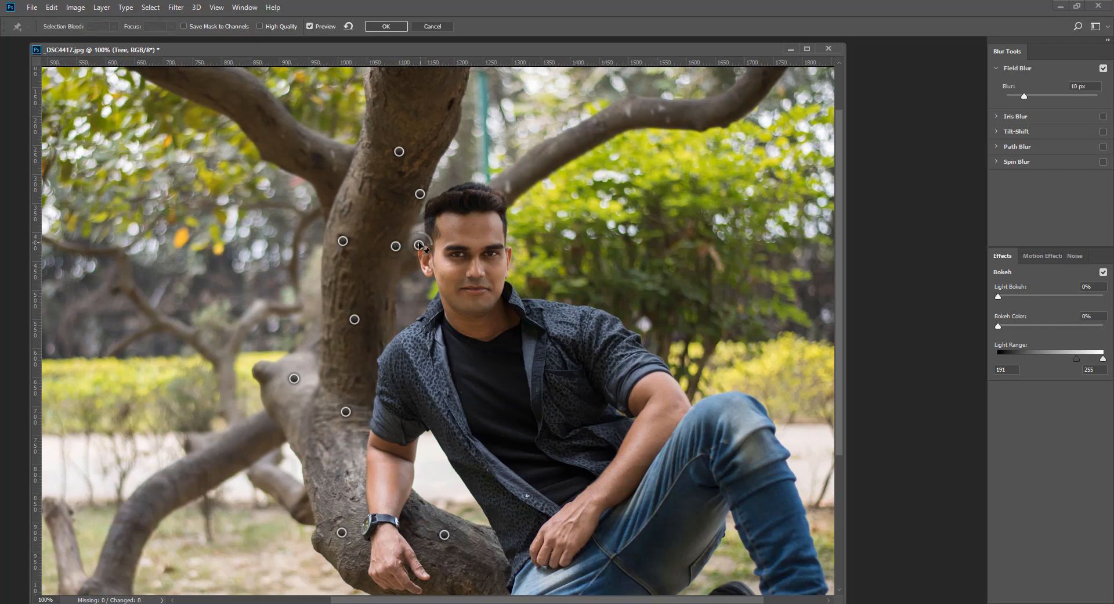
Add two pins with 5 px blur each along the thick upper-left branch, one near the fork and one farther out
click(323, 163)
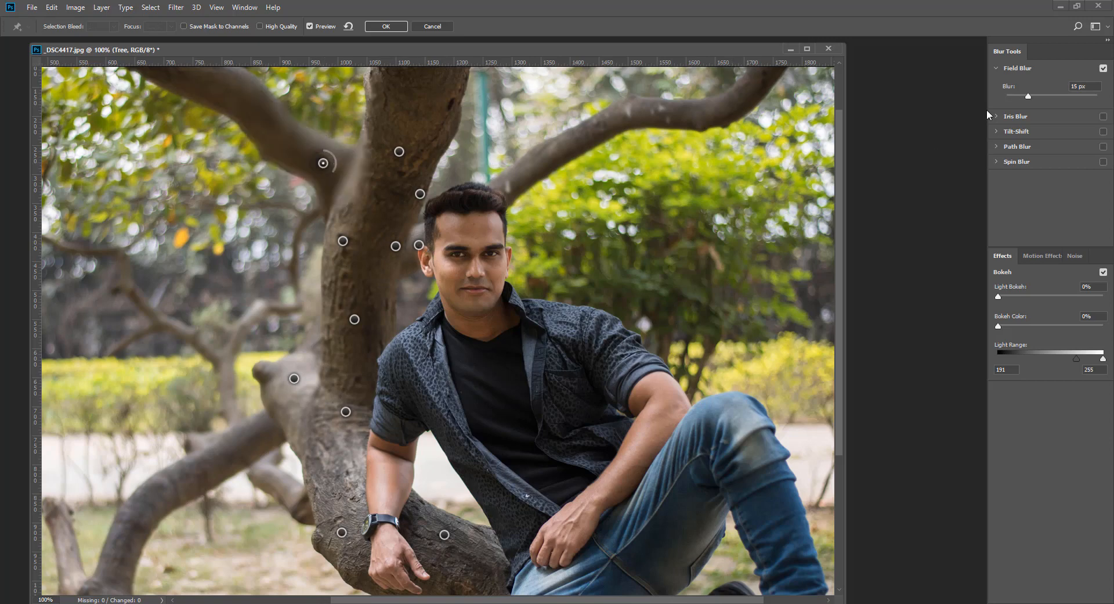
text(5)
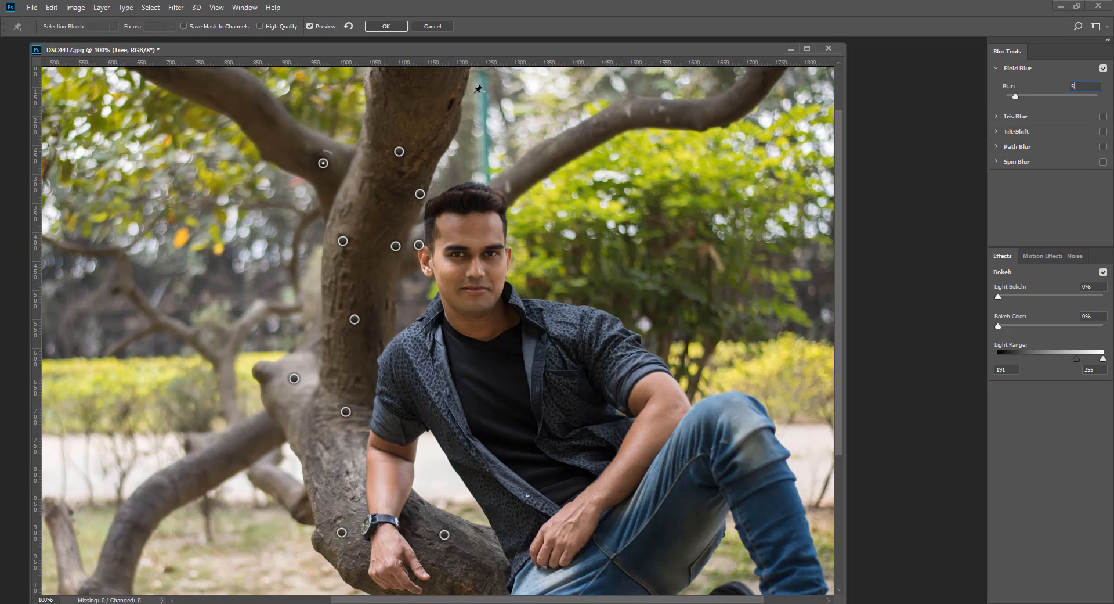
click(250, 102)
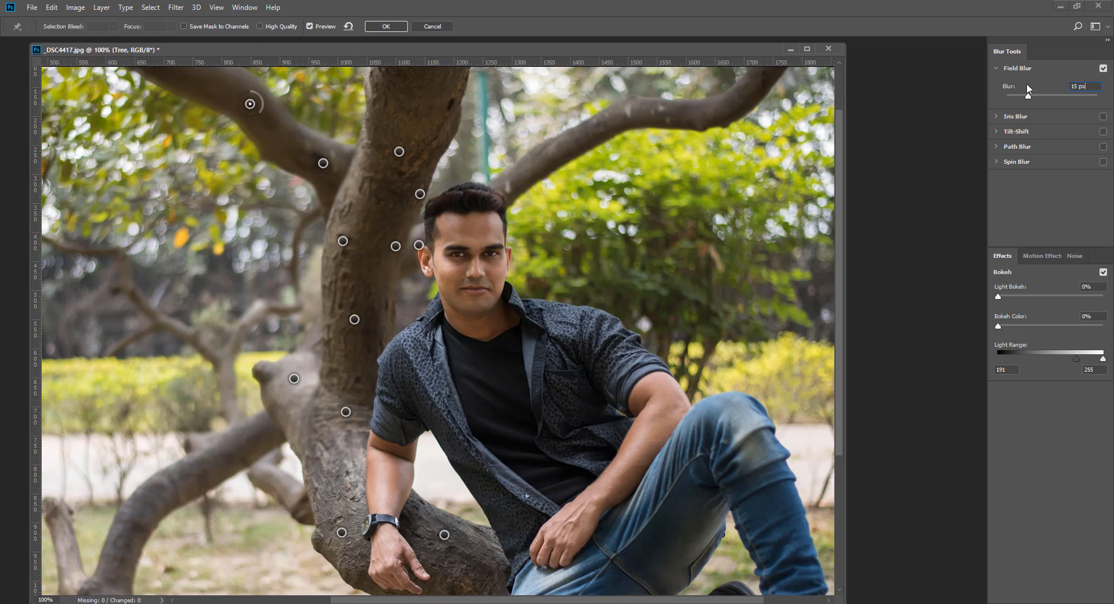
text(5)
Add a pin with 4 px blur at the outer end of the upper-left branch and shift the neighbouring middle pin slightly toward it
drag(356, 199, 515, 266)
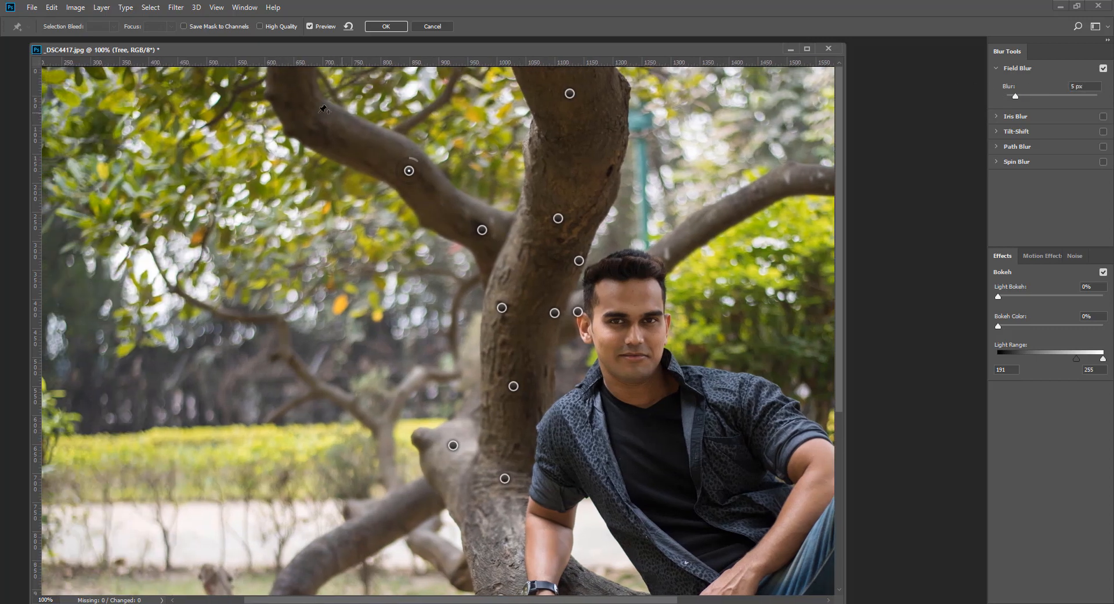
click(316, 109)
click(1101, 87)
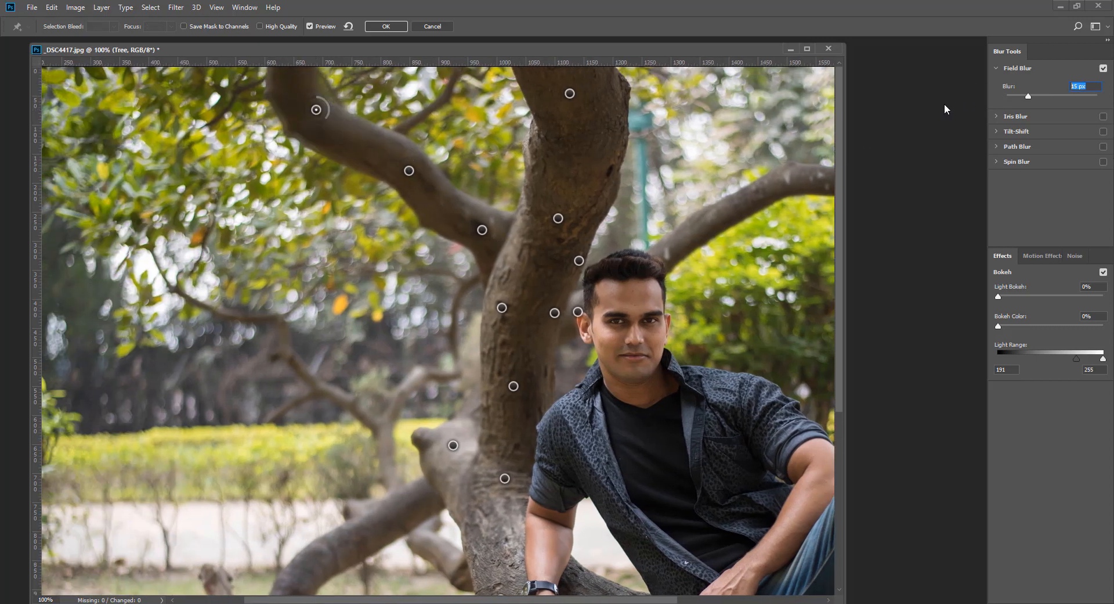
text(4)
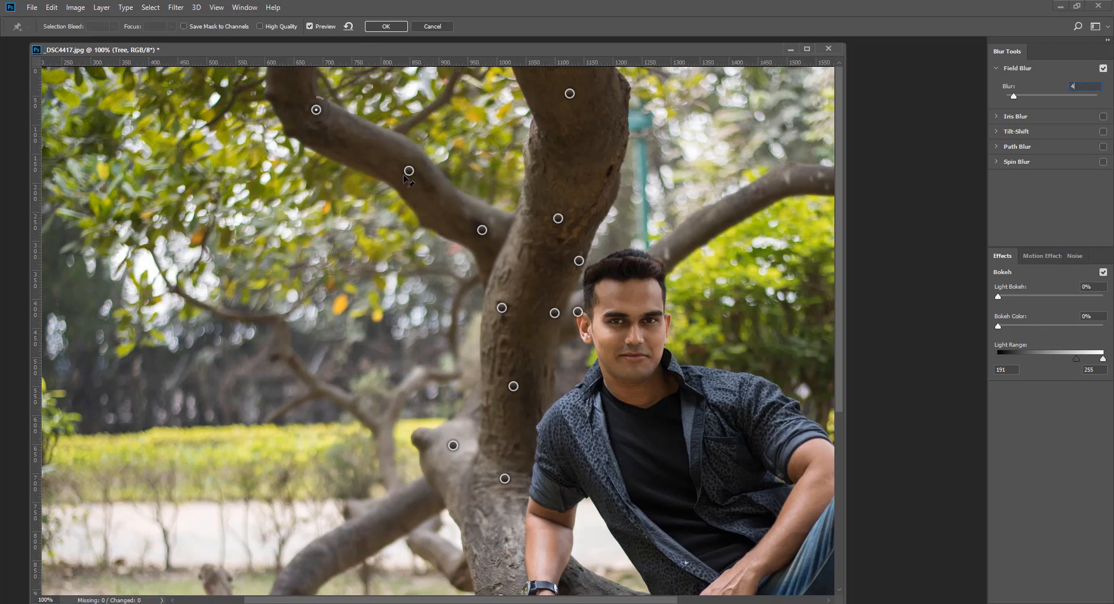
drag(409, 171, 398, 165)
Add a pin with 0 px blur on the low horizontal branch below the man's hand
drag(535, 311, 607, 104)
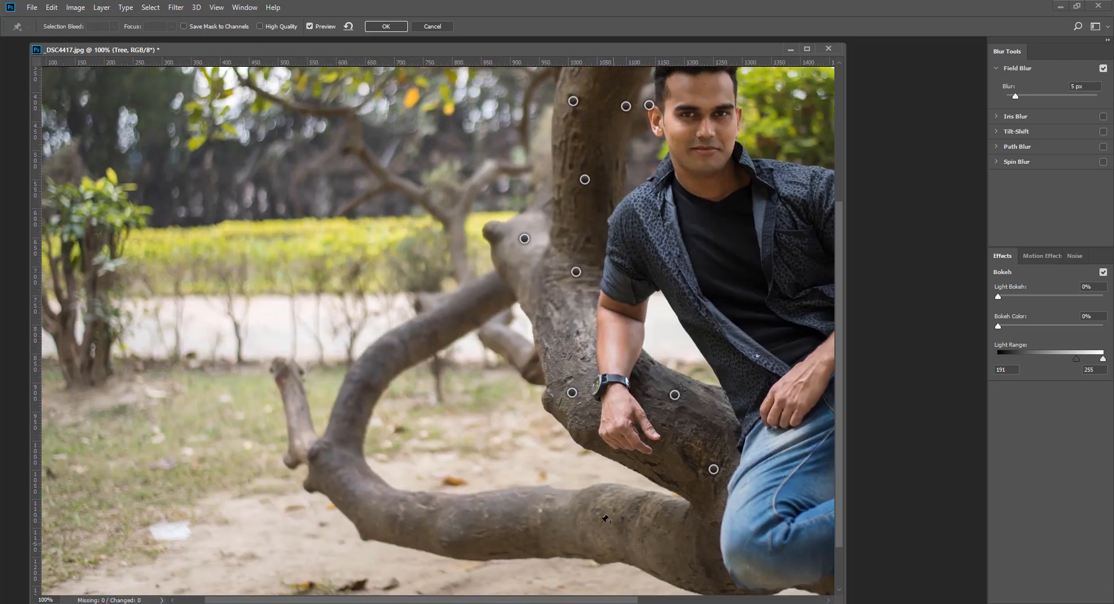
click(565, 525)
click(572, 396)
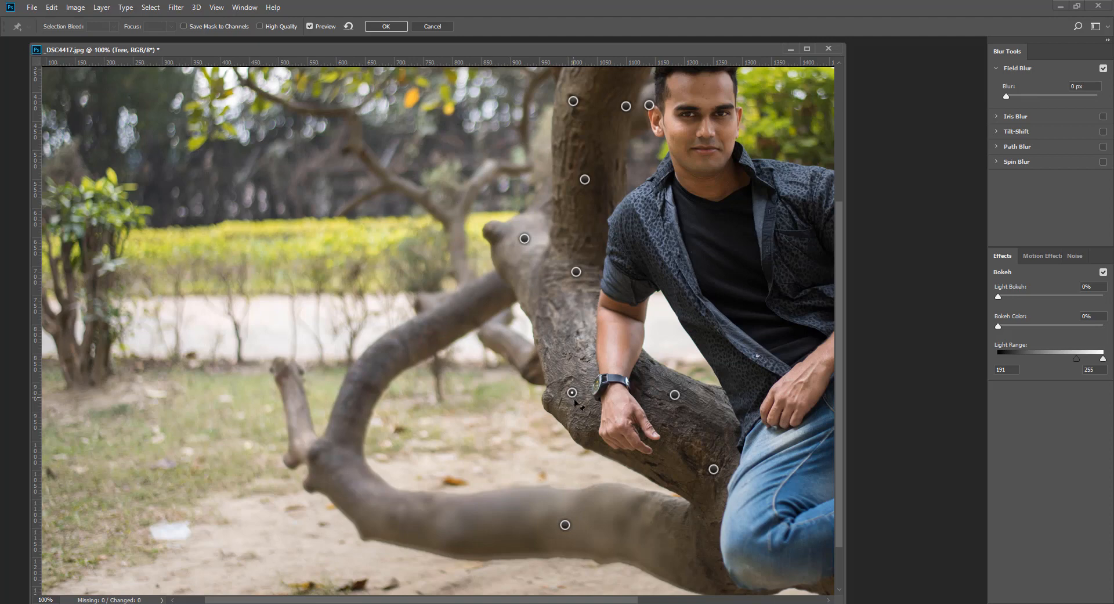
click(564, 526)
click(1096, 89)
text(0)
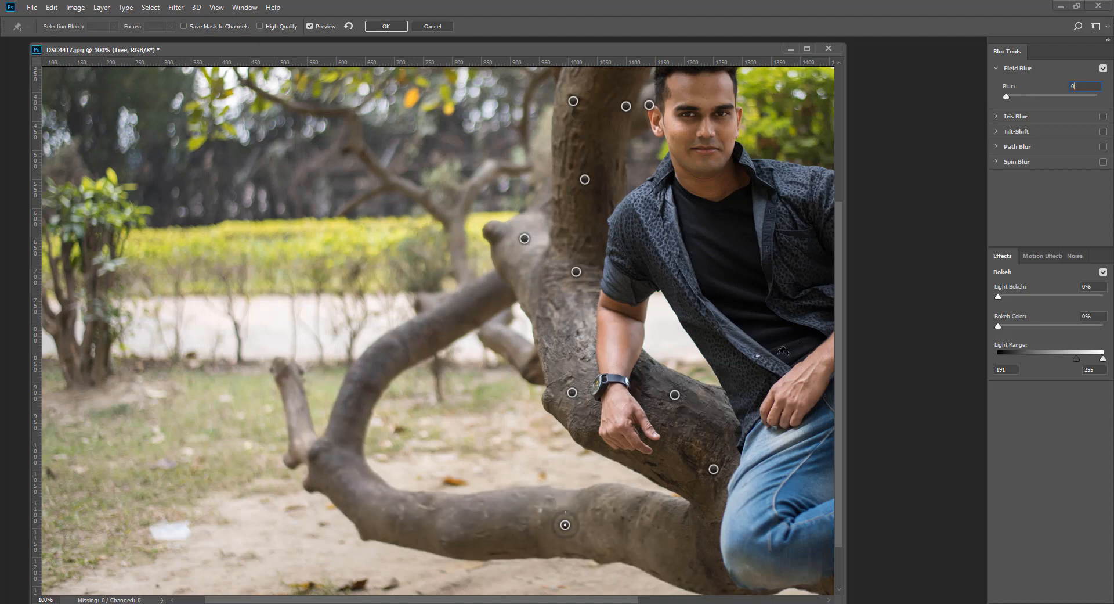
Add a pin with 0 px blur on the low branch beside the man's knee and move the previous pin closer to it
click(691, 547)
text(0)
drag(758, 360, 643, 301)
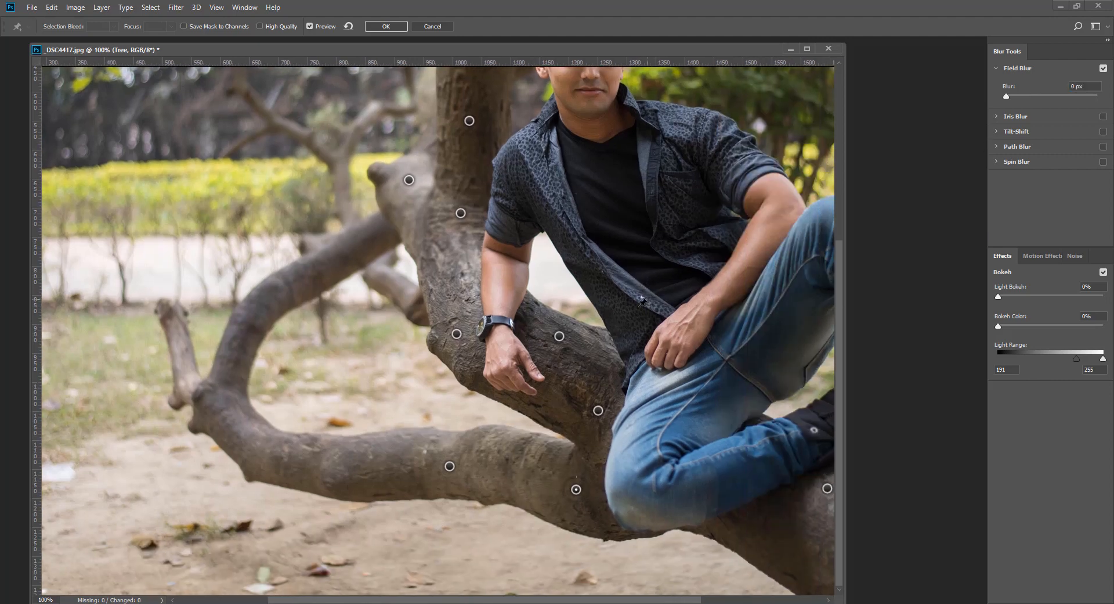
drag(449, 466, 491, 477)
Add three pins outward along the low branch, with 2 px blur on the second and 3 px on the one at the bend
click(412, 463)
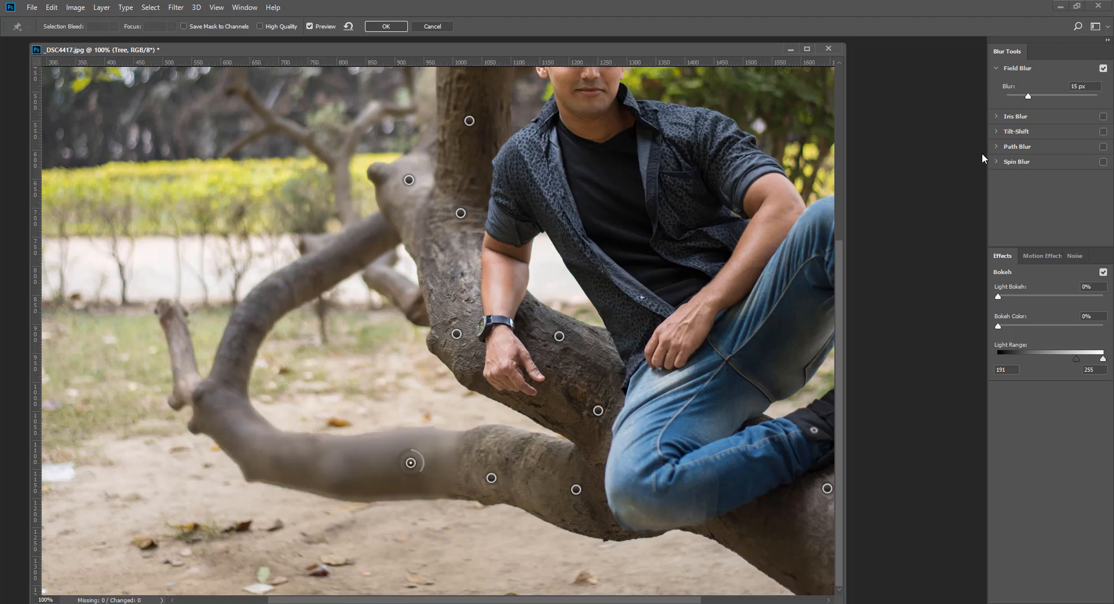
click(287, 443)
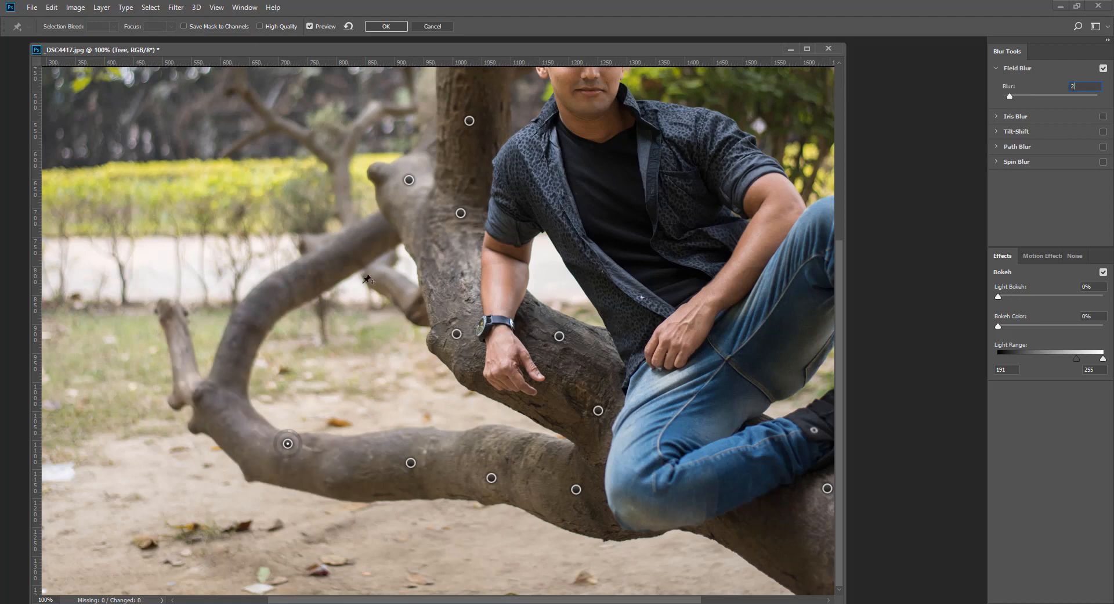
click(225, 386)
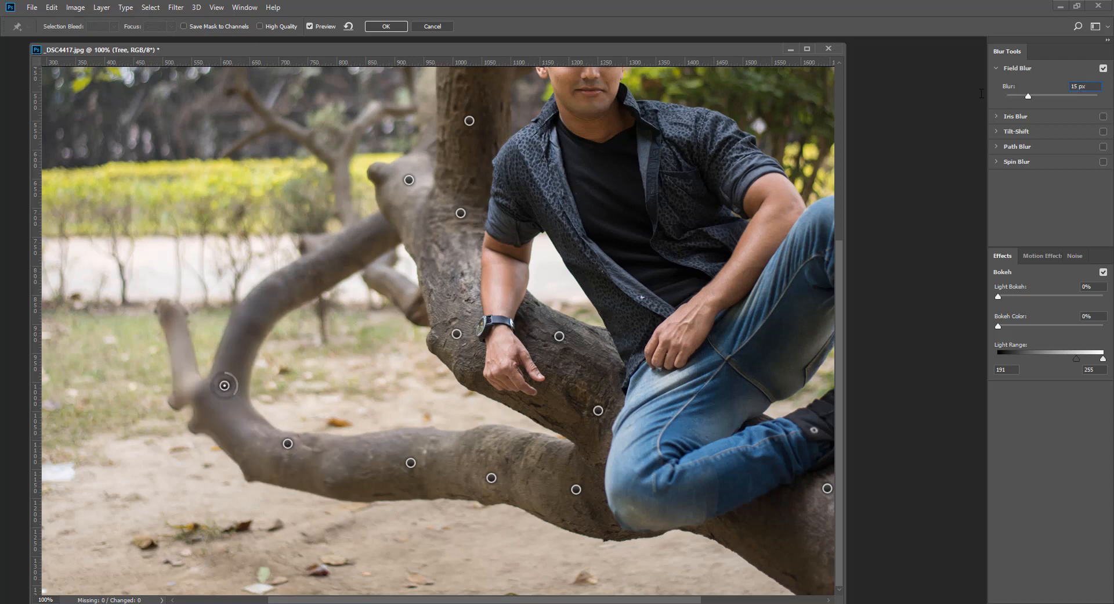
text(2)
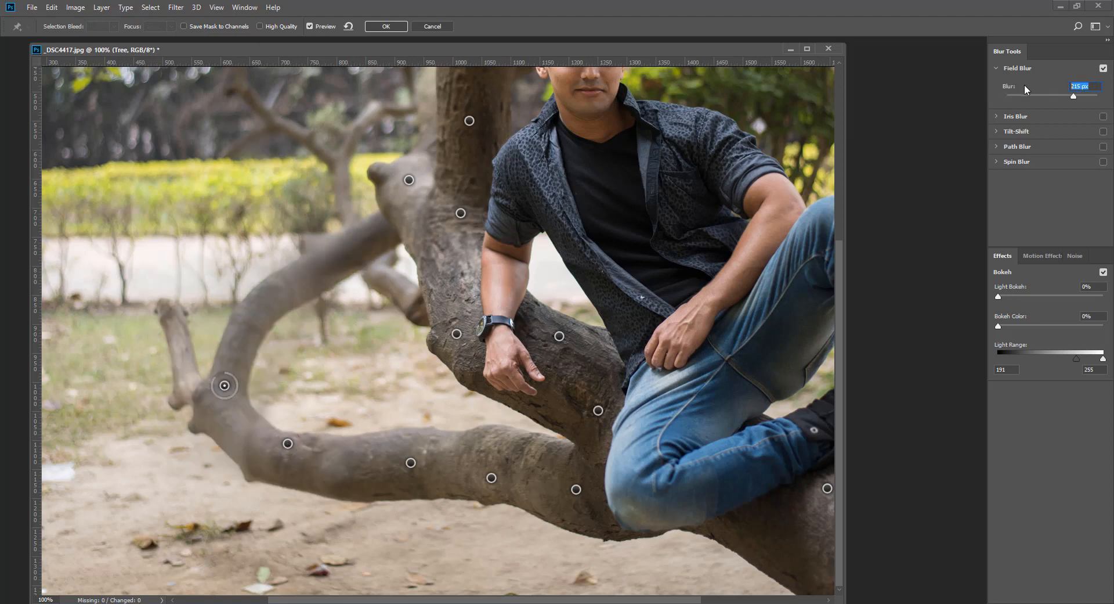
text(3)
Add two pins on the rising part of the curved branch, 5 px blur above the bend and 7 px nearer the trunk
click(266, 298)
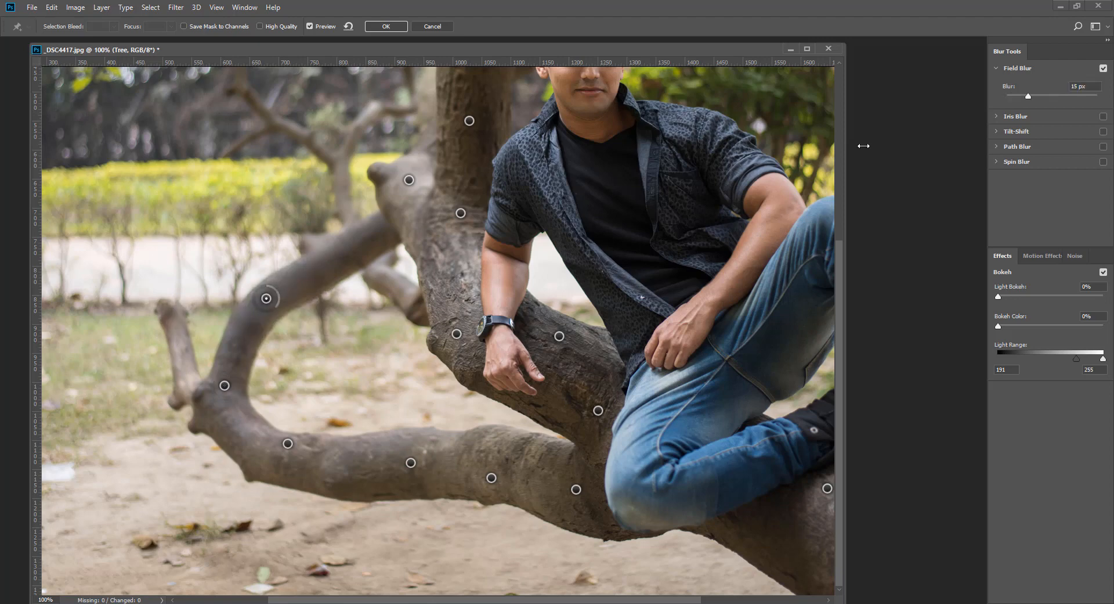
click(1016, 88)
text(5)
click(347, 253)
click(1026, 87)
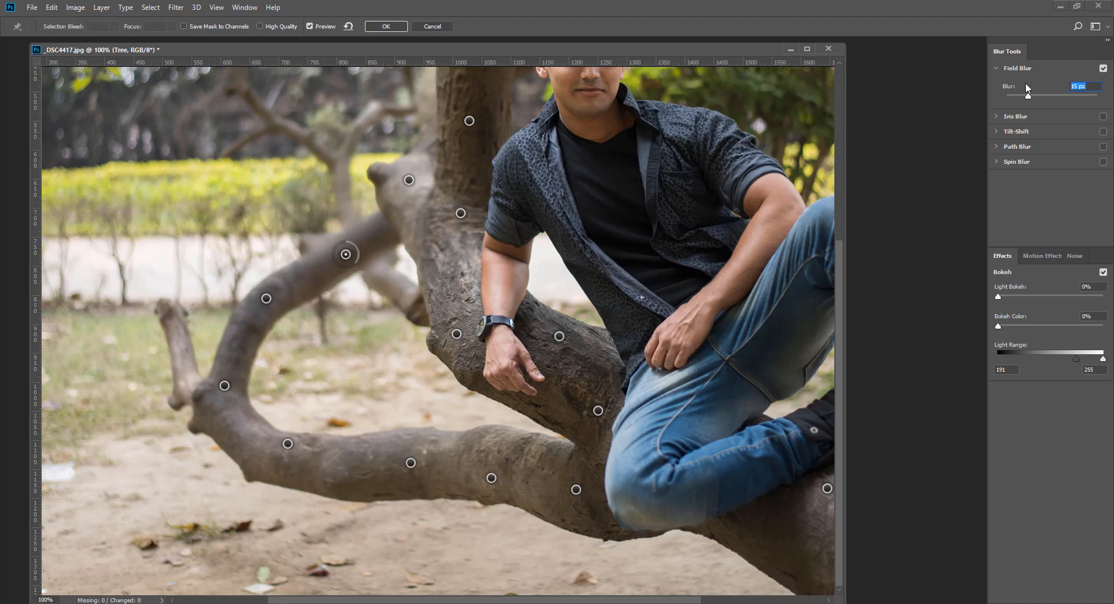
text(7)
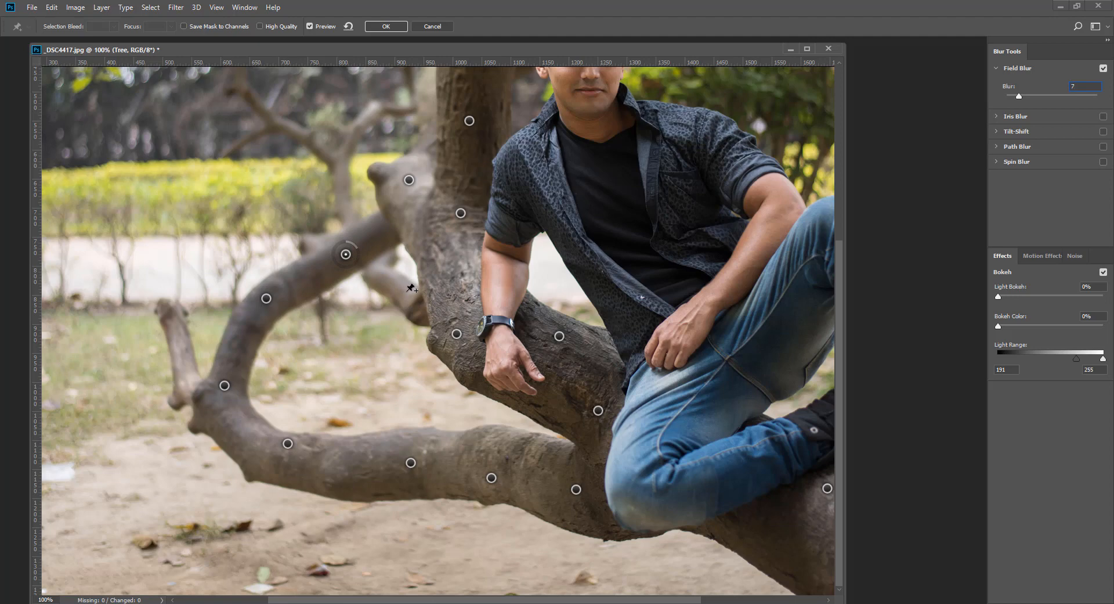
Add a pin on the short branch behind the trunk and a 10 px pin on the thin background branch, moved slightly up
click(400, 290)
click(1095, 86)
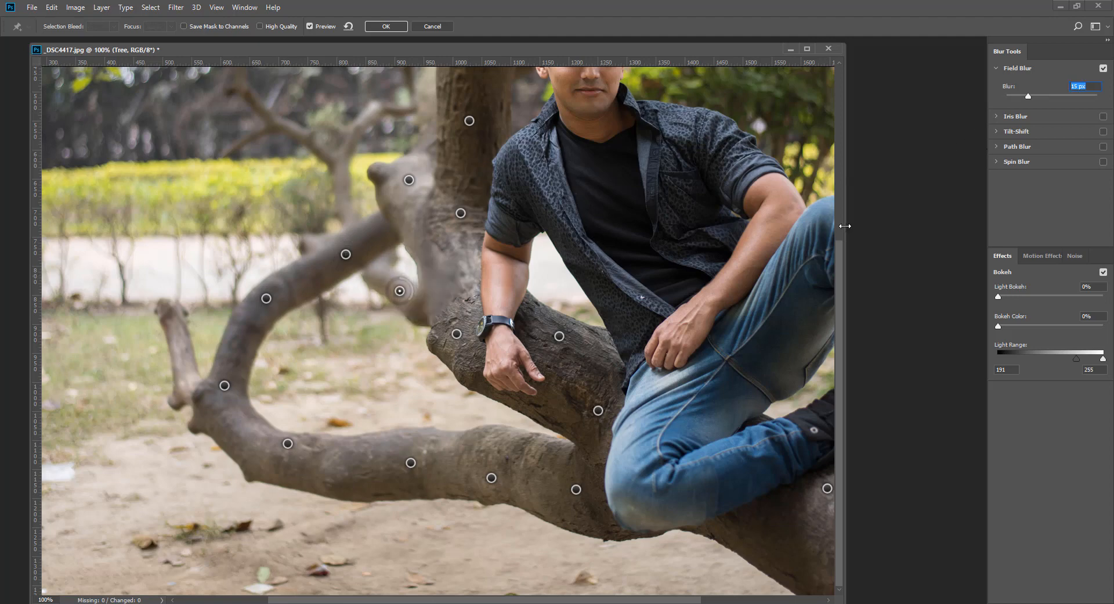
click(342, 208)
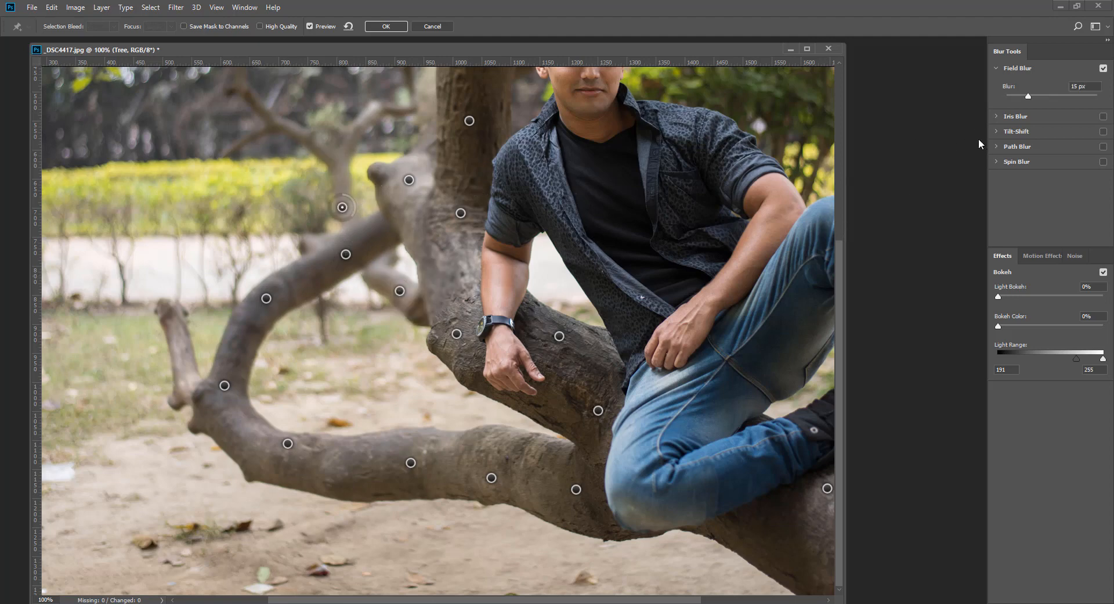
click(1024, 94)
drag(343, 207, 344, 182)
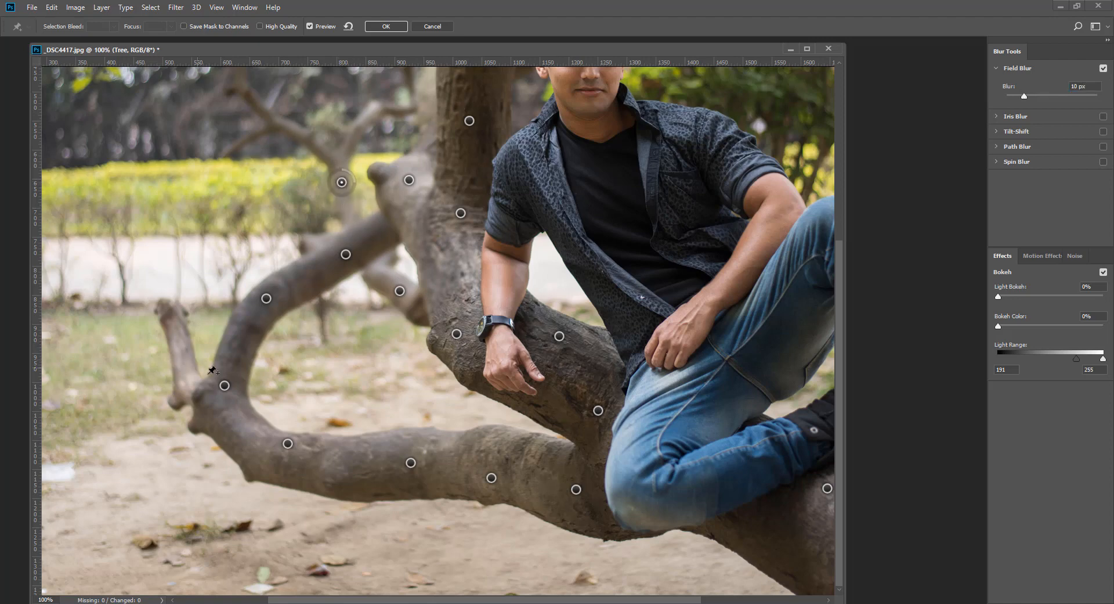
Add a pin with 5 px blur on the upright stub beside the branch's bend and nudge it slightly up
click(224, 385)
click(181, 350)
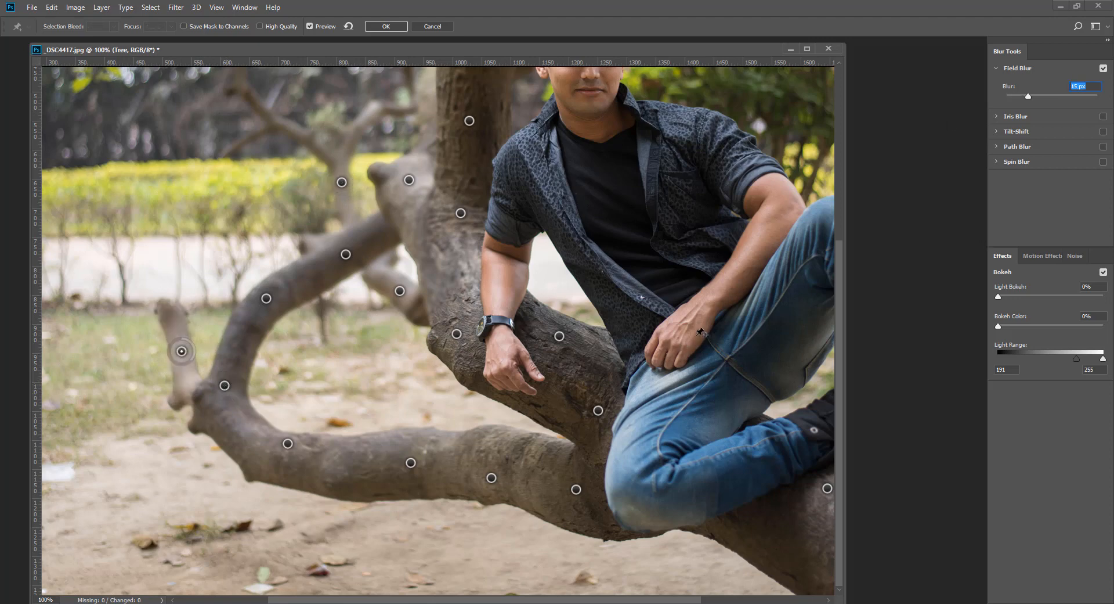
text(5)
drag(182, 350, 179, 342)
Add a pin with 3 px blur on the trunk just below the fork of the upper-left branch
mouse_move(587, 376)
mouse_down()
mouse_move(484, 376)
mouse_move(503, 357)
mouse_move(481, 352)
mouse_move(524, 554)
mouse_up()
drag(452, 392, 414, 454)
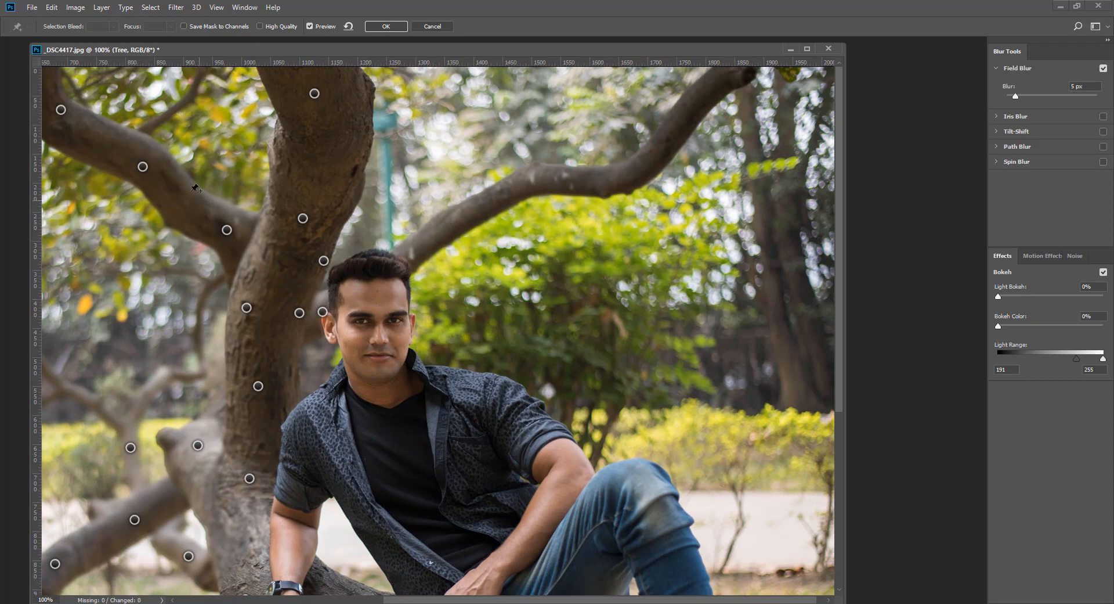
scroll(337, 230, left, 5)
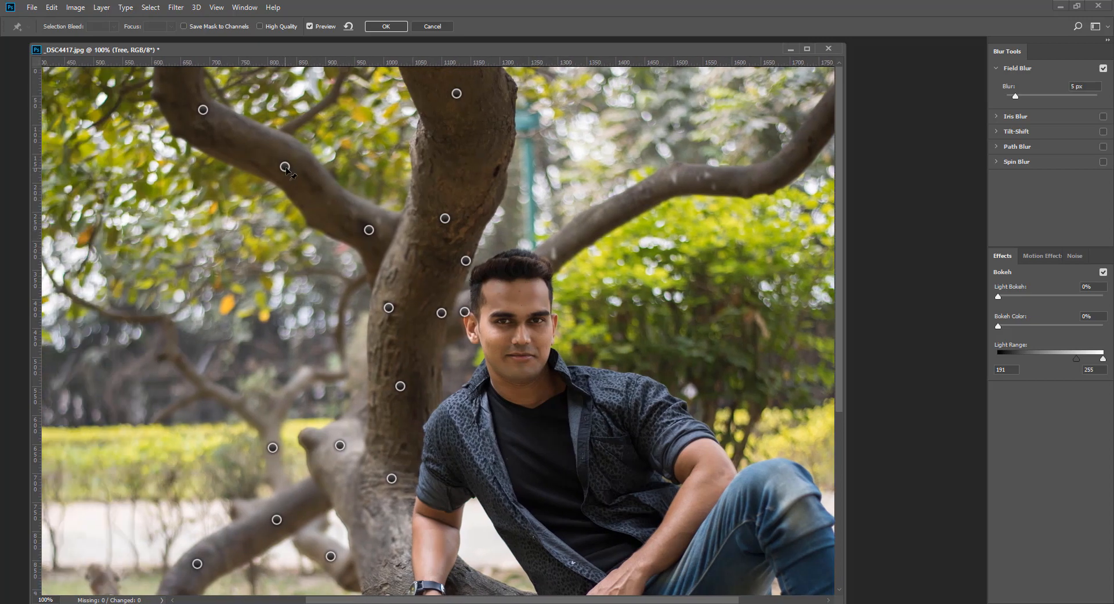
scroll(351, 216, right, 1)
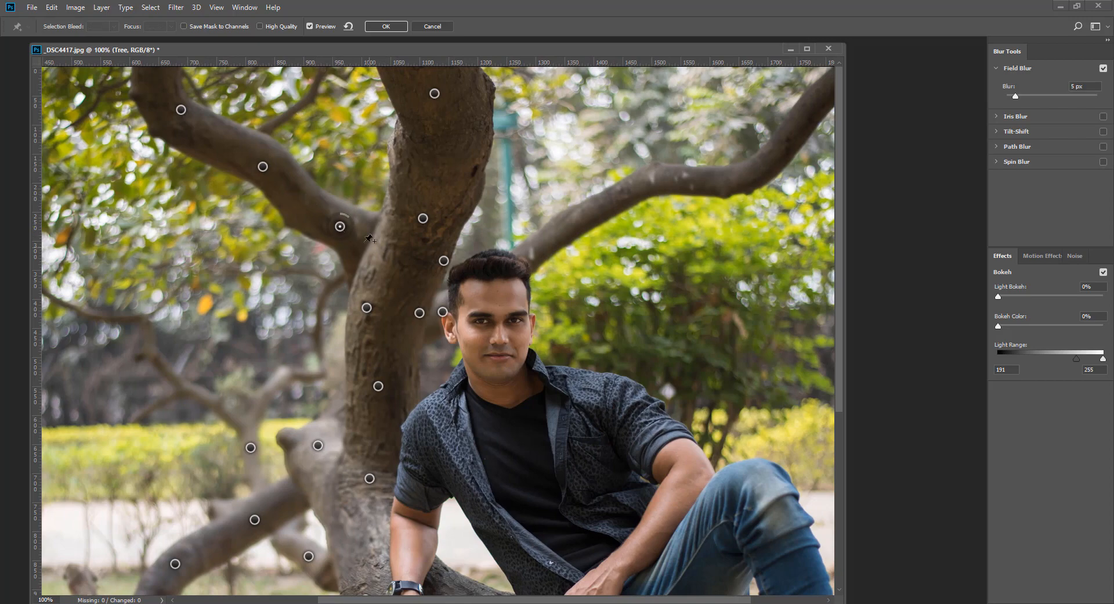
click(367, 308)
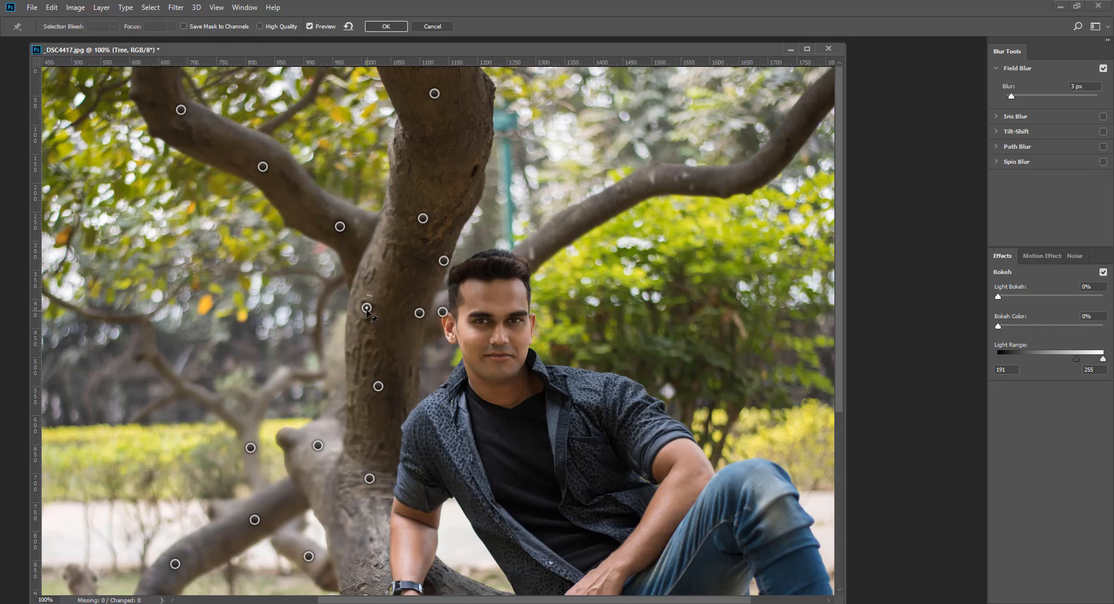
click(372, 261)
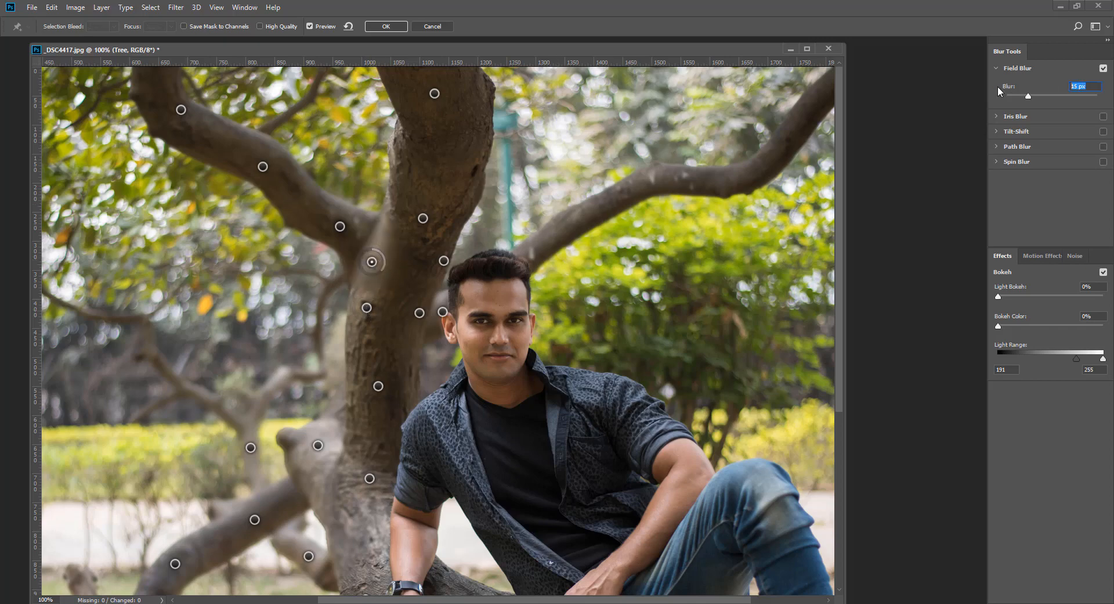
text(3)
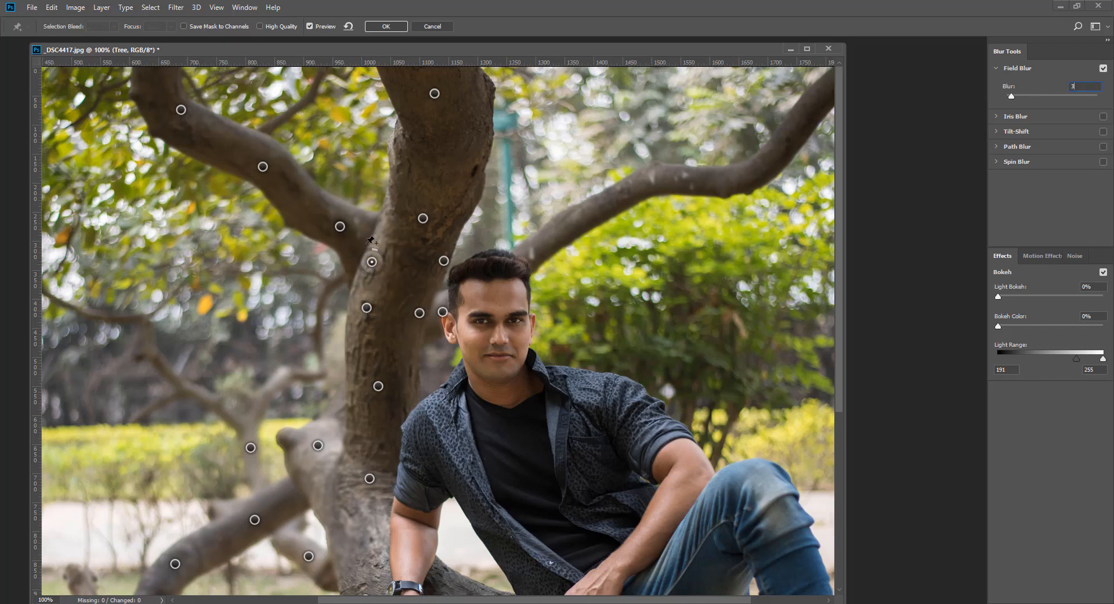
Fine-tune the position of the pin below the fork, shifting it slightly up and inward on the trunk
mouse_move(372, 261)
mouse_down()
mouse_move(583, 206)
mouse_move(227, 309)
mouse_move(363, 258)
mouse_move(390, 259)
mouse_move(378, 262)
mouse_up()
mouse_move(373, 257)
mouse_down()
mouse_move(279, 337)
mouse_move(379, 261)
mouse_up()
click(379, 258)
click(341, 226)
click(378, 257)
Set the blur of the upper-left branch's pin nearest the fork to 6 px
click(339, 227)
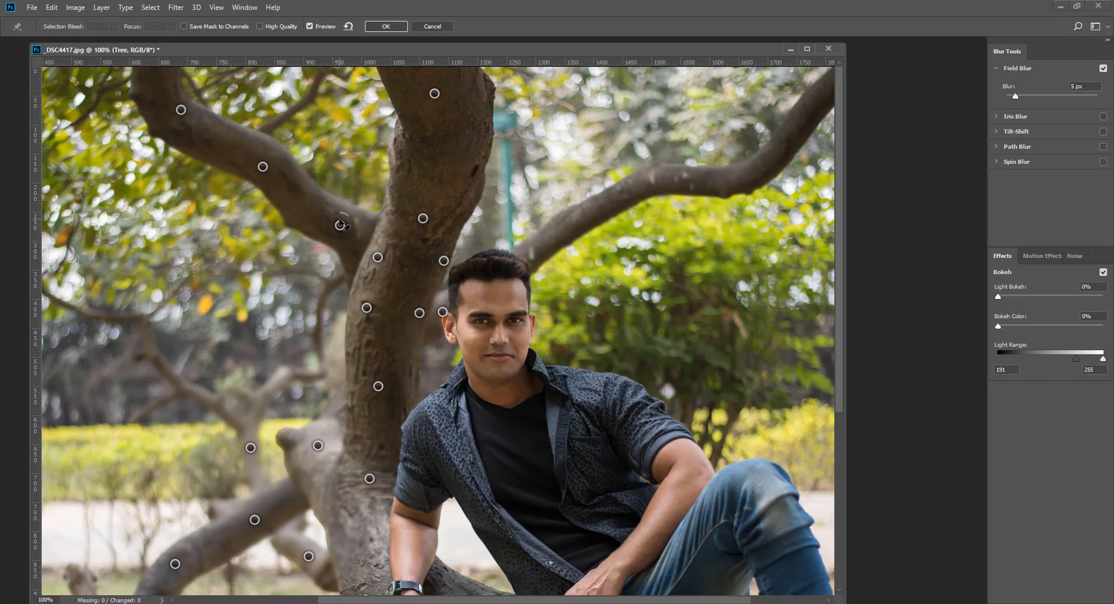
drag(1086, 86, 977, 92)
text(56)
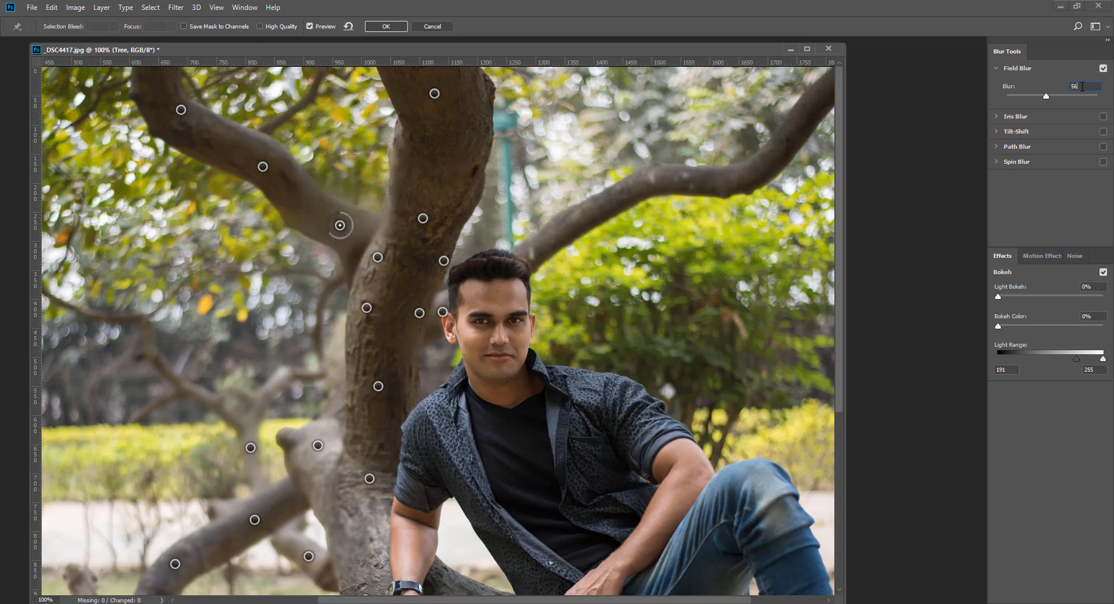
drag(1082, 86, 1001, 89)
text(6)
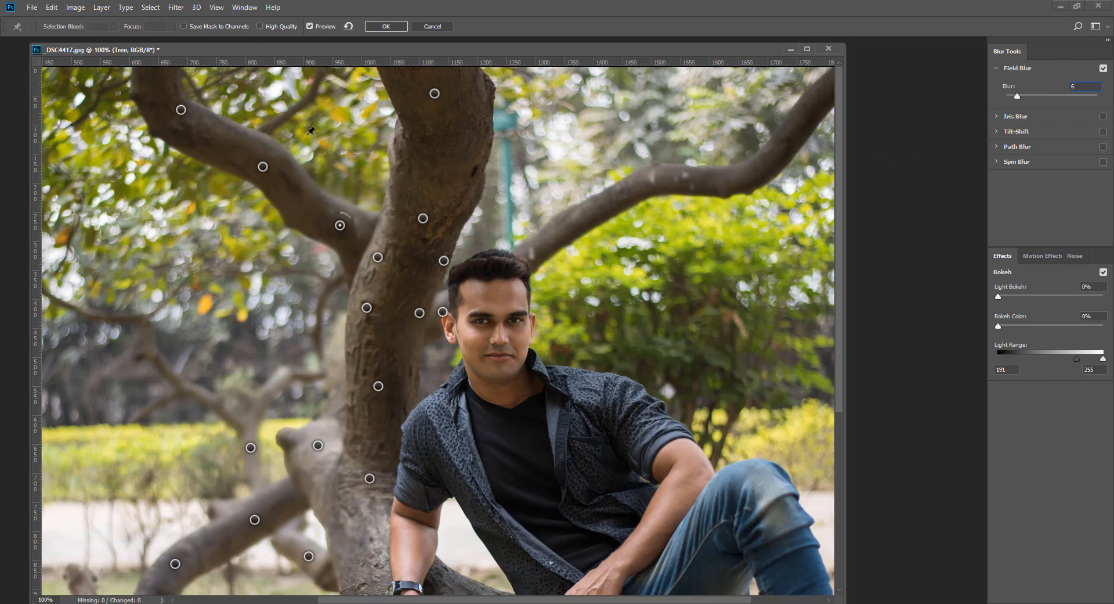
Set the upper-left branch's middle pin to 4 px blur, then shift its outermost pin outward and set it to 5 px
click(263, 166)
drag(1083, 87, 987, 113)
text(4)
drag(181, 109, 169, 111)
drag(1096, 89, 1044, 91)
text(5)
Set the uppermost trunk pin's blur to 0 px and bring it and the pin below it closer together
click(434, 94)
text(2)
drag(434, 94, 440, 129)
drag(423, 218, 426, 206)
Add a pin with 10 px blur on the right branch just beyond the man's head and nudge it outward
drag(594, 379, 582, 201)
key(ctrl+minus)
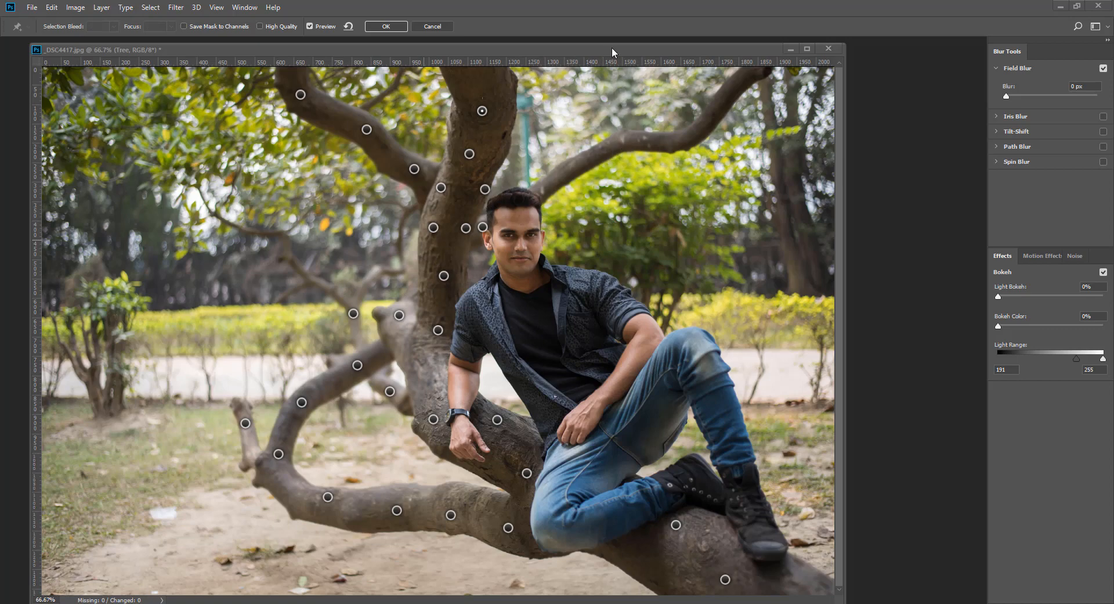
drag(611, 47, 636, 48)
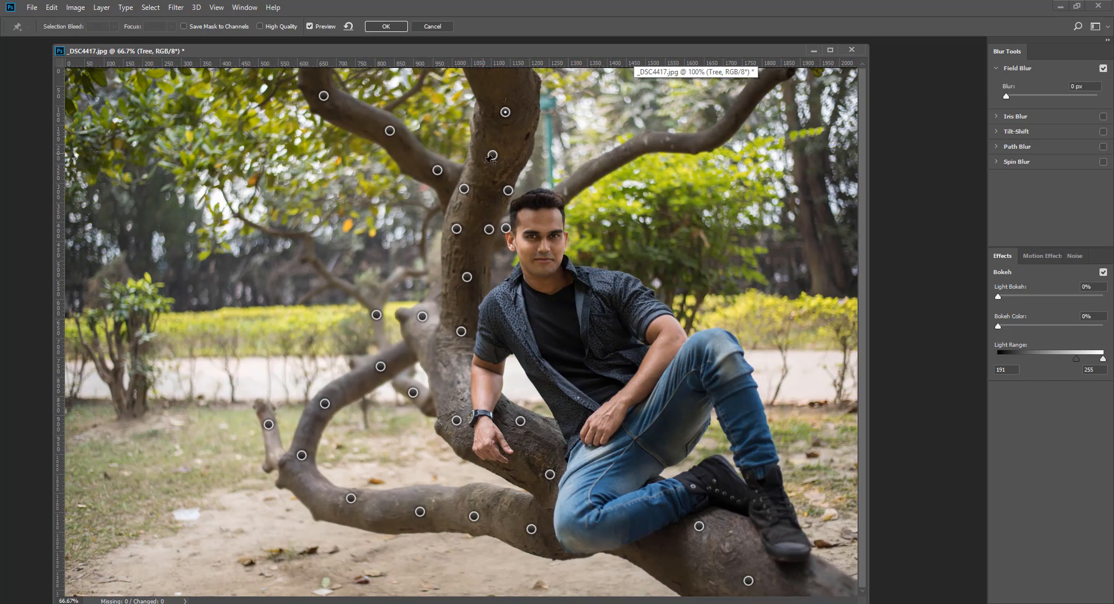
click(592, 173)
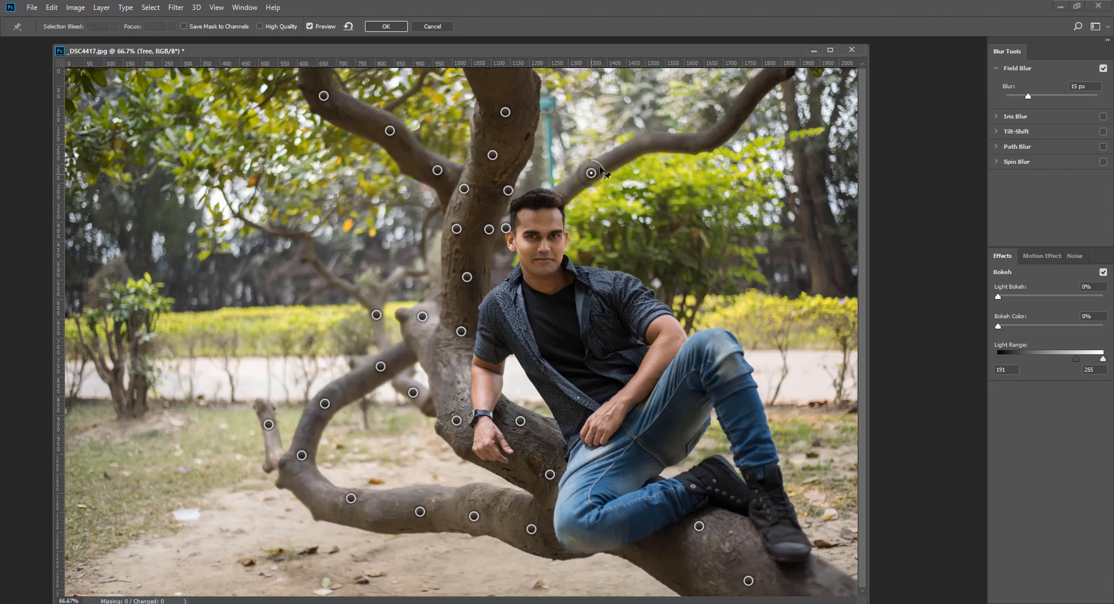
drag(591, 173, 595, 169)
click(1095, 86)
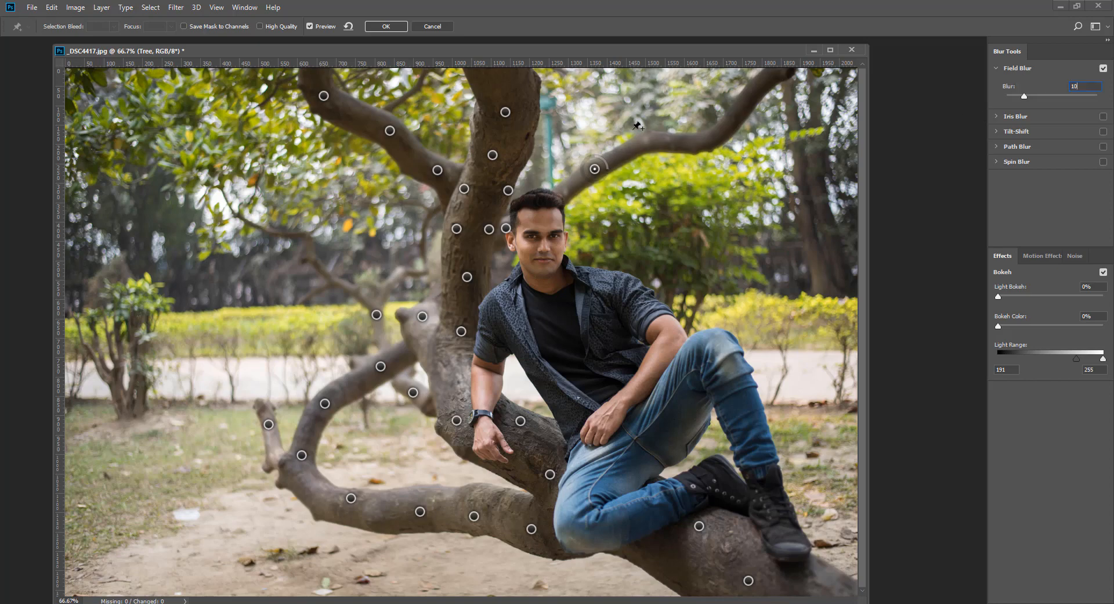
Add three pins along the right branch out to its tip, giving the outer two 15 px blur
click(665, 142)
drag(1028, 96, 946, 114)
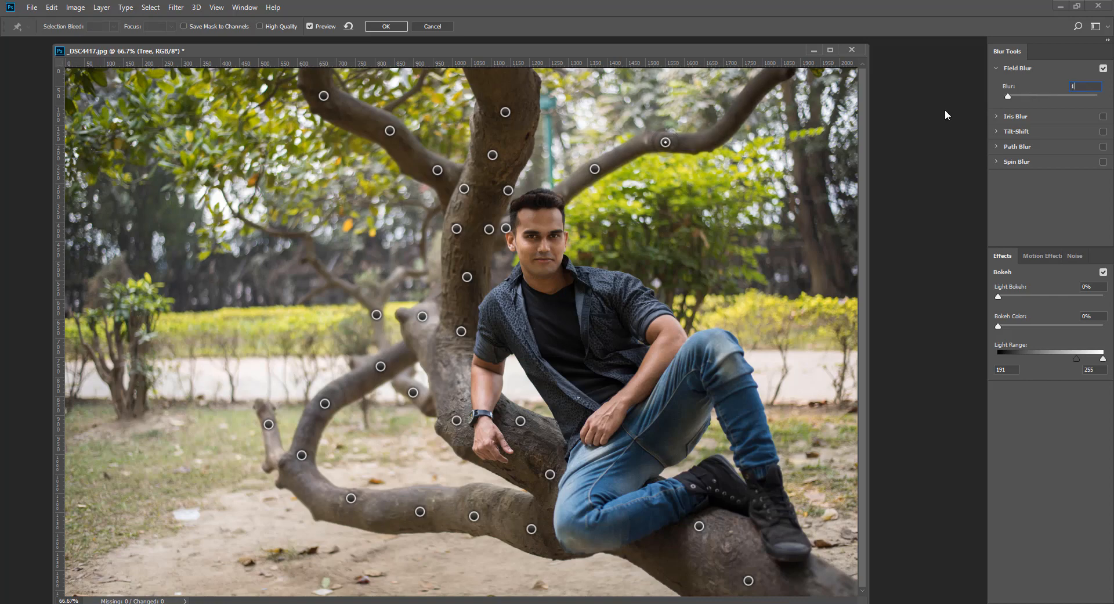
drag(737, 128, 738, 117)
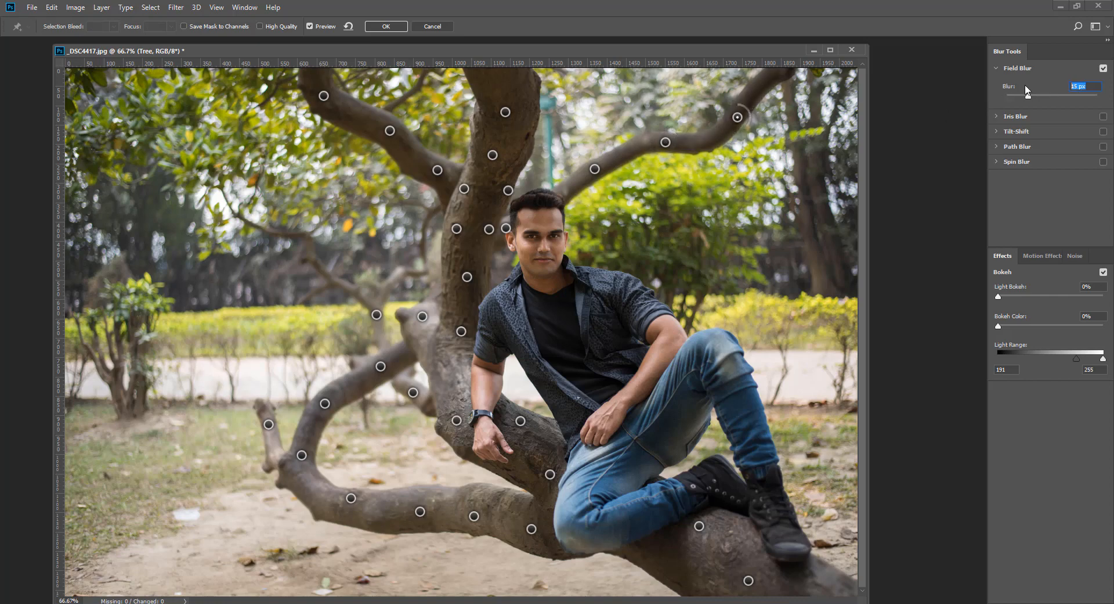
click(763, 84)
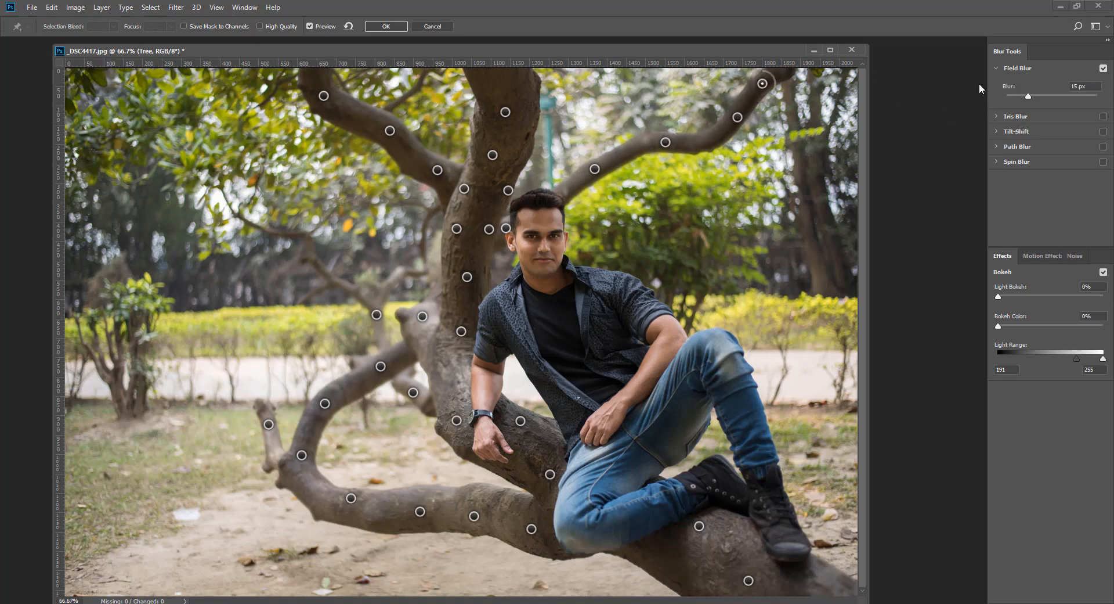
drag(1029, 95, 1026, 88)
Set the right branch's pin nearest the man's head to 8 px blur and apply the Field Blur to the Tree layer
click(595, 168)
click(1018, 89)
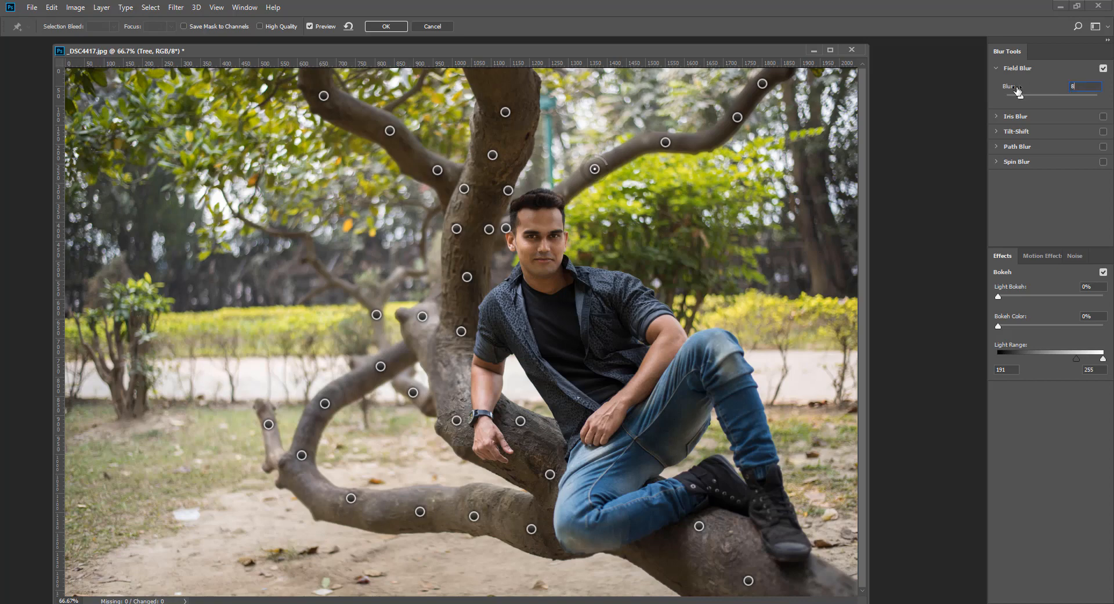
click(666, 142)
click(738, 117)
click(377, 25)
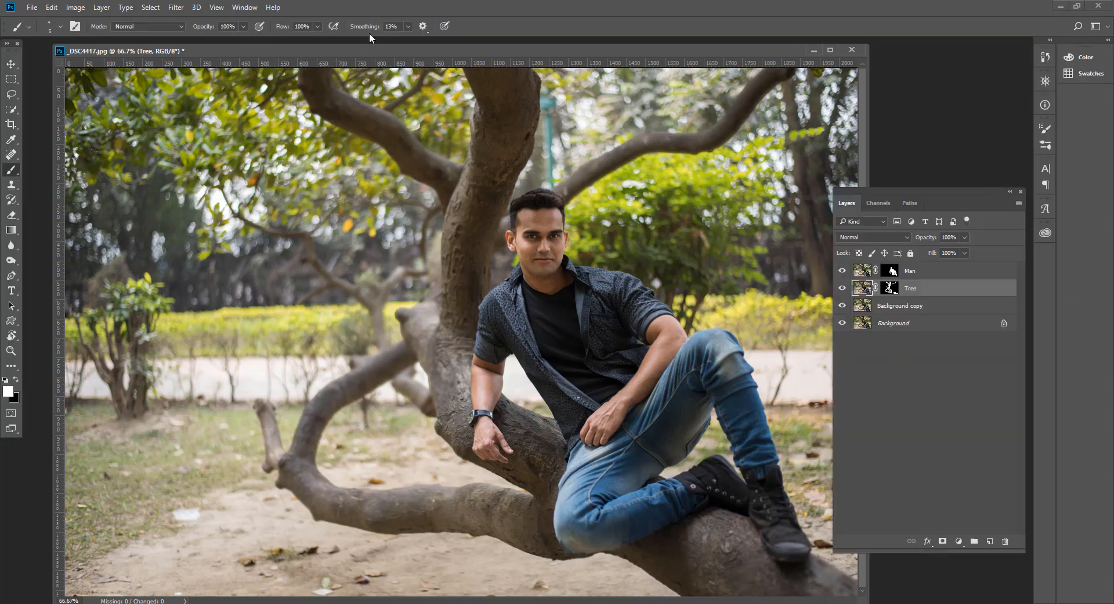
Compare the image with and without the Man, Tree and Background copy layers by switching their visibility off and on
drag(843, 272, 843, 286)
click(842, 304)
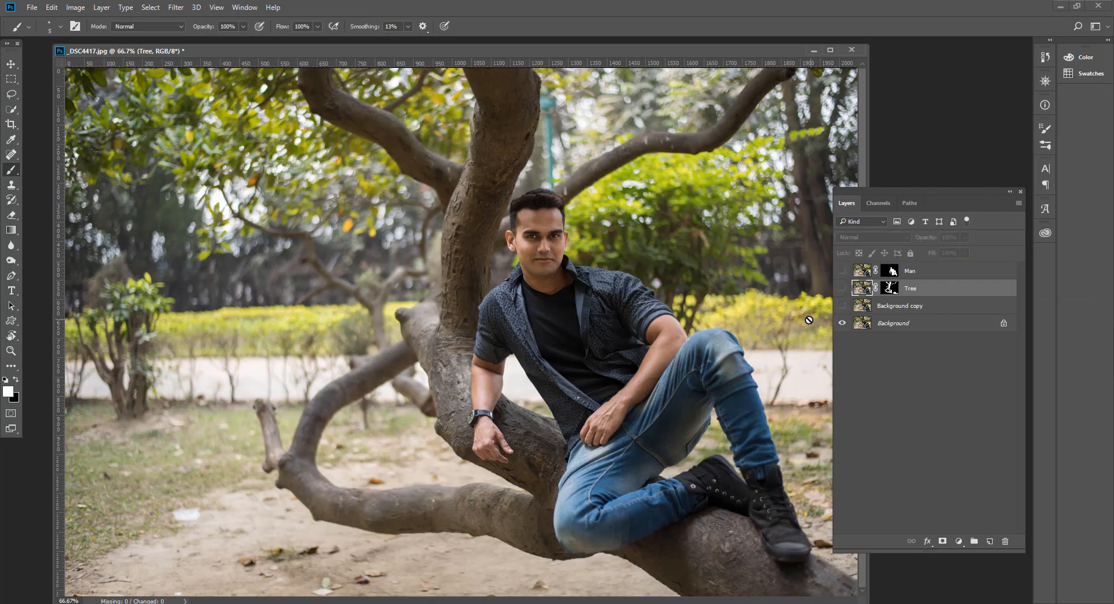
click(843, 307)
click(843, 289)
click(843, 289)
click(842, 271)
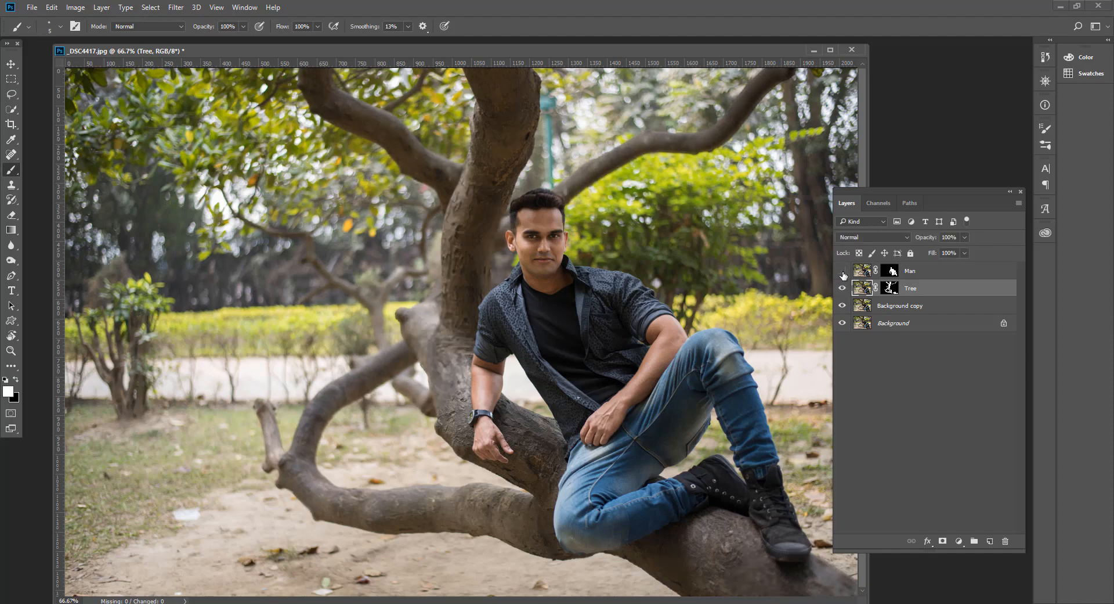
click(862, 272)
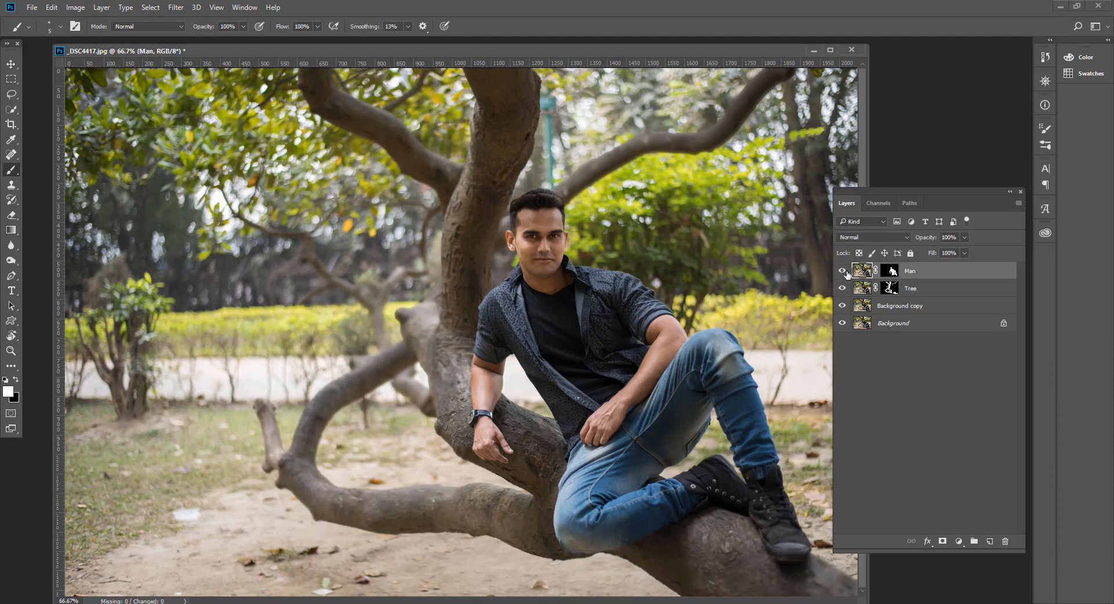
Select the Background copy layer and start a Field Blur on it
click(883, 304)
click(843, 289)
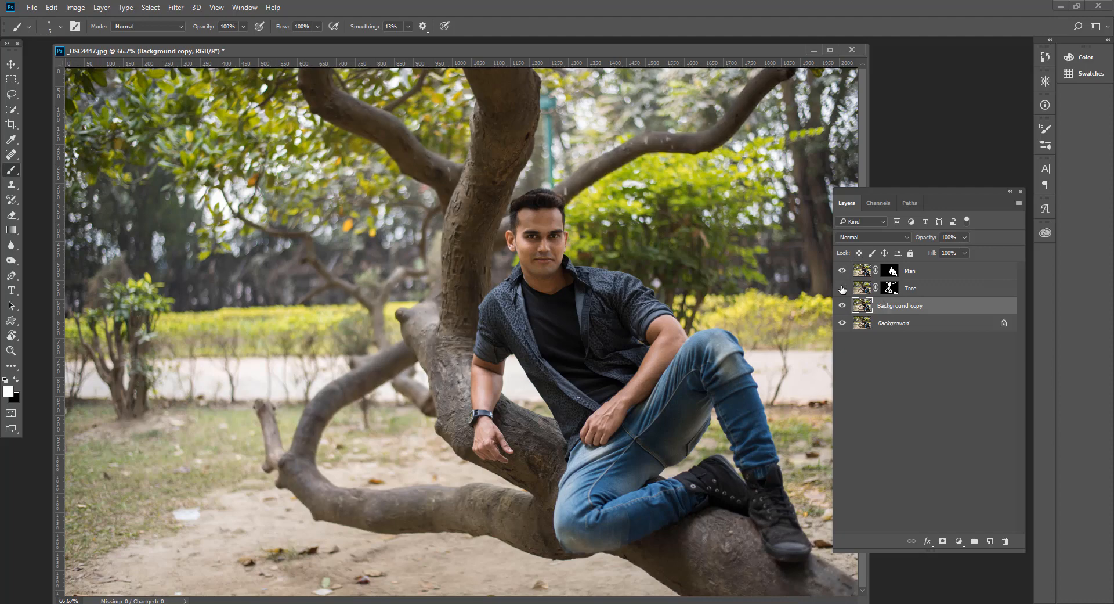
click(843, 273)
click(842, 289)
mouse_move(666, 55)
mouse_down()
mouse_move(699, 59)
mouse_move(683, 49)
mouse_up()
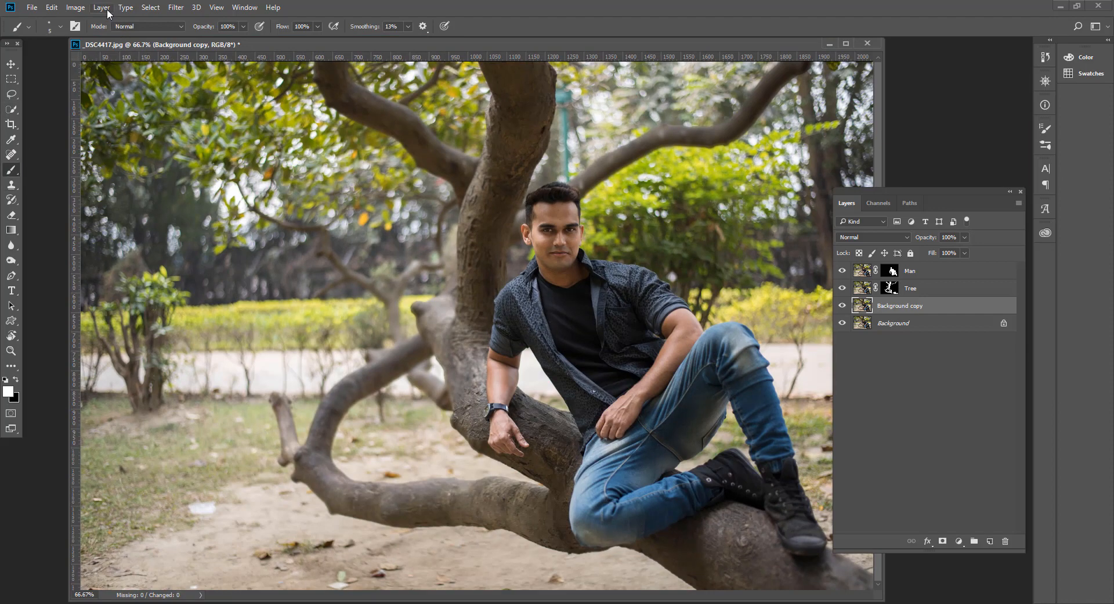
click(75, 7)
mouse_move(74, 22)
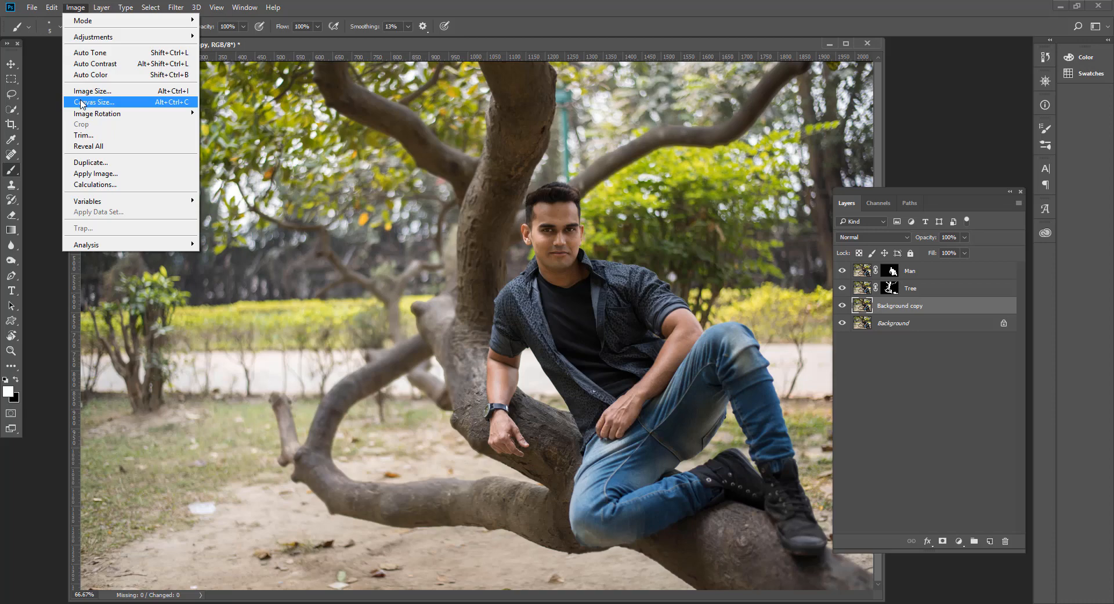
mouse_move(176, 7)
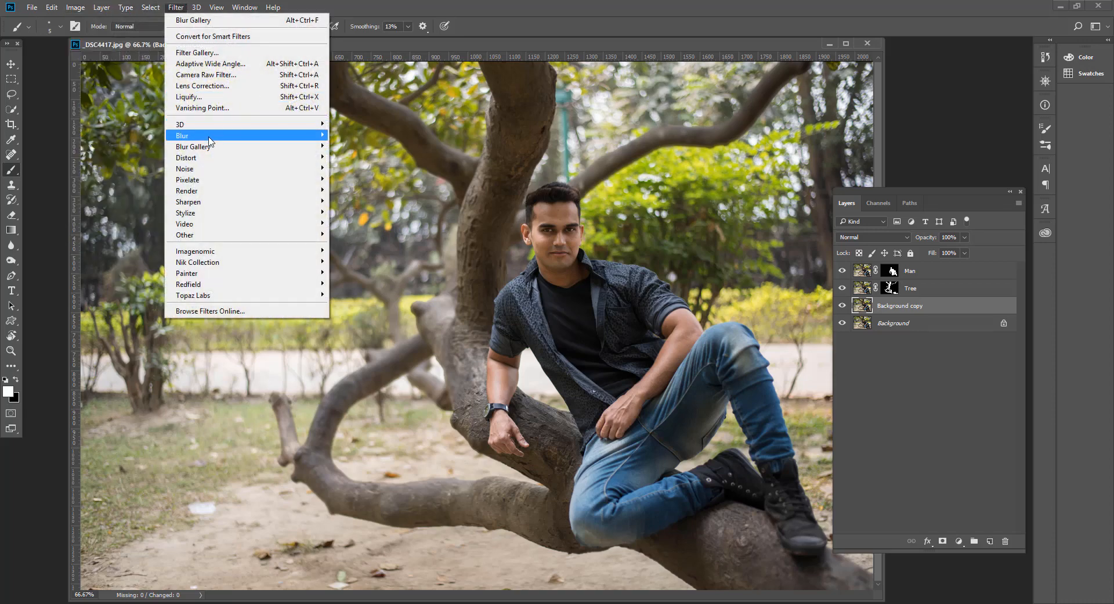
mouse_move(208, 146)
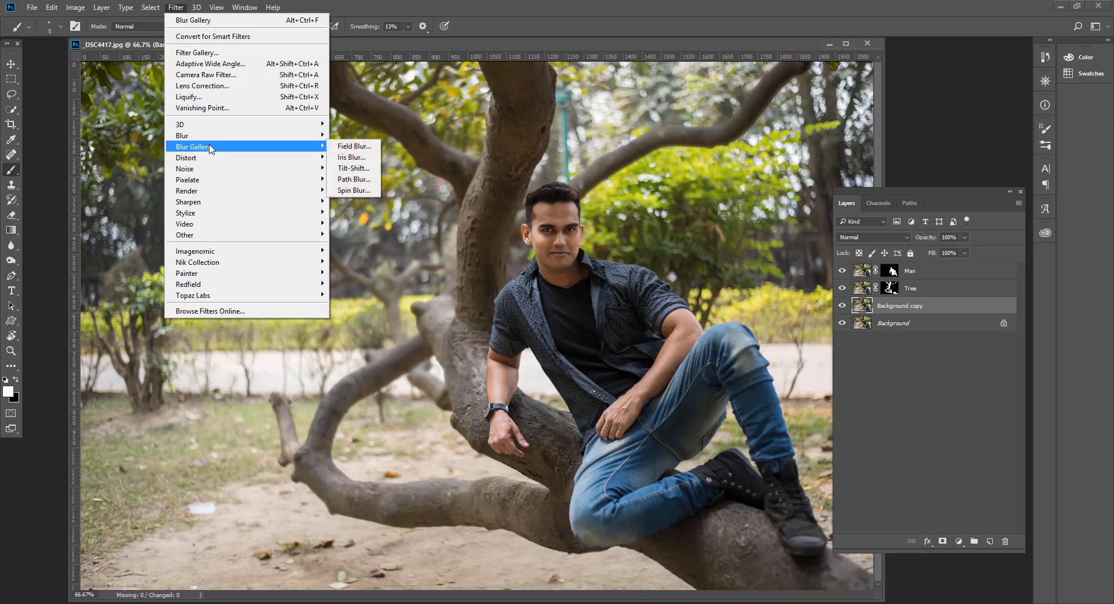
click(354, 146)
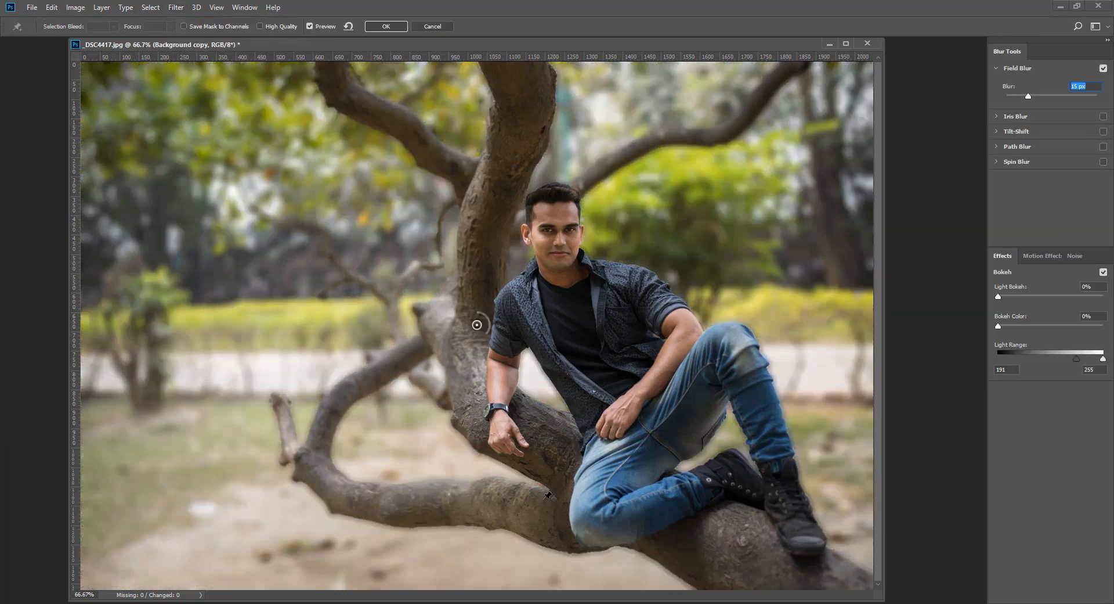
Move the initial blur pin to the foreground ground below the tree trunk and set its blur to 6 px
drag(477, 325, 544, 573)
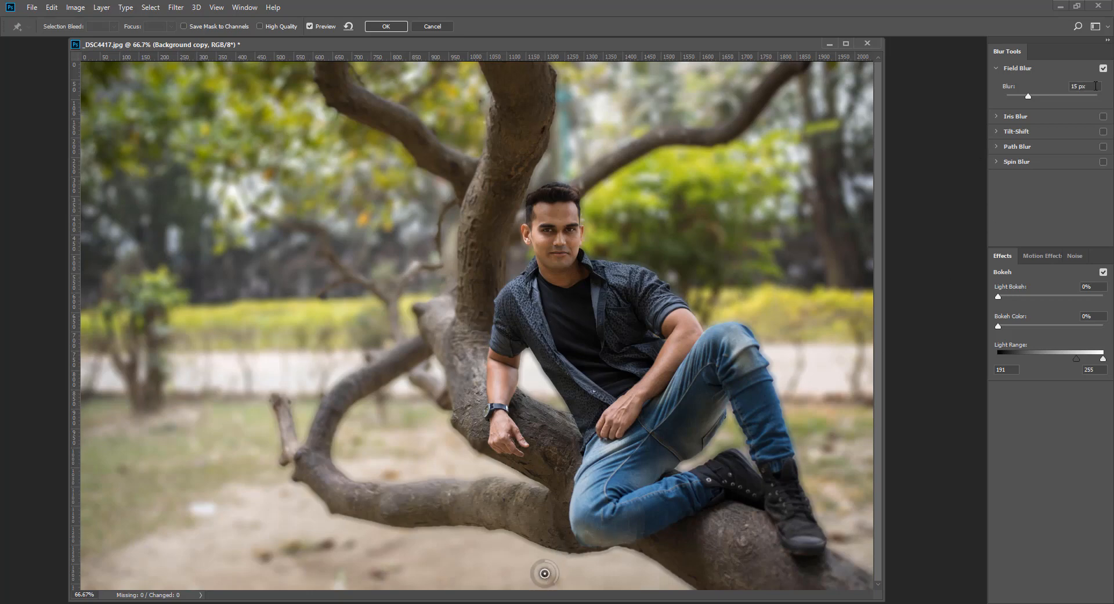
click(1095, 86)
text(10)
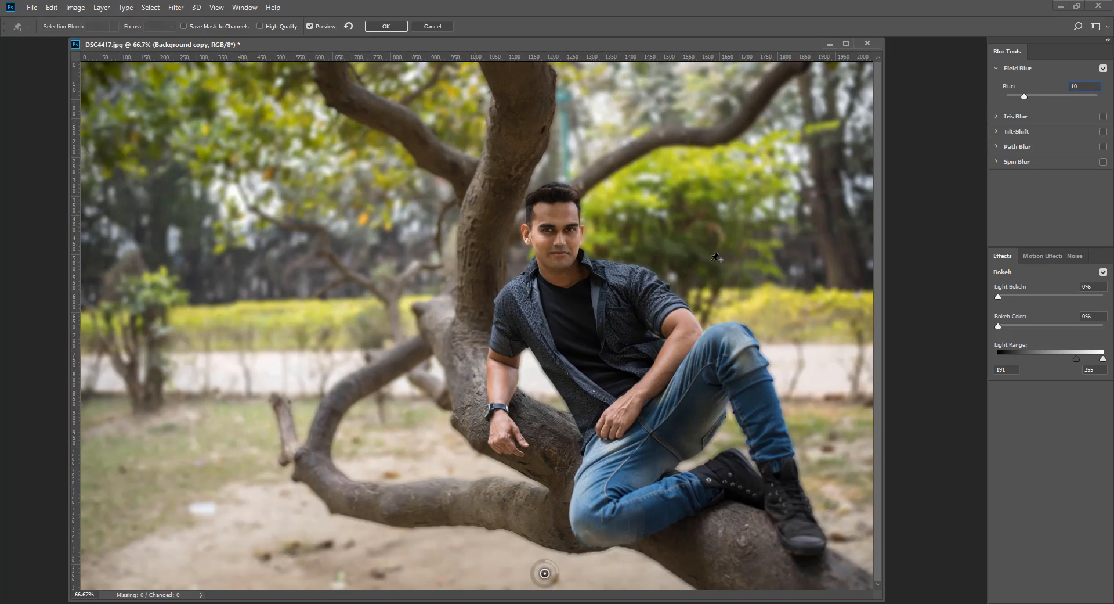
drag(1091, 86, 1015, 86)
text(8)
text(6)
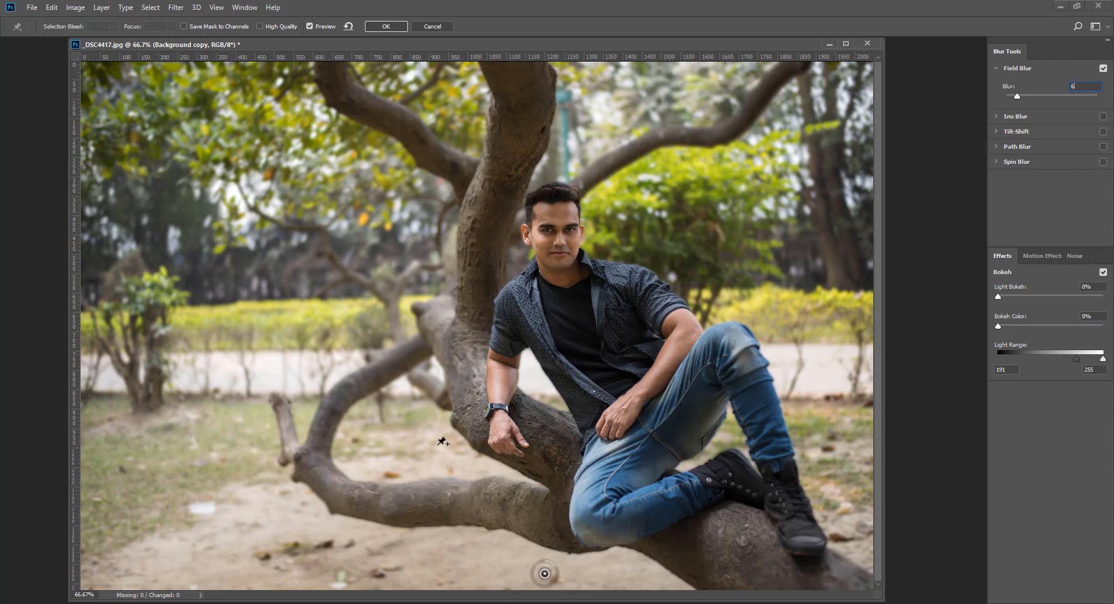
Add three more pins with 6 px blur along the foreground ground and nudge the one beside the boots slightly up and inward
click(390, 570)
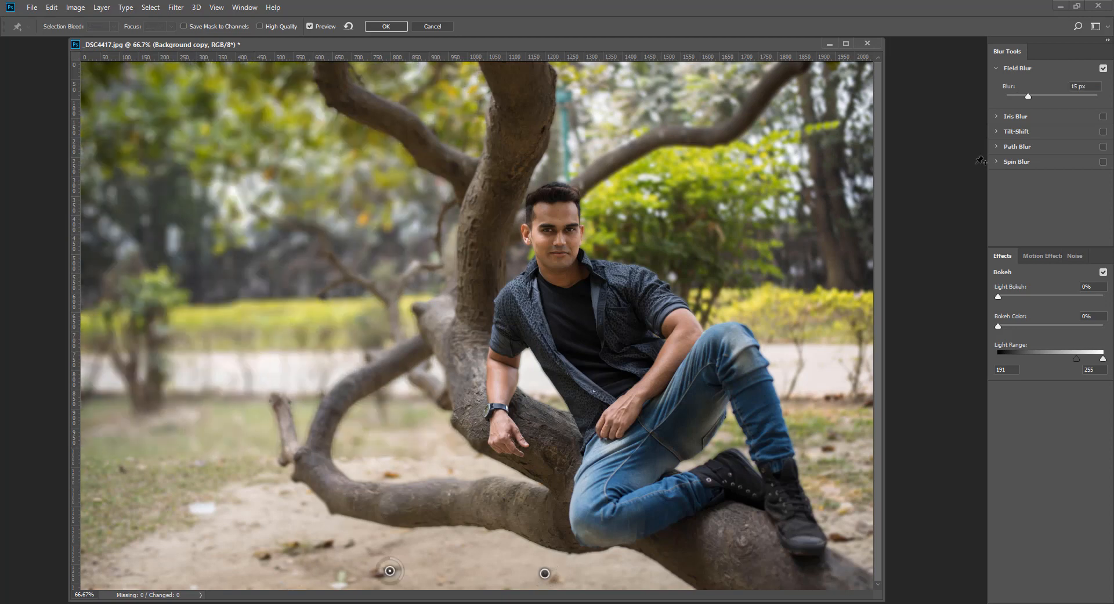
click(201, 572)
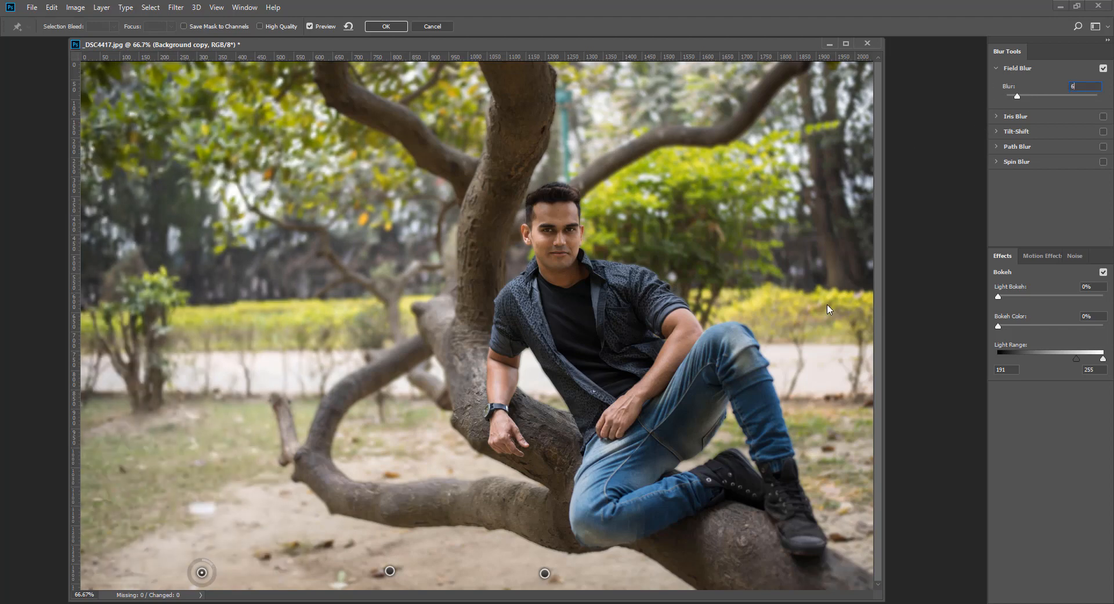
click(868, 554)
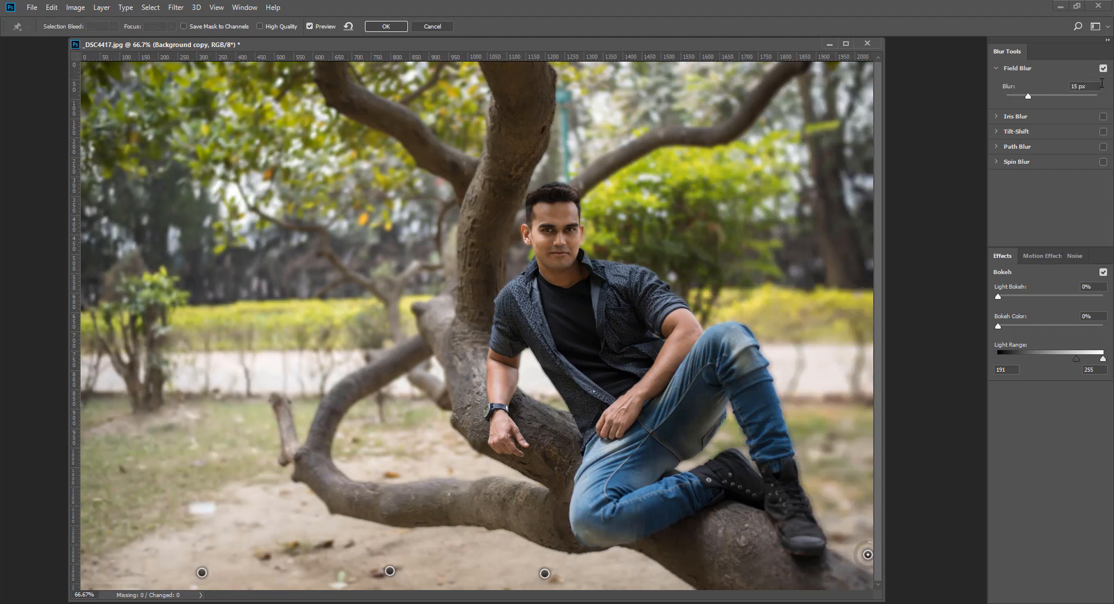
click(1083, 86)
text(6)
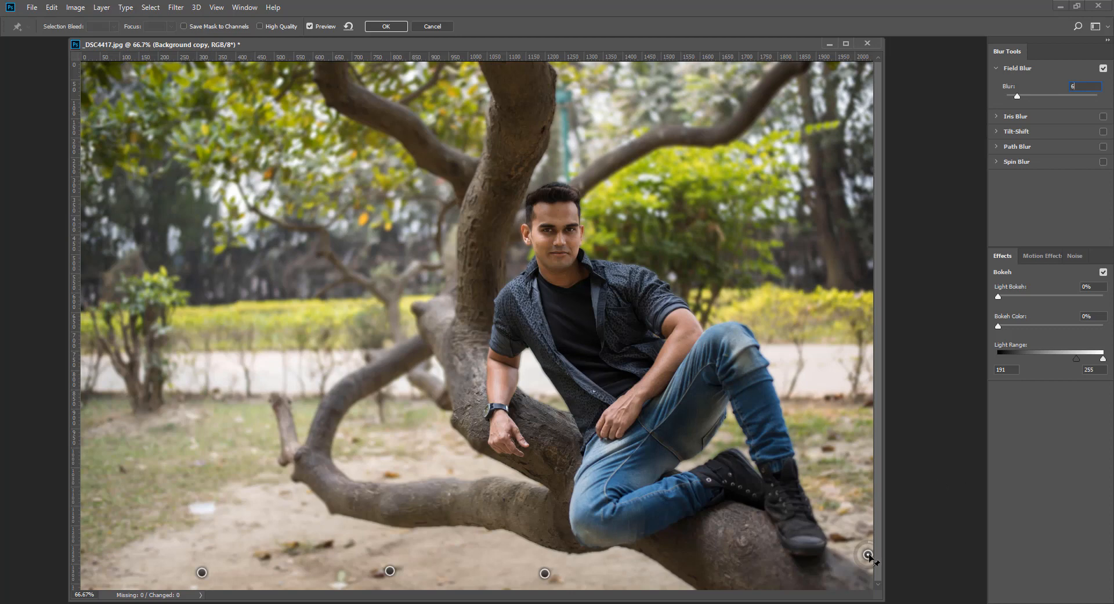
mouse_move(869, 554)
mouse_down()
mouse_move(832, 574)
mouse_move(664, 598)
mouse_move(675, 578)
mouse_move(867, 551)
mouse_move(819, 374)
mouse_move(870, 544)
mouse_move(860, 544)
mouse_up()
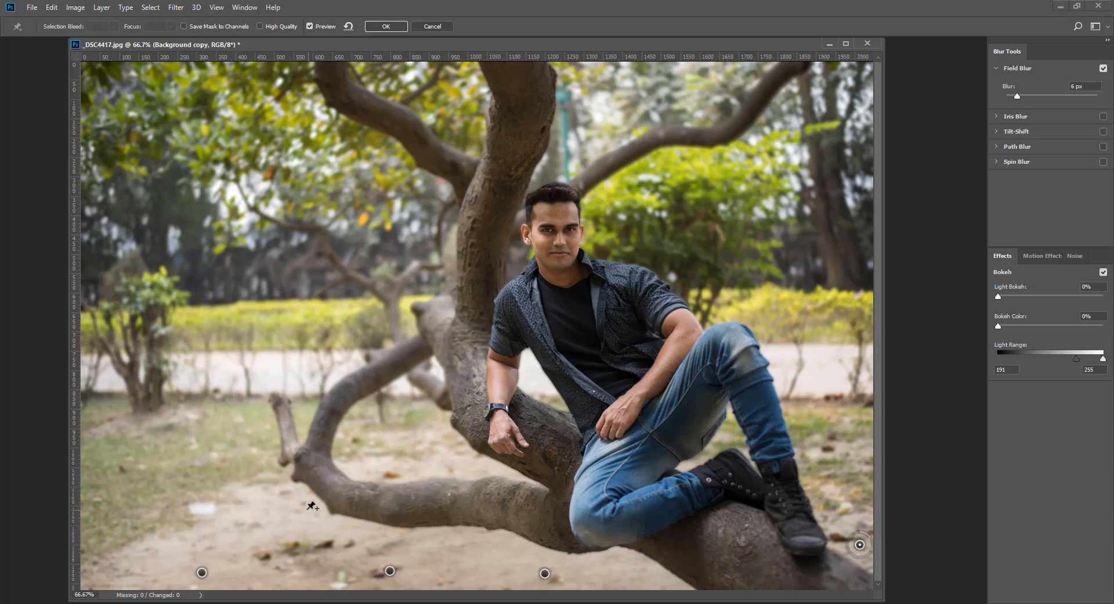
Add a second row of three ground pins with 10 px blur, two left of the low branch and one right of the boots
click(149, 499)
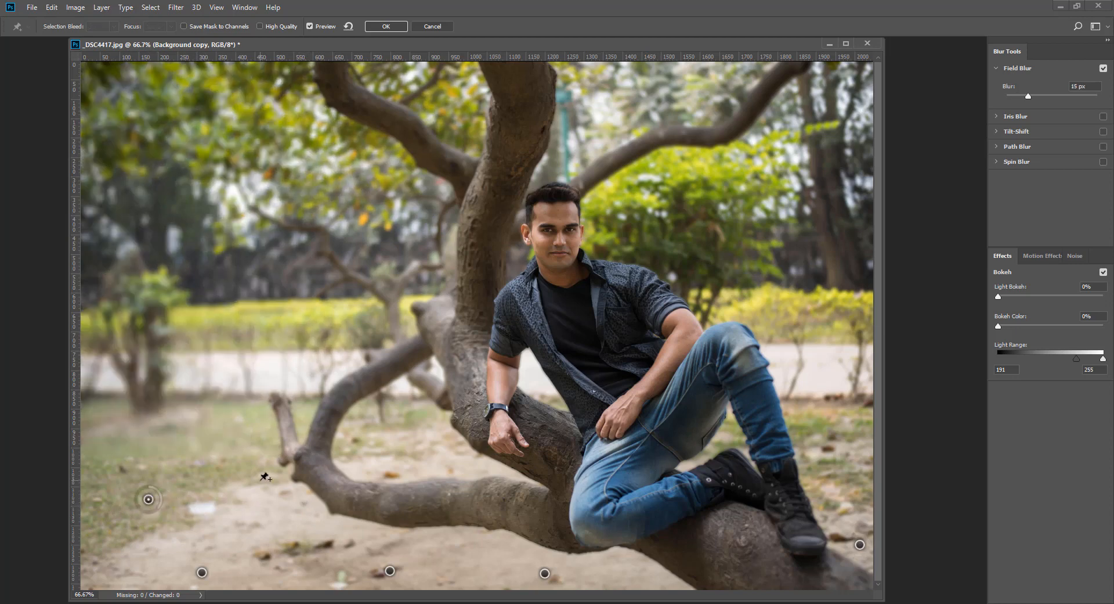
double_click(1078, 86)
text(10)
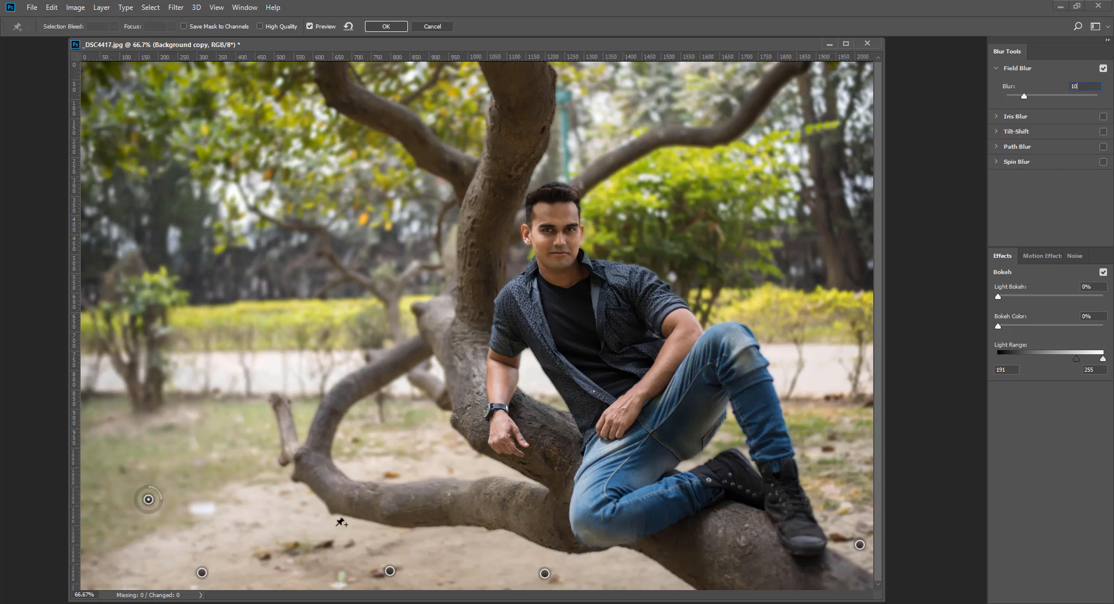
click(251, 494)
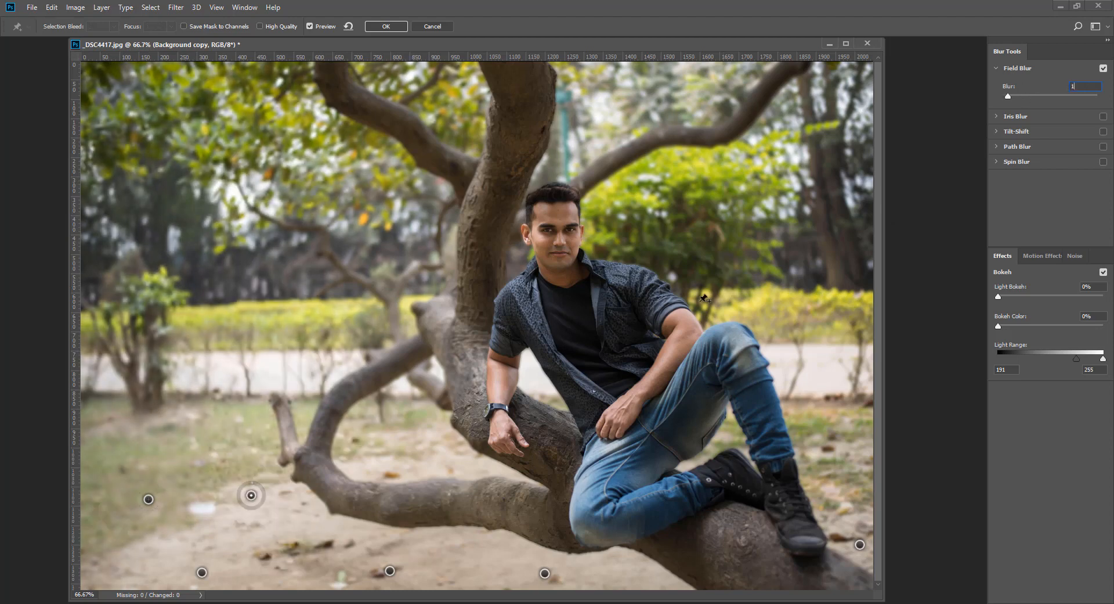
click(835, 485)
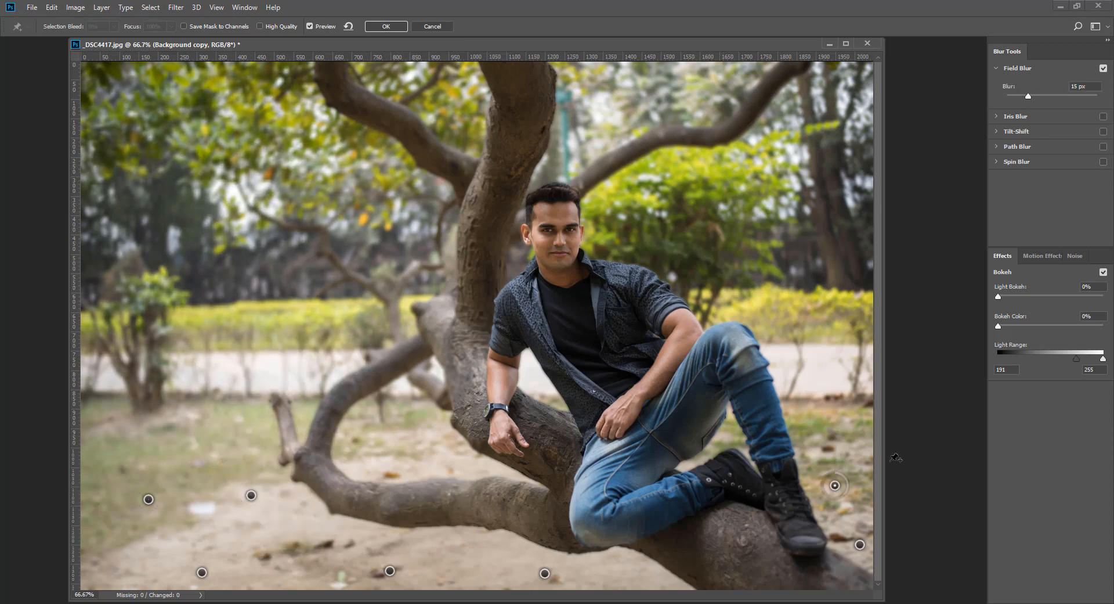
text(10)
Add five pins with 15 px blur along the far edge of the grass, plus one on the left shrub and one on the green bush
click(377, 411)
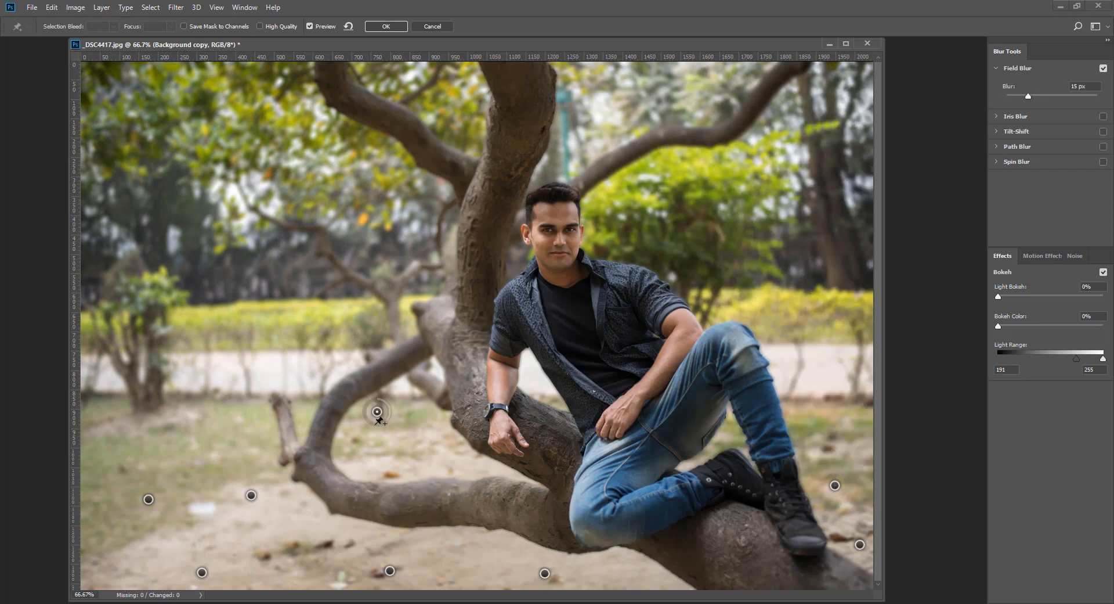
click(241, 412)
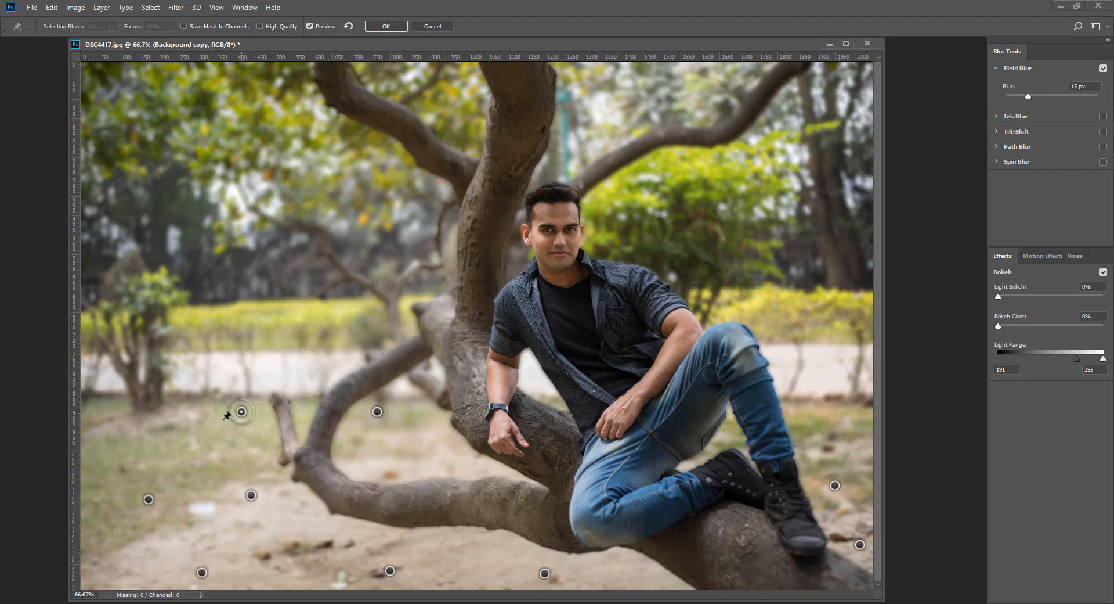
click(133, 413)
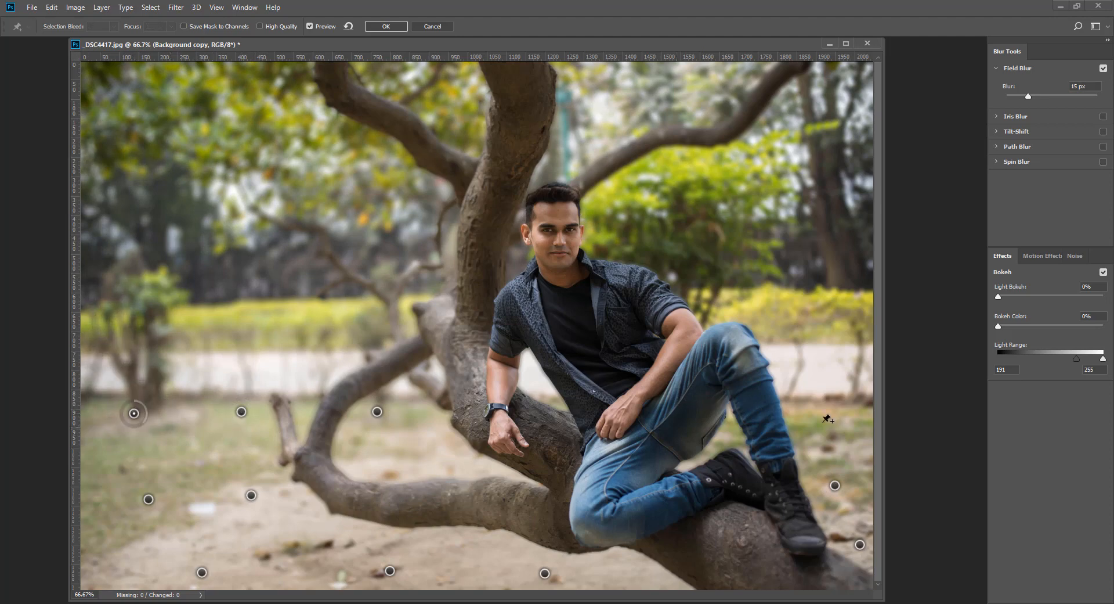
click(799, 412)
click(859, 413)
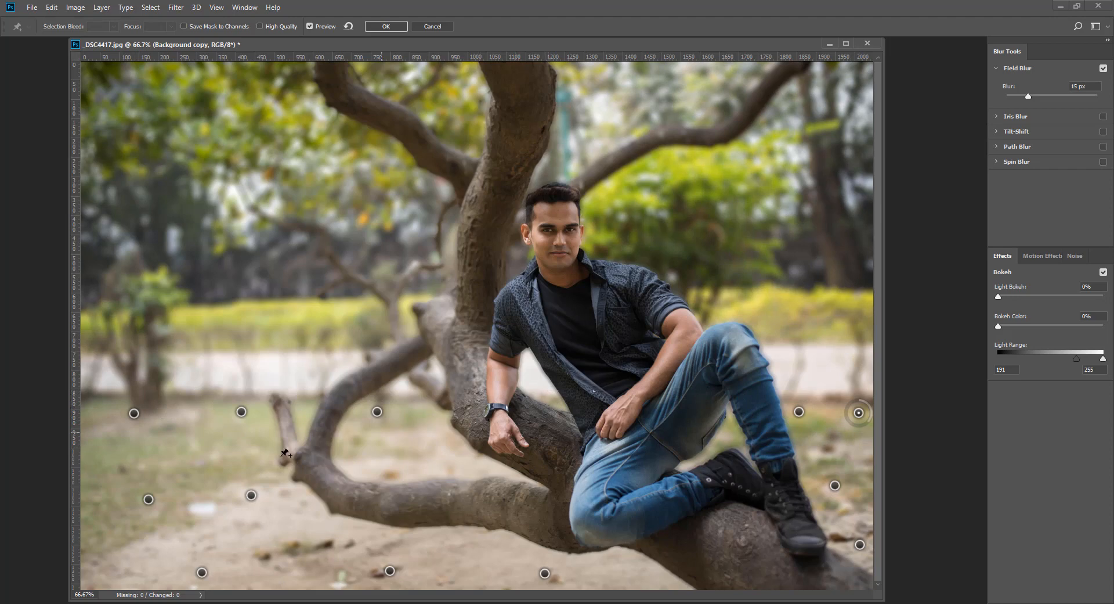
click(148, 302)
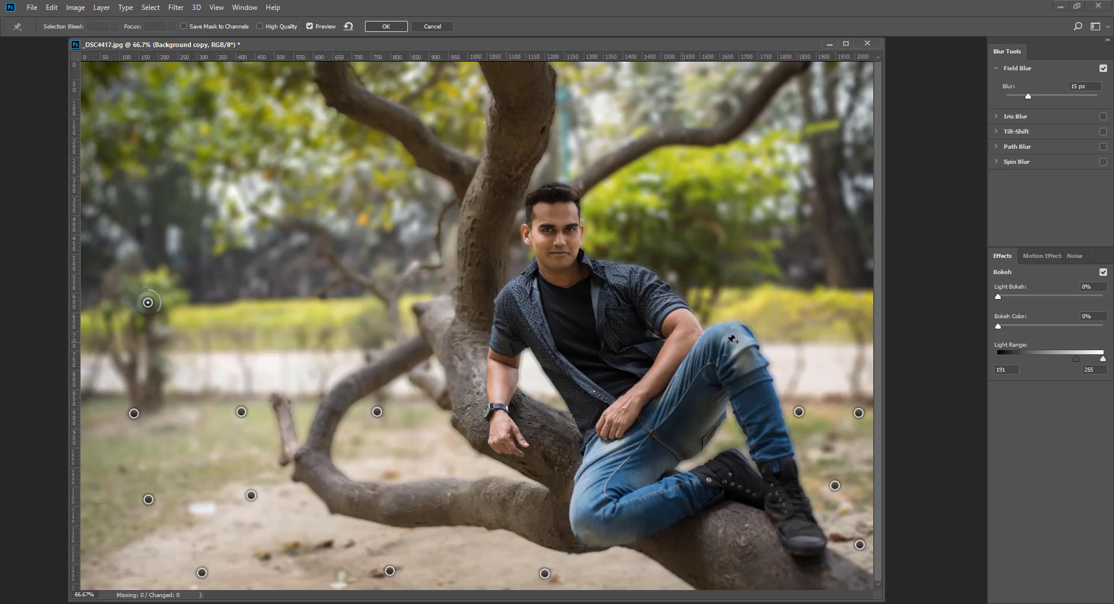
click(705, 250)
Add two pins on the yellow hedge left of the trunk, with 20 px blur beside the shrub and 25 px further right
click(201, 332)
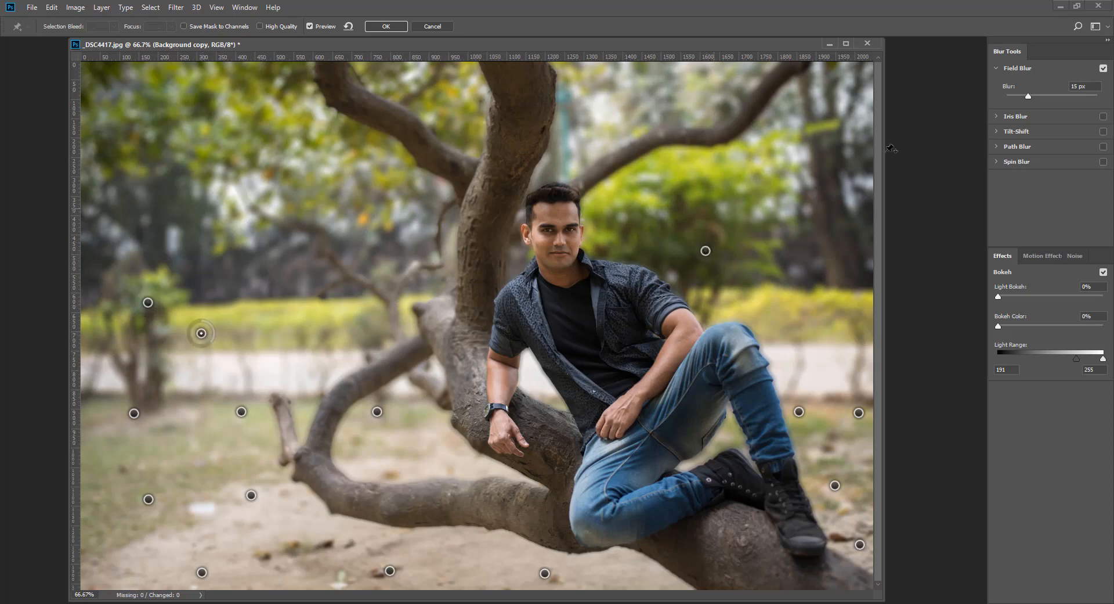
click(1098, 86)
text(20)
click(305, 331)
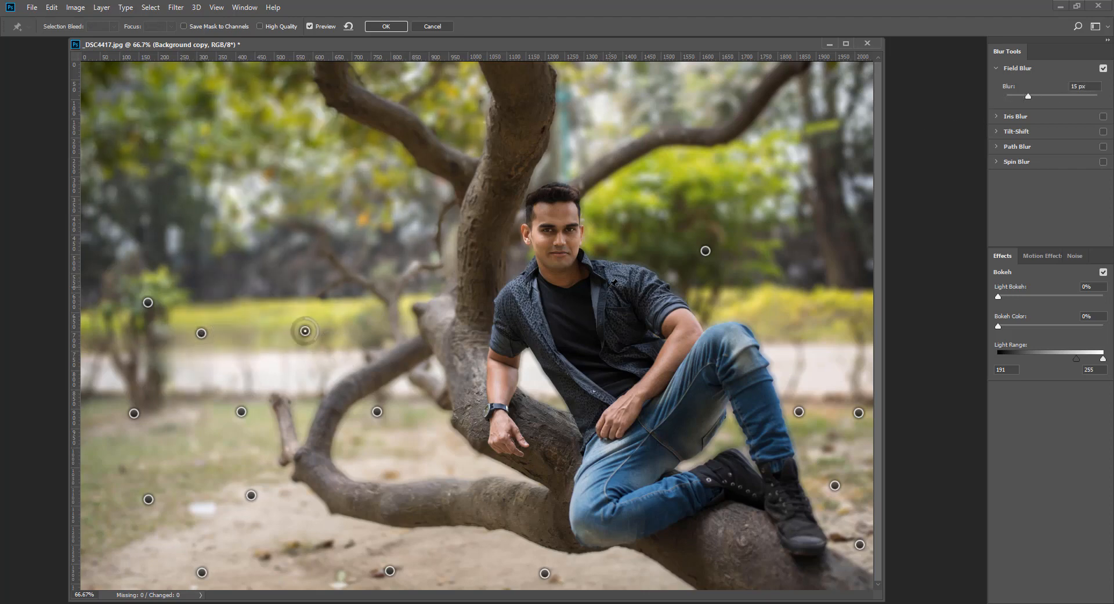
double_click(1067, 85)
text(25)
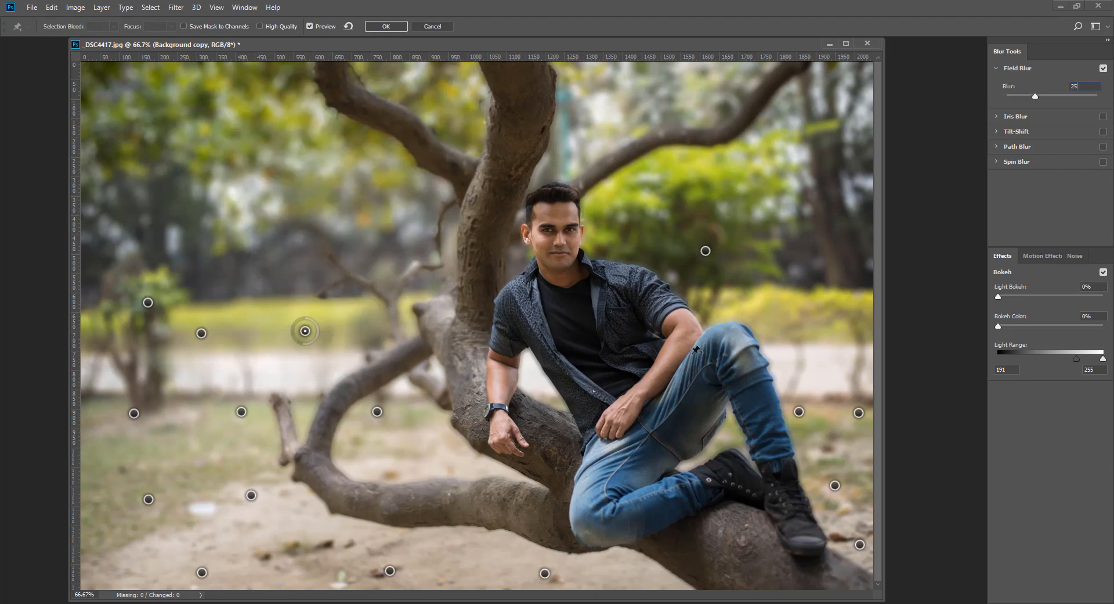
Add two pins on the hedge right of the man's knee with 25 px blur, shifting the outer one toward the image edge
click(770, 322)
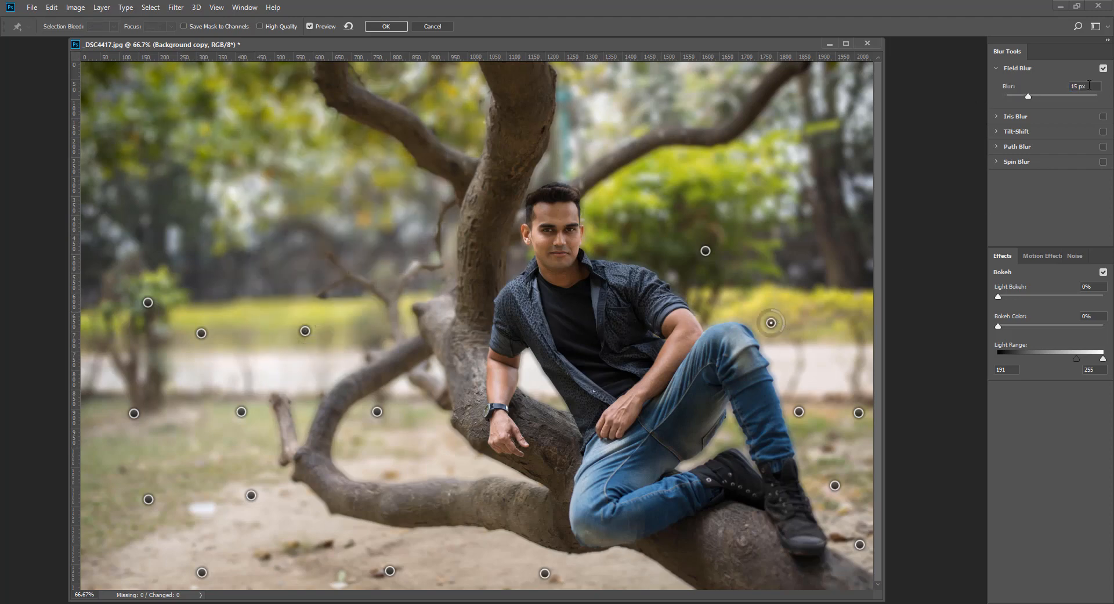
click(833, 322)
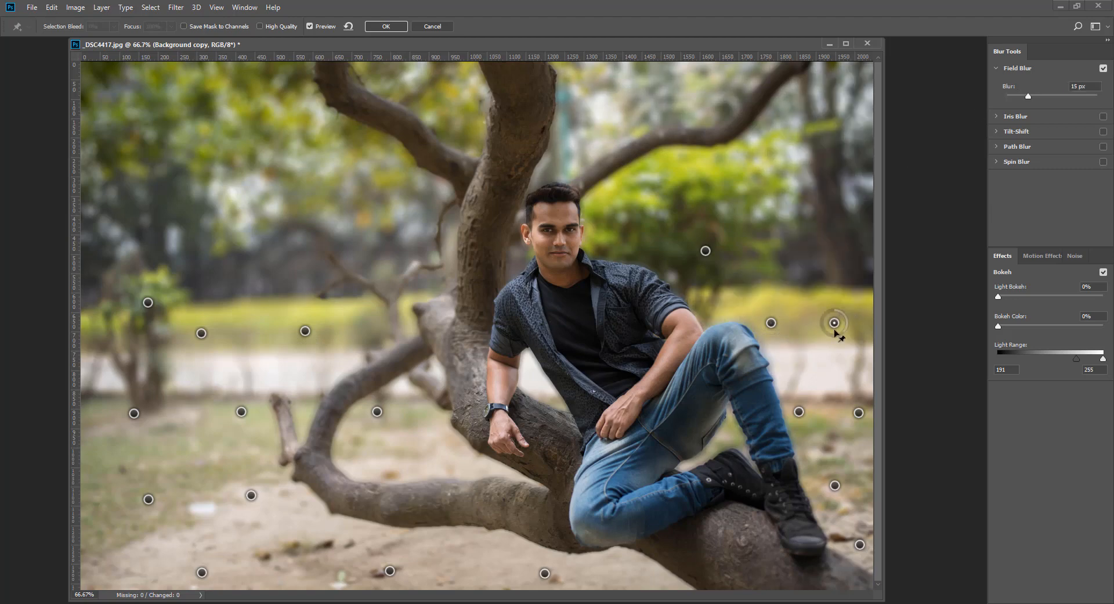
drag(834, 323, 854, 320)
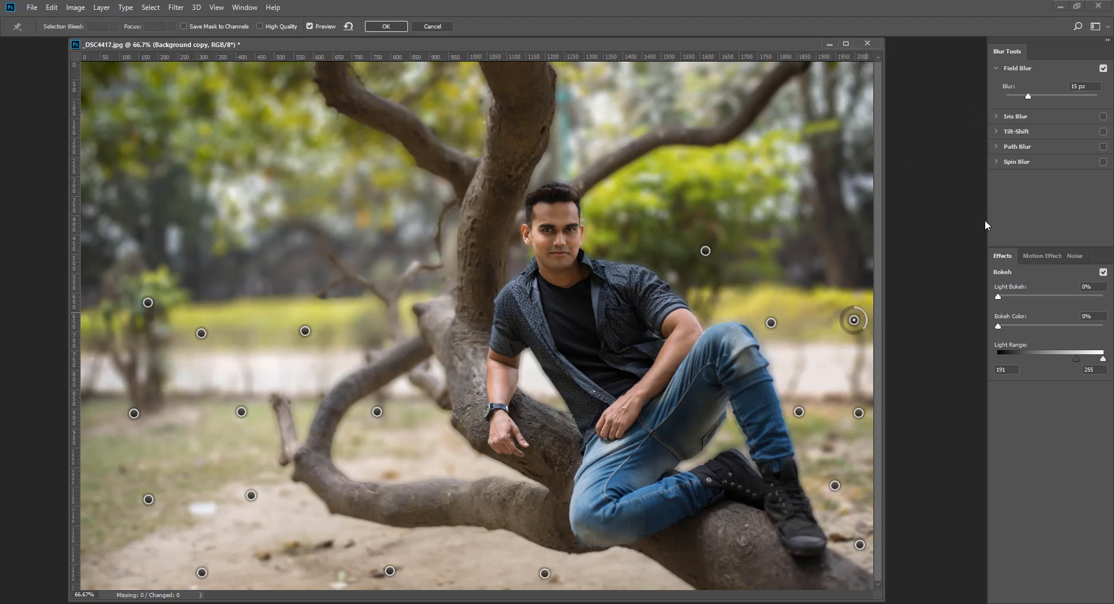
click(149, 302)
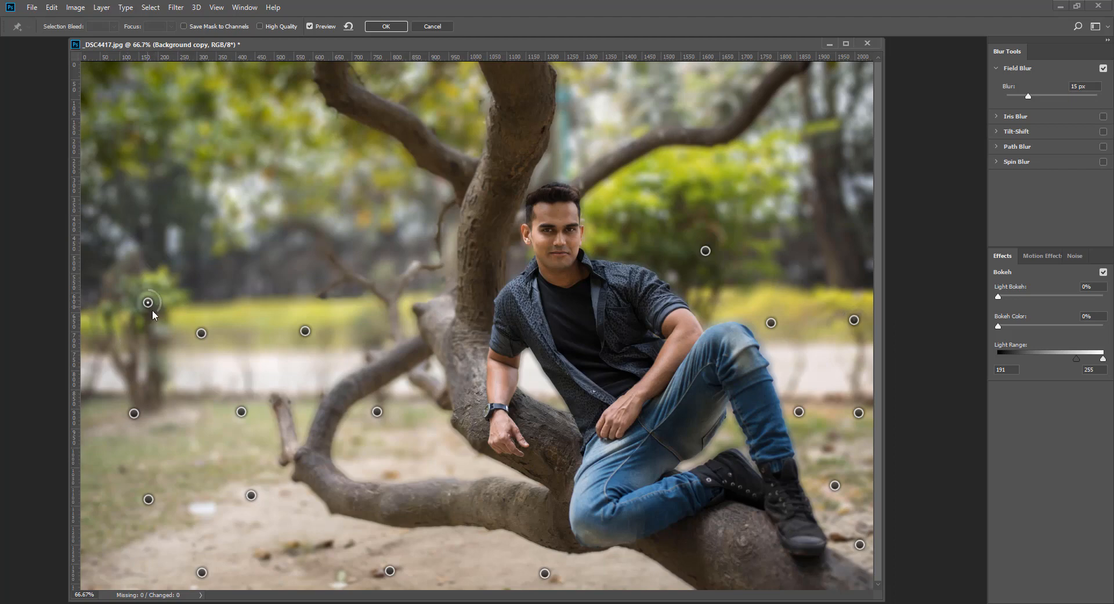
click(854, 319)
key(Return)
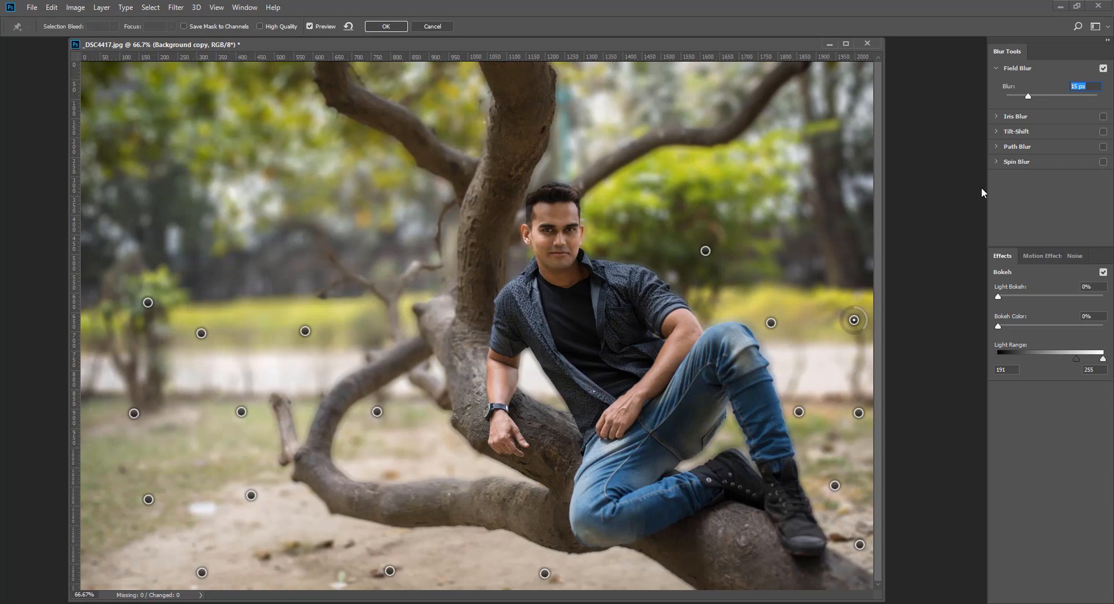
drag(1028, 99, 1028, 101)
click(772, 322)
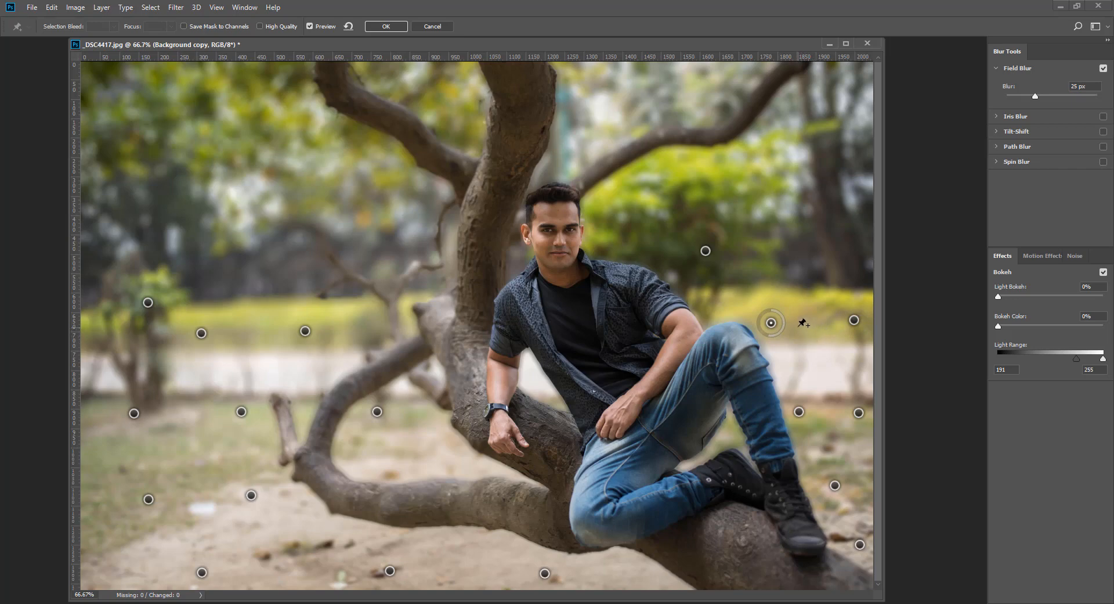
Add a third pin between the two on the right-hand hedge and move the inner pin closer to the knee
click(798, 326)
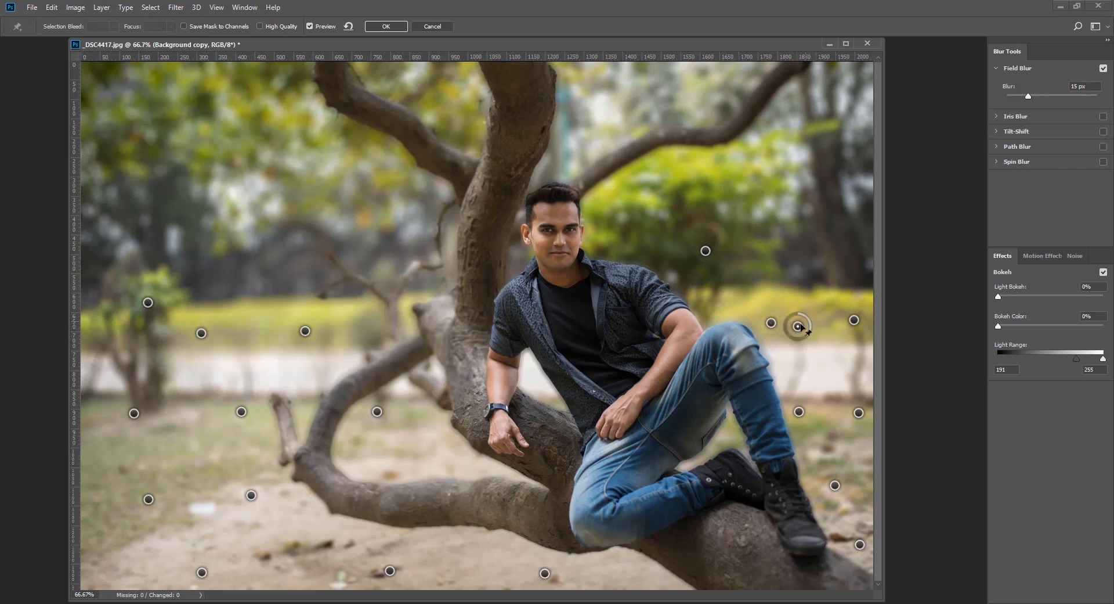
drag(798, 326, 797, 463)
key(ctrl+z)
mouse_move(1029, 96)
mouse_down()
mouse_move(1007, 97)
mouse_move(1029, 98)
mouse_up()
drag(771, 322, 756, 324)
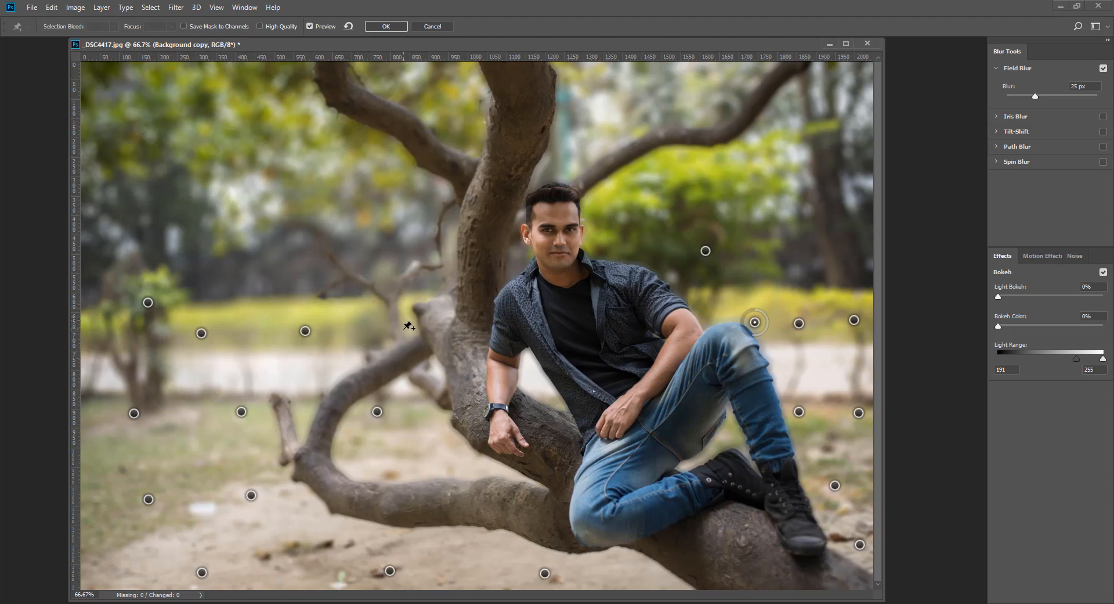
Add a pin with 25 px blur on the hedge just left of the tree trunk
click(380, 331)
click(1085, 86)
text(25)
Place a pin with 35 px blur in the dark background above the hedge, right of the left shrub, removing the extra pin beside it
click(215, 286)
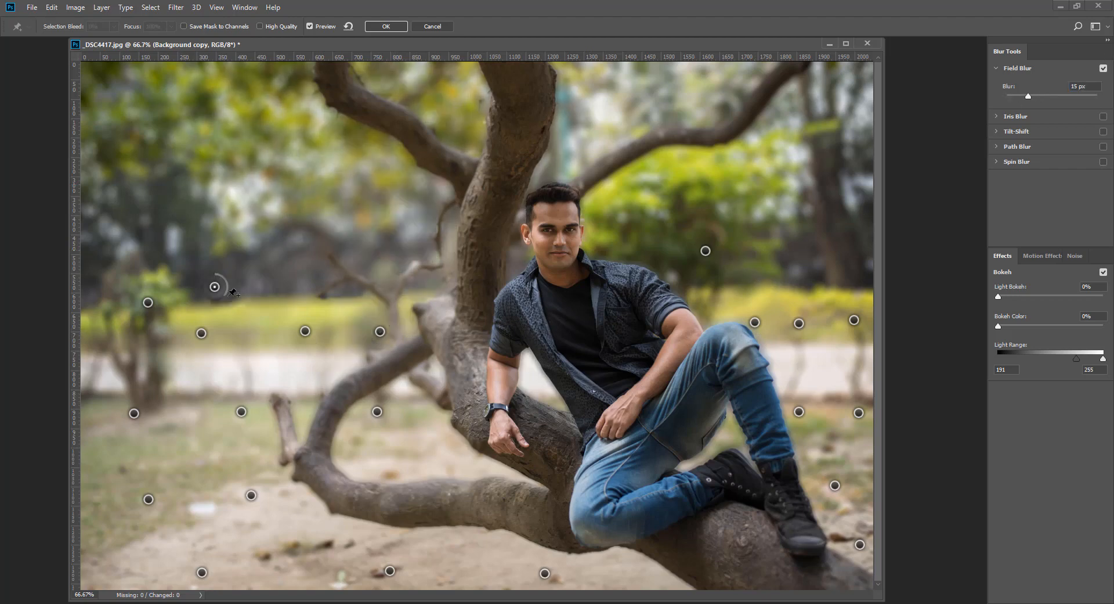
click(272, 287)
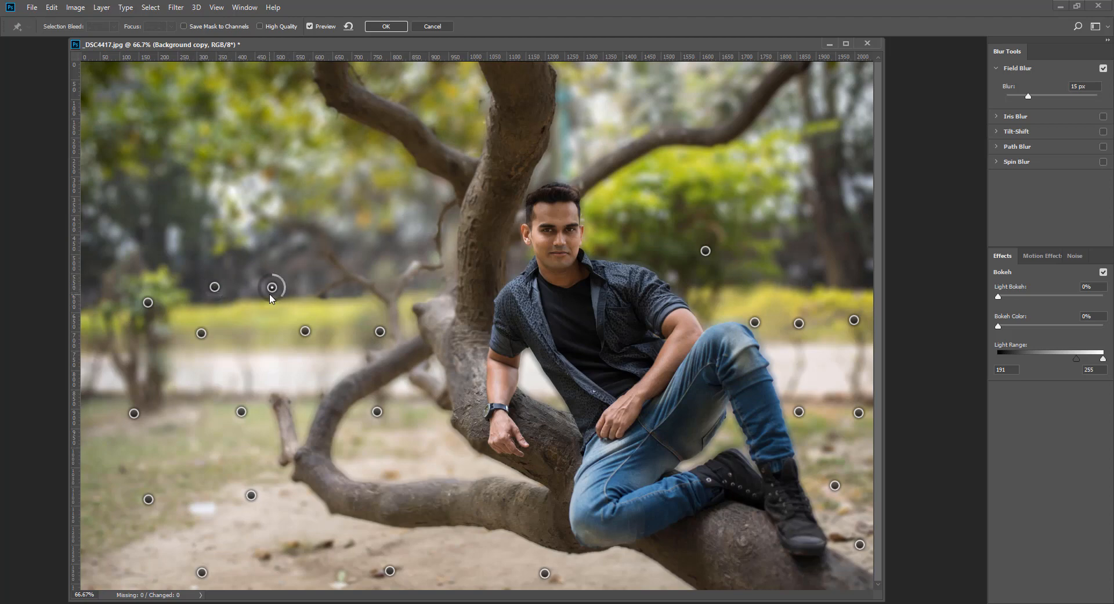
key(Delete)
click(214, 287)
drag(214, 289, 212, 289)
click(1035, 92)
text(35)
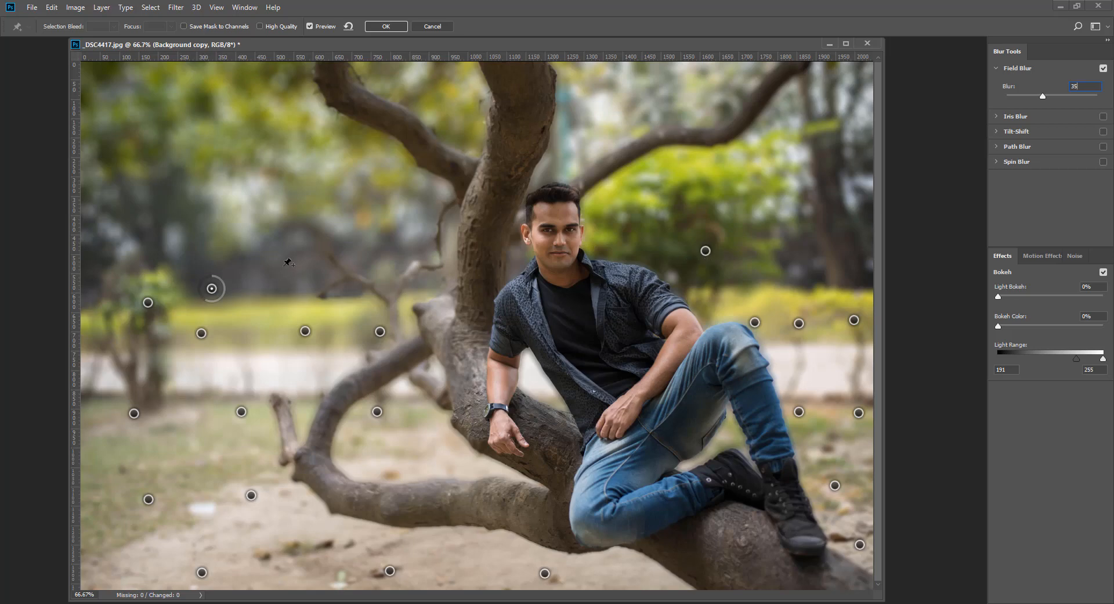
Add two pins in the distant background right of the green bush, with 35 px blur on the one near the image edge
click(782, 264)
click(854, 252)
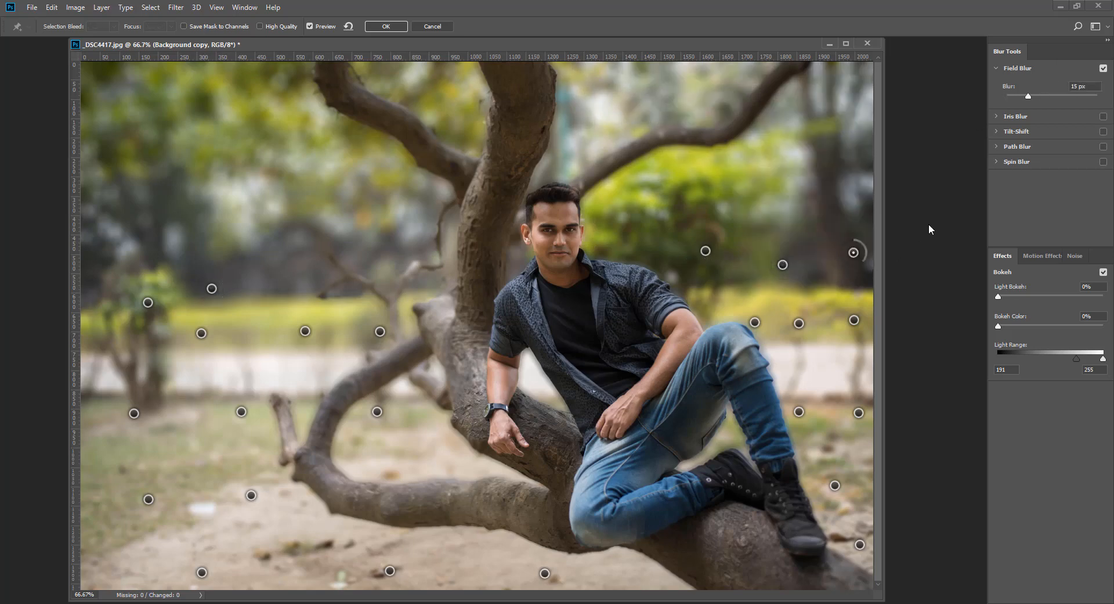
click(1083, 86)
text(35)
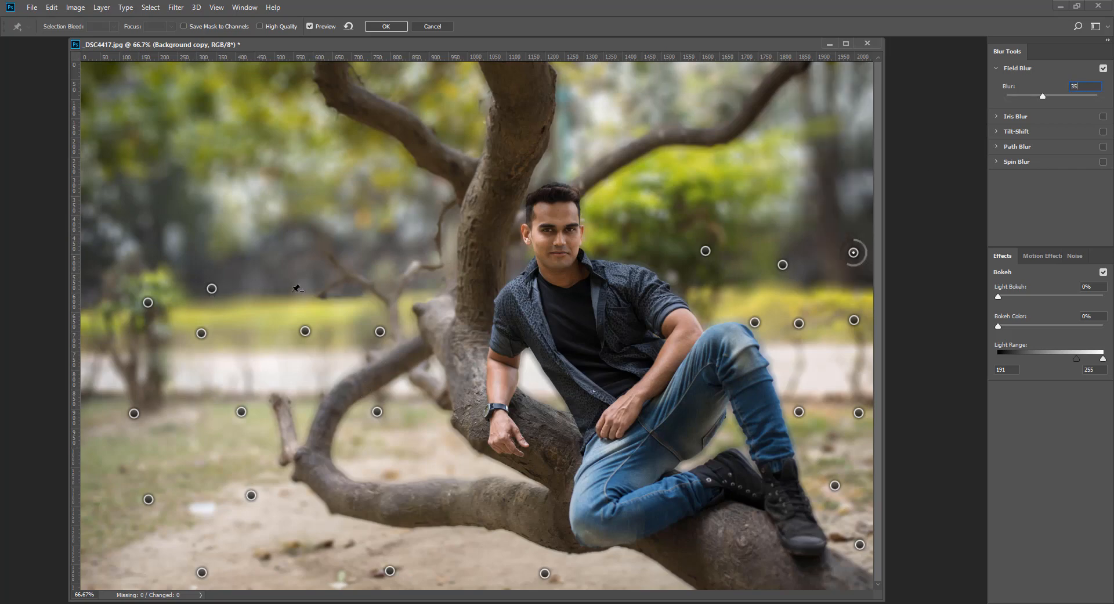
Add four more pins with 35 px blur along the distant background left of the trunk, including one near the left image edge
click(310, 287)
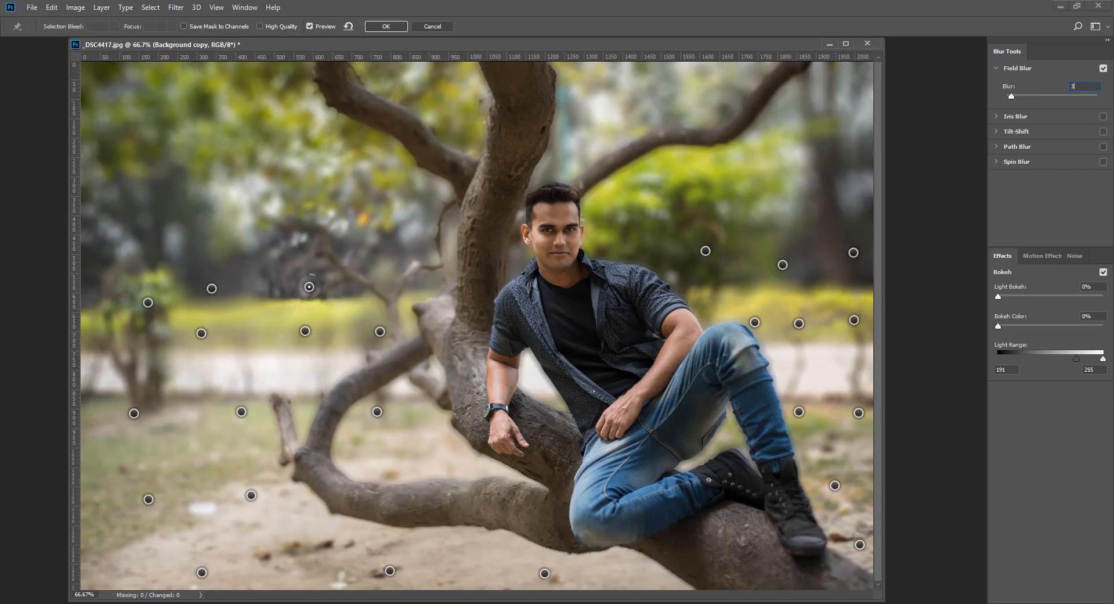
click(392, 280)
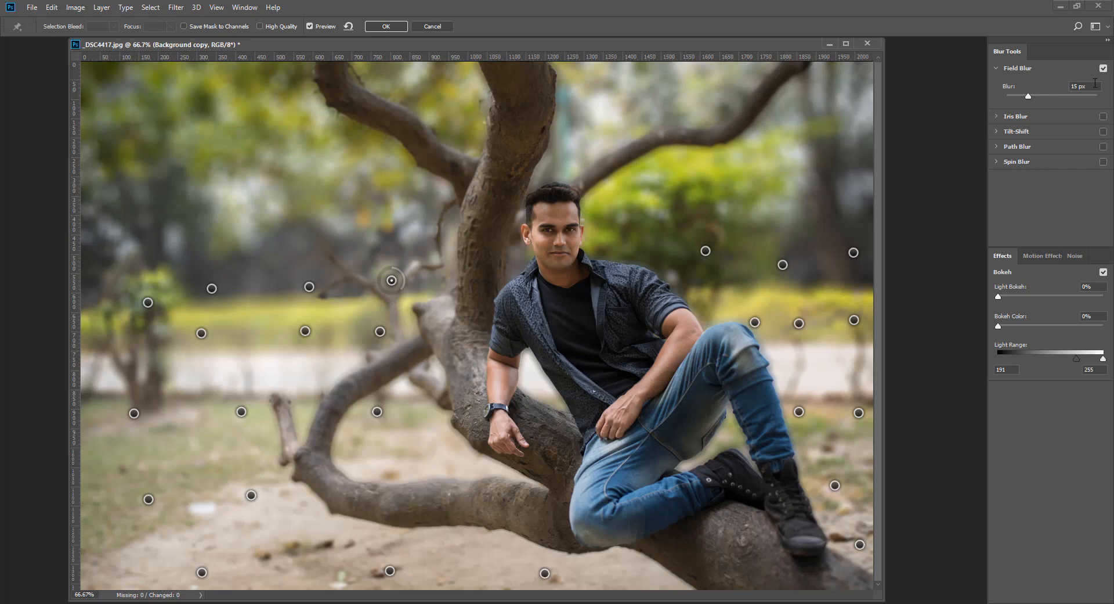
text(35)
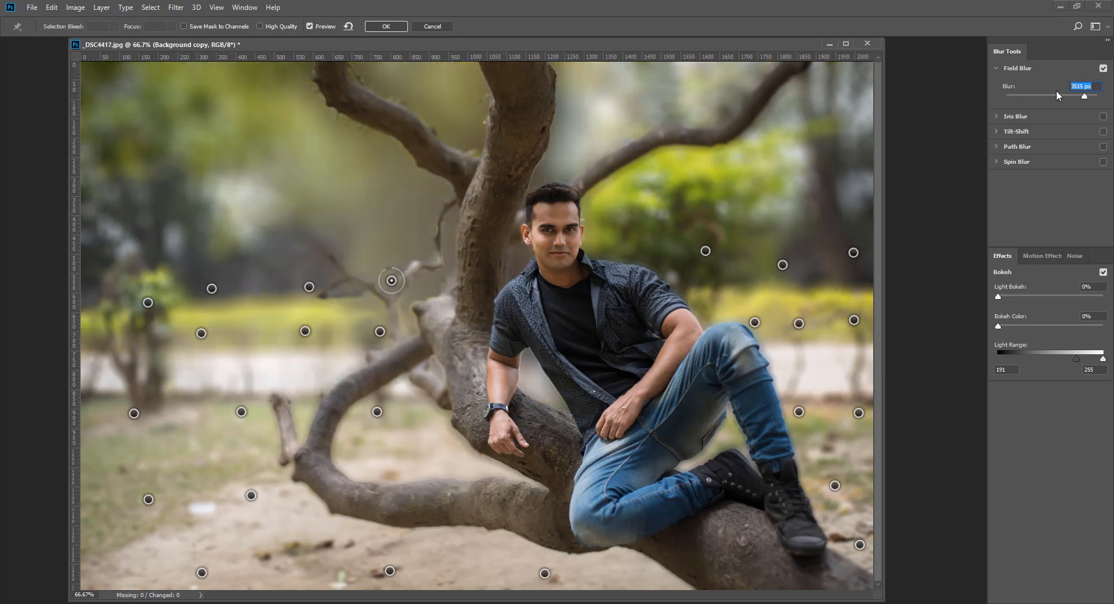
text(35)
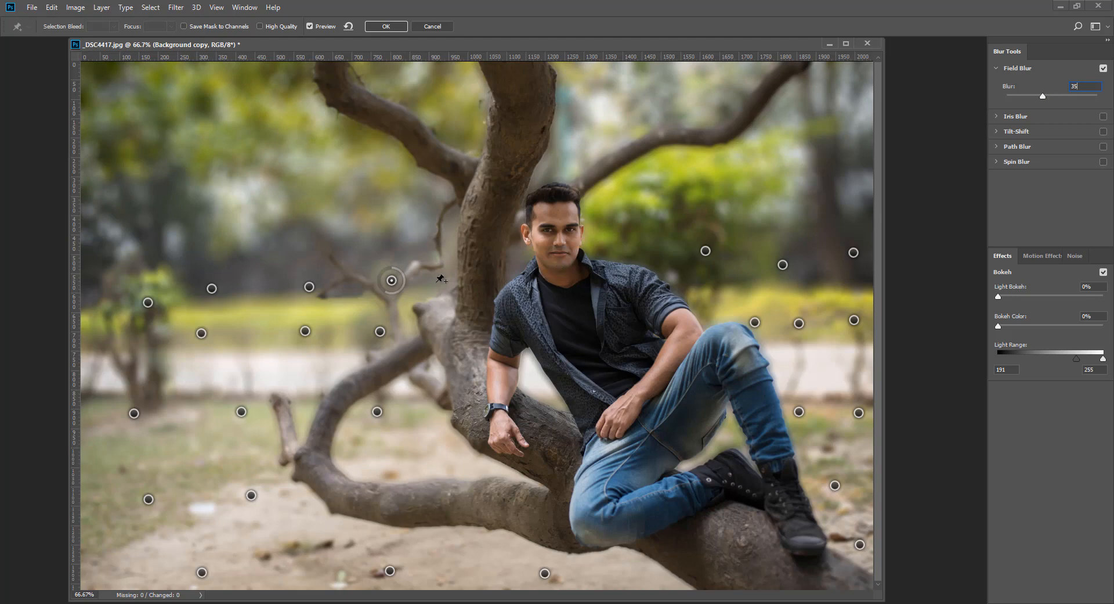
click(444, 282)
drag(1094, 86, 1038, 91)
text(35)
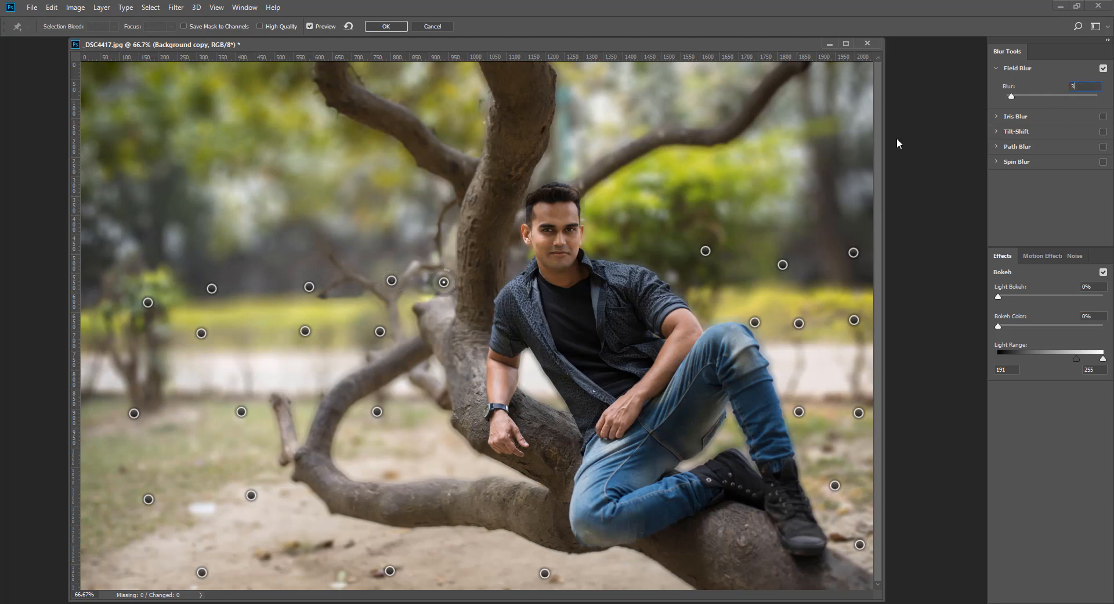
click(102, 280)
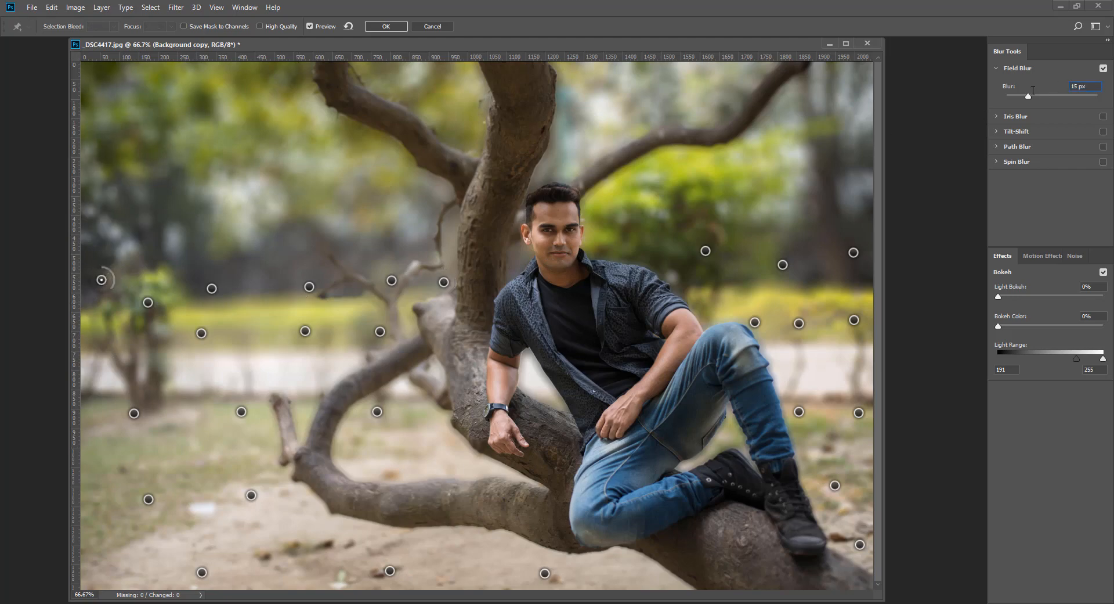
text(35)
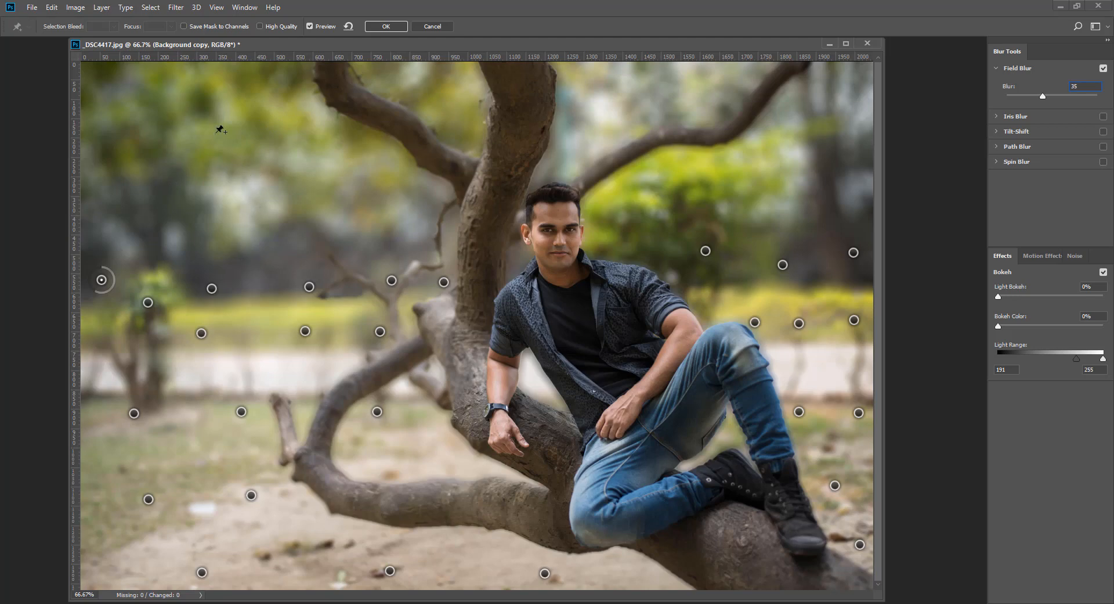
Add four pins along the top of the image, two in the foliage left of the trunk and two right of it
click(242, 413)
click(215, 95)
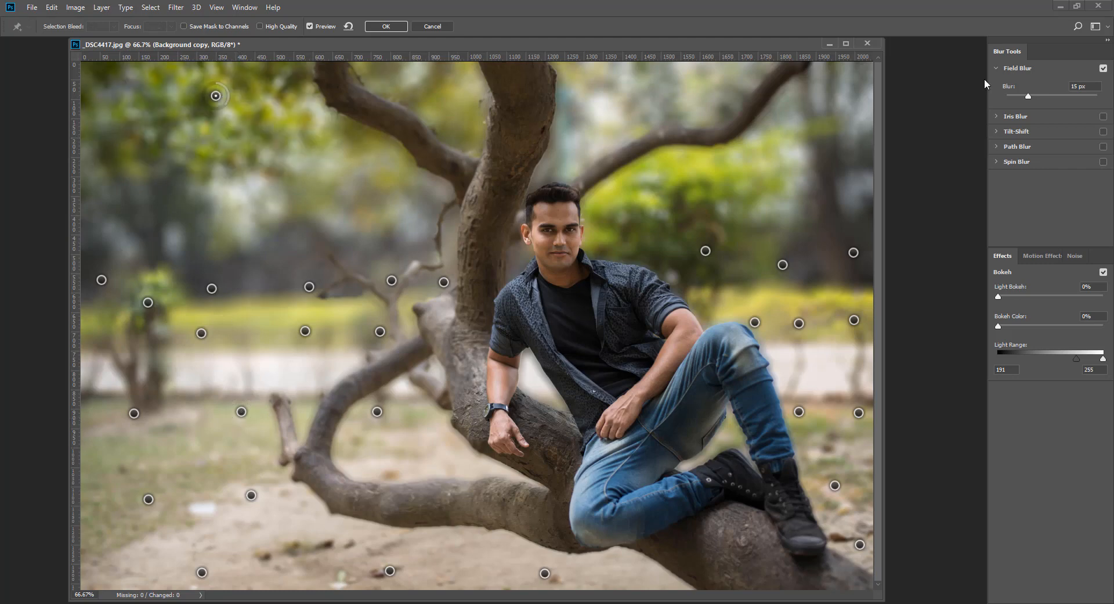
click(432, 87)
click(572, 72)
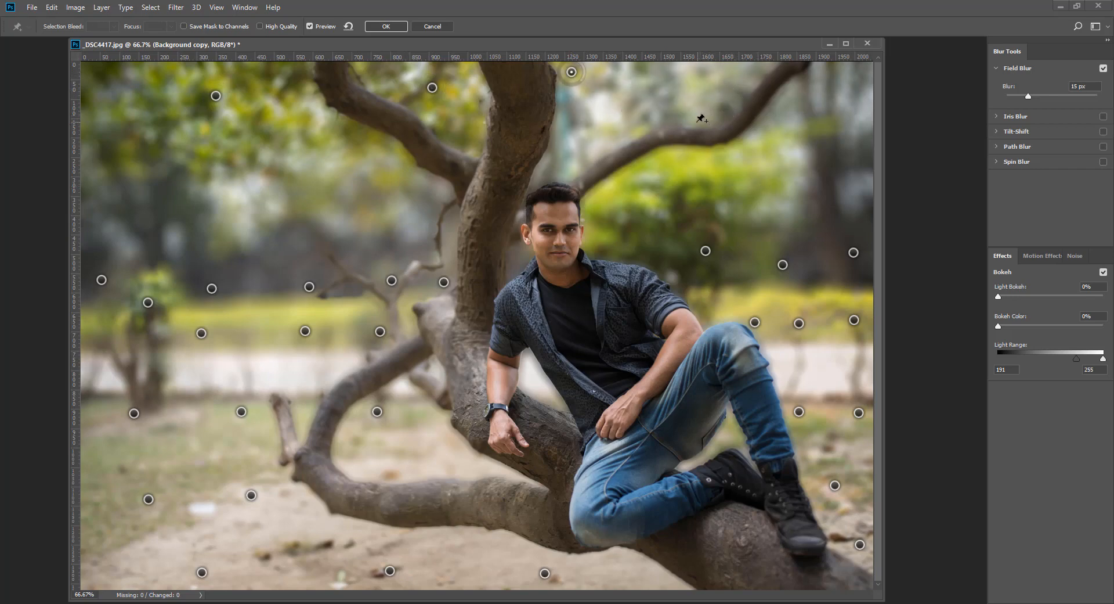
click(660, 94)
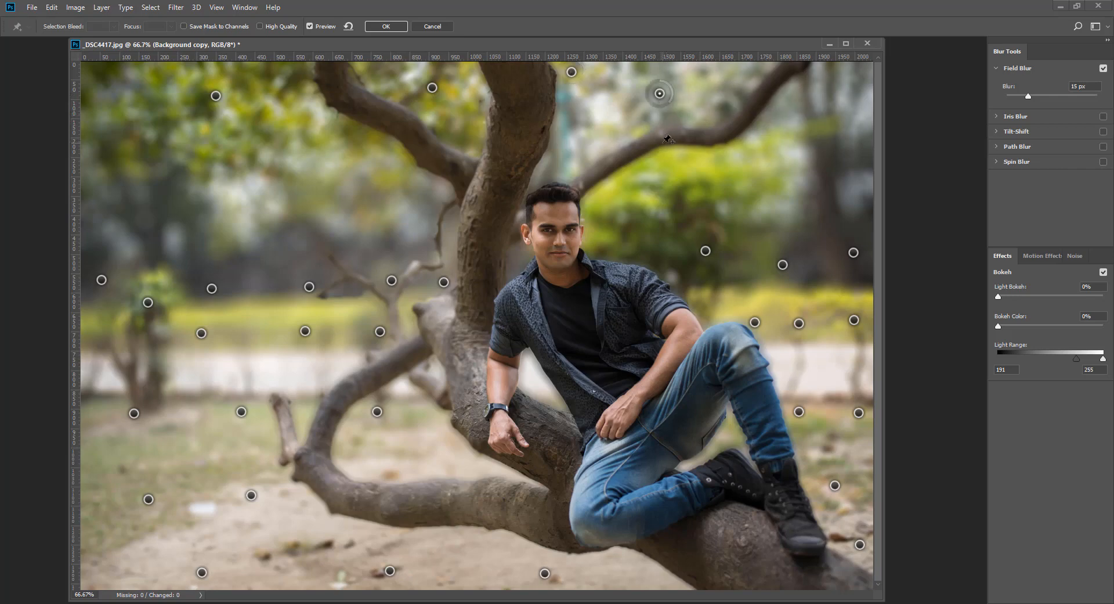
click(614, 99)
drag(614, 100, 589, 121)
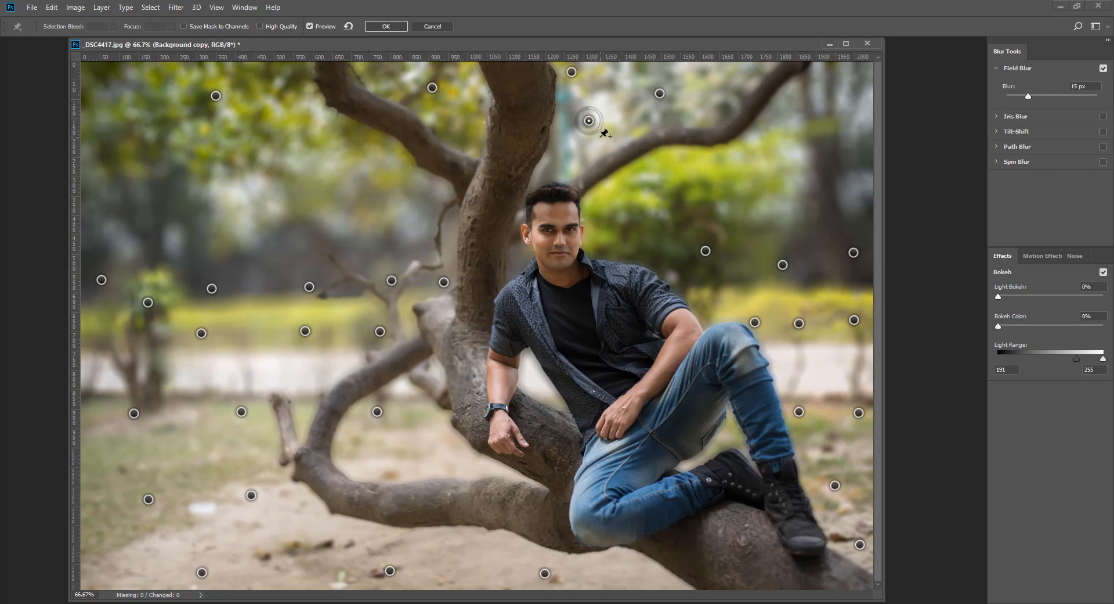
key(Delete)
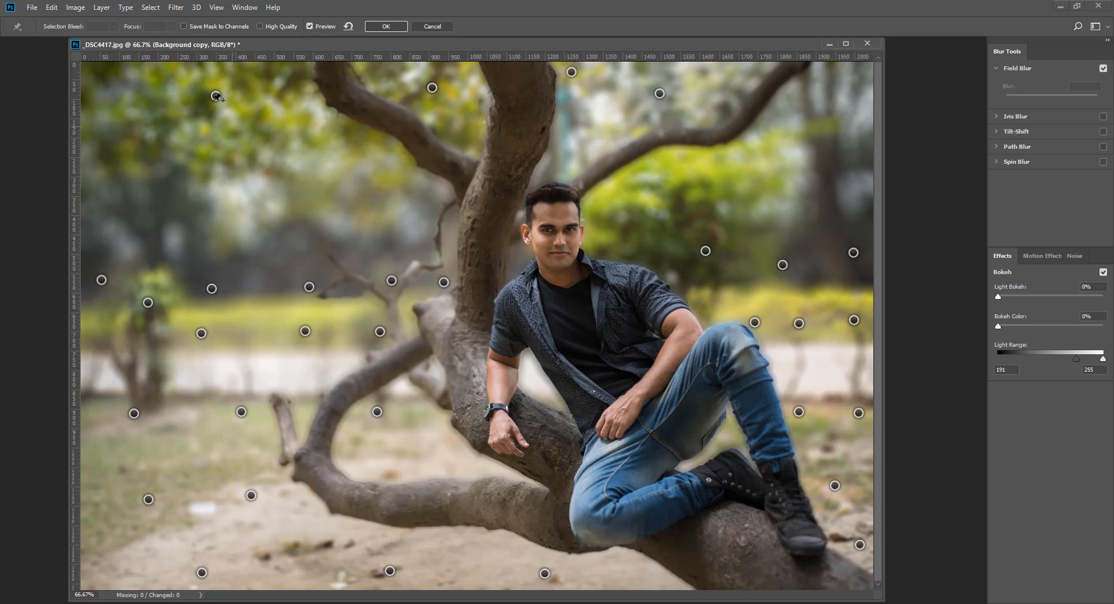
Add a pin in the upper-left corner foliage and set both it and the neighbouring foliage pin to 10 px blur
click(110, 97)
drag(1088, 87, 1036, 91)
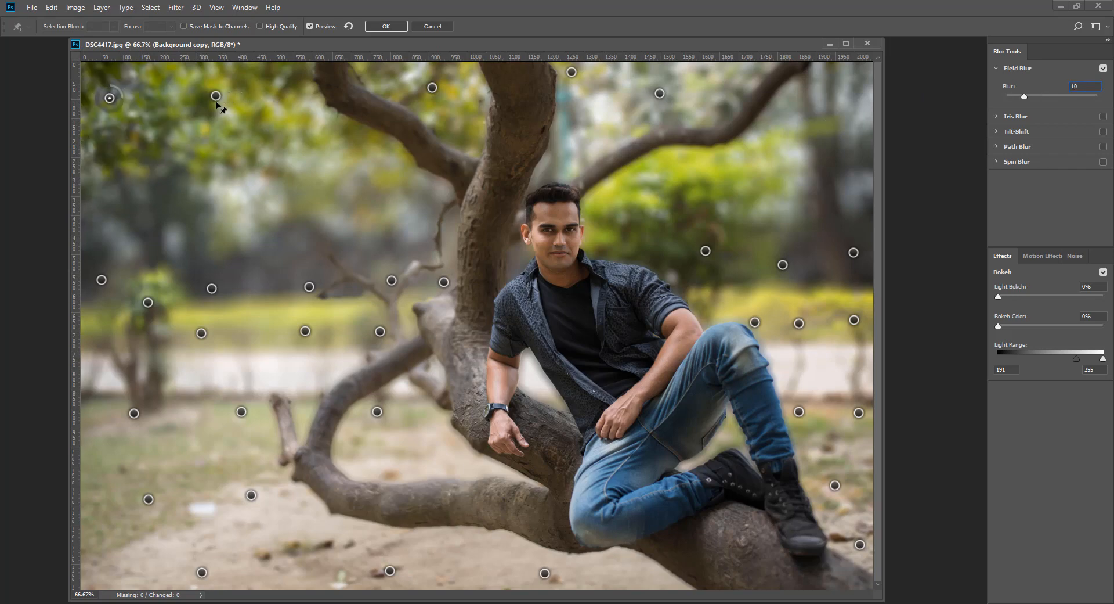
click(215, 95)
click(1081, 86)
text(01)
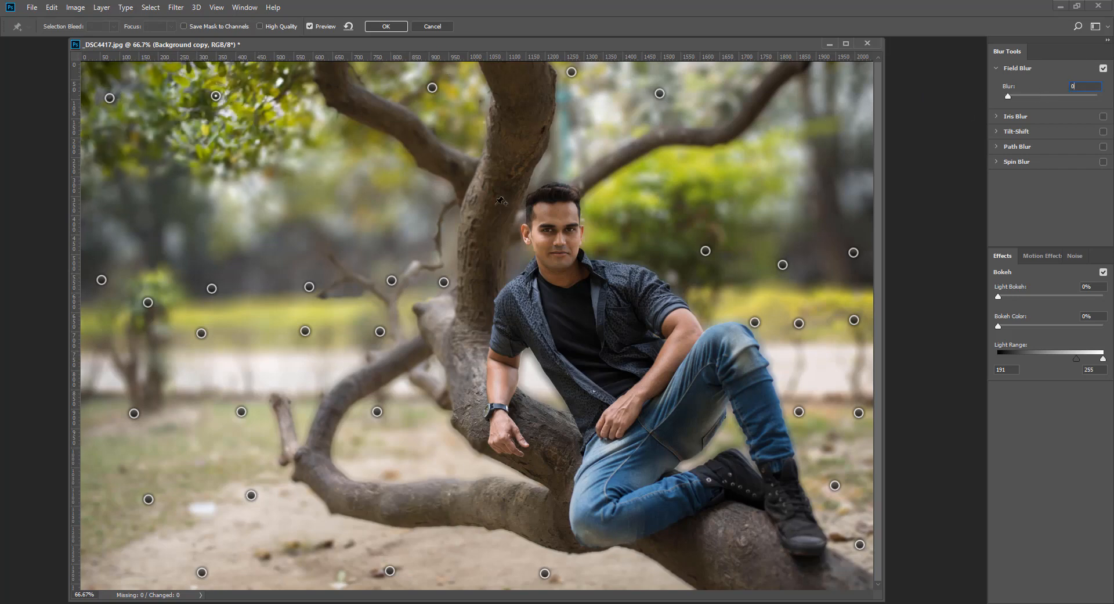
key(Return)
text(10)
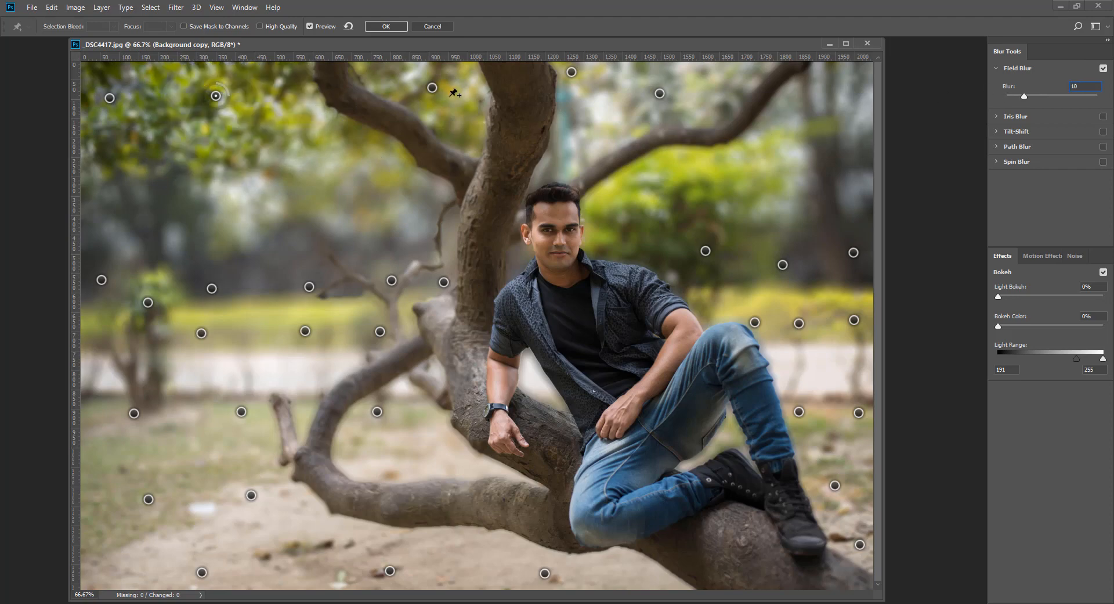
Shift the foliage pin nearest the trunk slightly inward, add another pin farther left in the foliage, and set both to 10 px blur
drag(433, 88, 440, 96)
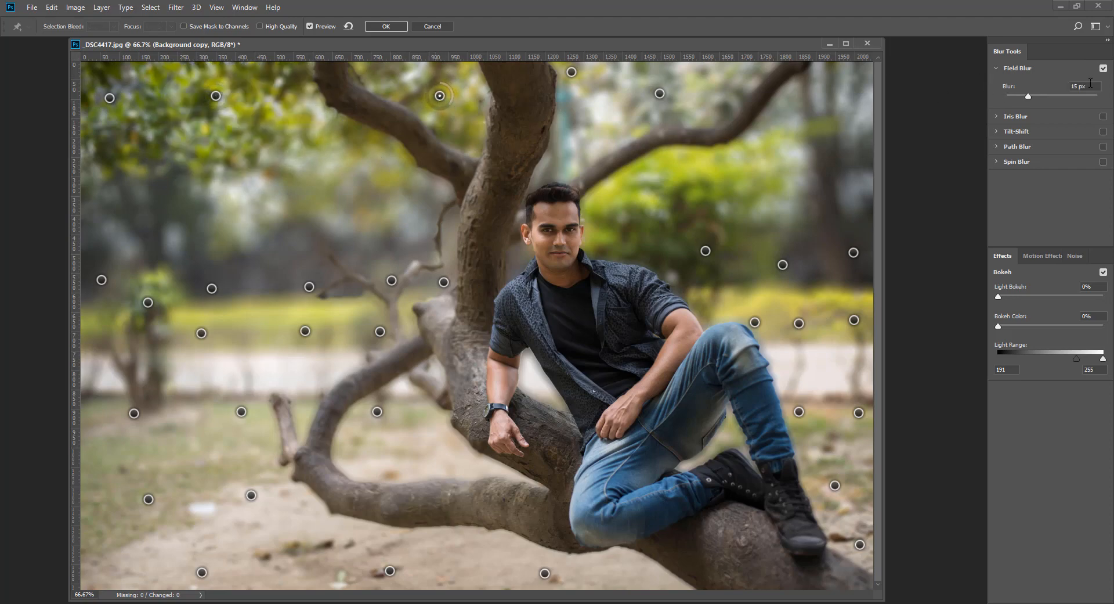
text(01)
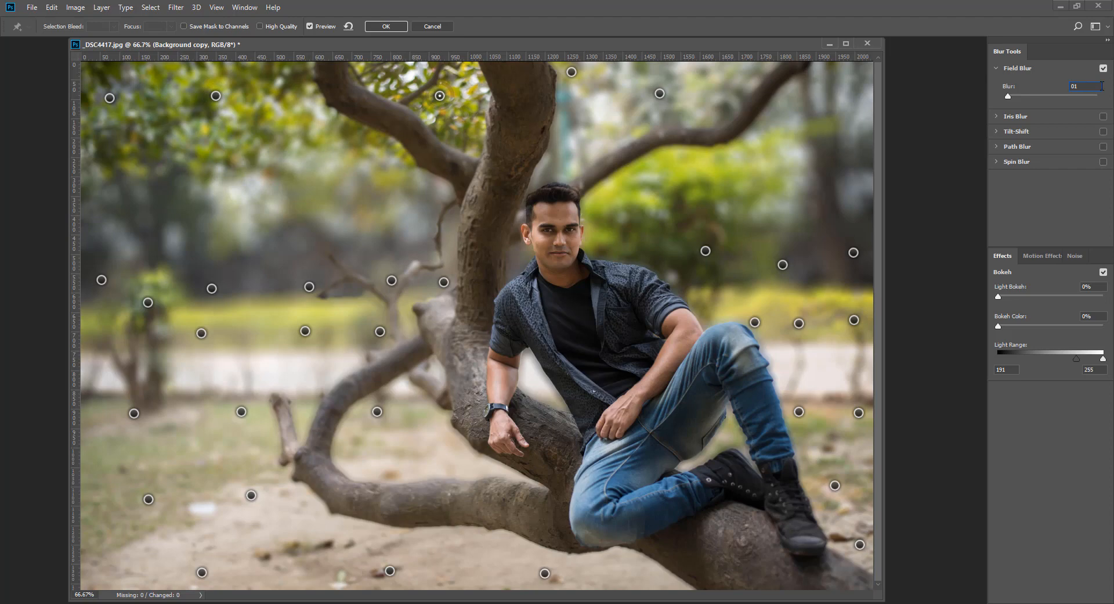
text(0)
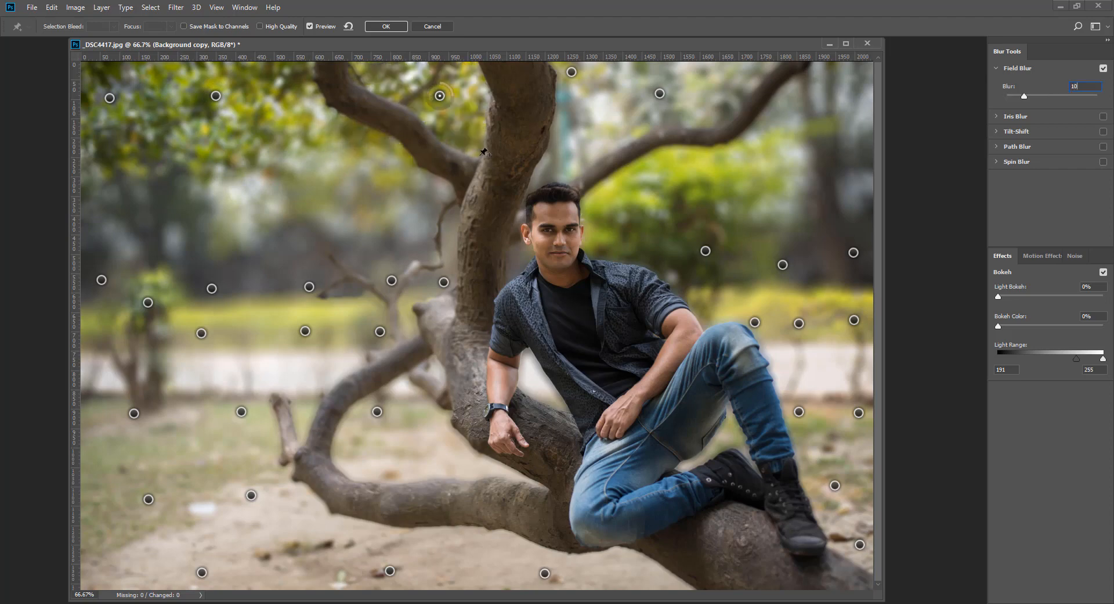
click(298, 105)
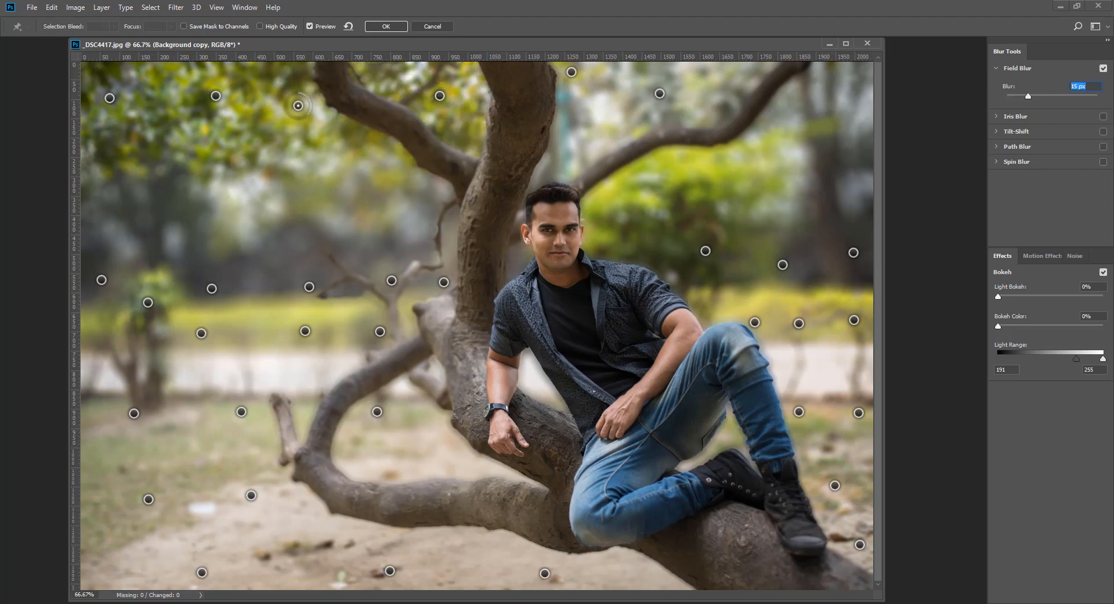
text(10)
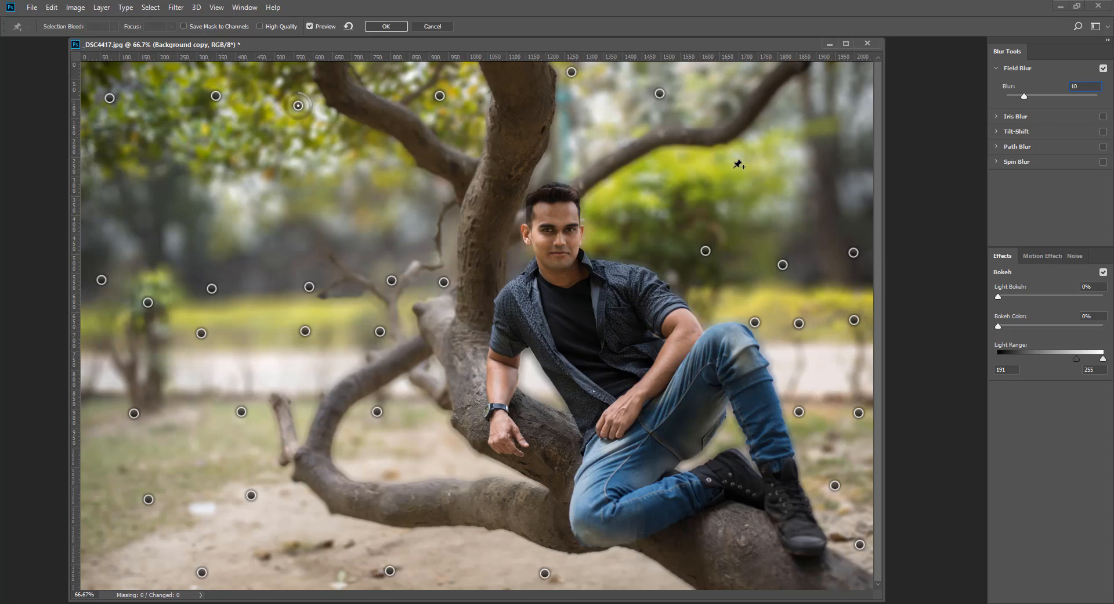
Set the blur of the pin at the image's top edge, just right of the trunk, to 10 px
click(572, 72)
drag(1086, 89, 1026, 91)
text(0)
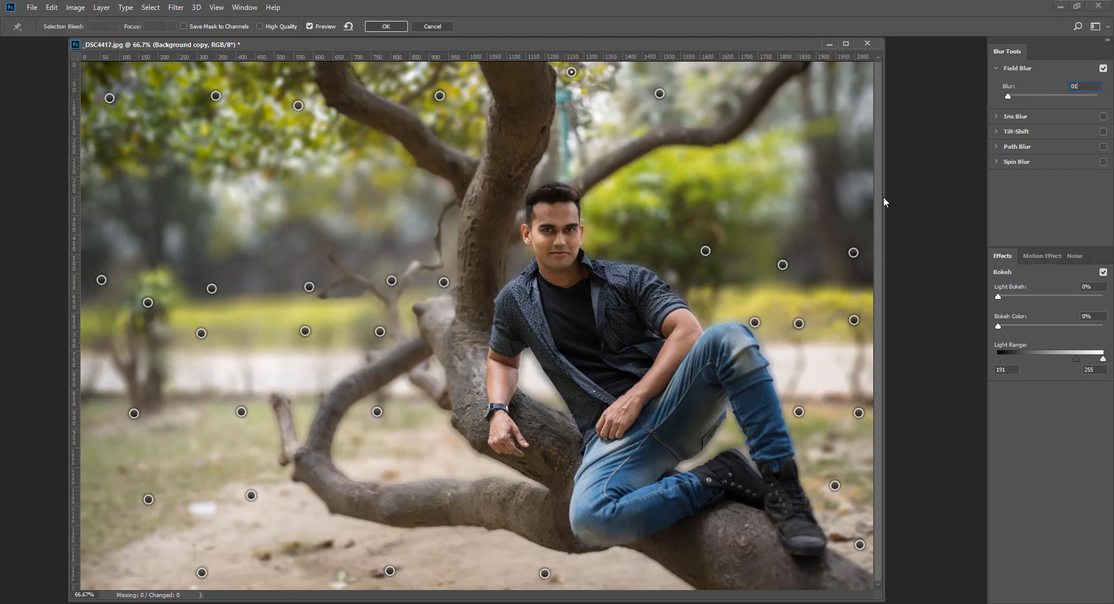
key(BackSpace)
key(BackSpace)
text(1)
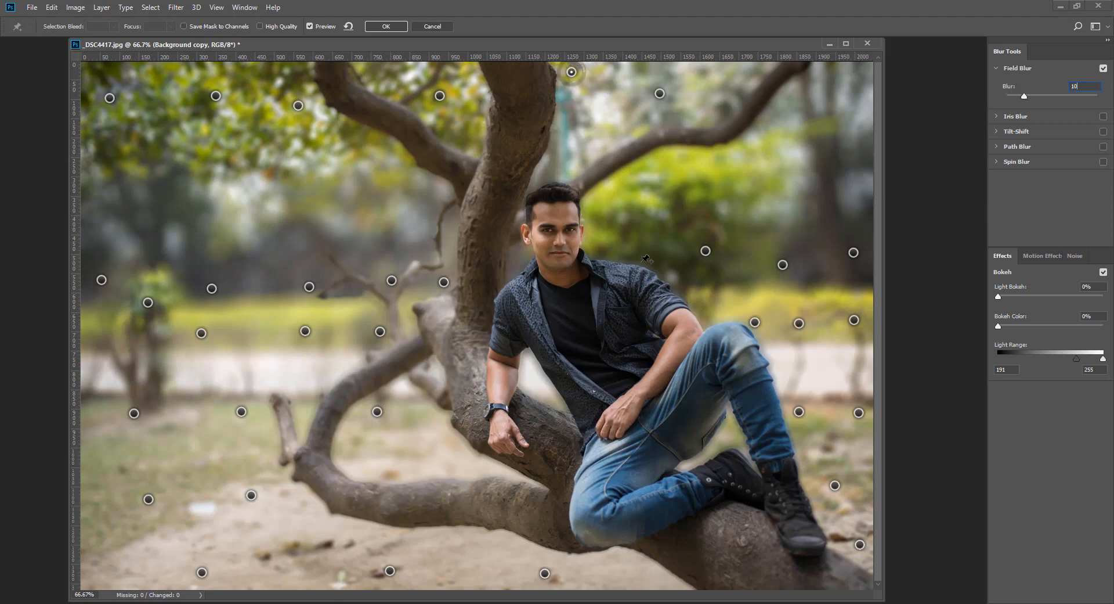
Move the pin above the right-hand branch slightly down and right and set its blur to 35 px
drag(660, 93, 673, 99)
click(1087, 86)
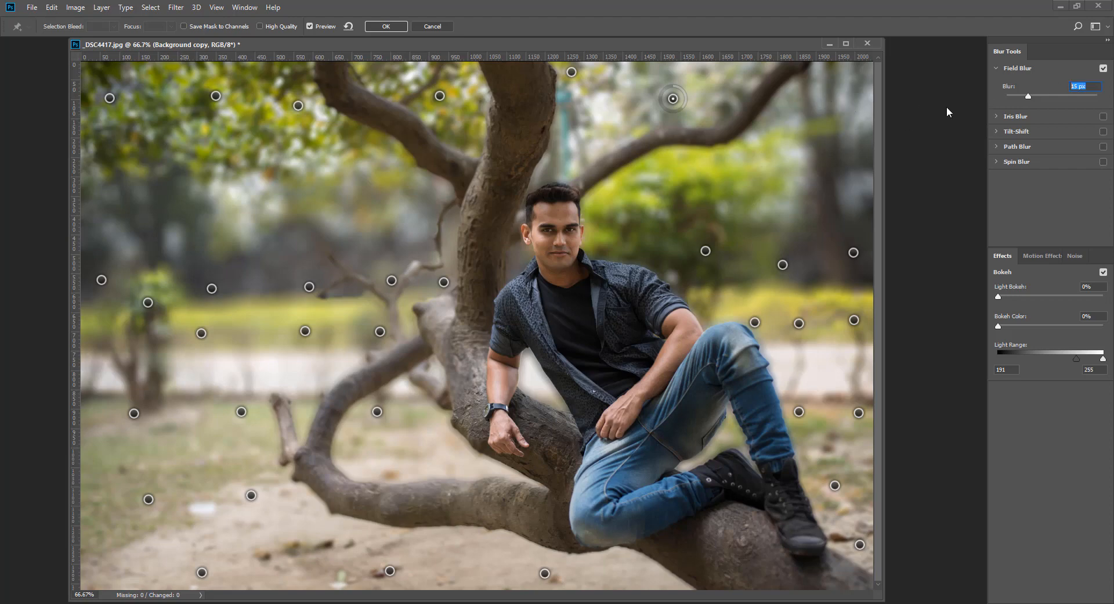
text(35)
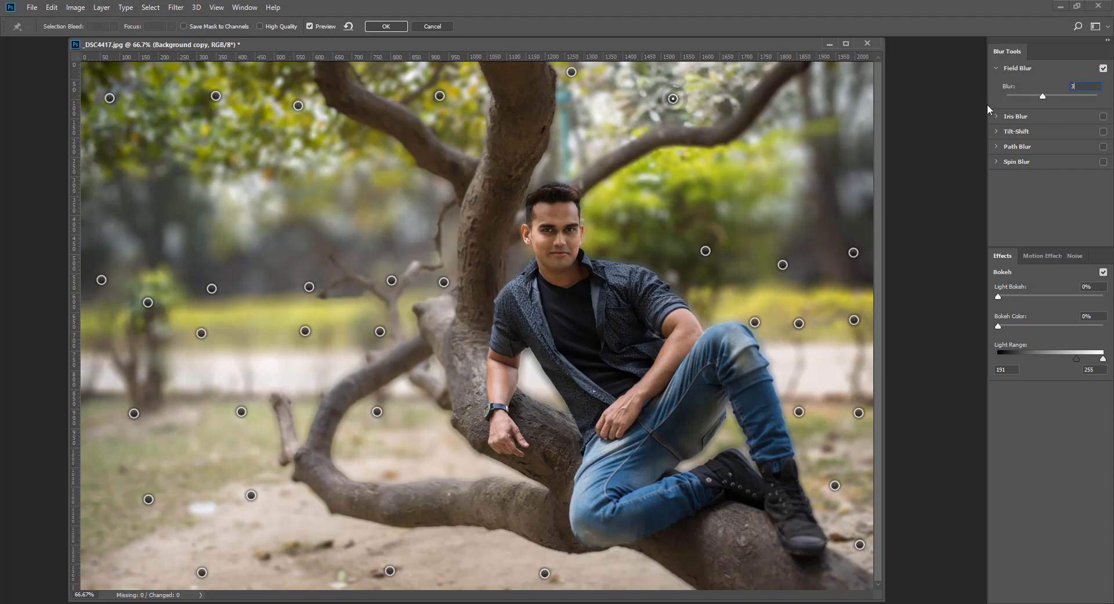
Add a 15 px pin at the lower edge of the left foliage and two 35 px pins in the distant background beneath the foliage
click(310, 287)
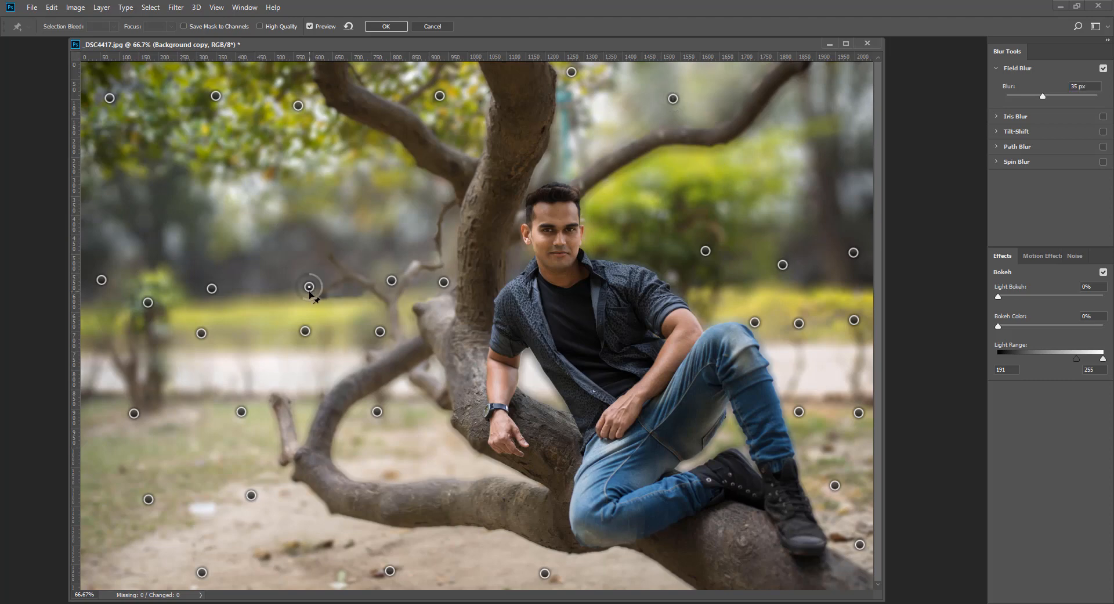
click(253, 206)
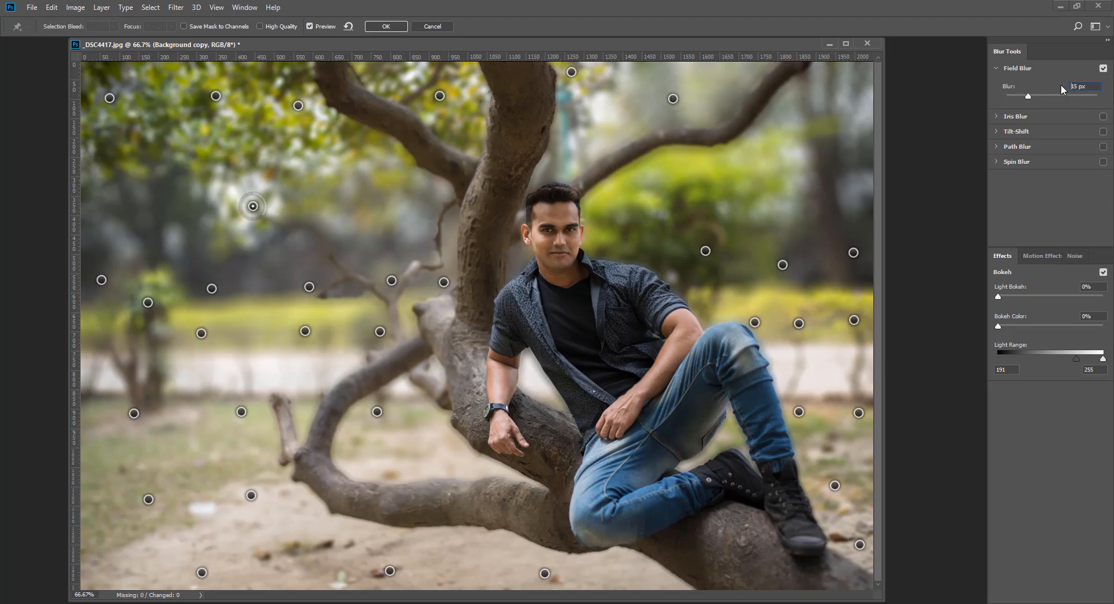
text(35)
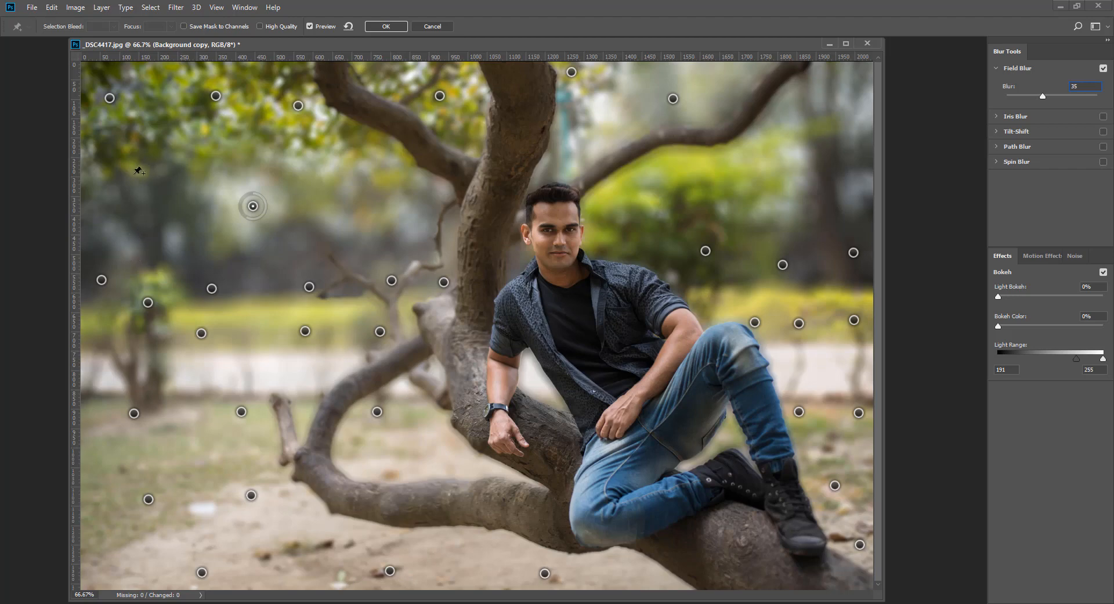
click(137, 155)
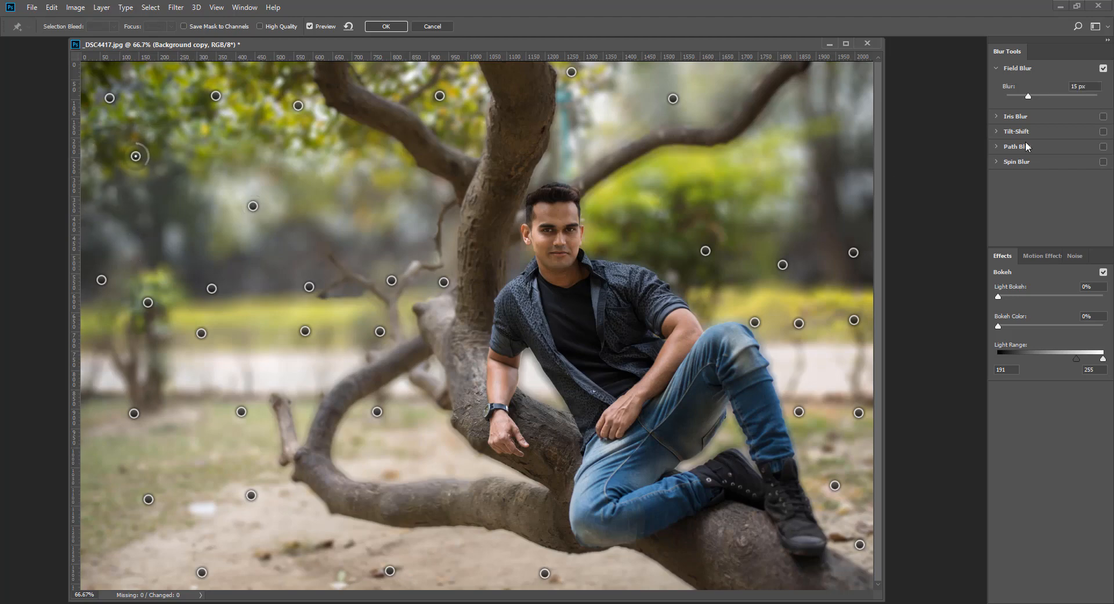
click(144, 196)
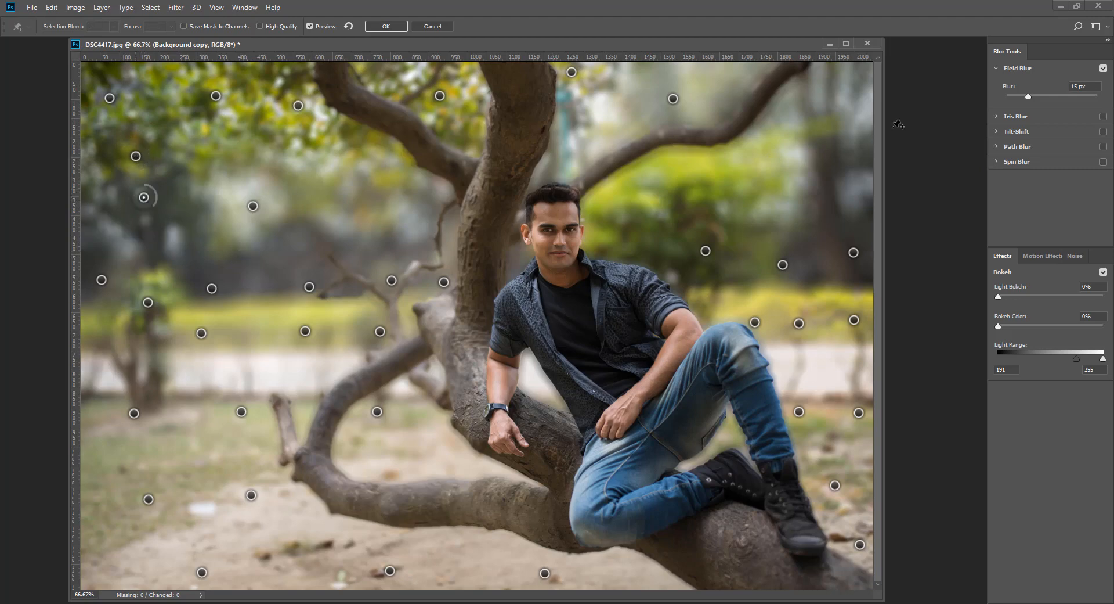
drag(1093, 85, 1042, 96)
text(35)
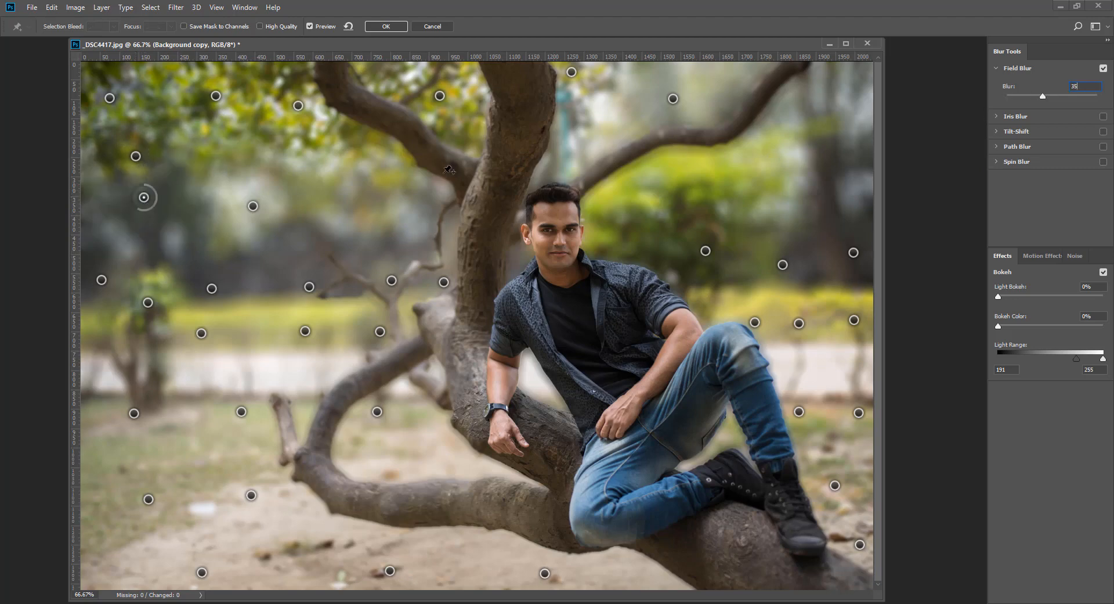
Add 35 px pins in the background just left of the trunk and right of the green bush, moving the latter closer to the right edge
click(414, 216)
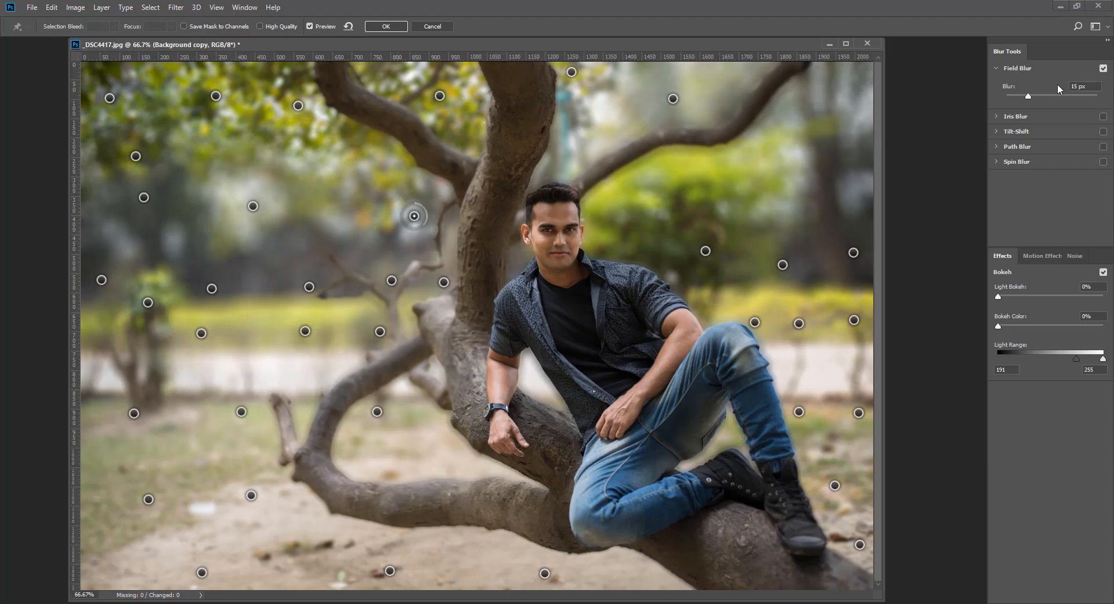
drag(1091, 87, 1043, 92)
text(35)
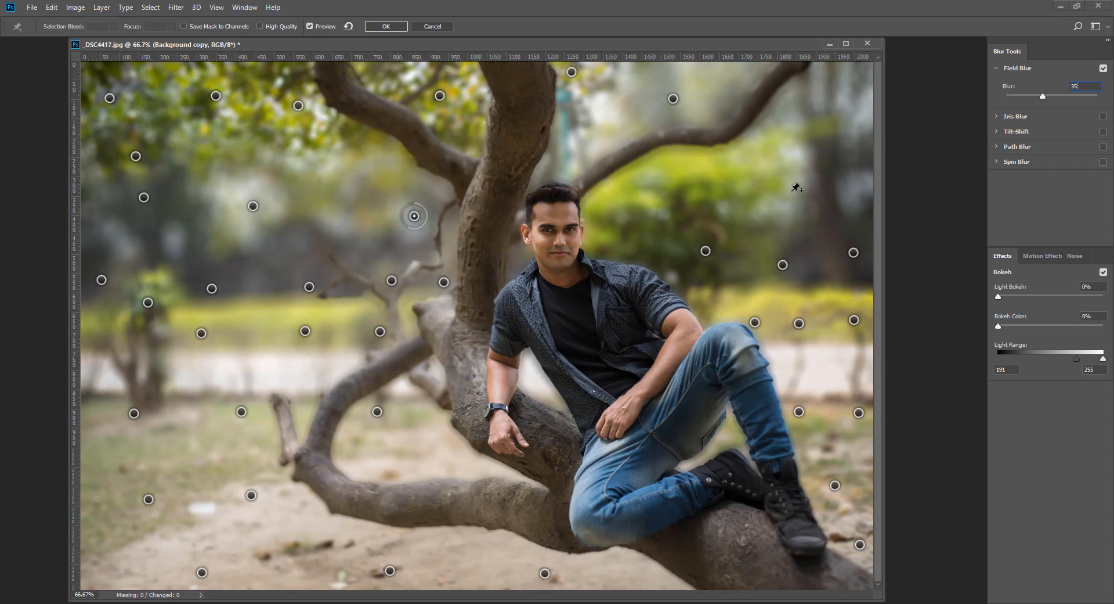
click(794, 179)
text(35)
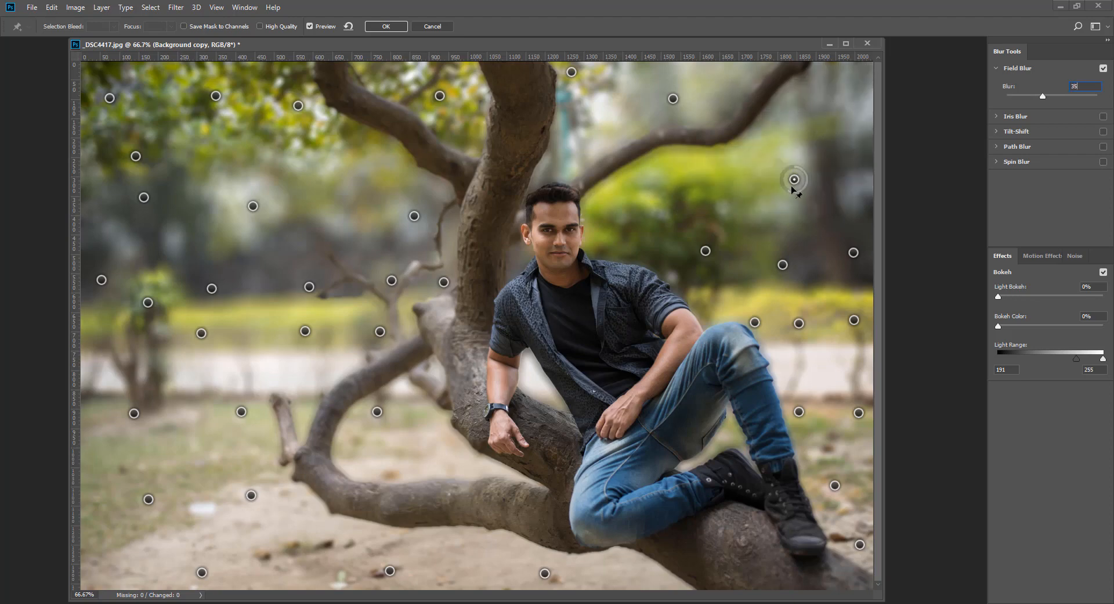
drag(793, 179, 835, 169)
Nudge the leftmost lower foliage pin up and add three 15 px pins along the foliage's lower edge toward the trunk
drag(136, 155, 132, 151)
click(1092, 85)
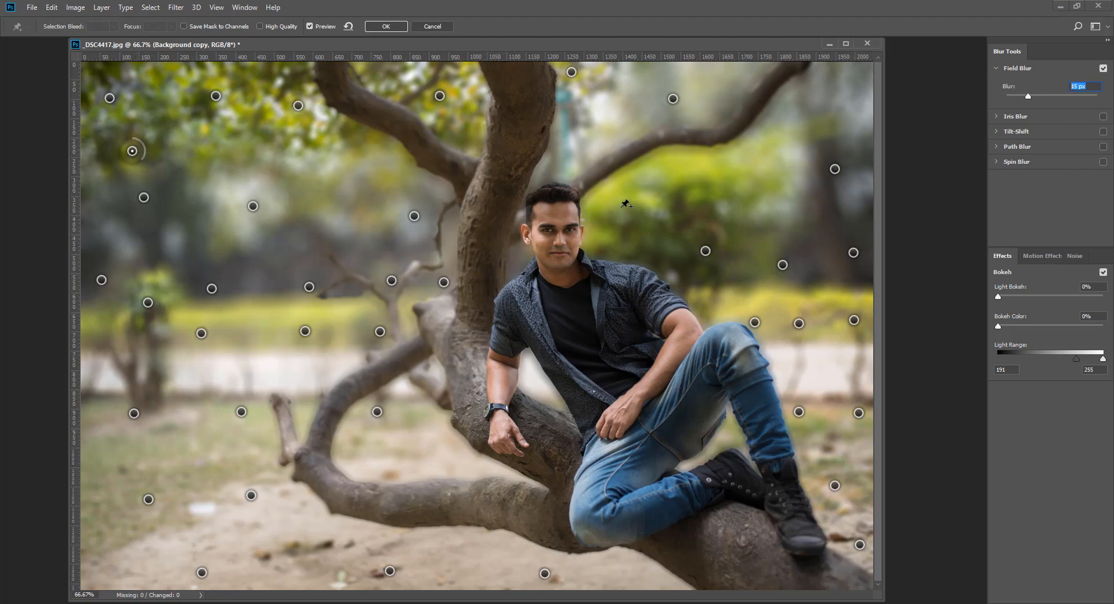
click(215, 97)
click(214, 147)
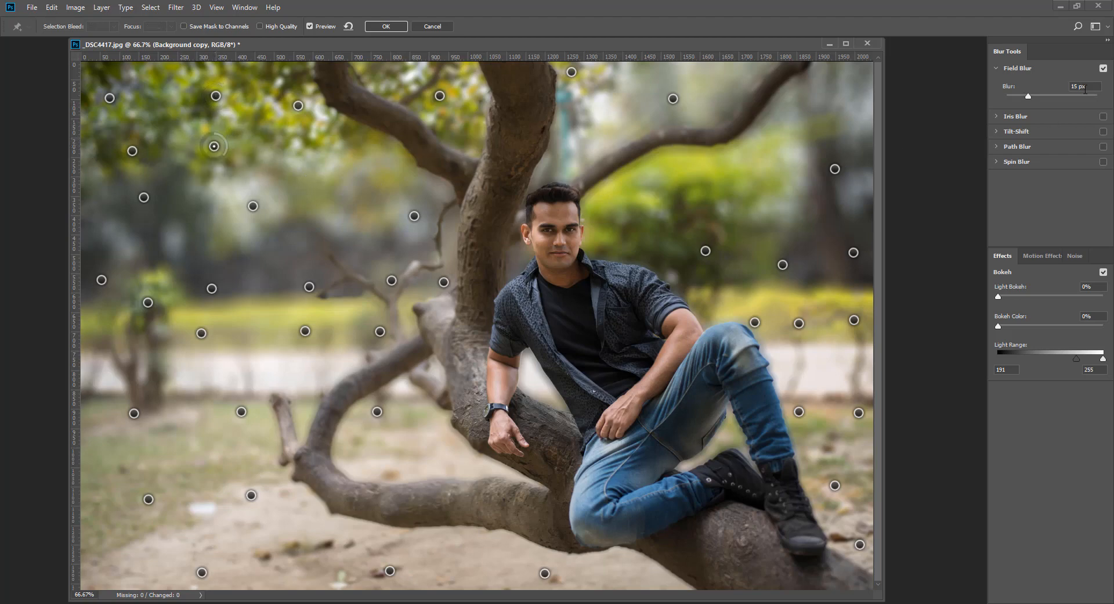
click(308, 154)
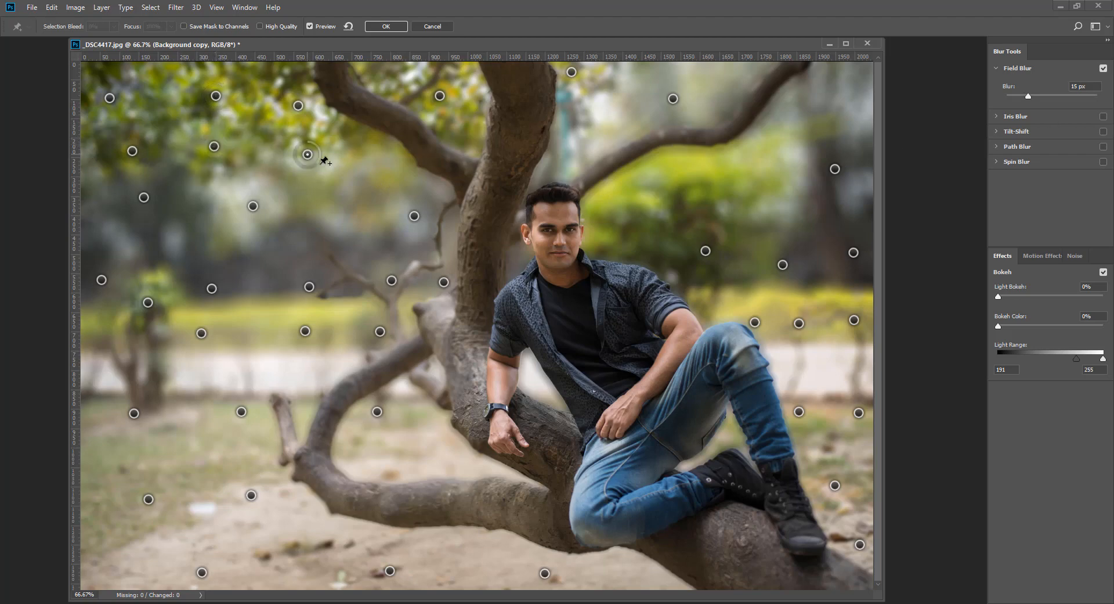
click(379, 160)
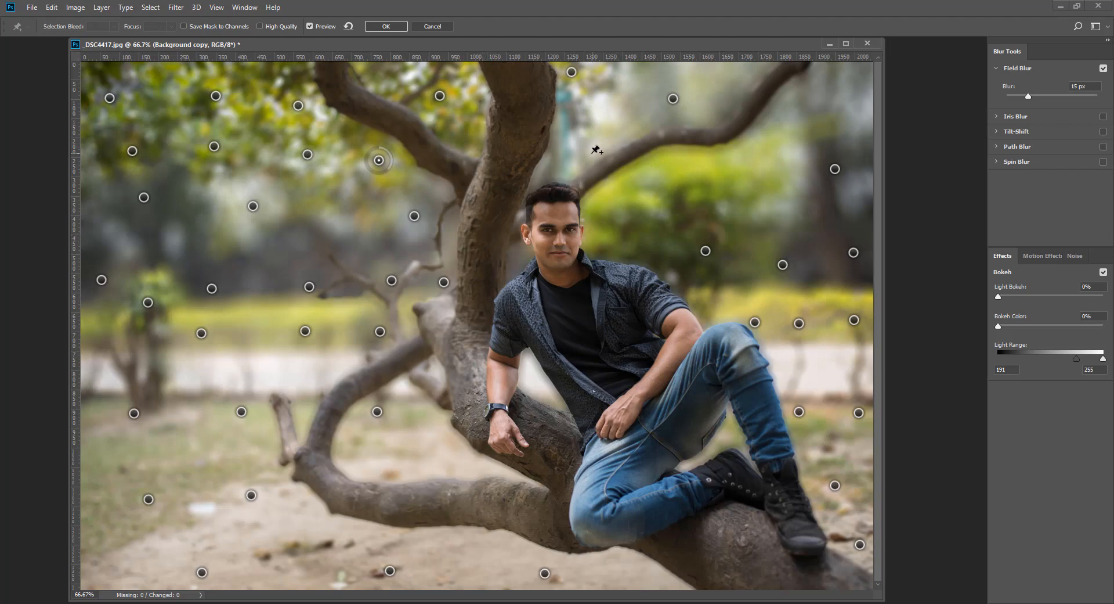
Set the blur of the pin above the right-hand branch to 15 px
click(673, 99)
mouse_move(1025, 97)
mouse_down()
mouse_move(1003, 97)
mouse_move(1029, 94)
mouse_up()
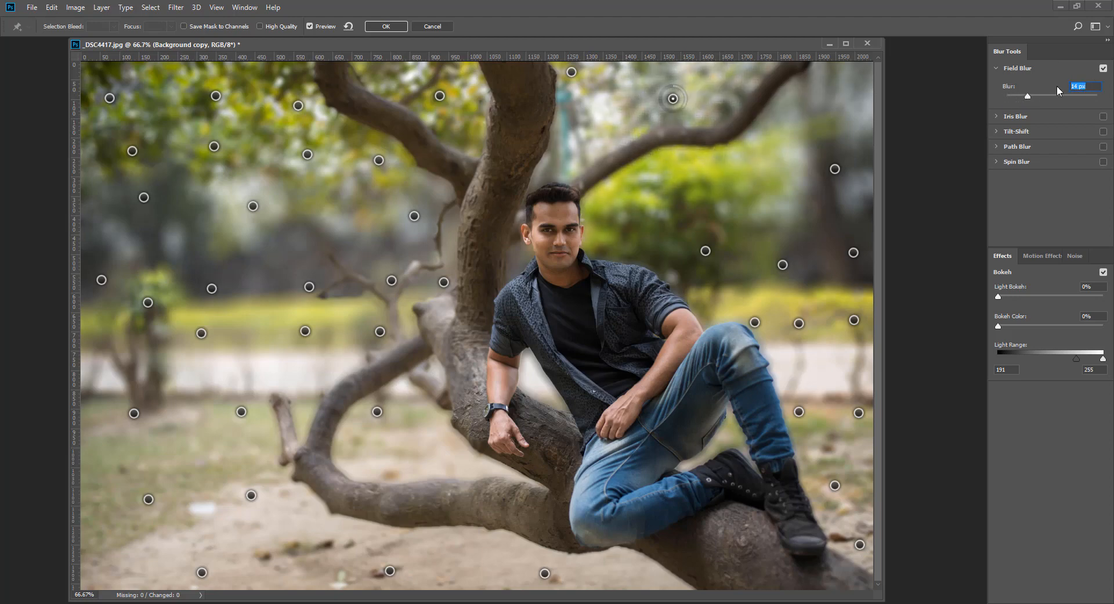
text(26)
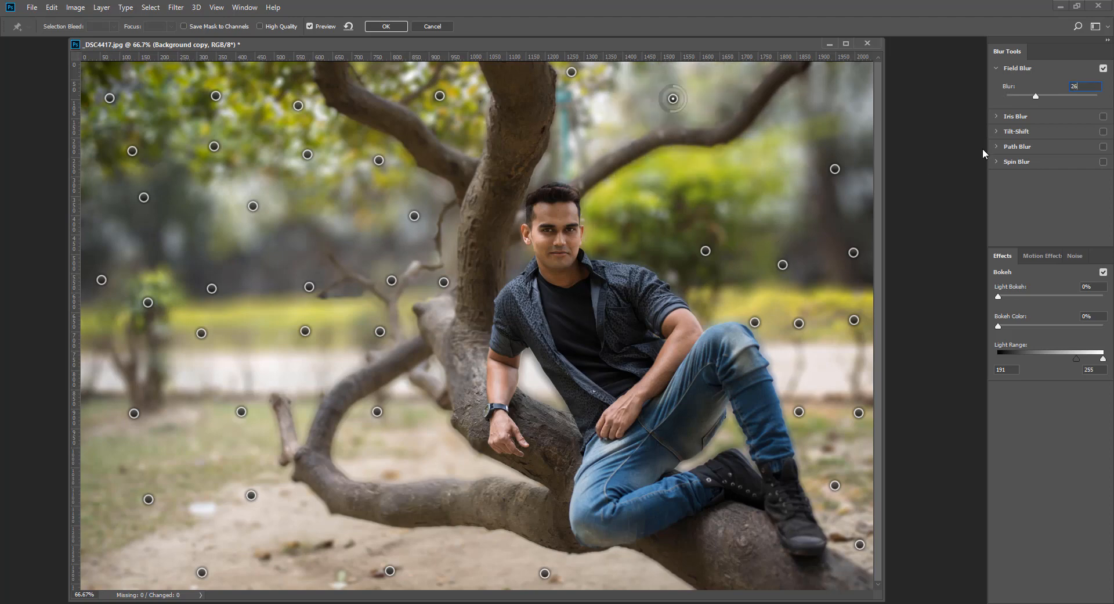
key(BackSpace)
key(BackSpace)
text(15)
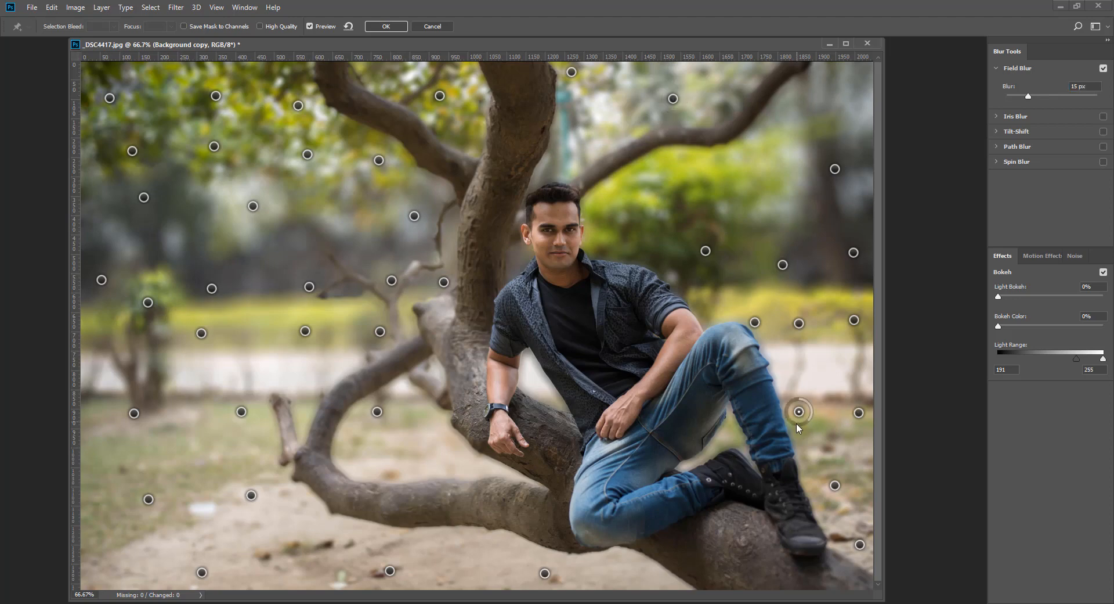
Place a 15 px pin in the background gap between the man's arm and torso and apply the Field Blur
click(713, 414)
key(Delete)
click(535, 385)
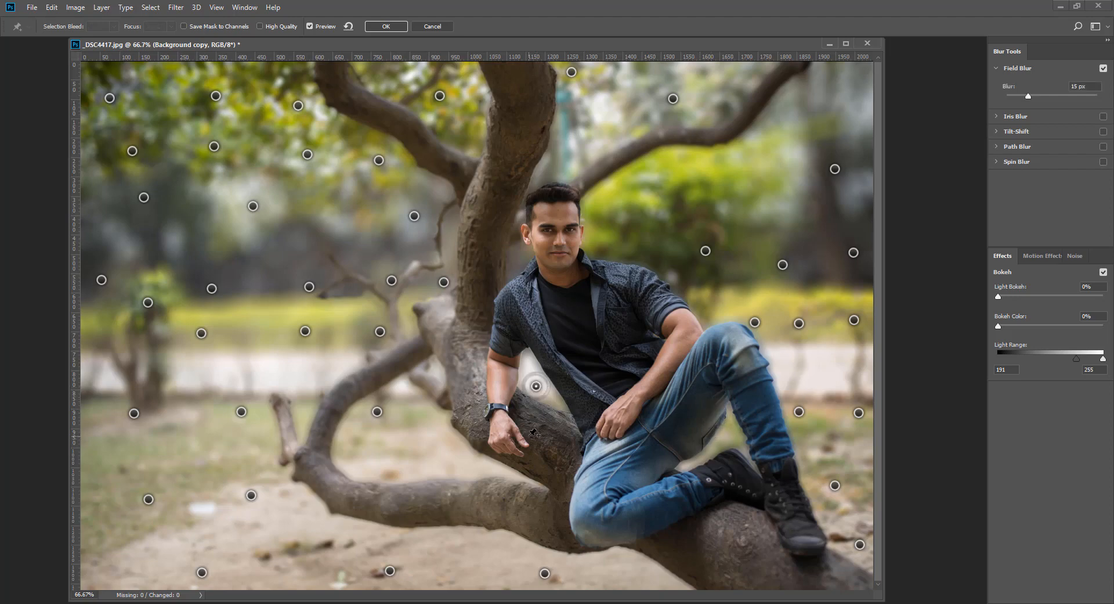
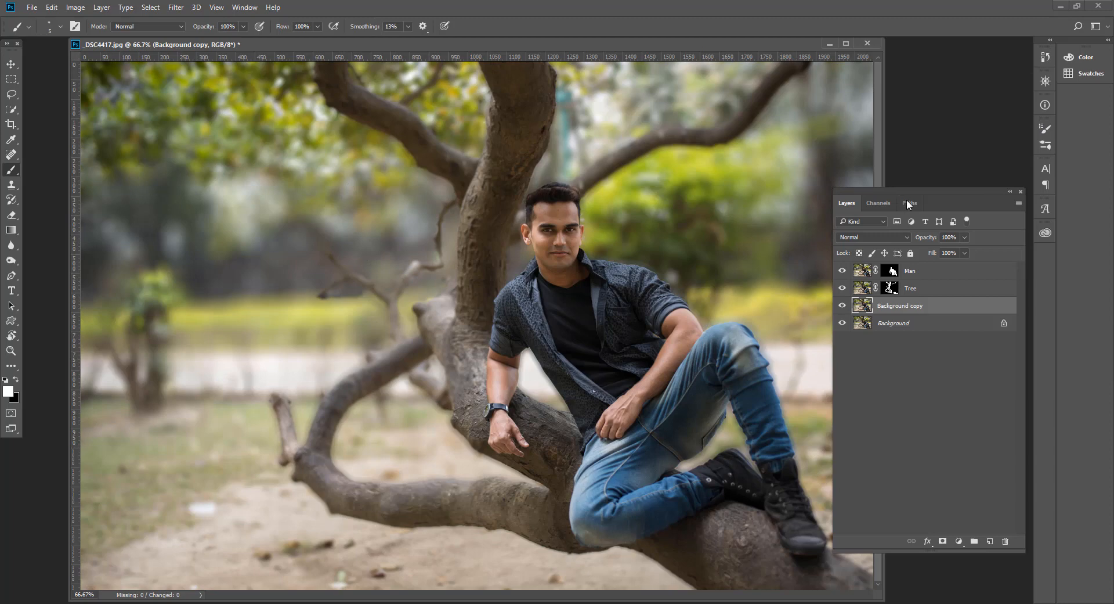
Hide all layers, then show Background copy, Tree and Man one by one to review each blur, leaving Background hidden
drag(842, 305, 844, 277)
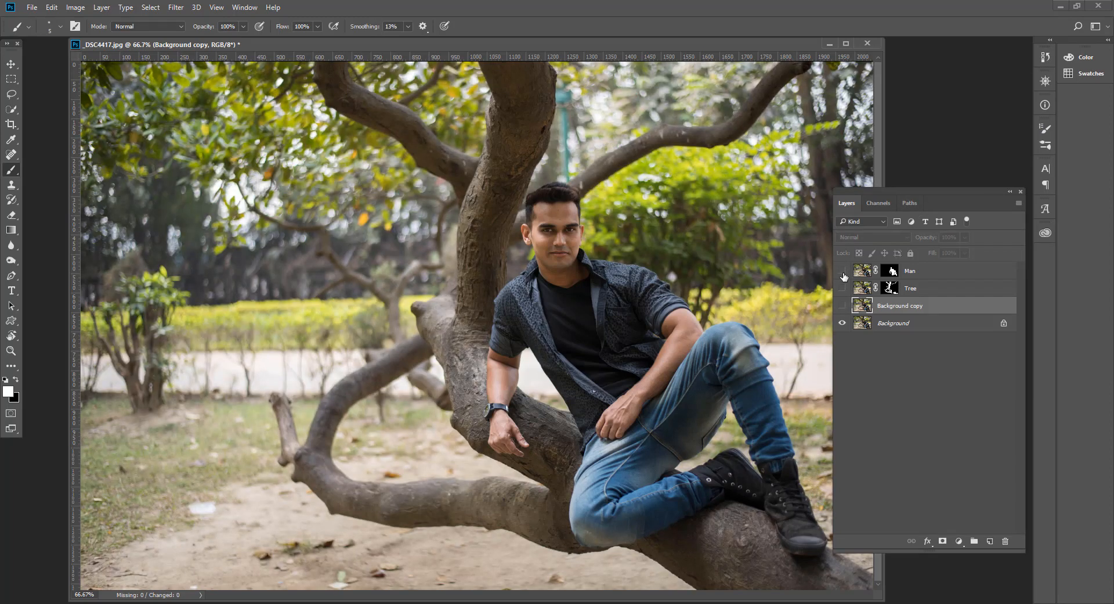
click(842, 323)
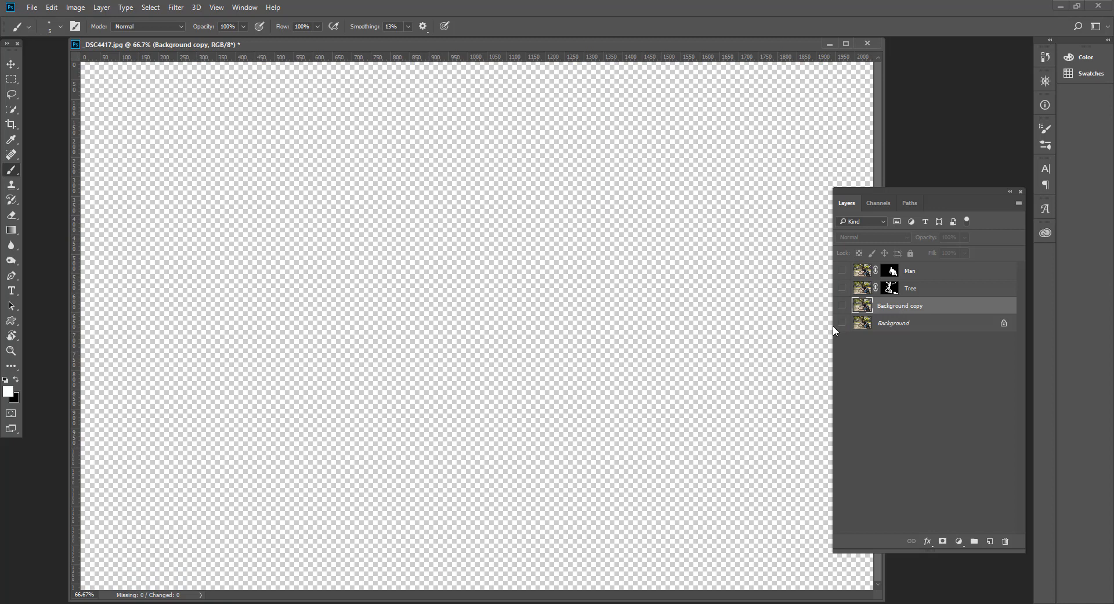
click(842, 306)
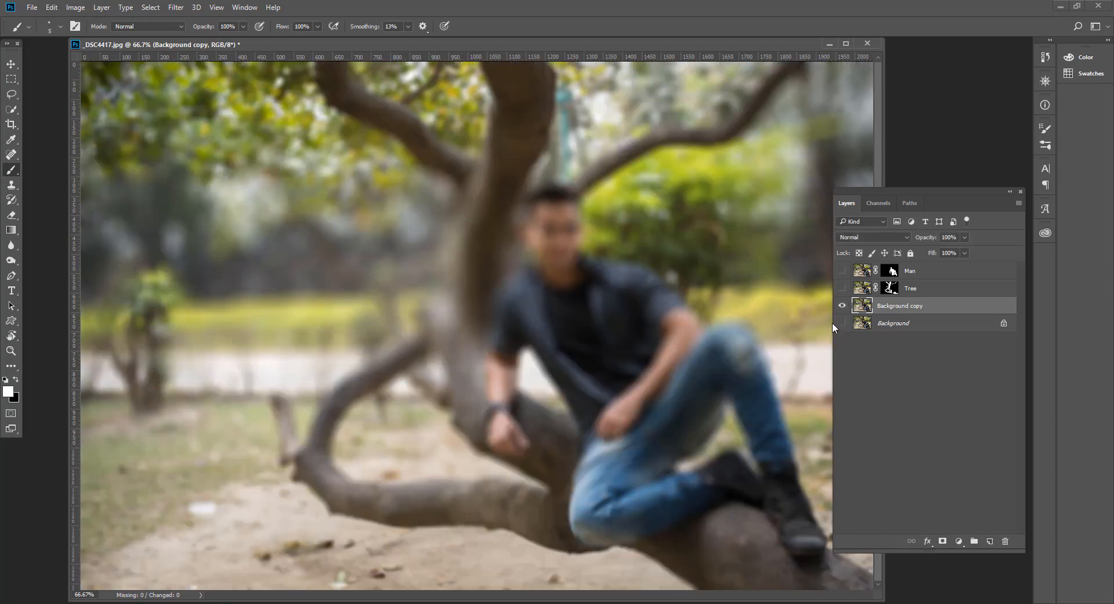
click(842, 288)
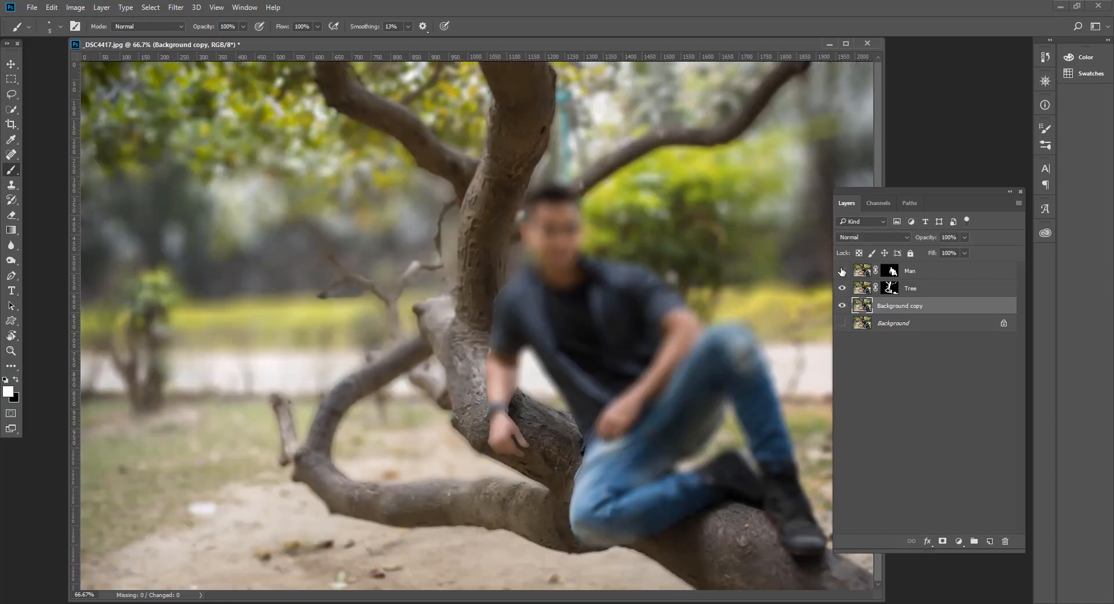
click(842, 270)
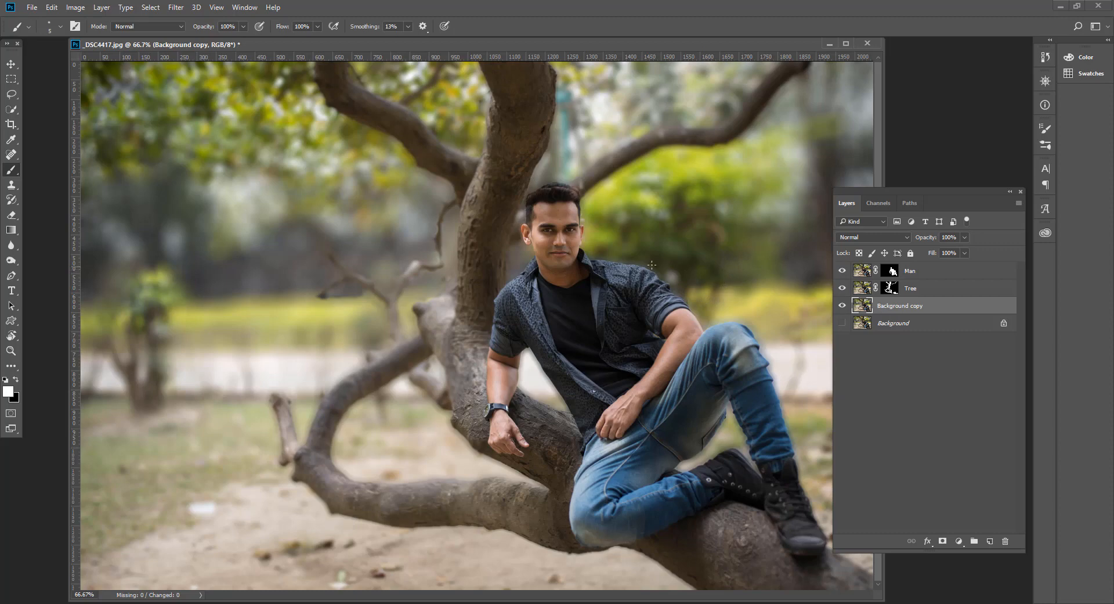
Inspect the blended edges around the man's head, torso and raised leg at 200% zoom
key(ctrl+plus)
key(ctrl+plus)
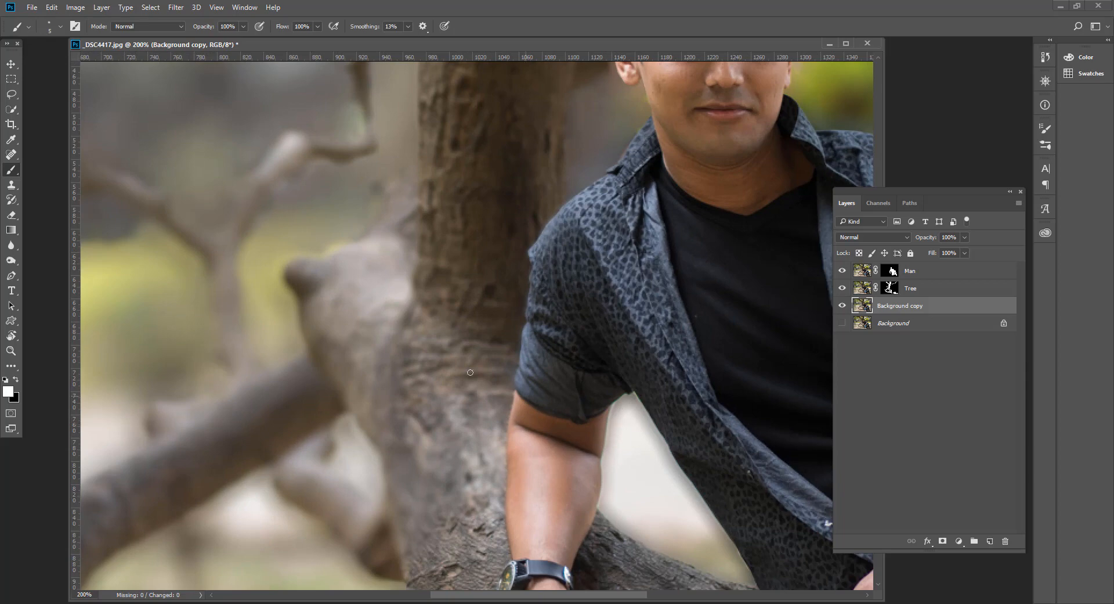
drag(657, 282, 480, 476)
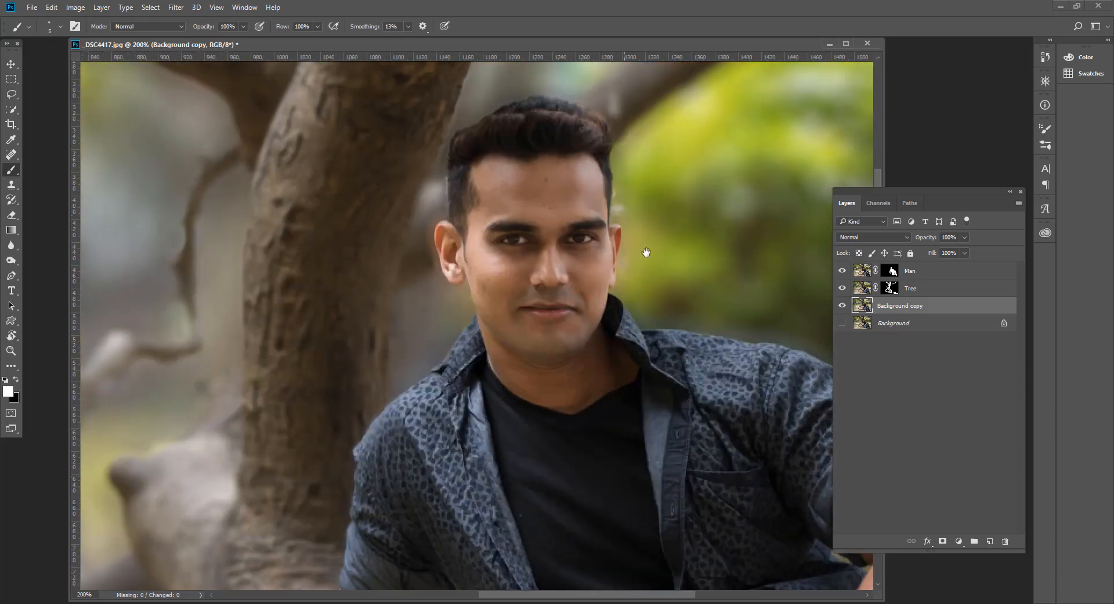
drag(580, 233, 375, 42)
drag(682, 356, 472, 171)
drag(759, 172, 621, 134)
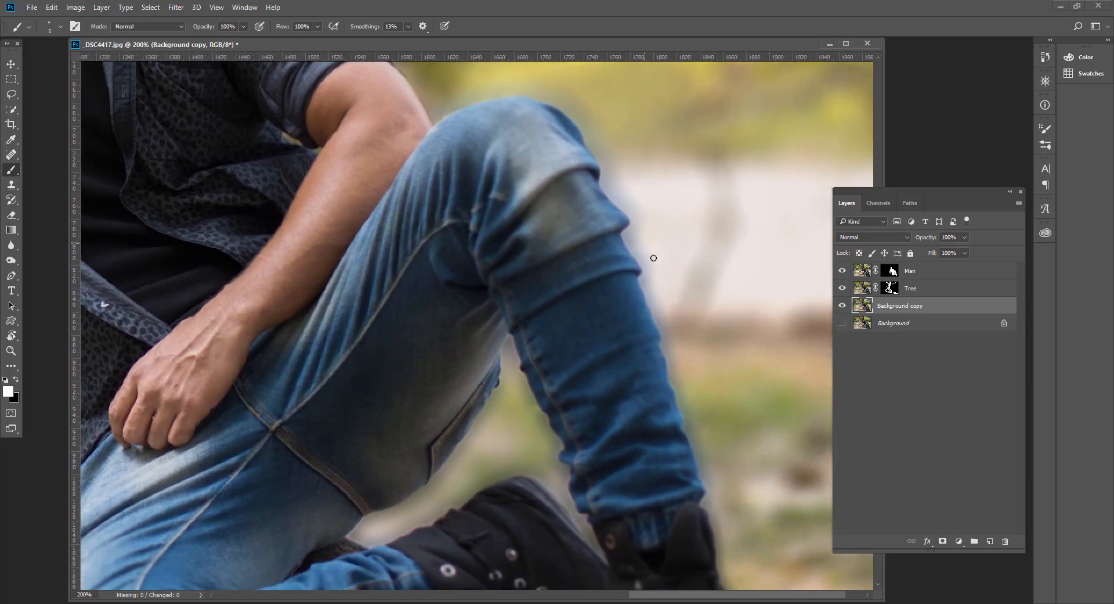
Check the blended edges of the legs and shoes, and hide the Man and Tree layers to show only Background copy
drag(646, 452, 572, 232)
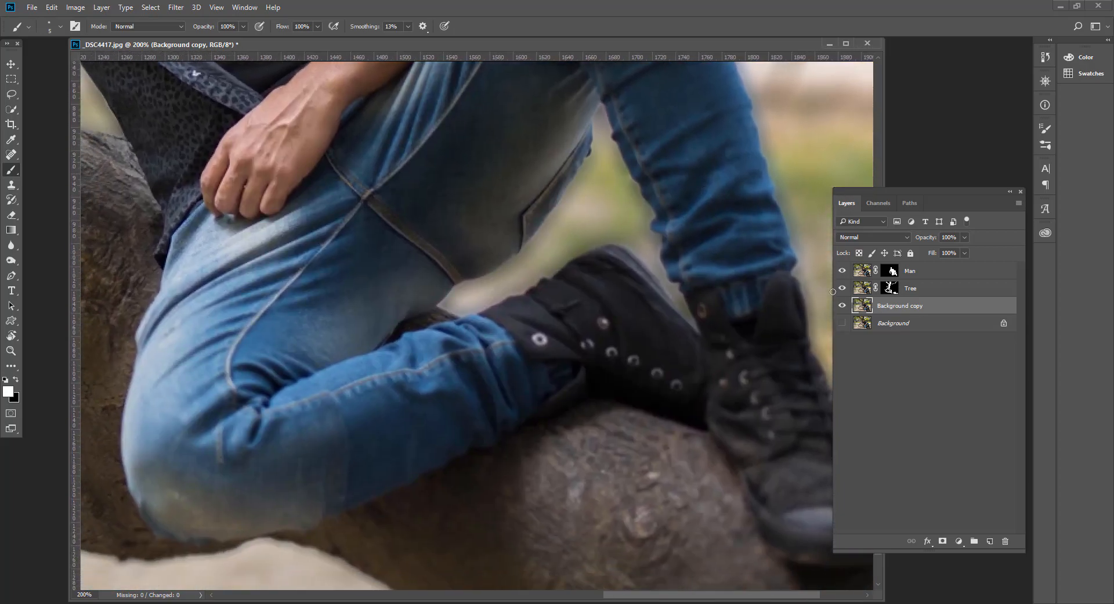
click(842, 303)
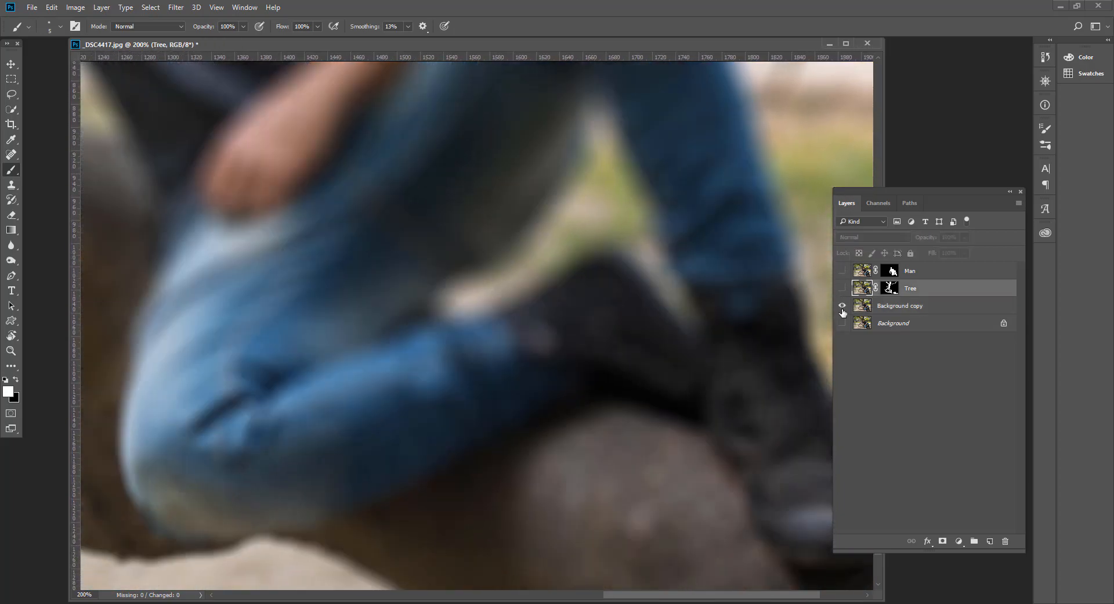
click(843, 311)
click(843, 324)
click(842, 324)
click(842, 305)
Examine the blurred halos around the man and trunk on Background copy, briefly showing the Tree layer for comparison
drag(744, 198, 699, 412)
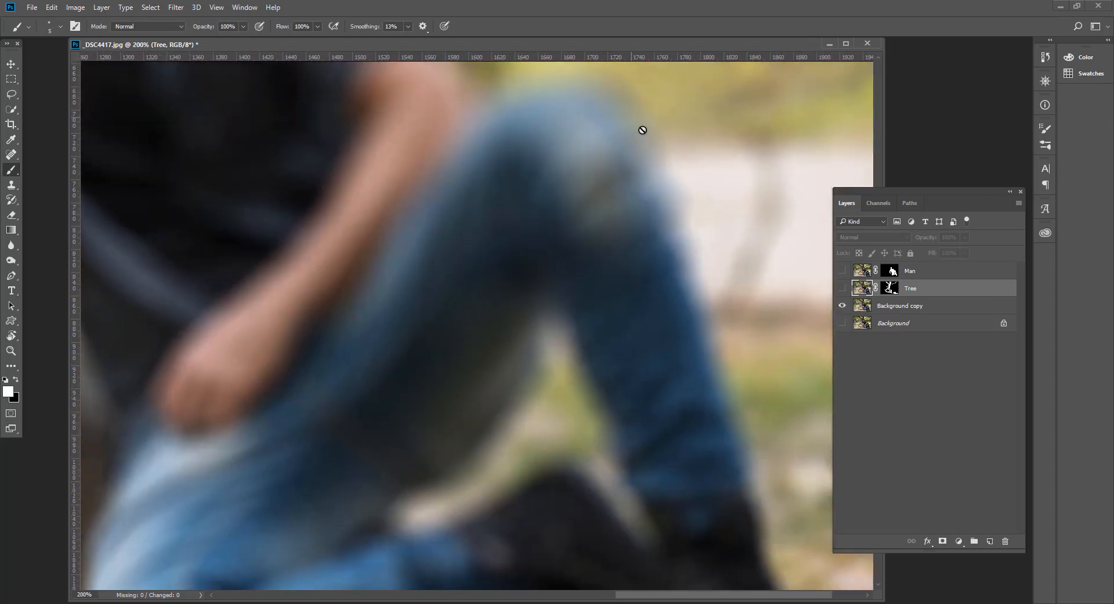
drag(610, 220, 609, 443)
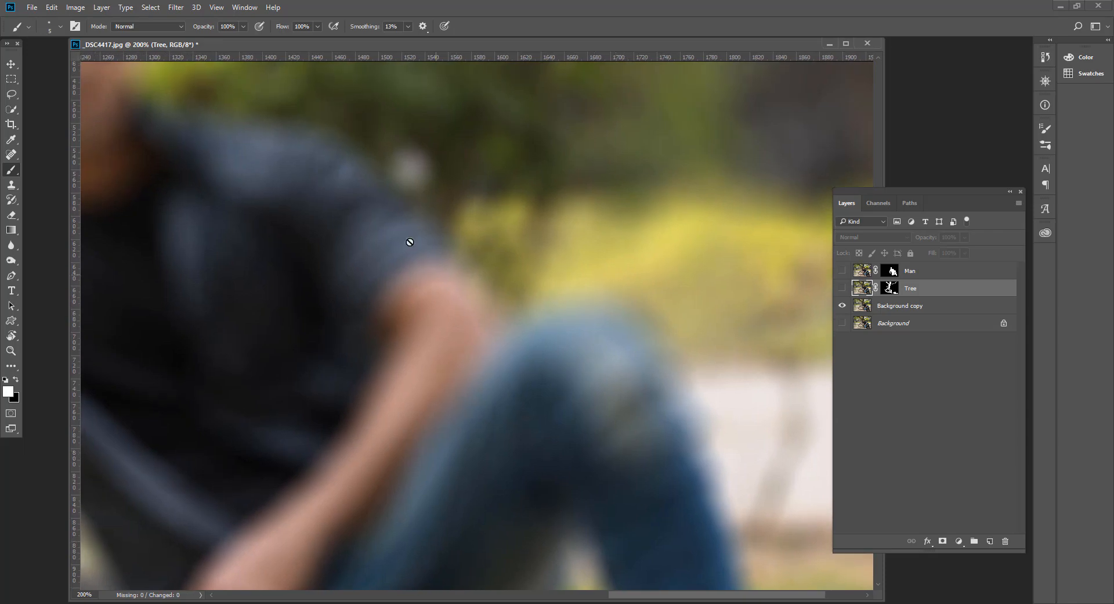
drag(362, 241, 641, 403)
drag(436, 232, 481, 268)
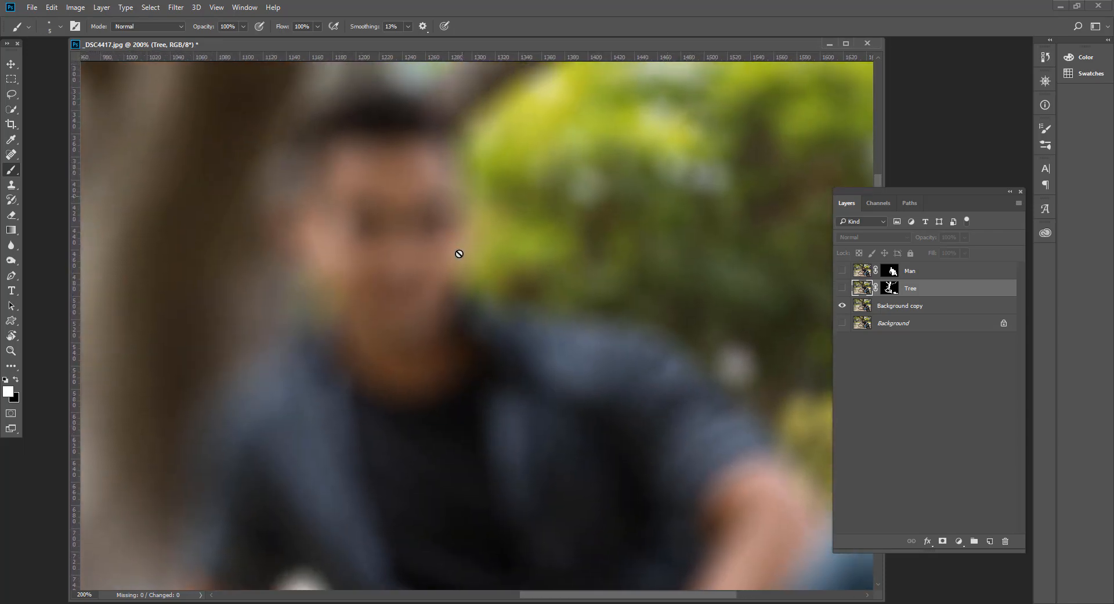
drag(517, 363, 624, 473)
drag(491, 271, 475, 418)
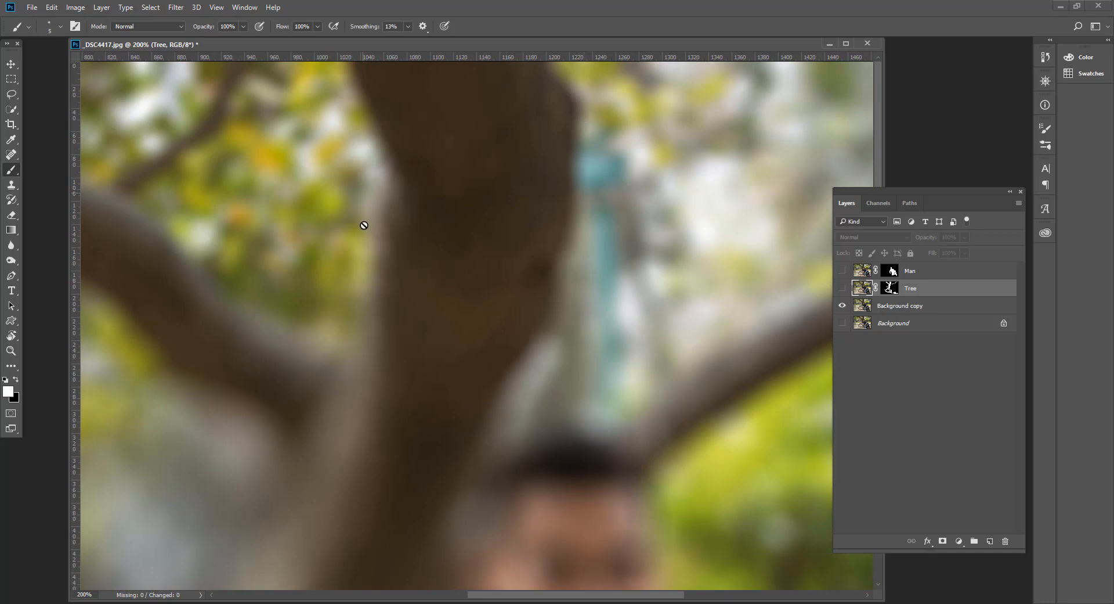
drag(405, 197, 546, 195)
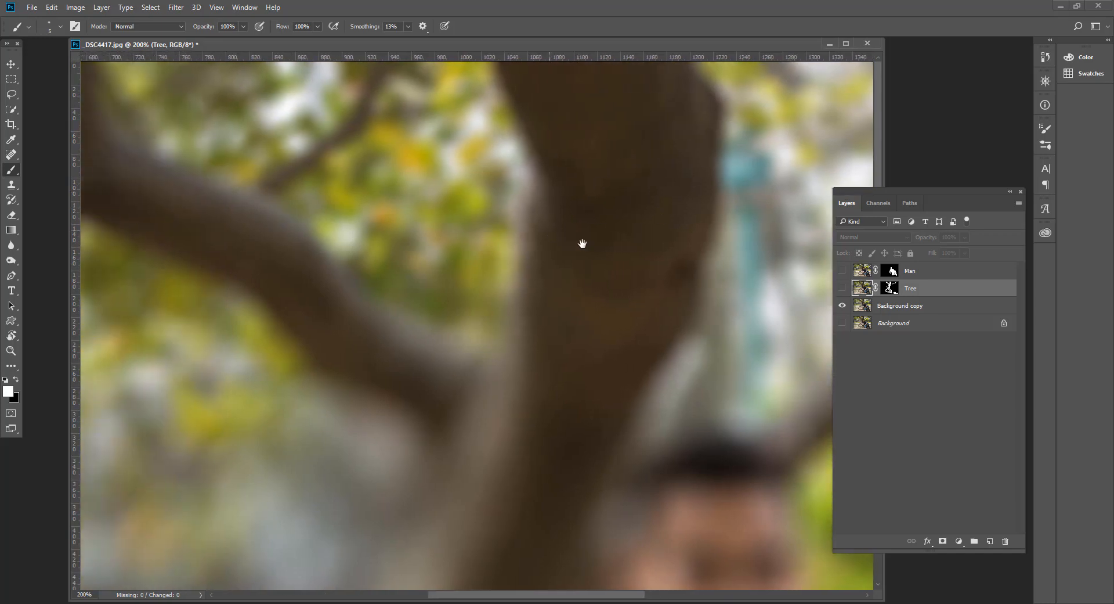
click(843, 288)
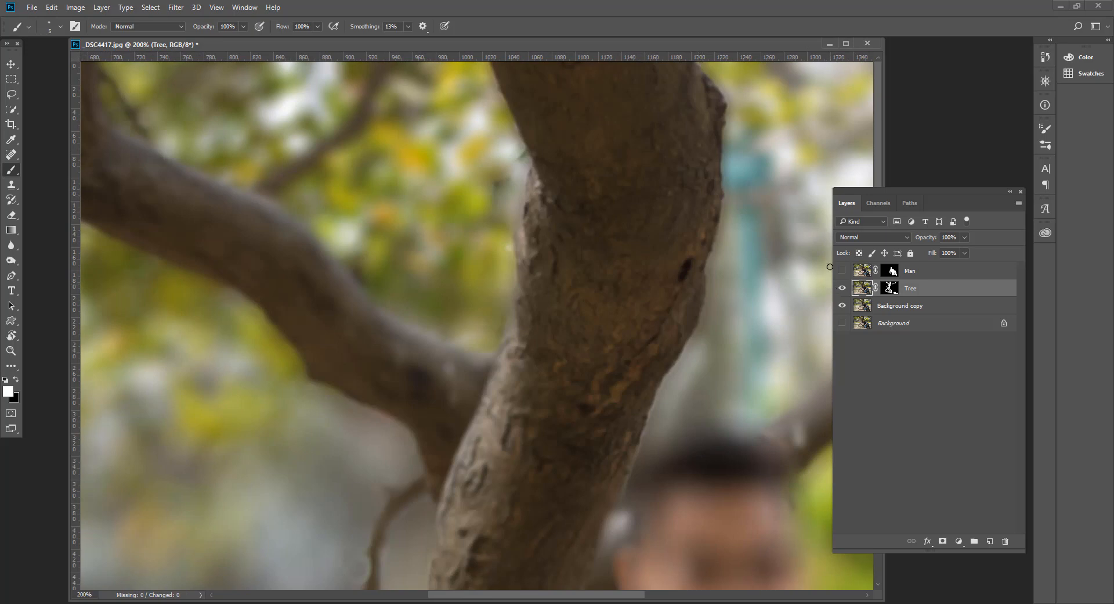
click(842, 288)
Select the Background copy layer and set up the Clone Stamp tool with 58% opacity and 28% flow
click(897, 306)
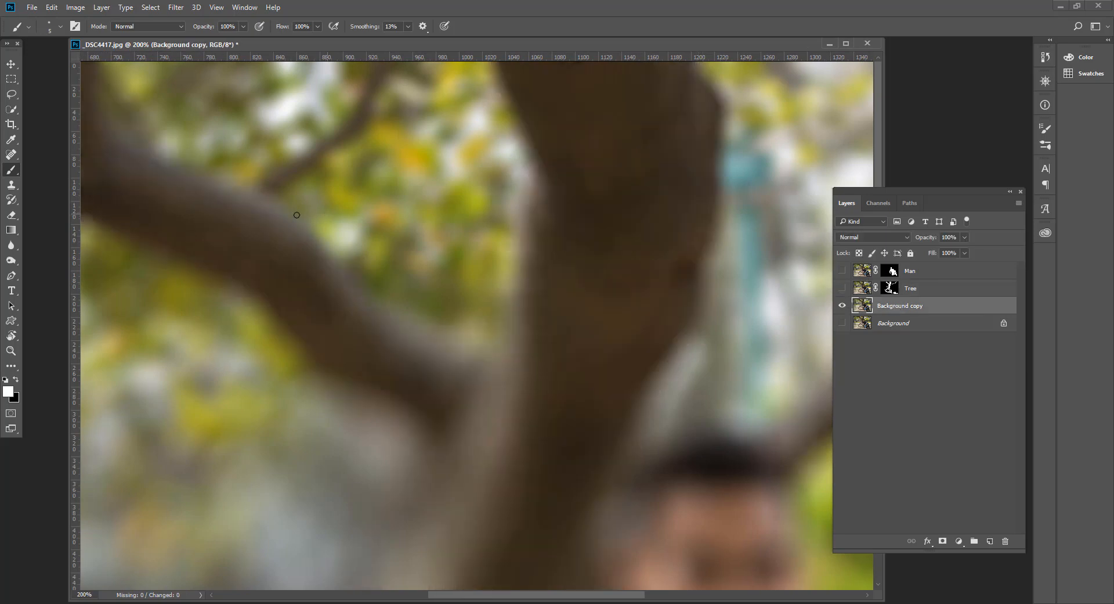
drag(264, 262, 519, 291)
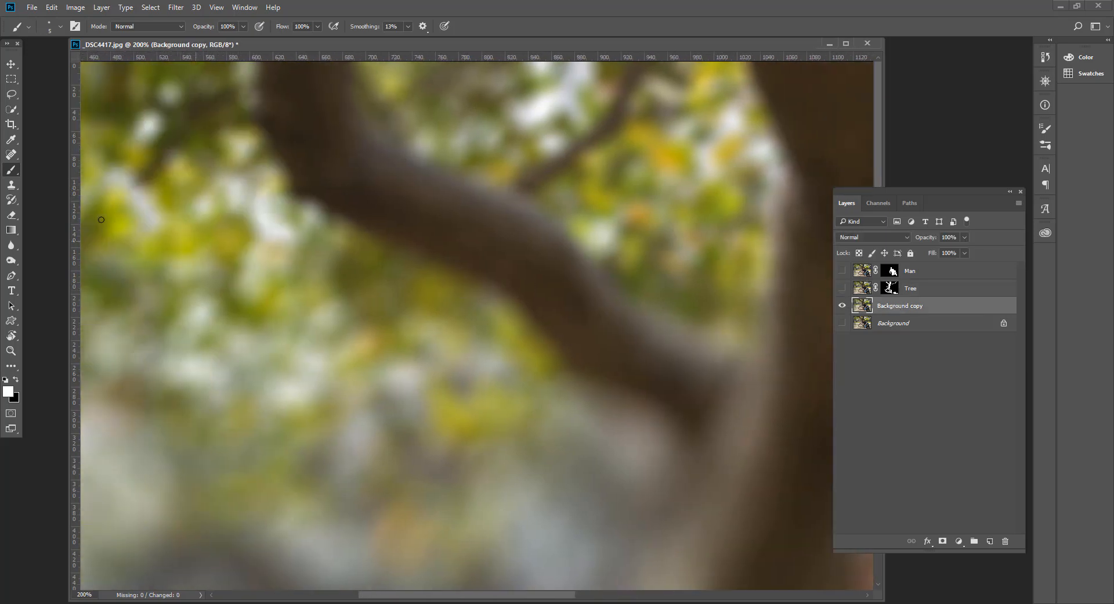
click(23, 185)
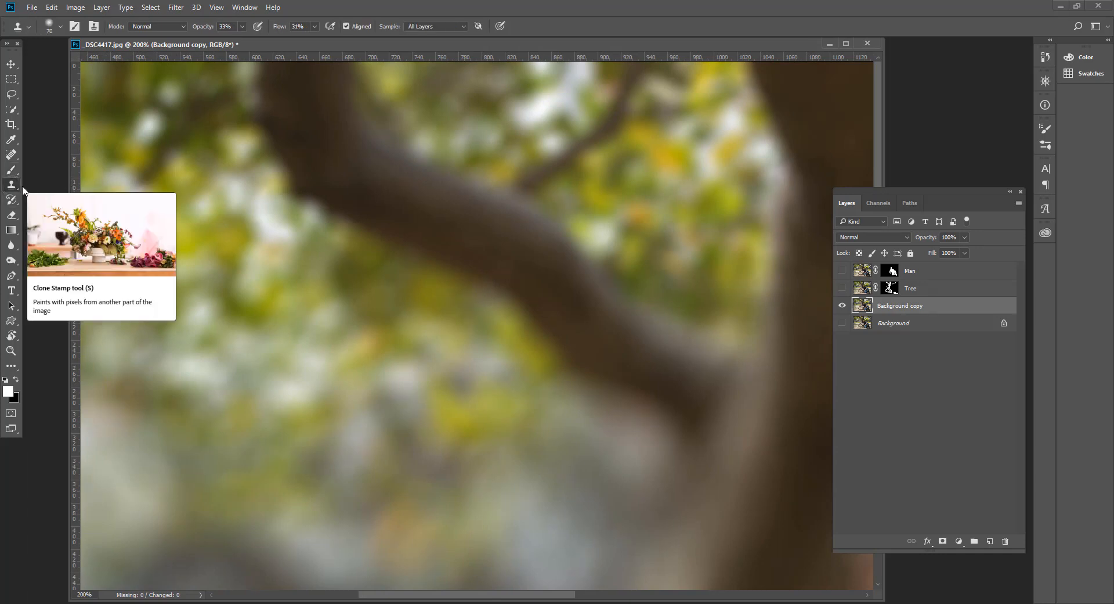
alt+click(192, 98)
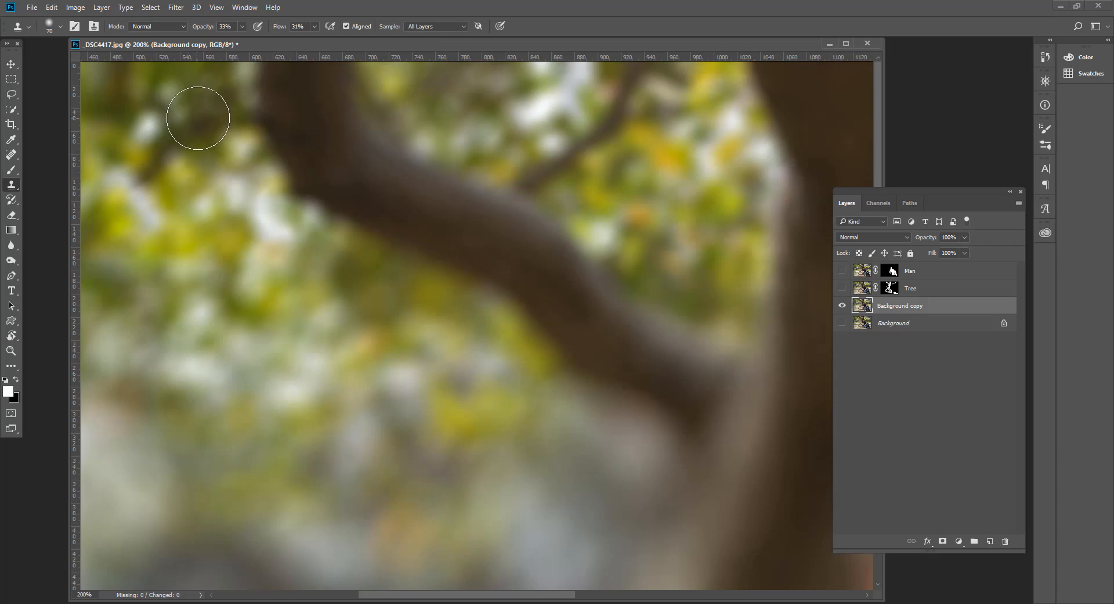
click(314, 26)
drag(315, 40, 314, 42)
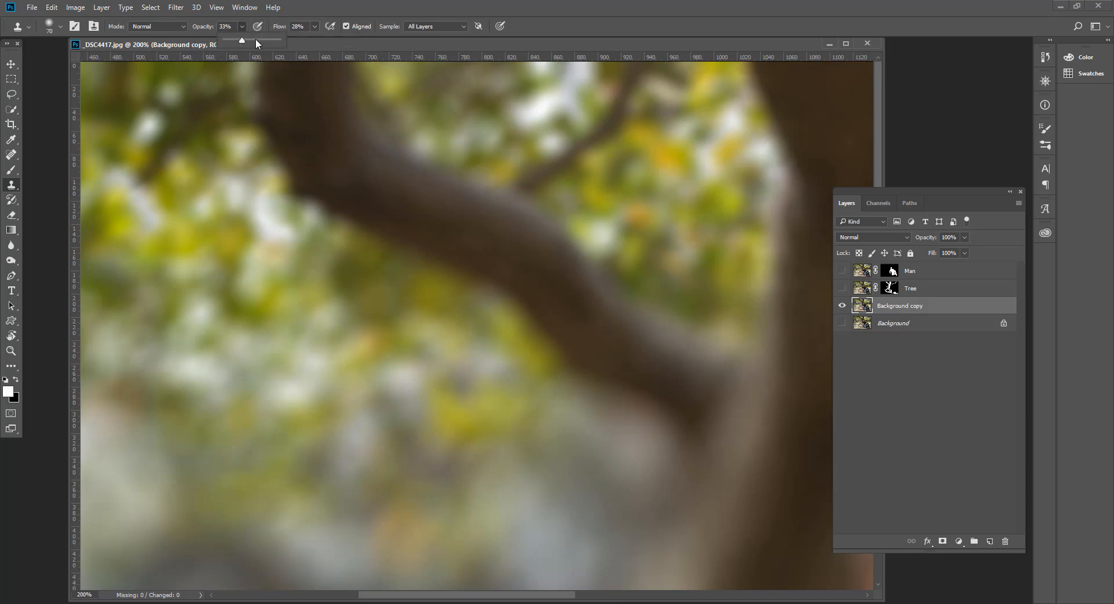
click(255, 38)
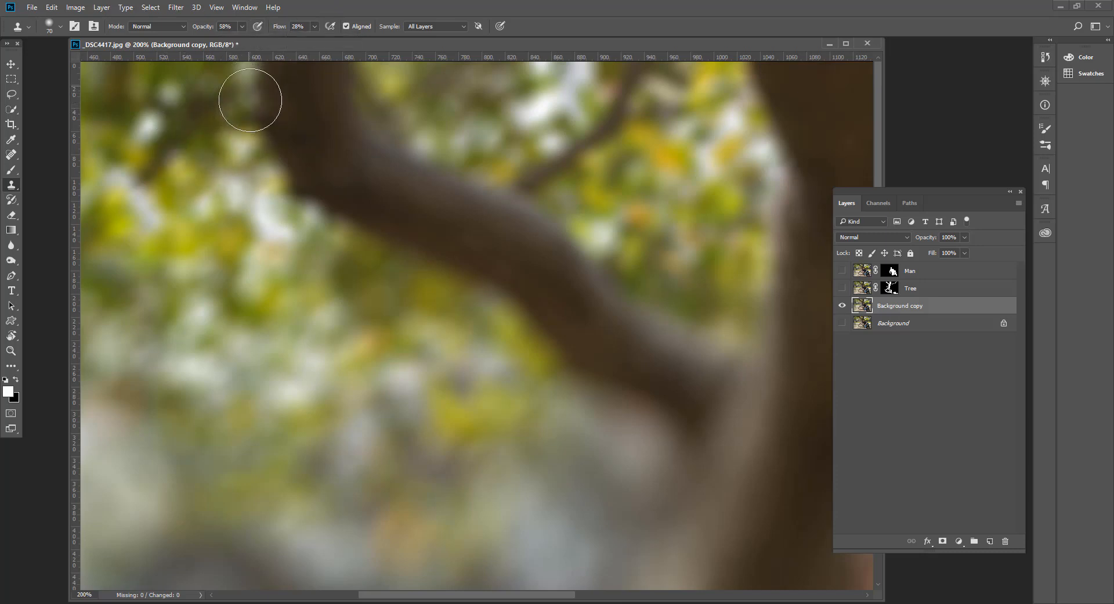
Clone nearby blurred foliage over the lower edge of the left-hand branch on Background copy
mouse_move(265, 78)
mouse_down()
mouse_move(282, 184)
mouse_move(342, 233)
mouse_move(343, 256)
mouse_move(428, 257)
mouse_move(401, 255)
mouse_move(423, 247)
mouse_move(450, 277)
mouse_move(519, 303)
mouse_move(517, 345)
mouse_move(583, 372)
mouse_up()
alt+click(601, 479)
mouse_move(617, 418)
mouse_down()
mouse_move(645, 394)
mouse_move(650, 430)
mouse_move(551, 371)
mouse_move(563, 392)
mouse_up()
alt+click(503, 353)
mouse_move(544, 328)
mouse_down()
mouse_move(564, 323)
mouse_move(343, 276)
mouse_move(352, 224)
mouse_up()
Clone blurred foliage along the upper edge of the left-hand branch and undo the last stroke
alt+click(460, 79)
mouse_move(373, 90)
mouse_down()
mouse_move(471, 114)
mouse_move(353, 86)
mouse_move(389, 121)
mouse_move(520, 120)
mouse_move(619, 143)
mouse_move(643, 108)
mouse_move(589, 204)
mouse_move(622, 230)
mouse_move(597, 250)
mouse_move(668, 267)
mouse_move(708, 308)
mouse_up()
key(ctrl+z)
alt+click(462, 92)
alt+click(669, 157)
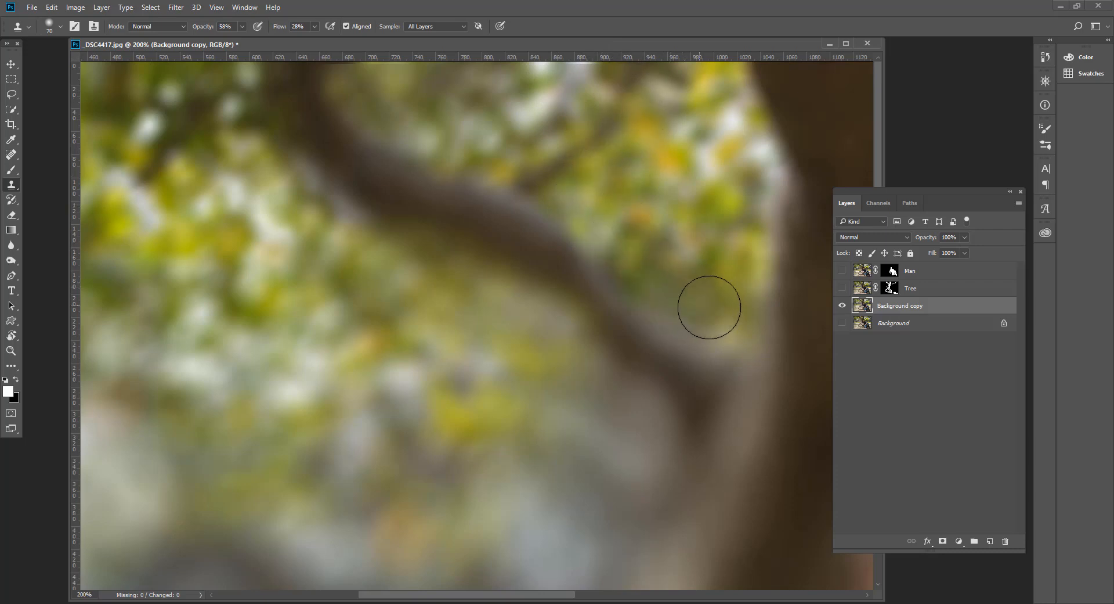
Clone blurred foliage over the main trunk's left edge down to the fork with the left-hand branch
alt+click(633, 193)
mouse_move(719, 99)
mouse_down()
mouse_move(755, 123)
mouse_move(743, 85)
mouse_move(769, 91)
mouse_move(766, 232)
mouse_move(783, 198)
mouse_move(774, 260)
mouse_up()
alt+click(714, 125)
alt+click(709, 167)
drag(772, 142, 789, 139)
alt+click(683, 261)
drag(720, 321, 748, 353)
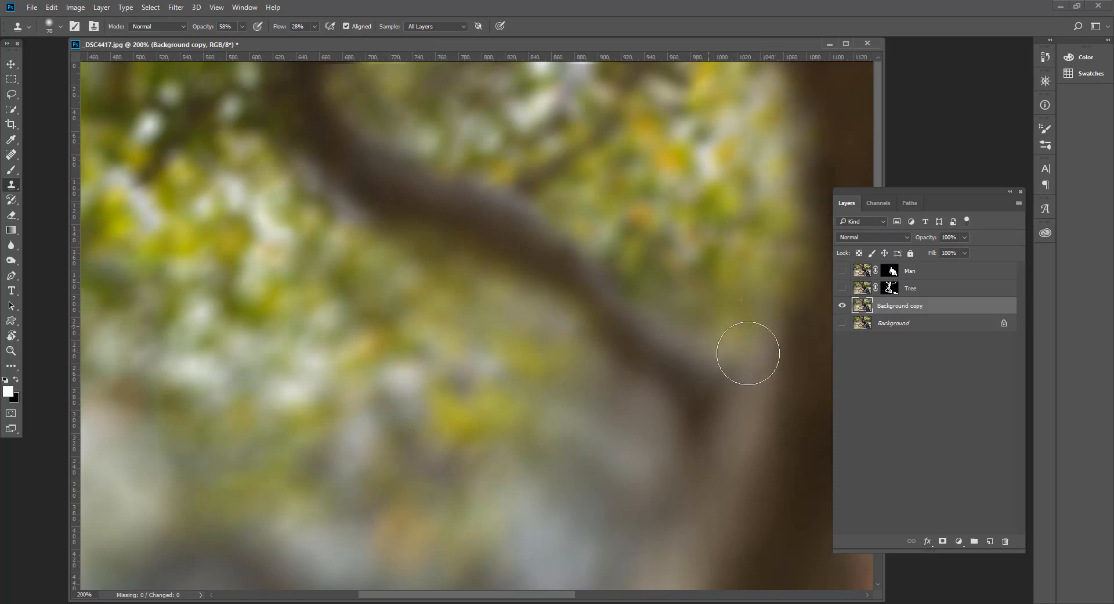
Clone the bright background over the main trunk's right edge at 100% zoom and undo the last stroke
drag(689, 303, 649, 119)
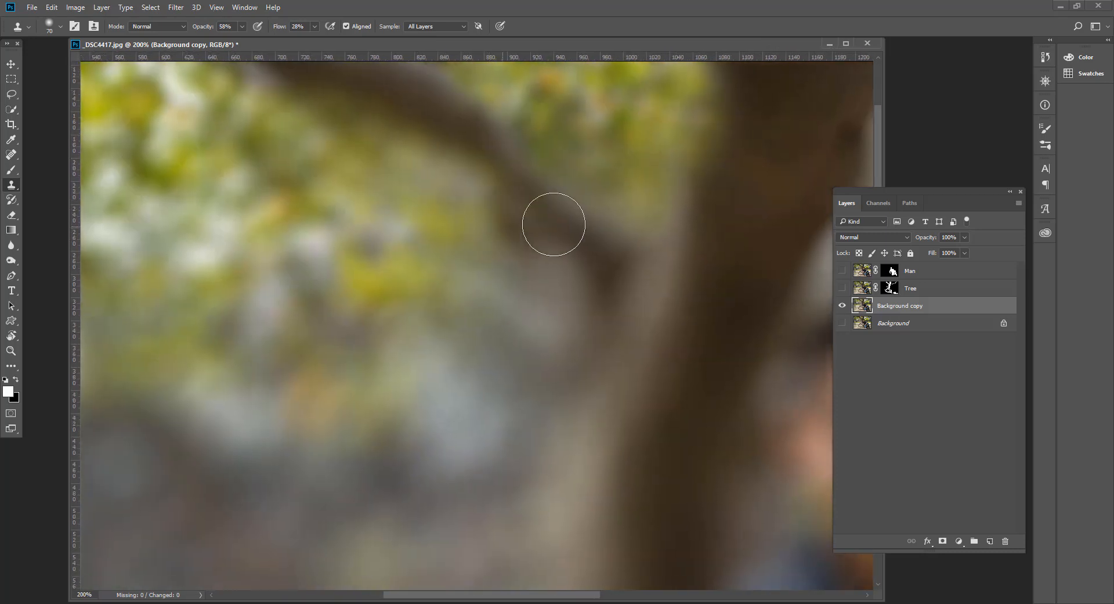
key(ctrl+minus)
mouse_move(607, 253)
mouse_down()
mouse_move(586, 277)
mouse_move(500, 275)
mouse_up()
alt+click(613, 105)
mouse_move(581, 102)
mouse_down()
mouse_move(566, 72)
mouse_move(580, 91)
mouse_move(619, 81)
mouse_move(587, 83)
mouse_move(581, 189)
mouse_move(568, 181)
mouse_move(591, 178)
mouse_move(588, 213)
mouse_move(578, 177)
mouse_move(567, 181)
mouse_move(595, 164)
mouse_move(577, 165)
mouse_move(561, 112)
mouse_move(578, 126)
mouse_move(561, 189)
mouse_up()
key(ctrl+z)
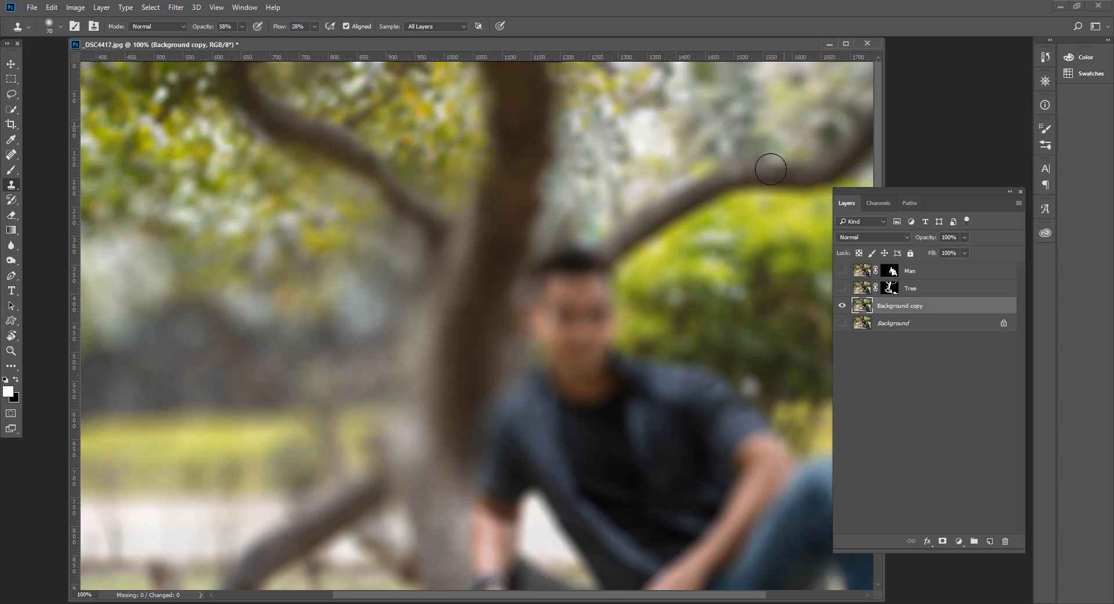
Clone adjacent foliage and background over the lower and upper edges of the right-hand branch
alt+click(694, 246)
mouse_move(687, 213)
mouse_down()
mouse_move(639, 254)
mouse_move(729, 198)
mouse_move(773, 189)
mouse_move(805, 187)
mouse_up()
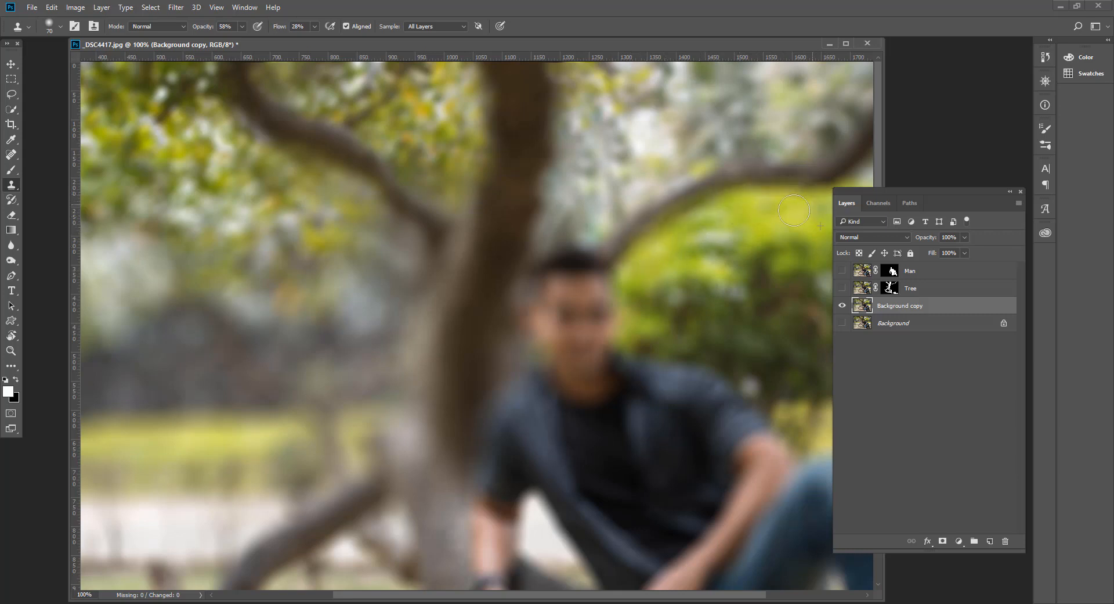
drag(743, 224, 589, 256)
alt+click(714, 196)
mouse_move(678, 196)
mouse_down()
mouse_move(706, 144)
mouse_move(725, 140)
mouse_move(775, 83)
mouse_up()
Clone the blurred background over the outer edges of the man's face, shoulder and raised knee
mouse_move(782, 127)
mouse_down()
mouse_move(702, 110)
mouse_move(679, 93)
mouse_move(741, 69)
mouse_move(632, 154)
mouse_move(530, 174)
mouse_move(548, 166)
mouse_move(428, 219)
mouse_move(408, 204)
mouse_move(398, 233)
mouse_up()
alt+click(467, 271)
mouse_move(448, 285)
mouse_down()
mouse_move(434, 266)
mouse_move(459, 310)
mouse_move(457, 333)
mouse_up()
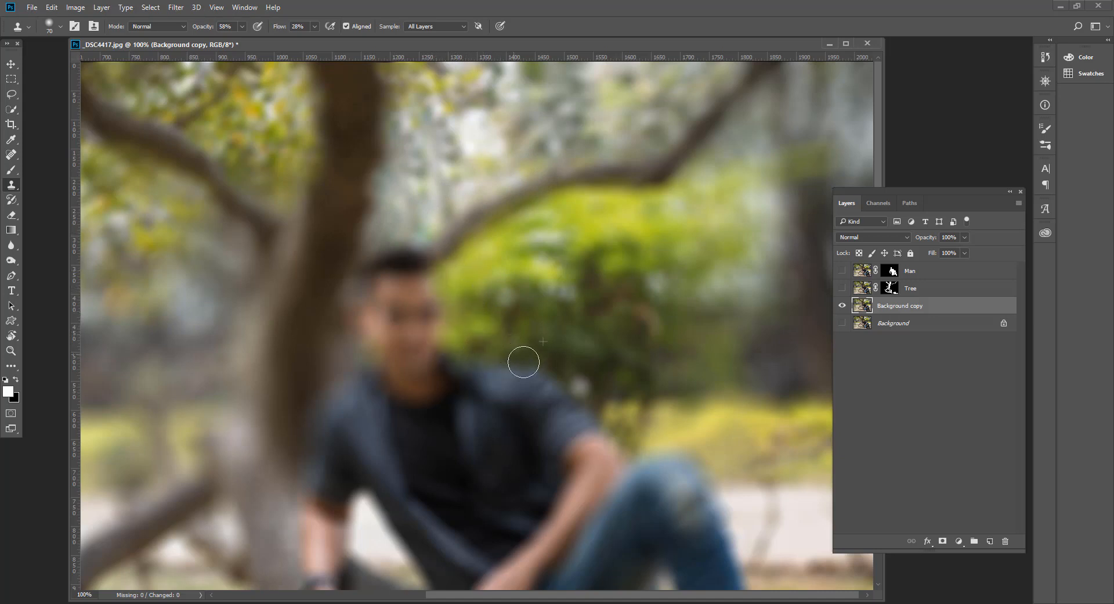
drag(567, 372, 583, 420)
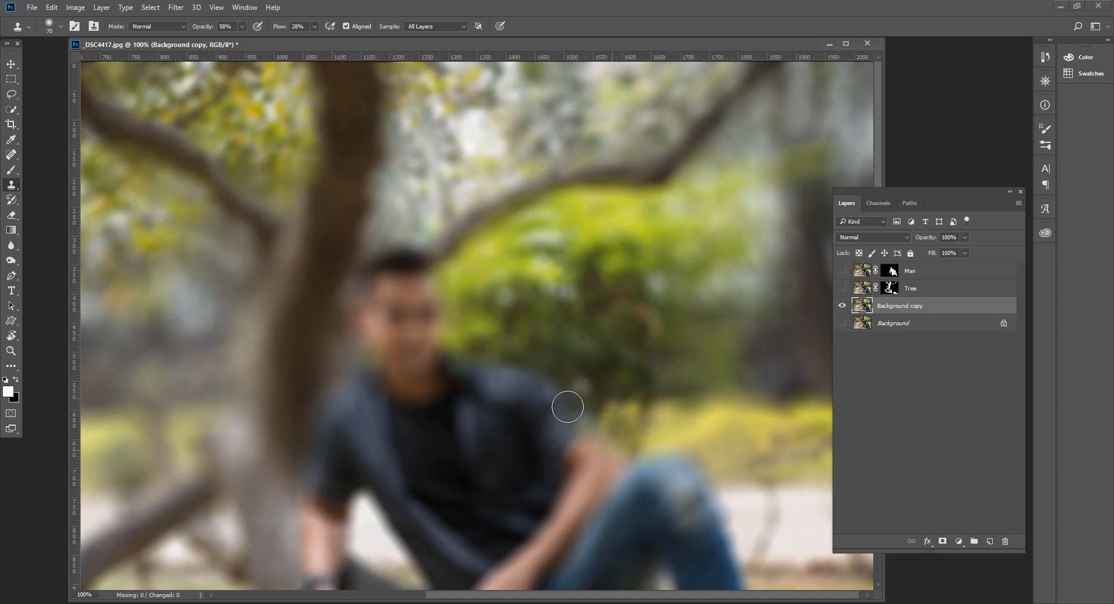
mouse_move(715, 487)
mouse_down()
mouse_move(733, 520)
mouse_move(713, 521)
mouse_move(727, 539)
mouse_up()
Clone the blurred ground on Background copy over the outer edge of the man's shin and upright shoe
alt+click(784, 546)
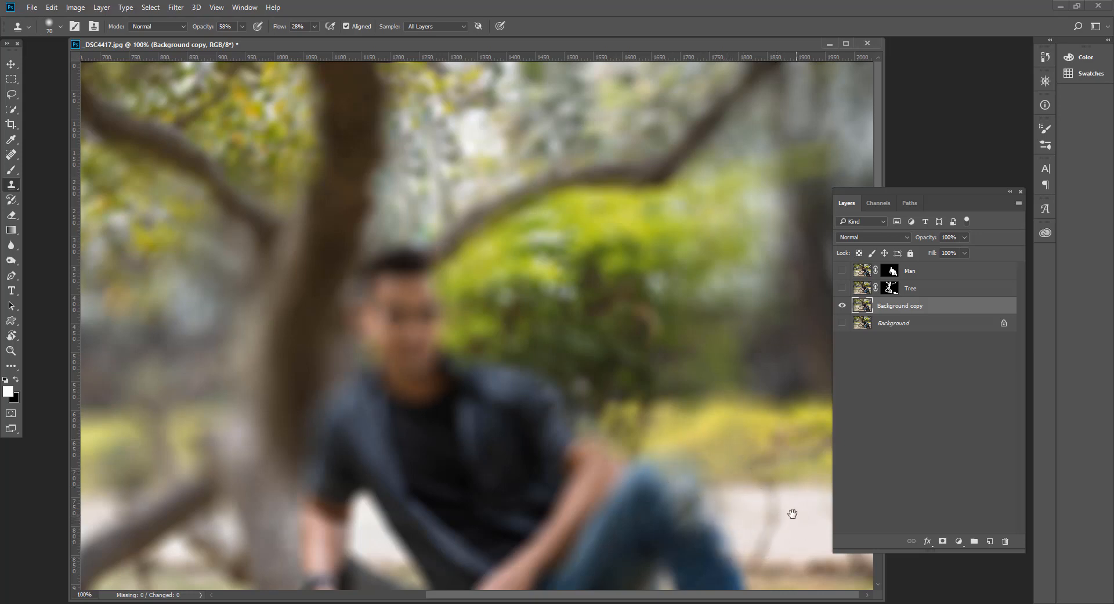
drag(793, 514, 666, 436)
click(929, 270)
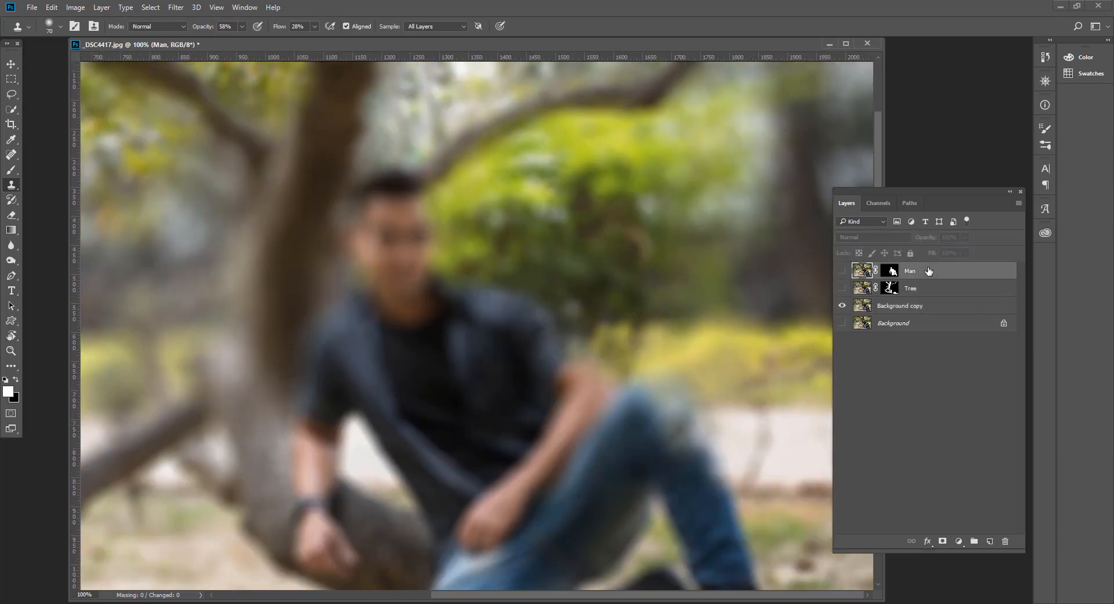
click(925, 292)
click(922, 306)
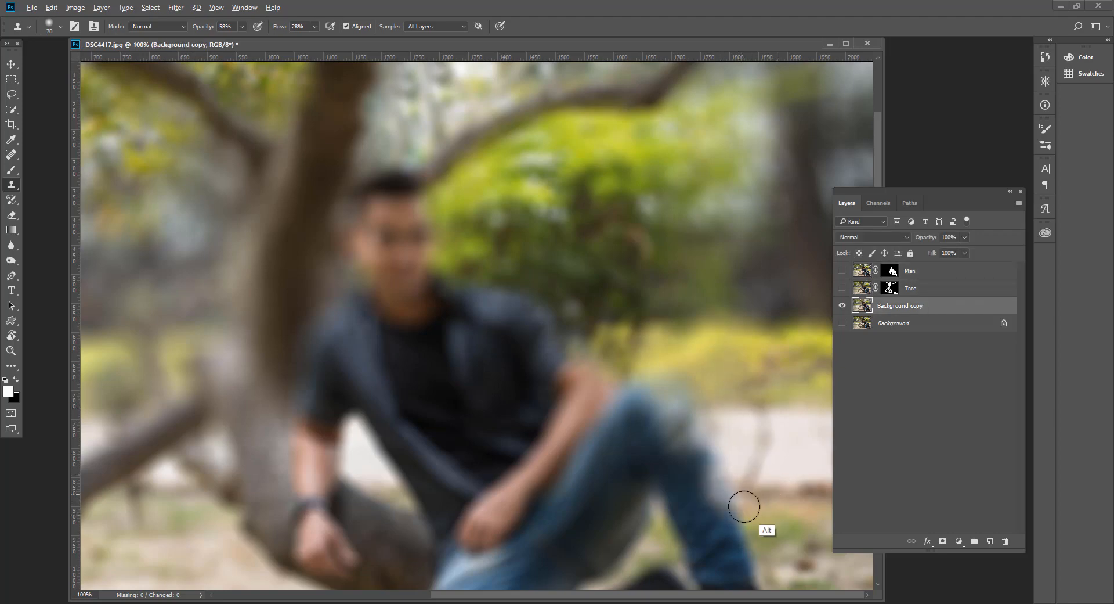
scroll(755, 522, down, 3)
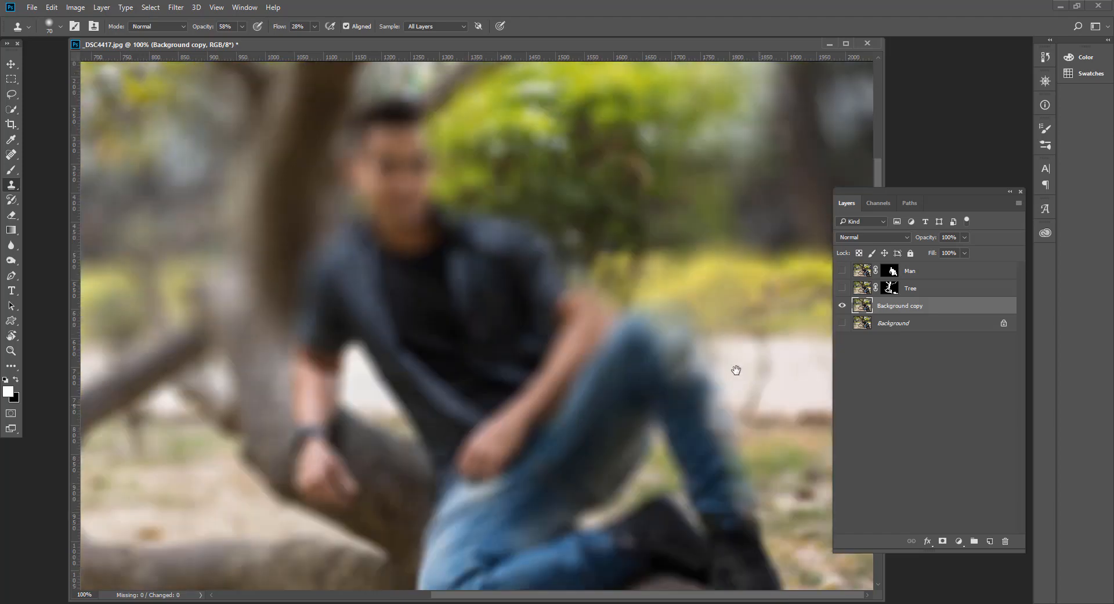
alt+click(791, 460)
mouse_move(765, 479)
mouse_down()
mouse_move(781, 534)
mouse_move(774, 494)
mouse_move(793, 530)
mouse_move(799, 579)
mouse_up()
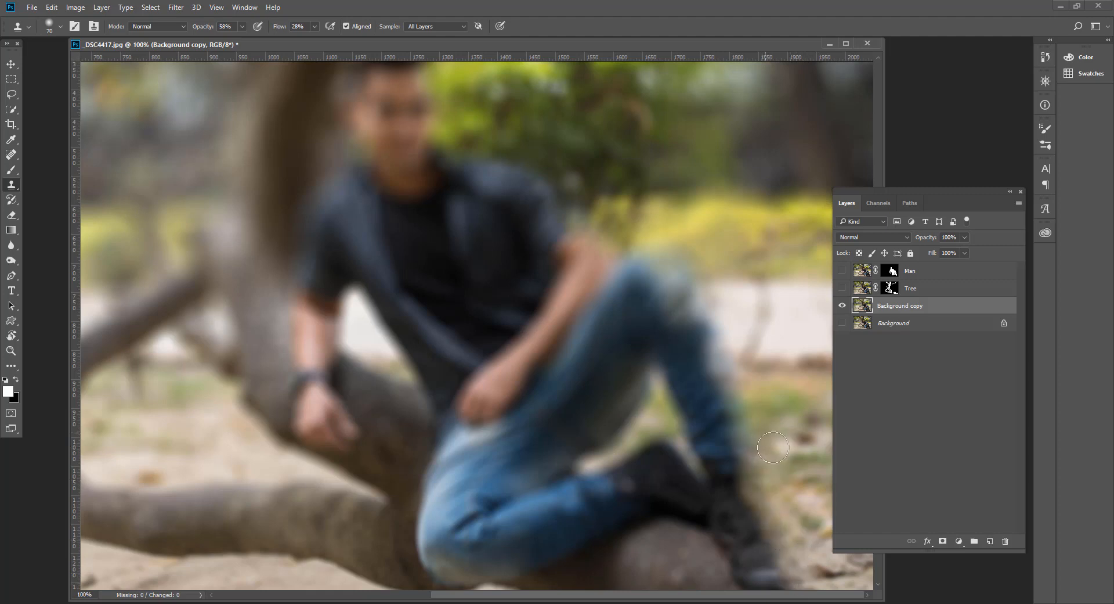
Clone background from the gap between the man's legs over the surrounding jeans and shoe edges
drag(664, 397, 663, 377)
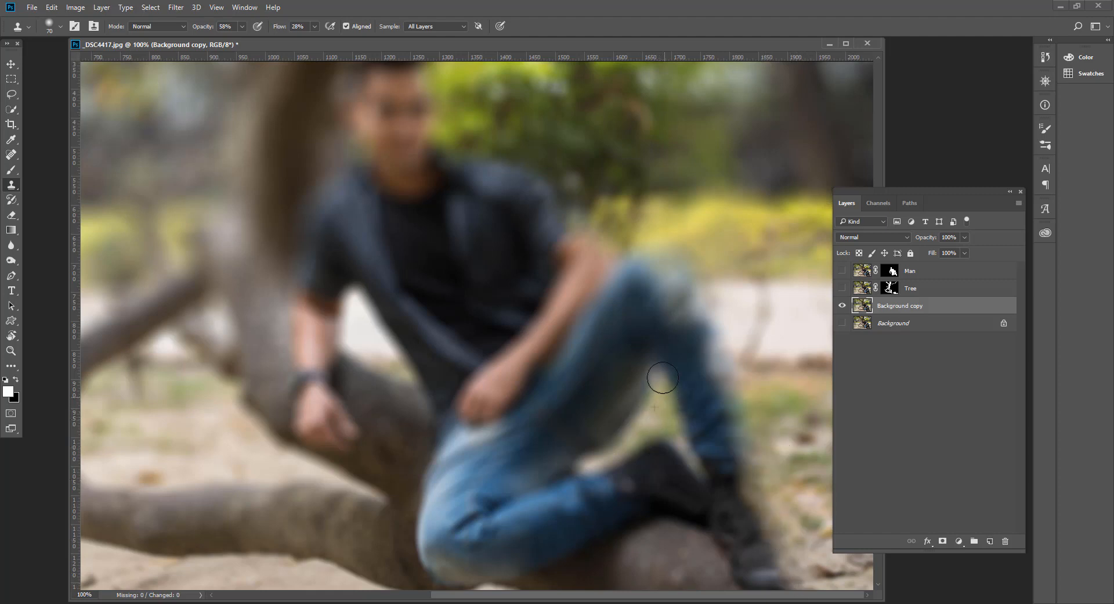
mouse_move(667, 423)
mouse_down()
mouse_move(644, 388)
mouse_move(585, 454)
mouse_move(650, 431)
mouse_up()
alt+click(657, 413)
alt+click(646, 411)
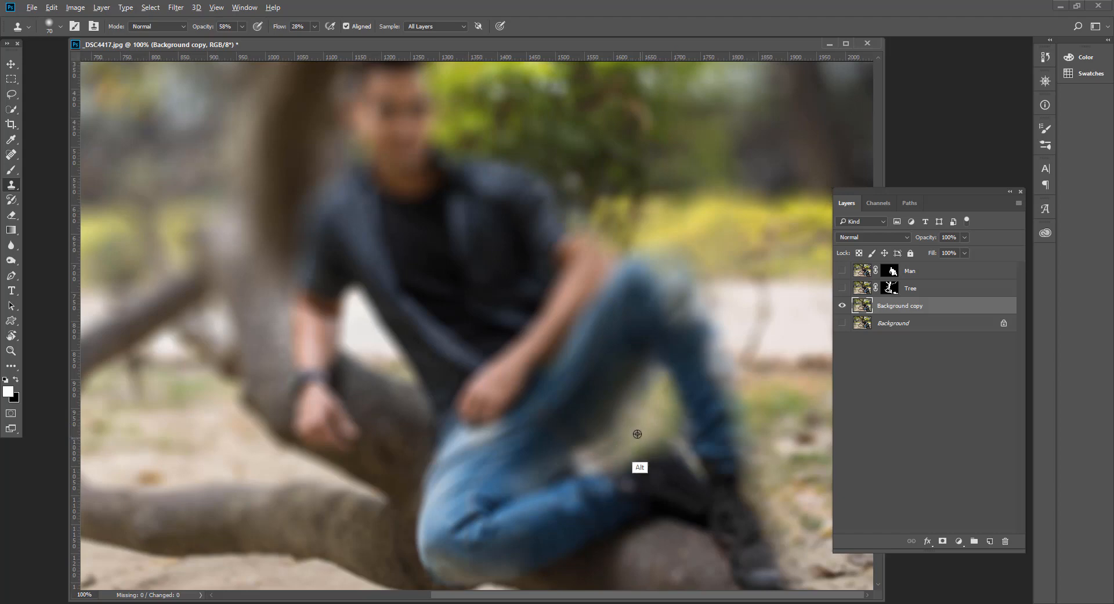
alt+click(637, 434)
drag(615, 457, 602, 452)
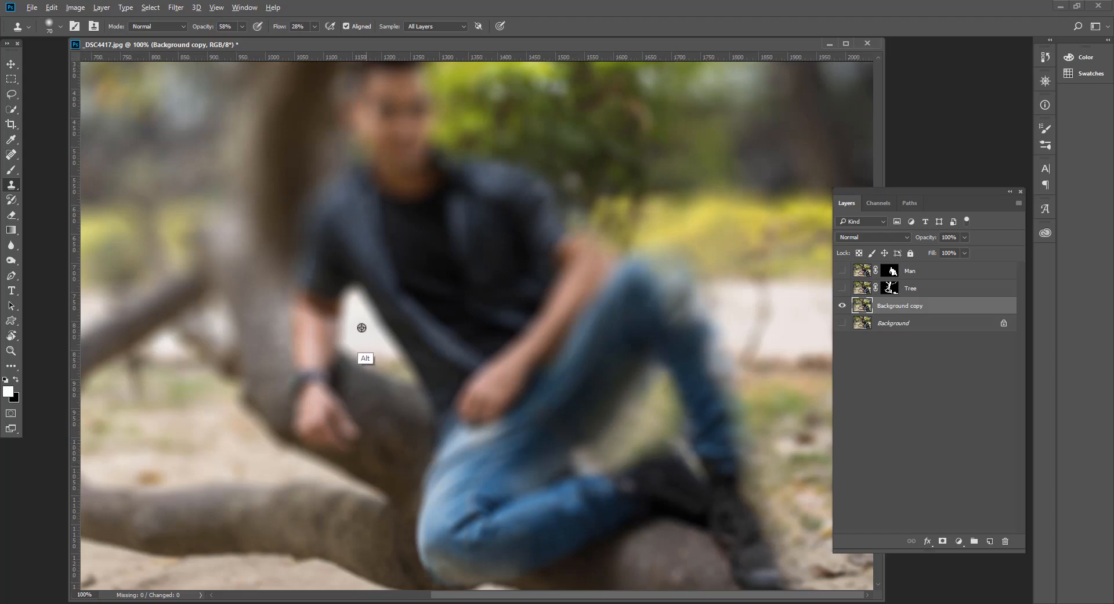
Clone the pale background in the gap between the man's arm and torso over the gap's edges
drag(367, 306, 389, 336)
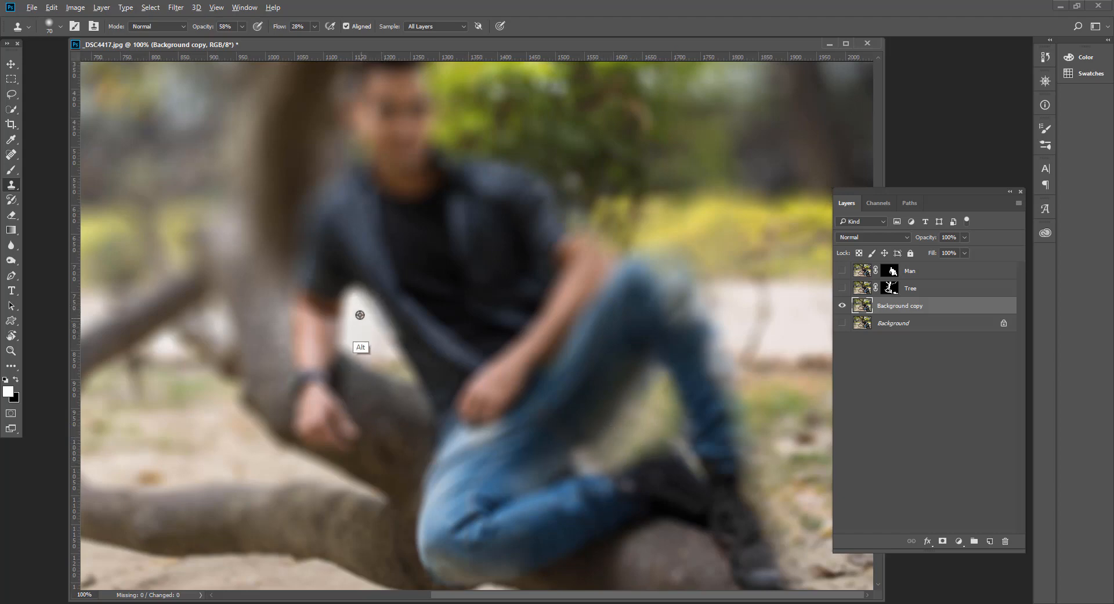
mouse_move(343, 292)
mouse_down()
mouse_move(356, 358)
mouse_move(358, 333)
mouse_move(403, 382)
mouse_move(400, 349)
mouse_move(418, 366)
mouse_move(370, 324)
mouse_move(379, 329)
mouse_up()
alt+click(358, 333)
alt+click(372, 349)
alt+click(374, 351)
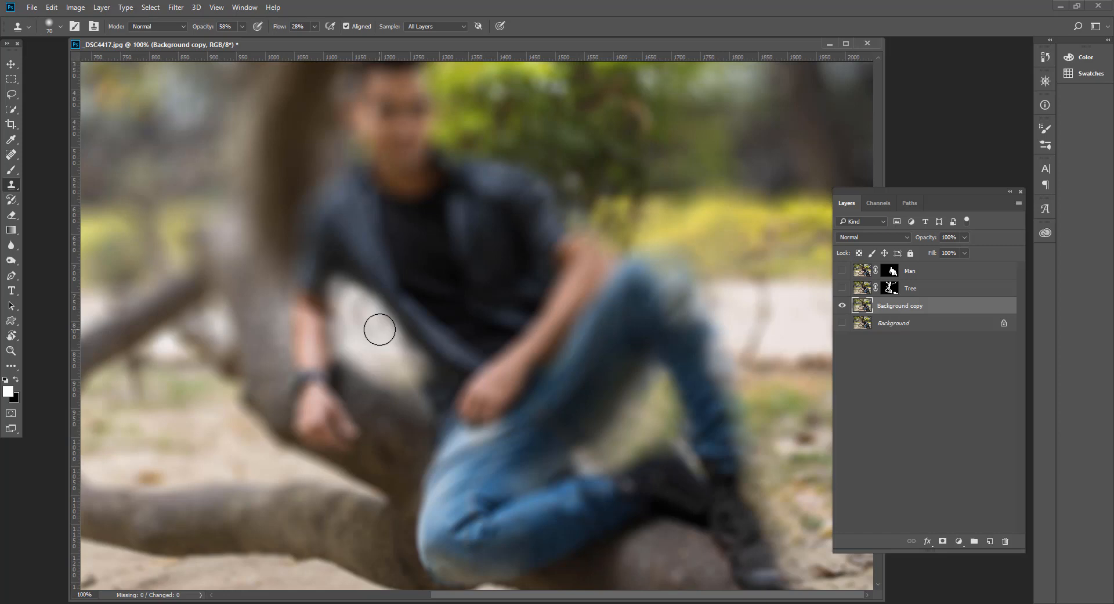
Clone the blurred ground over the lower edge of the leaning trunk beside and below the man's resting hand
alt+click(175, 448)
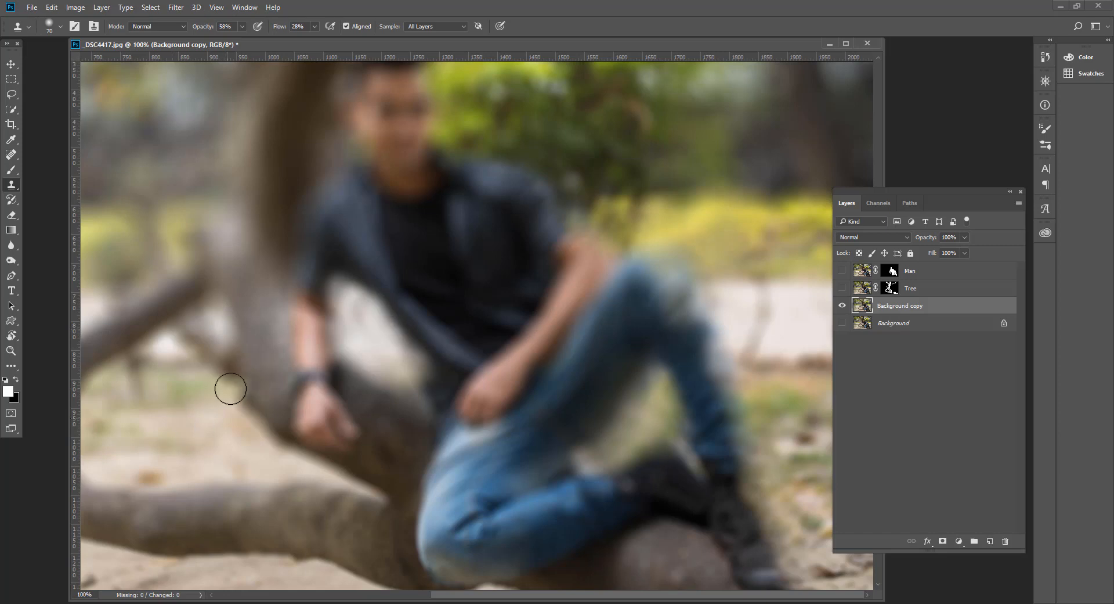
mouse_move(230, 388)
mouse_down()
mouse_move(298, 452)
mouse_move(348, 473)
mouse_up()
alt+click(236, 440)
alt+click(207, 432)
mouse_move(219, 406)
mouse_down()
mouse_move(234, 381)
mouse_move(209, 366)
mouse_move(246, 367)
mouse_up()
alt+click(193, 389)
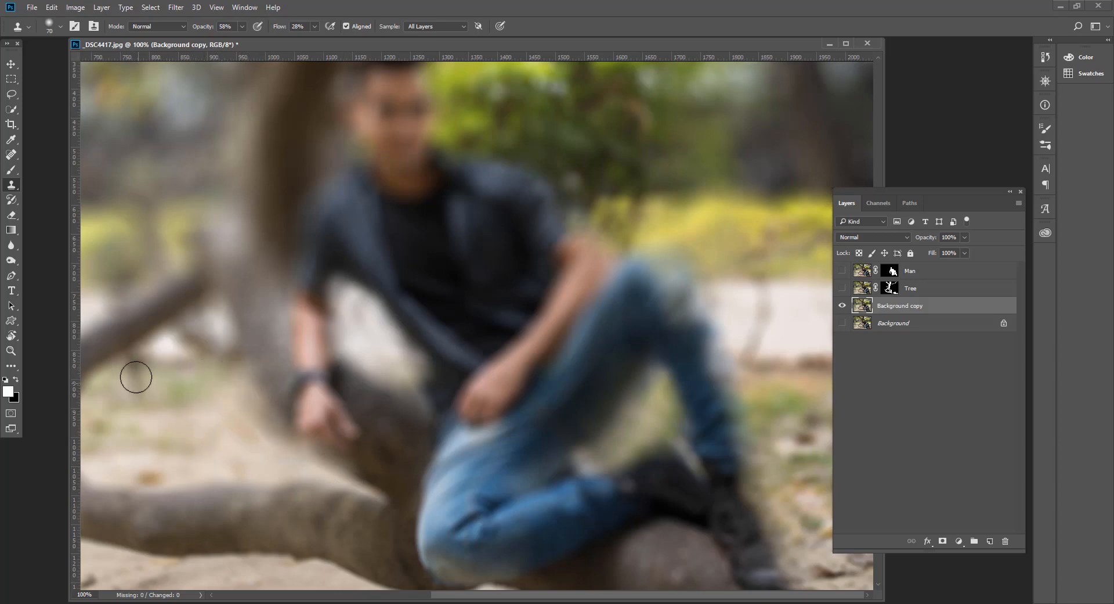
Clone the blurred ground over the inner edge of the curved branch and the adjoining side of the trunk
drag(169, 402, 361, 340)
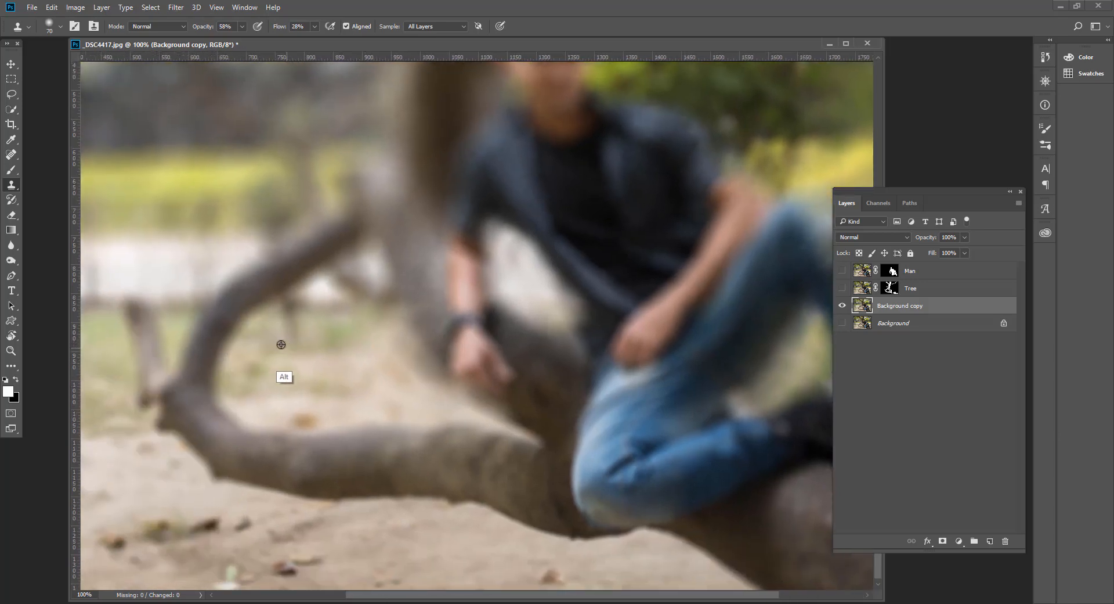
alt+click(281, 345)
mouse_move(248, 332)
mouse_down()
mouse_move(218, 386)
mouse_move(222, 404)
mouse_move(241, 398)
mouse_move(248, 429)
mouse_move(309, 439)
mouse_move(337, 422)
mouse_move(457, 421)
mouse_move(469, 425)
mouse_move(457, 436)
mouse_move(530, 446)
mouse_move(465, 408)
mouse_move(474, 388)
mouse_move(415, 366)
mouse_move(413, 341)
mouse_up()
alt+click(408, 406)
alt+click(369, 381)
mouse_move(409, 384)
mouse_down()
mouse_move(434, 366)
mouse_move(401, 371)
mouse_move(407, 343)
mouse_move(392, 341)
mouse_move(411, 353)
mouse_up()
Clone sandy ground along the upper edge of the low horizontal branch
alt+click(335, 332)
alt+click(347, 348)
alt+click(336, 386)
mouse_move(329, 393)
mouse_down()
mouse_move(424, 383)
mouse_move(386, 372)
mouse_move(442, 395)
mouse_up()
alt+click(311, 388)
drag(318, 425, 305, 424)
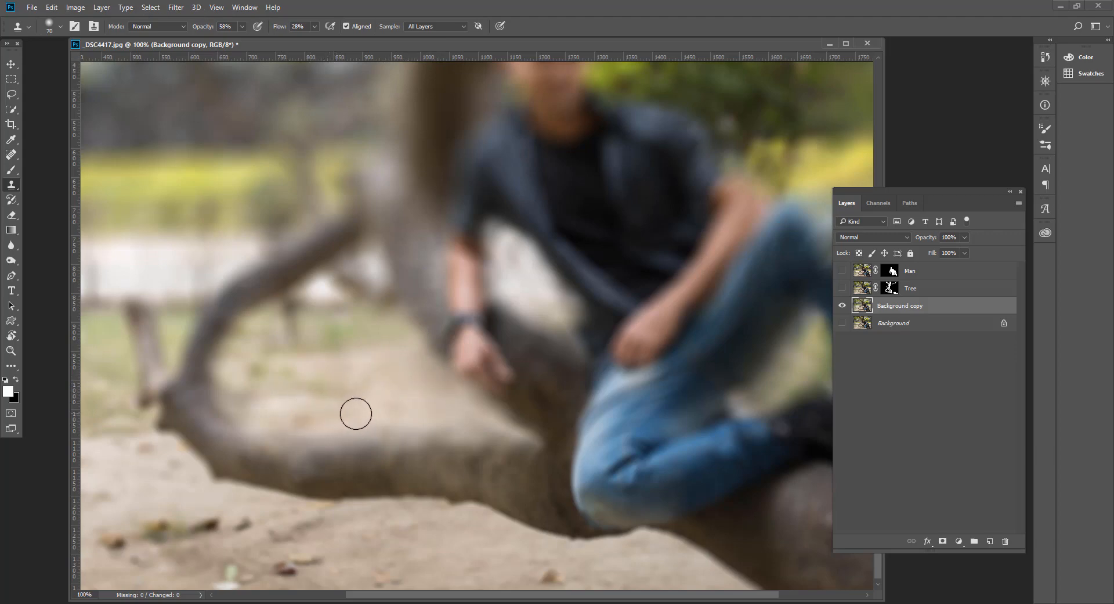
Clone the blurred grass over the edges of the short upright stub and the adjoining outer edge of the curved branch
drag(307, 342, 413, 308)
alt+click(194, 336)
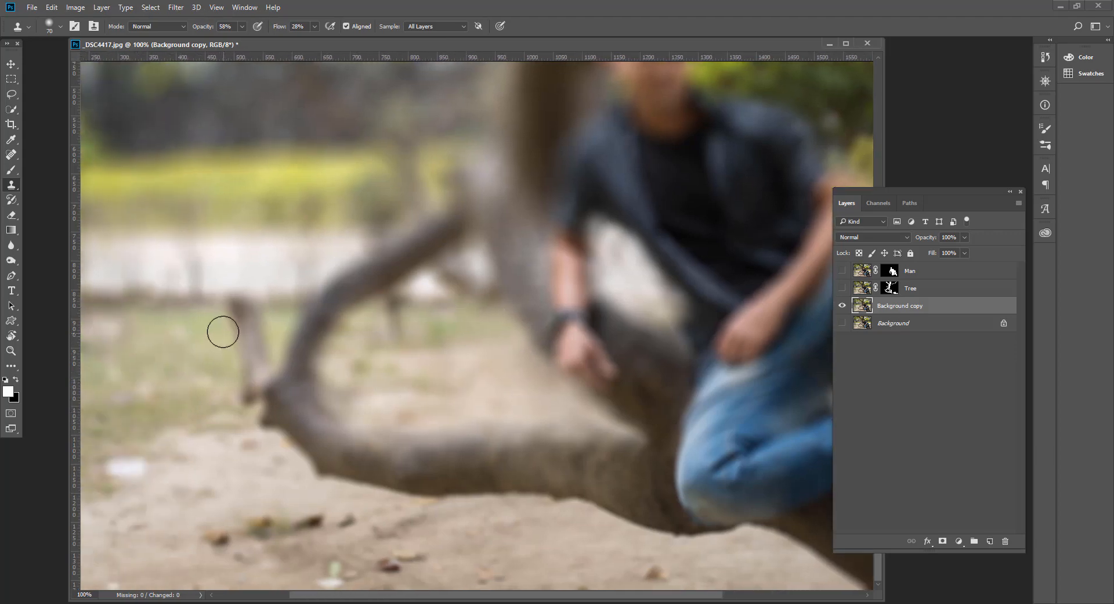
mouse_move(221, 332)
mouse_down()
mouse_move(227, 316)
mouse_move(243, 388)
mouse_up()
alt+click(277, 321)
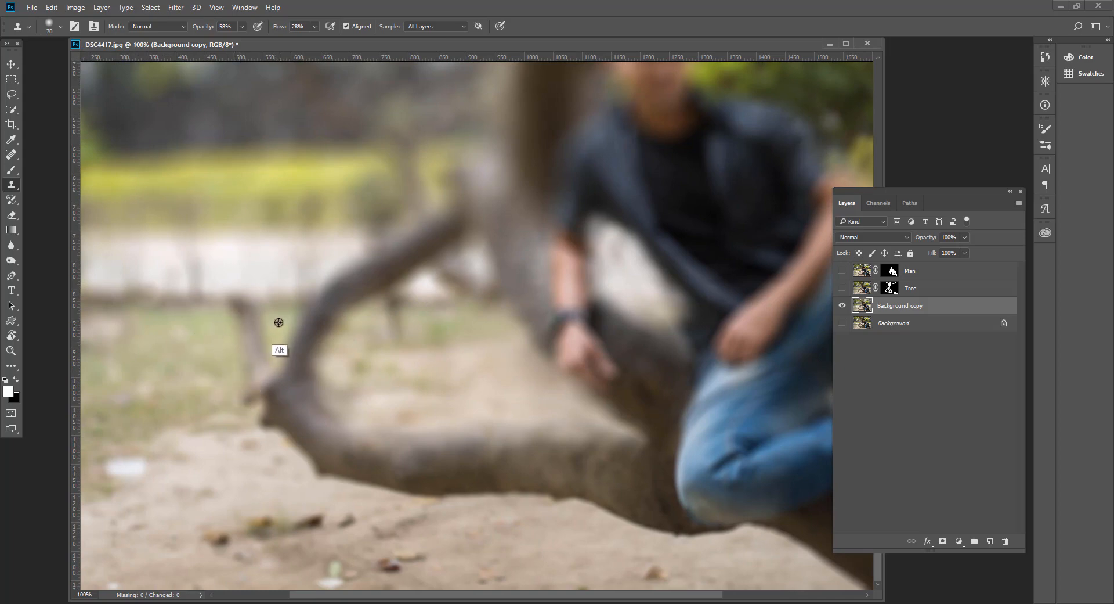
alt+click(279, 325)
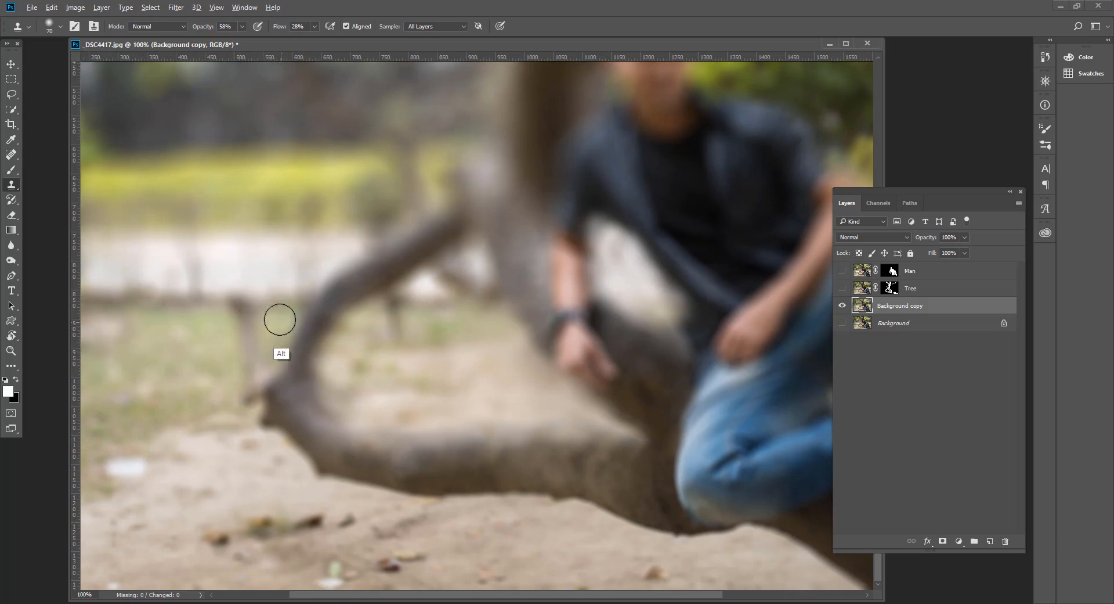
drag(296, 327, 291, 341)
Clone sandy ground along the outer lower edge of the curved branch and under the low branch as far as the man's bent knee
alt+click(256, 464)
mouse_move(261, 421)
mouse_down()
mouse_move(298, 460)
mouse_move(279, 442)
mouse_move(287, 428)
mouse_up()
alt+click(346, 501)
mouse_move(313, 470)
mouse_down()
mouse_move(396, 500)
mouse_move(349, 483)
mouse_move(455, 502)
mouse_move(546, 502)
mouse_move(704, 535)
mouse_move(607, 532)
mouse_move(627, 520)
mouse_move(538, 505)
mouse_move(420, 510)
mouse_move(398, 490)
mouse_move(363, 502)
mouse_move(344, 490)
mouse_up()
alt+click(324, 493)
drag(641, 506, 503, 509)
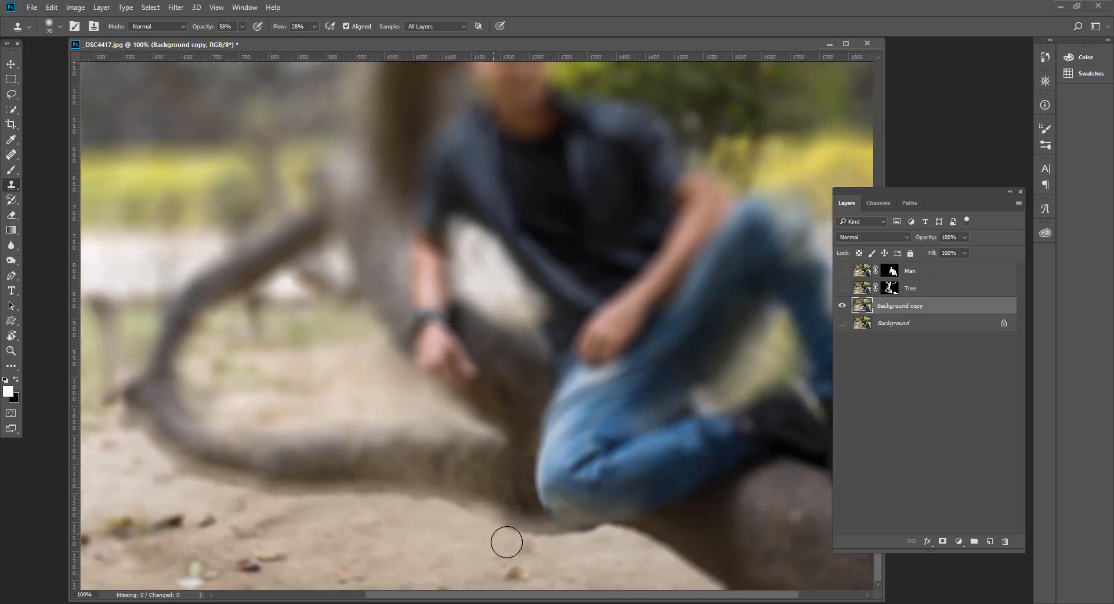
mouse_move(555, 543)
mouse_down()
mouse_move(627, 528)
mouse_move(648, 549)
mouse_move(615, 540)
mouse_move(667, 546)
mouse_move(673, 569)
mouse_move(731, 590)
mouse_move(654, 540)
mouse_move(572, 546)
mouse_move(588, 523)
mouse_move(548, 538)
mouse_move(464, 528)
mouse_move(445, 503)
mouse_move(403, 489)
mouse_move(268, 519)
mouse_up()
alt+click(637, 566)
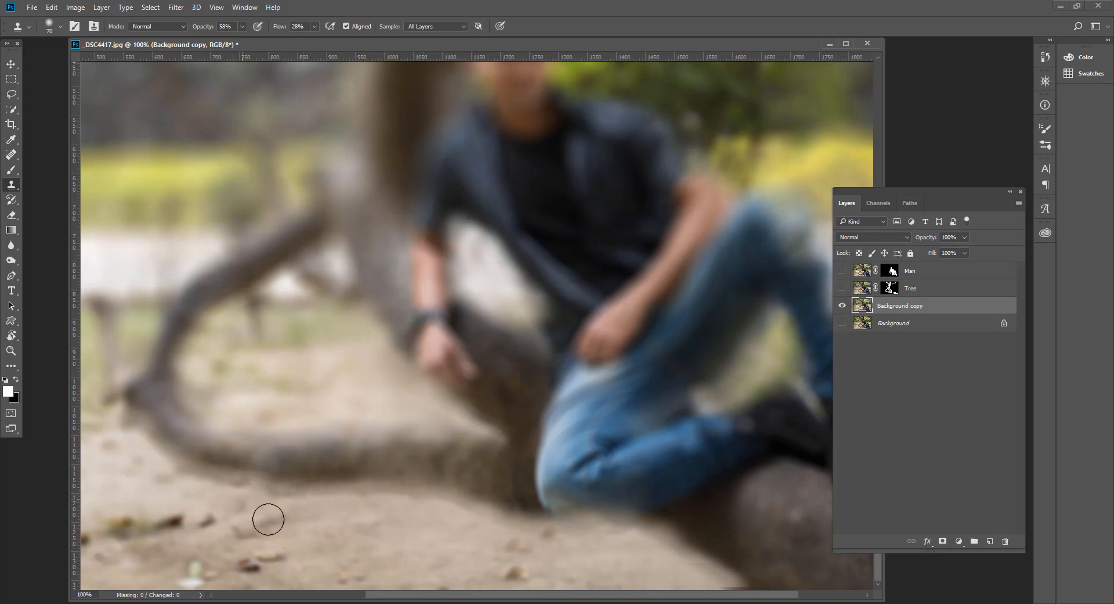
Touch up the blurred sand beneath the low horizontal branch and around its far bend with cloned ground
alt+click(425, 506)
drag(441, 492, 495, 517)
mouse_move(311, 490)
mouse_down()
mouse_move(237, 487)
mouse_move(193, 470)
mouse_move(241, 514)
mouse_move(220, 517)
mouse_move(273, 516)
mouse_move(273, 532)
mouse_up()
alt+click(258, 524)
alt+click(142, 492)
alt+click(218, 557)
alt+click(348, 520)
alt+click(110, 476)
mouse_move(123, 439)
mouse_down()
mouse_move(142, 434)
mouse_move(149, 445)
mouse_up()
Clone blurred ground over the trunk edge below the man's bent knee and along the outer side of his front shoe
drag(480, 419, 361, 413)
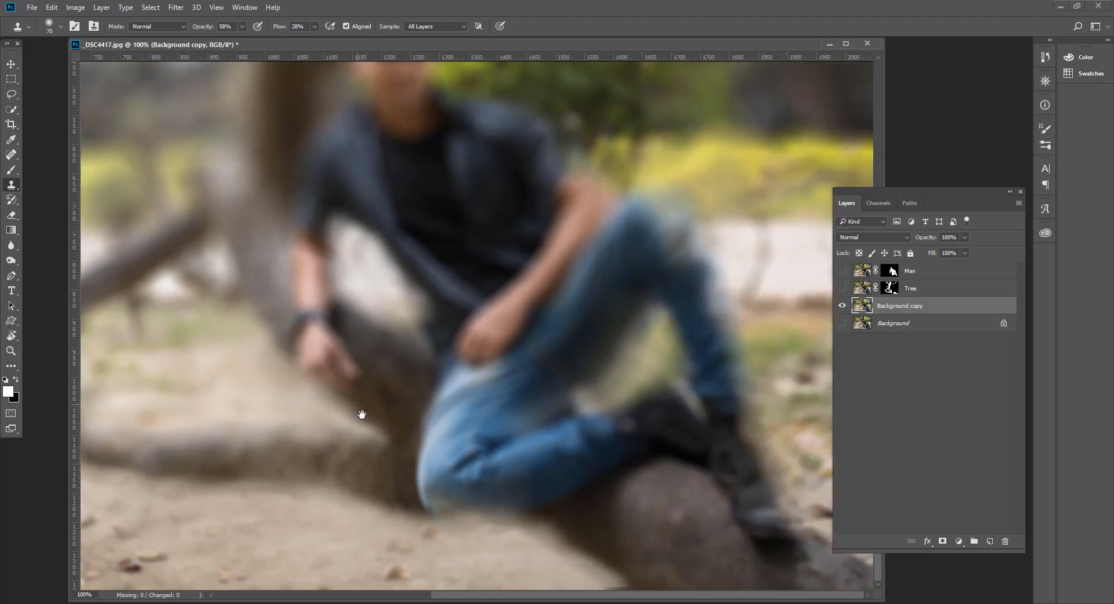
alt+click(500, 565)
mouse_move(530, 513)
mouse_down()
mouse_move(604, 564)
mouse_move(594, 580)
mouse_move(572, 557)
mouse_move(604, 572)
mouse_move(585, 587)
mouse_up()
alt+click(508, 569)
alt+click(450, 561)
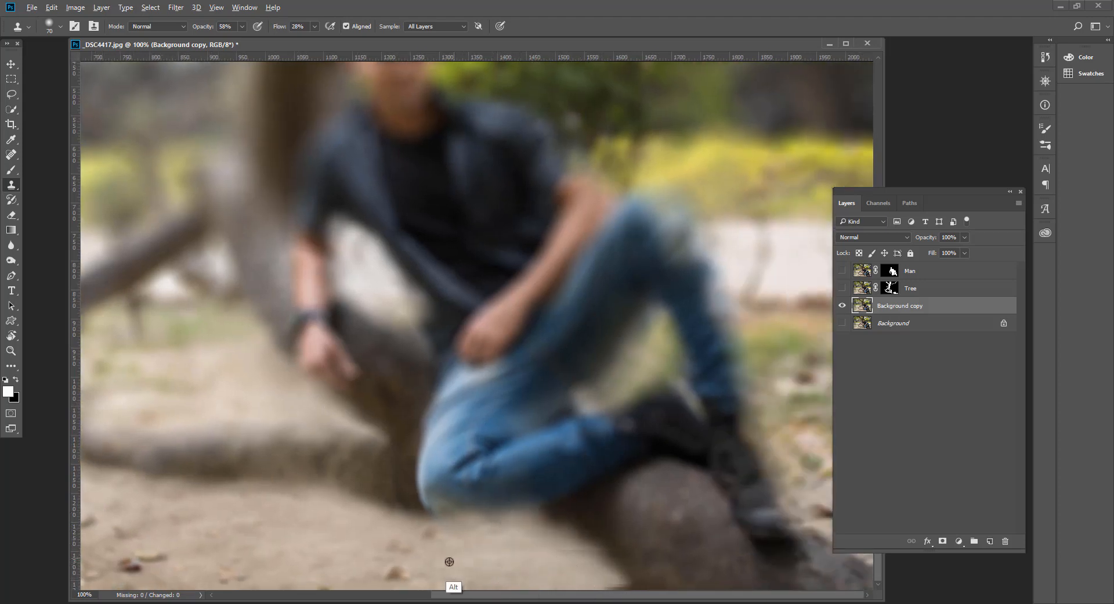
mouse_move(435, 527)
mouse_down()
mouse_move(428, 510)
mouse_move(391, 512)
mouse_move(363, 492)
mouse_up()
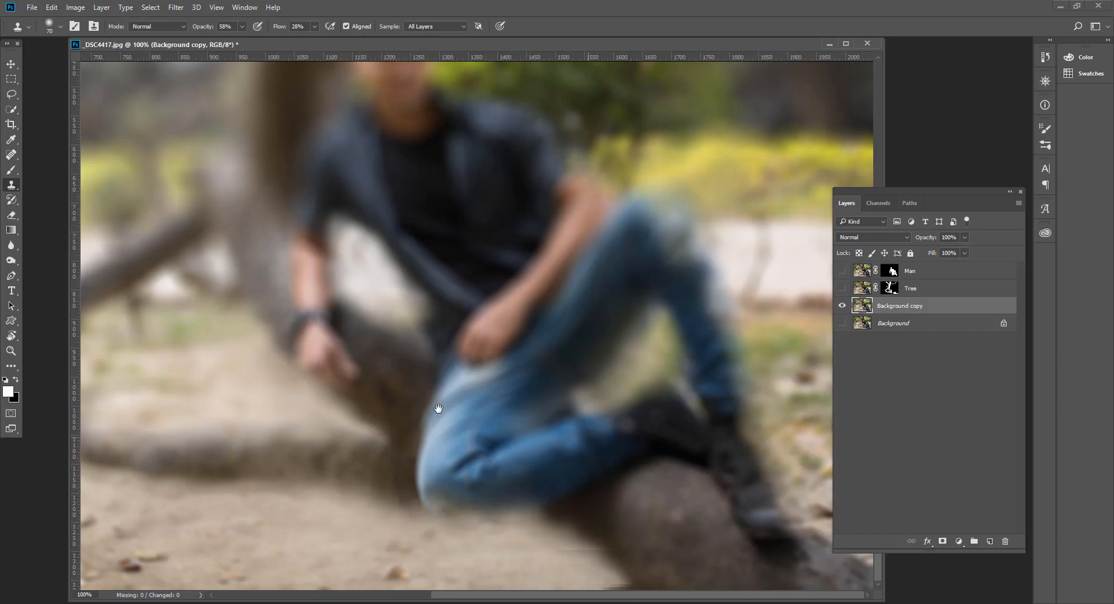
alt+click(792, 419)
mouse_move(758, 418)
mouse_down()
mouse_move(756, 448)
mouse_move(791, 502)
mouse_up()
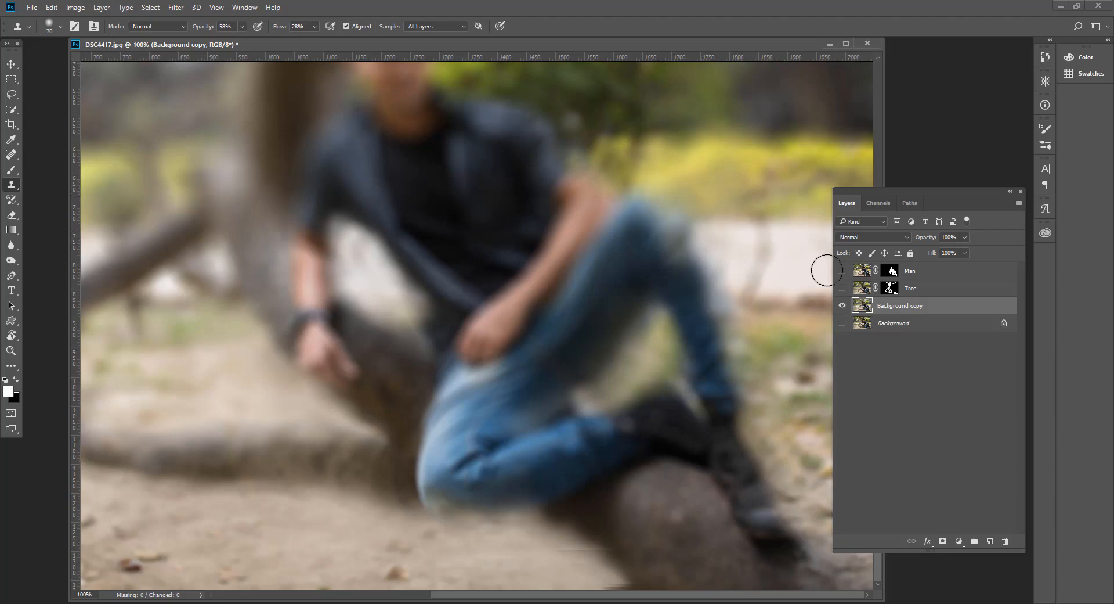
Make the Tree and Man layers visible above the cleaned Background copy and view the whole composite
click(842, 288)
click(842, 270)
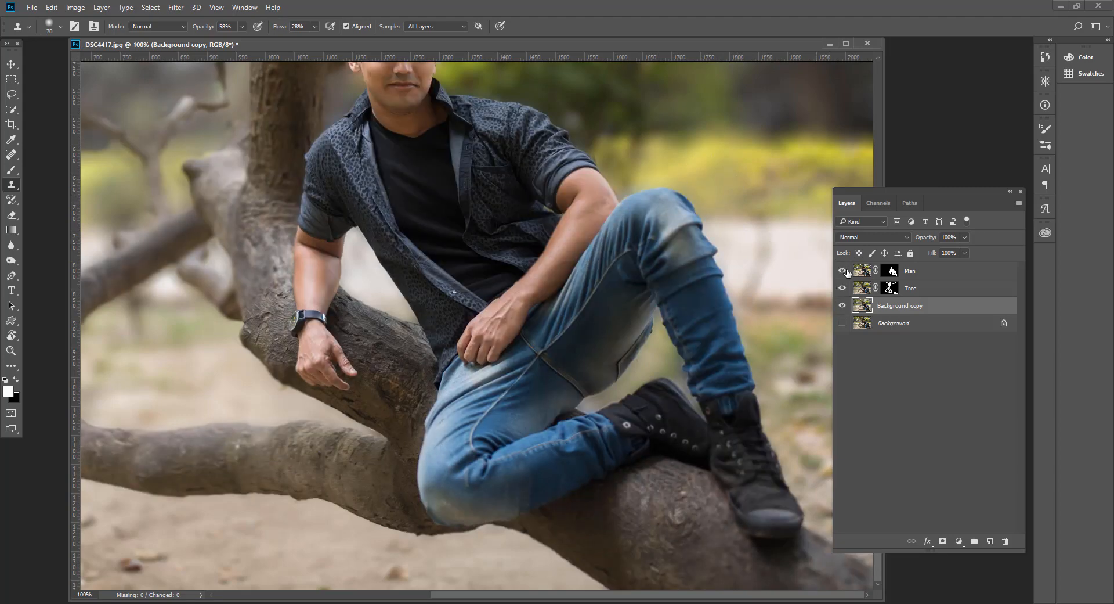
drag(591, 265, 614, 378)
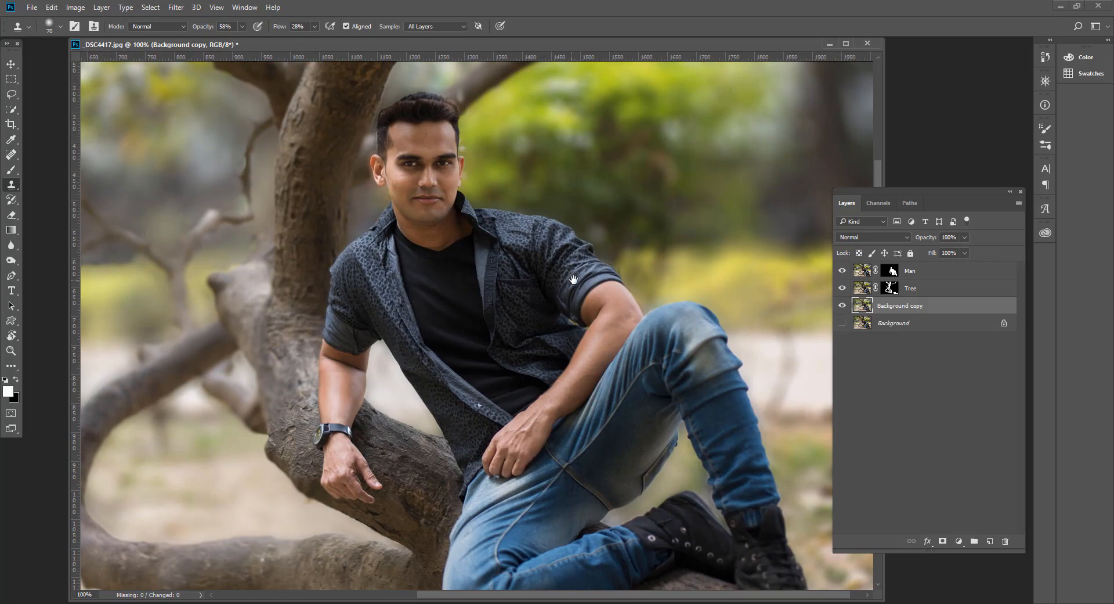
drag(573, 279, 695, 368)
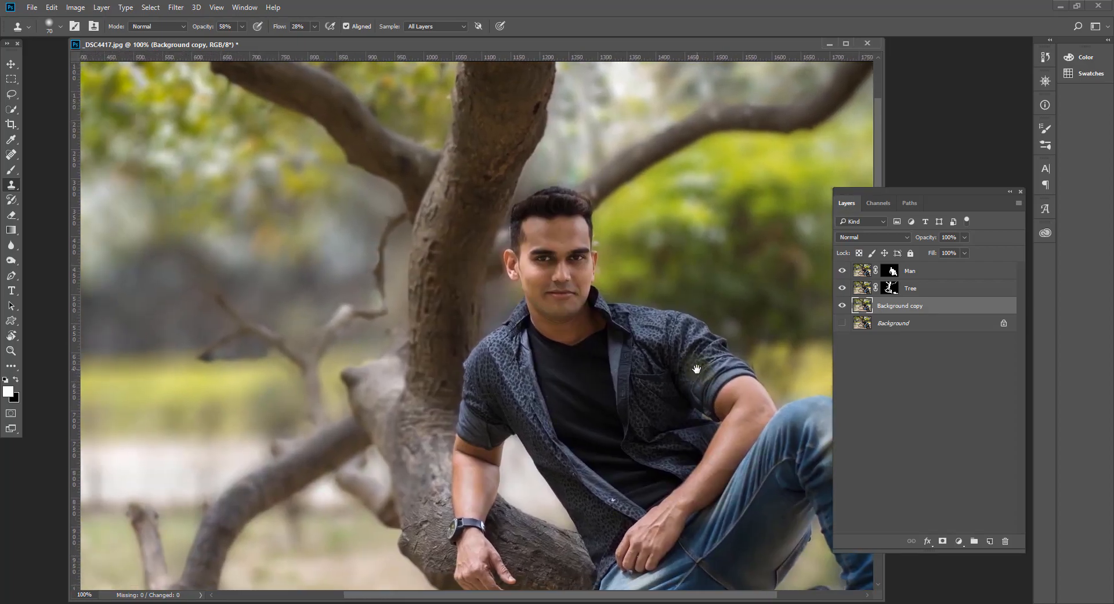
key(ctrl+minus)
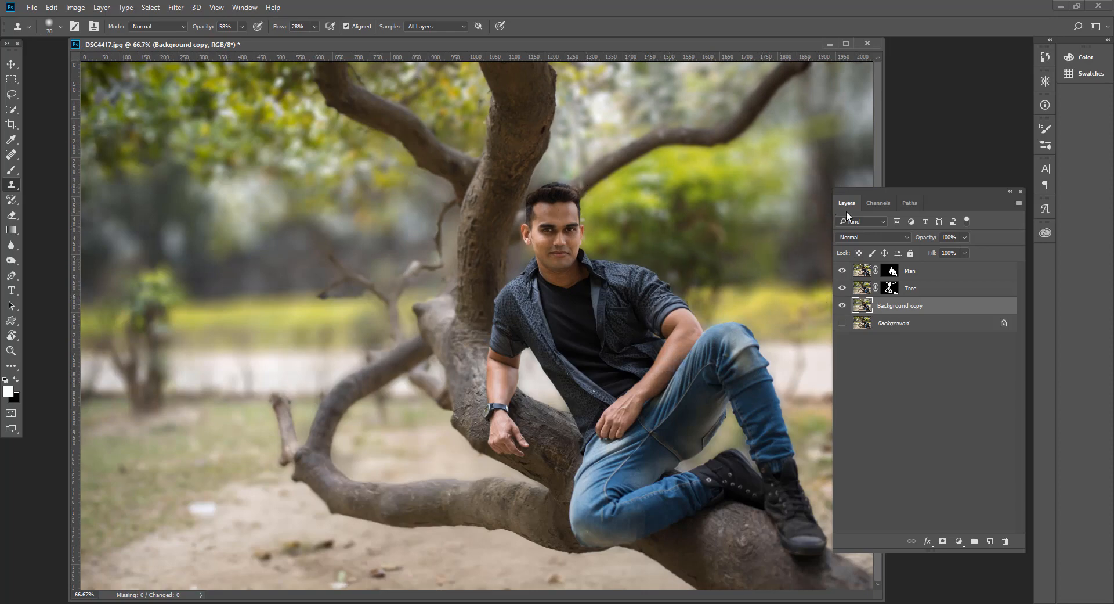
drag(928, 190, 924, 119)
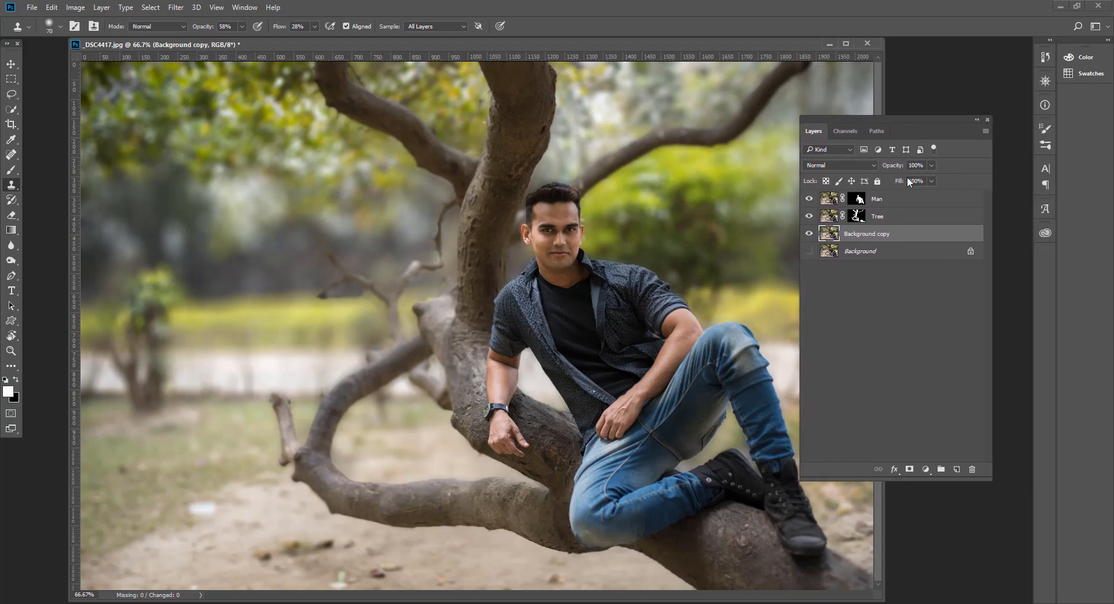
Show the original Background layer and compare it with the Man, Tree and Background copy layers hidden and shown
drag(810, 199, 810, 234)
click(810, 251)
click(810, 199)
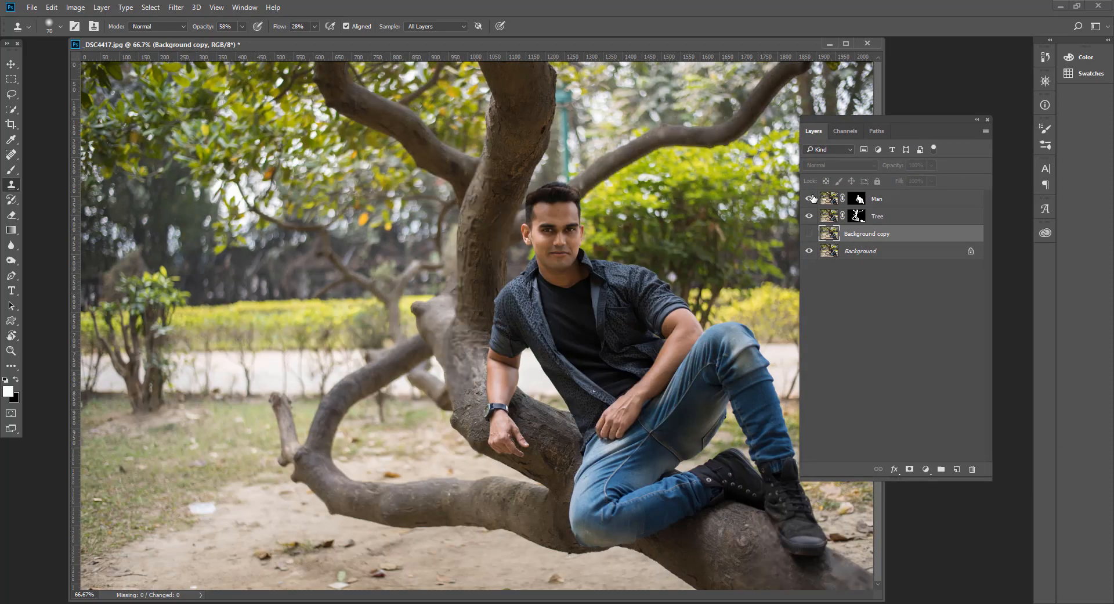
click(810, 234)
Group the Man, Tree and Background copy layers, and toggle the group's visibility to compare the result with the original
shift+click(904, 203)
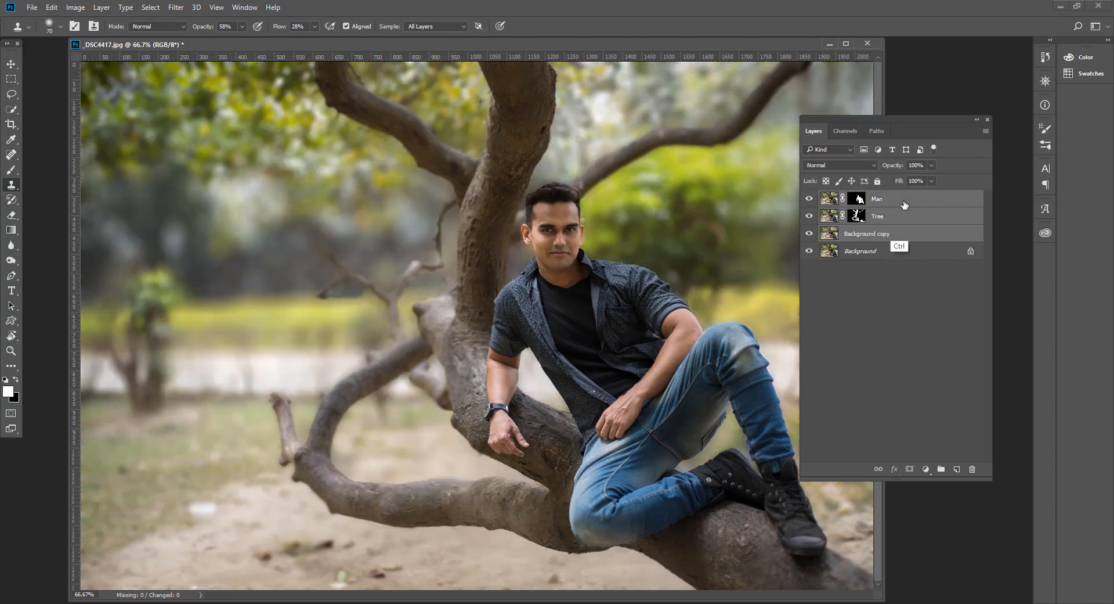
key(ctrl+g)
click(809, 198)
click(809, 197)
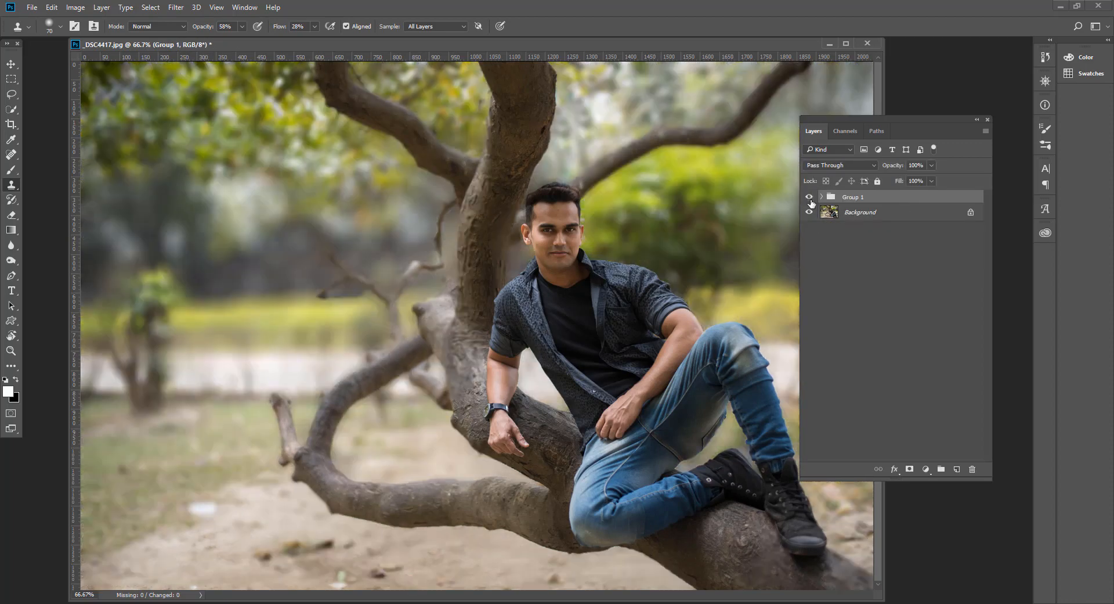
click(809, 198)
click(809, 197)
click(810, 197)
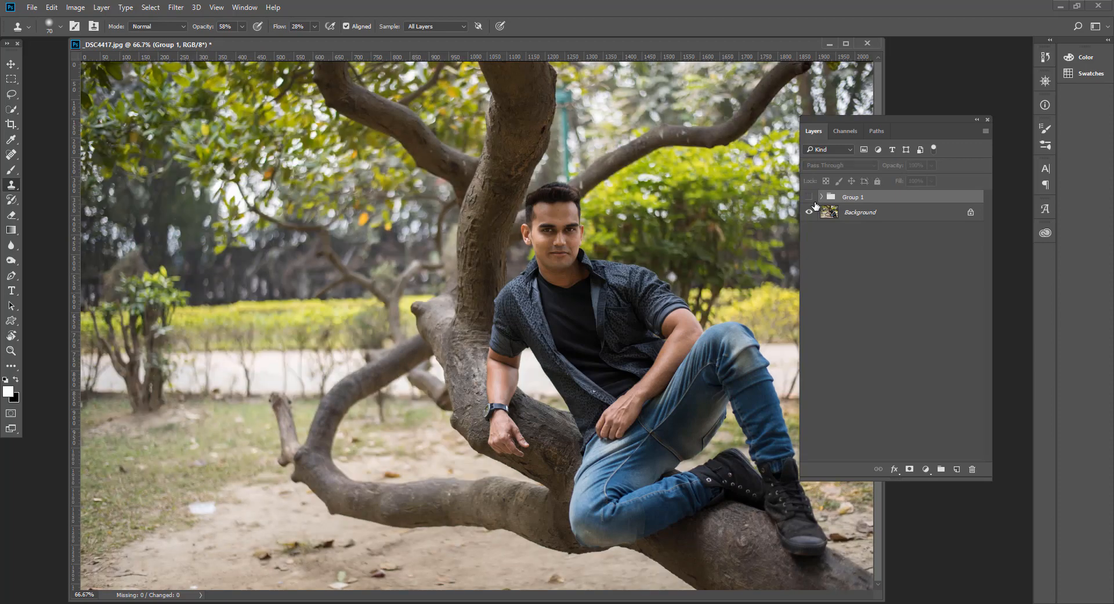
click(809, 197)
Add a Hue/Saturation adjustment layer above the group and choose the Greens range
click(926, 469)
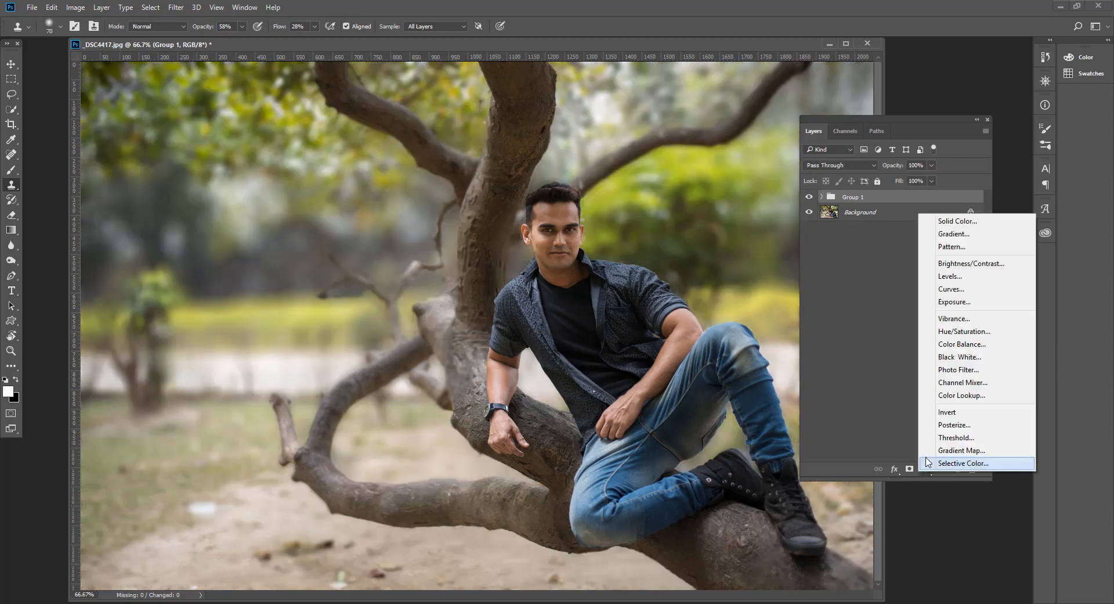
click(968, 332)
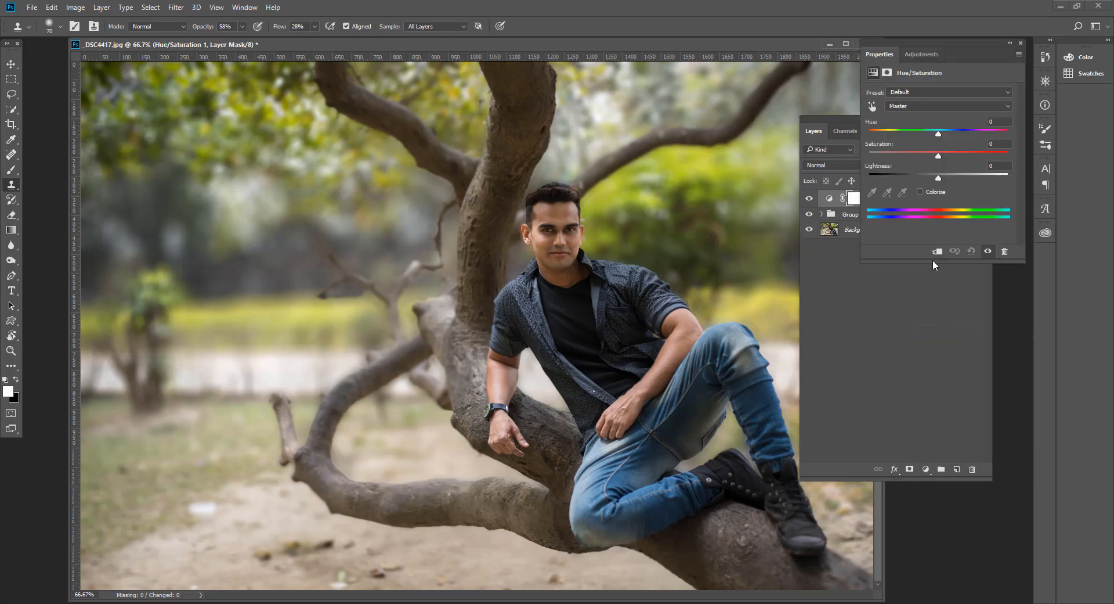
click(906, 106)
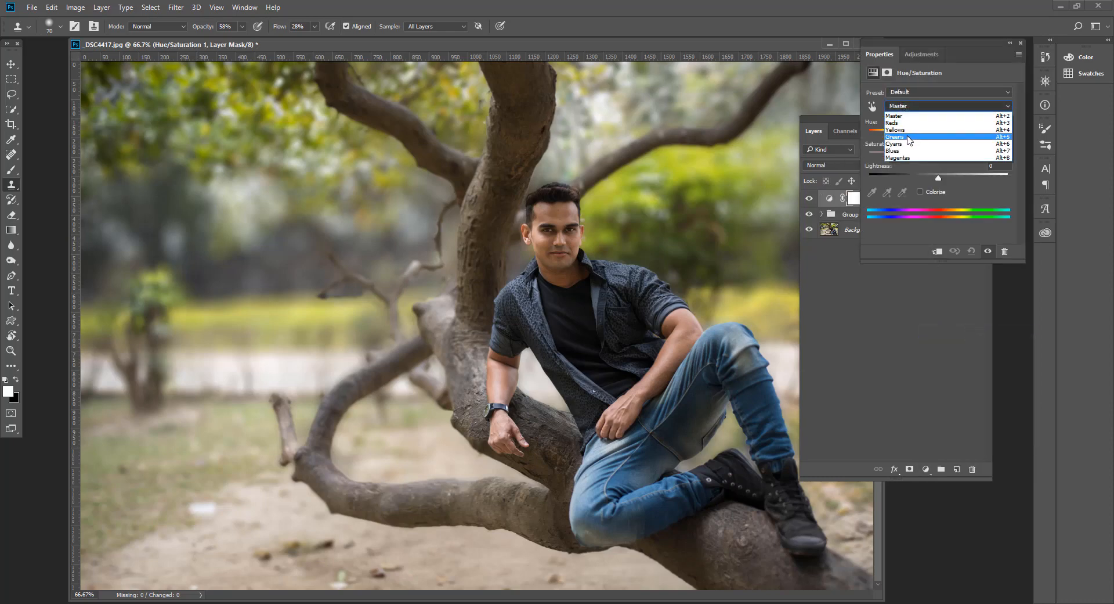
click(906, 136)
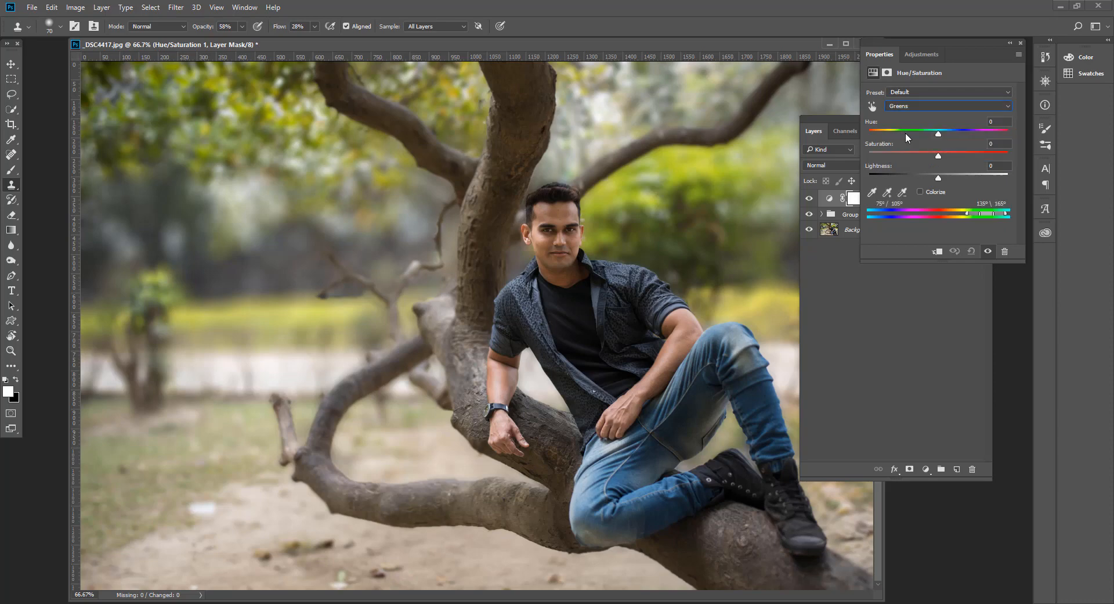
click(926, 108)
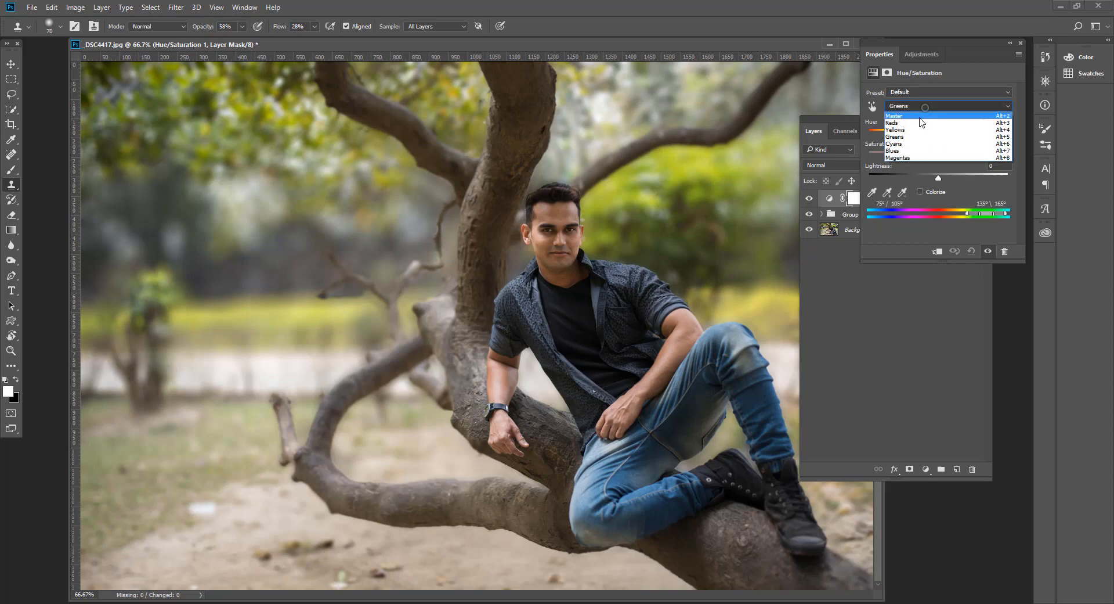
click(916, 109)
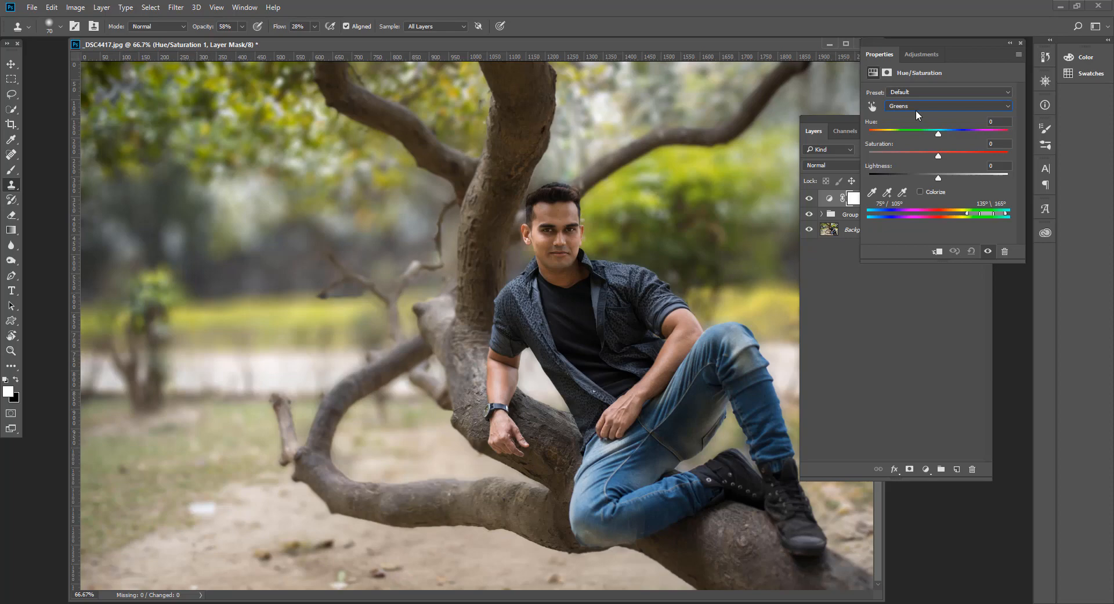
Set the range's hue to +180 and saturation to +95, and shift its limits to 45°/74° and 105°\145° to cover the yellow-green foliage
drag(939, 133, 1028, 135)
drag(939, 156, 1006, 155)
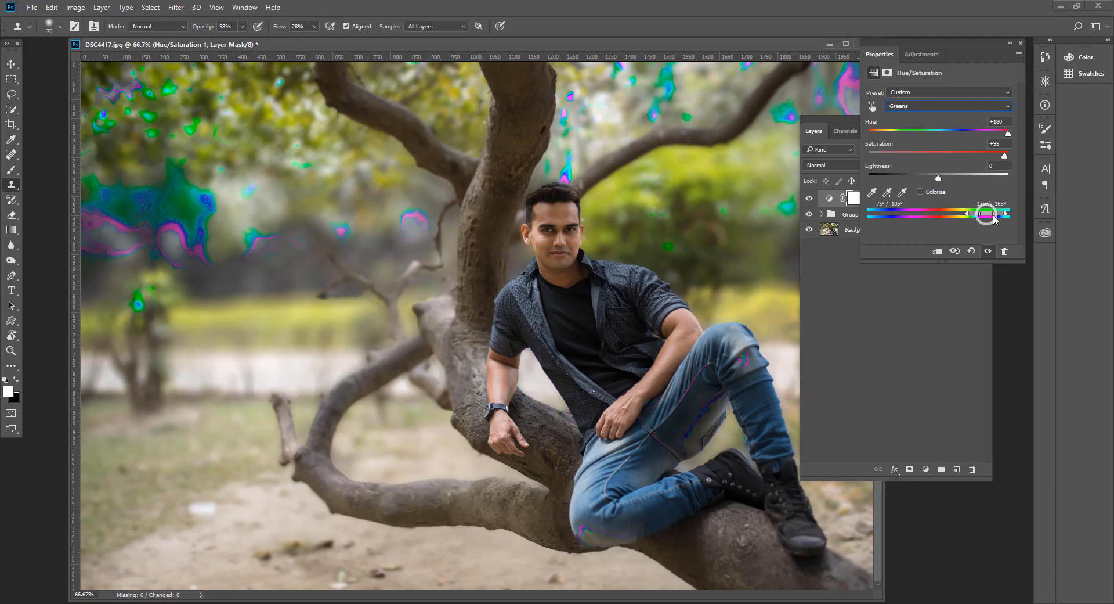
drag(993, 217, 975, 218)
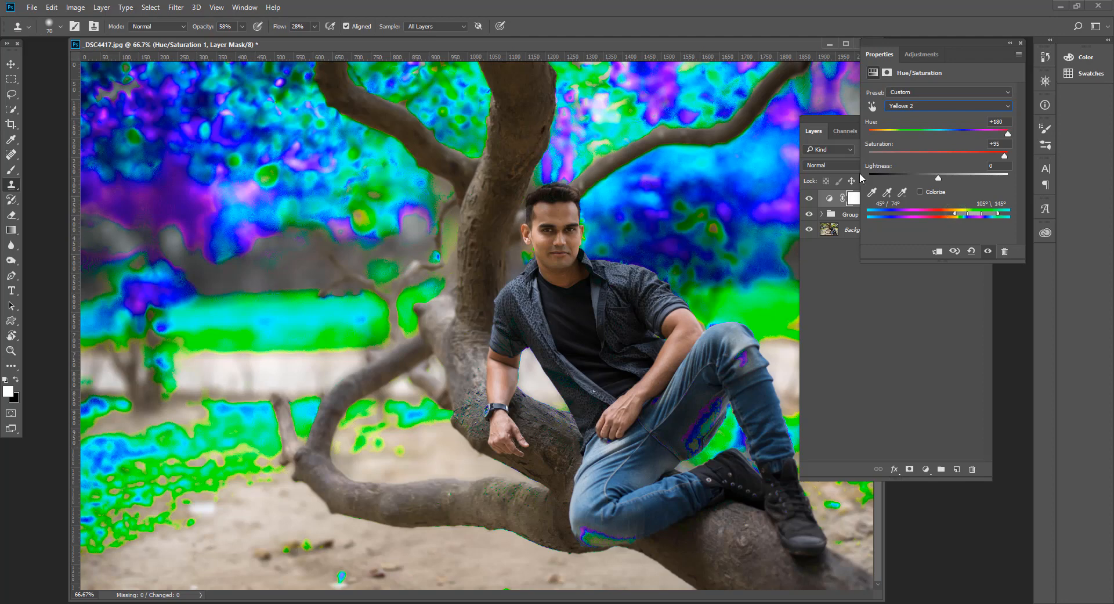
Set the foliage range's saturation to +17 and hue to -53 for autumn orange, with the whole image in view
drag(1004, 155, 907, 135)
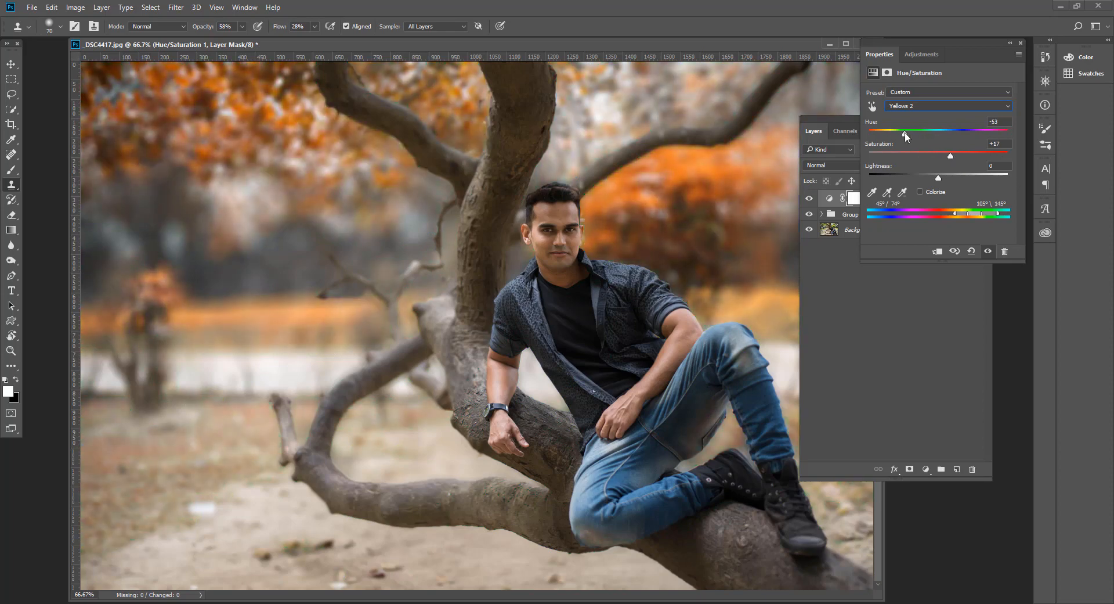
drag(643, 42, 589, 58)
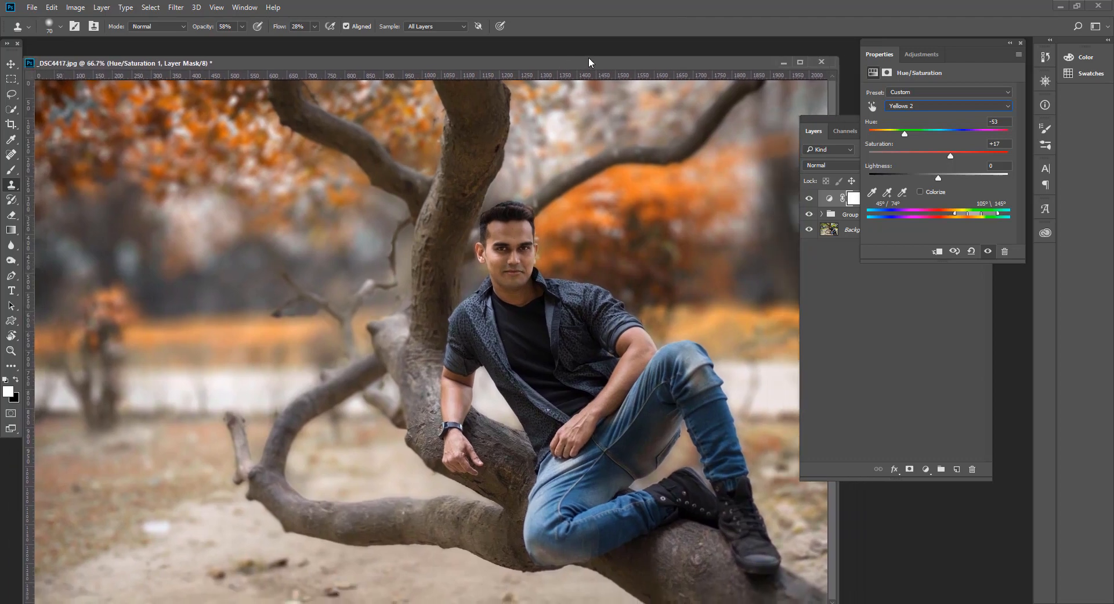
key(ctrl+minus)
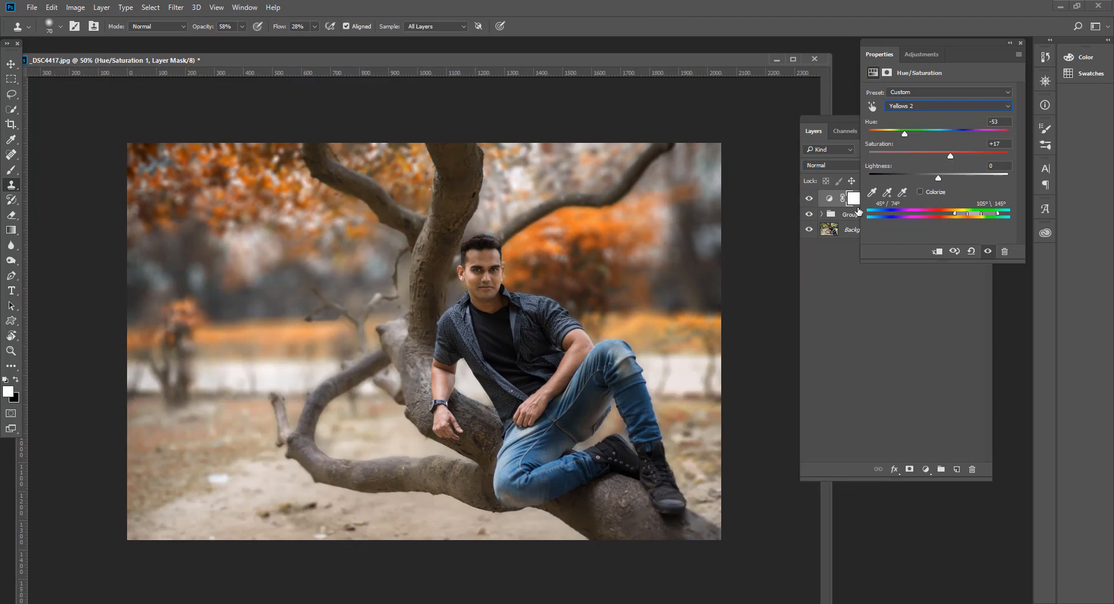
Raise the saturation of the Blues to about +26, shift their hue slightly toward cyan, and close the adjustment settings
click(912, 103)
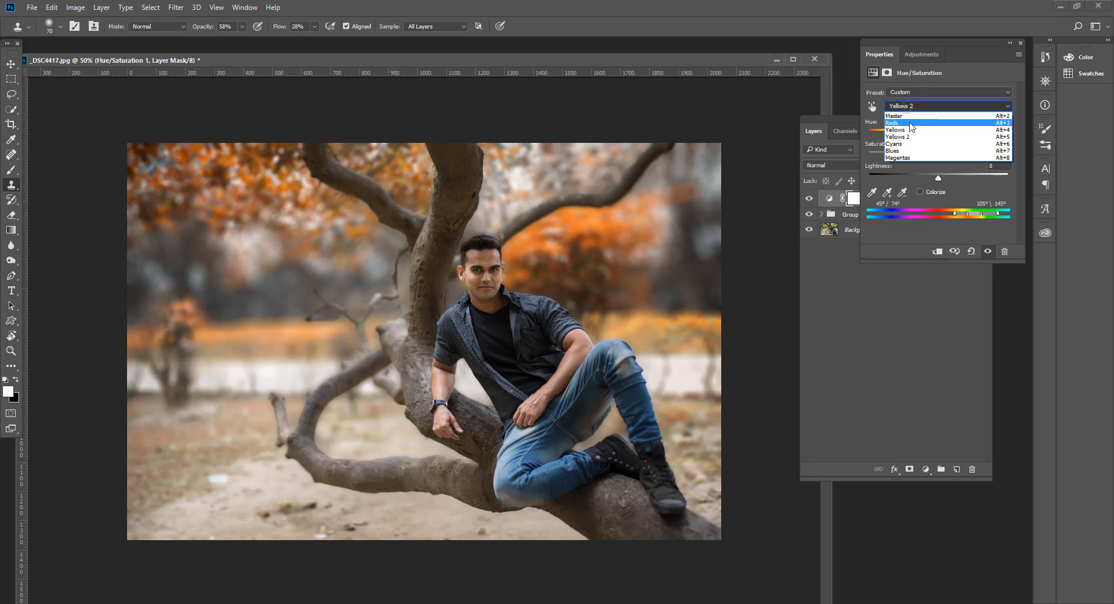
click(902, 152)
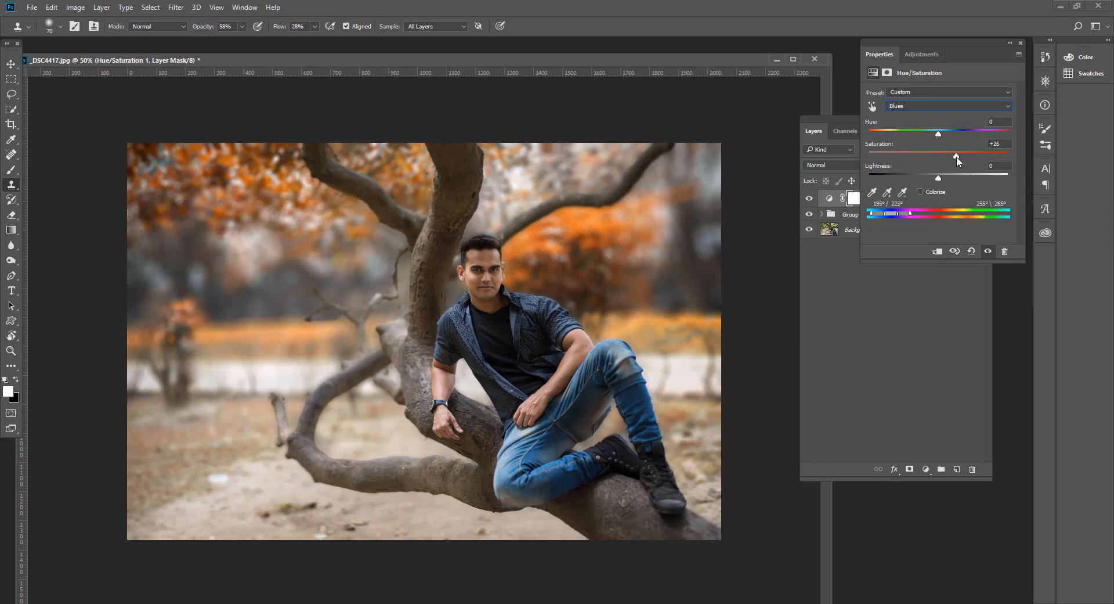
drag(938, 133, 927, 134)
click(914, 104)
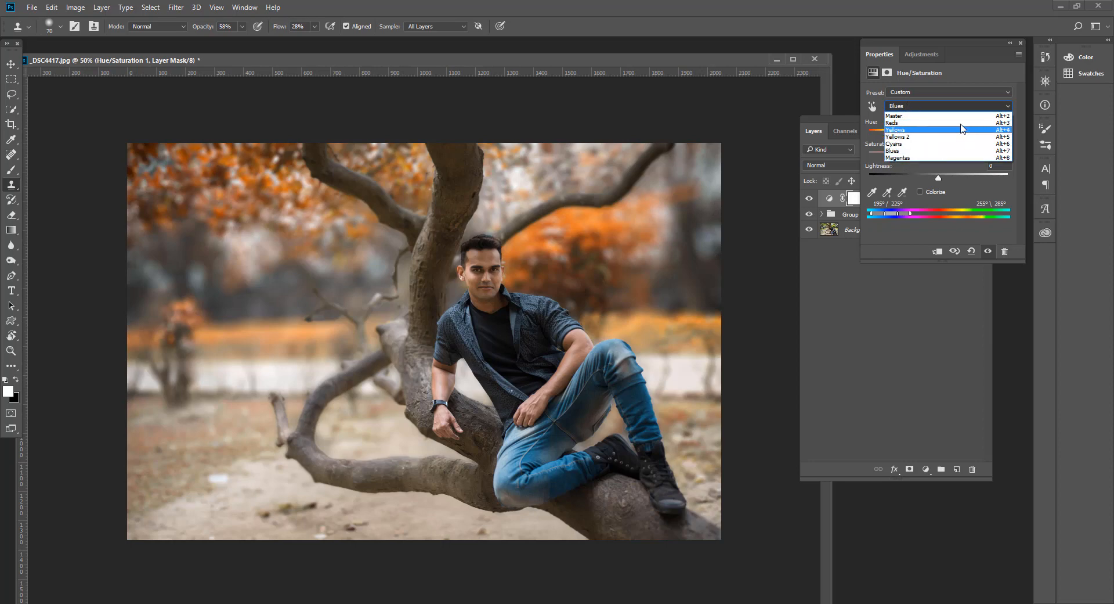
click(960, 85)
click(1020, 43)
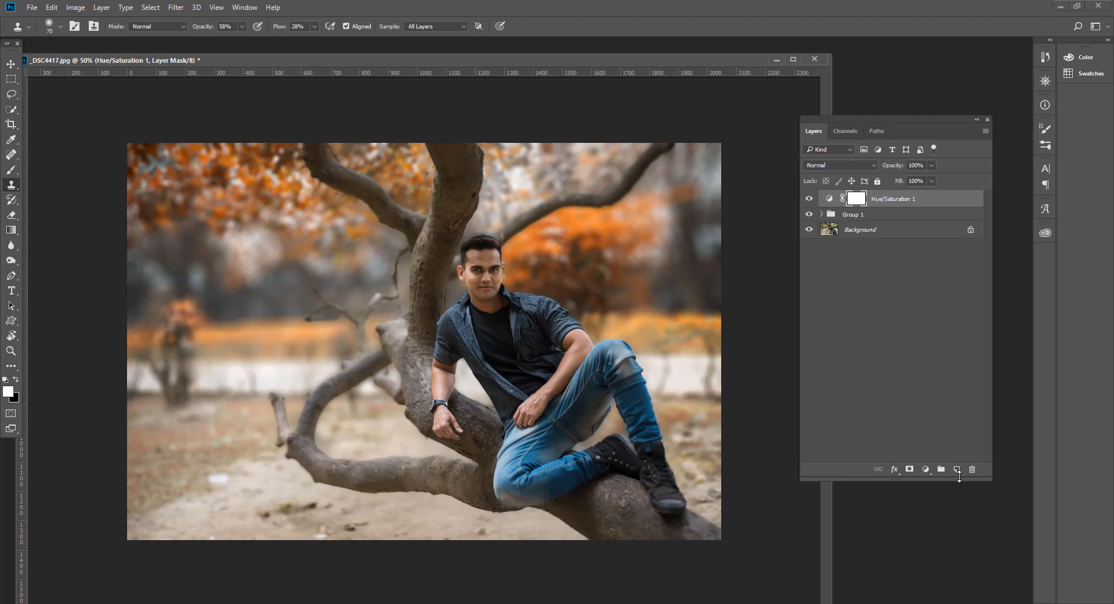
Stamp all visible layers into a new merged layer on top and leave only that layer visible
key(ctrl+alt+shift)
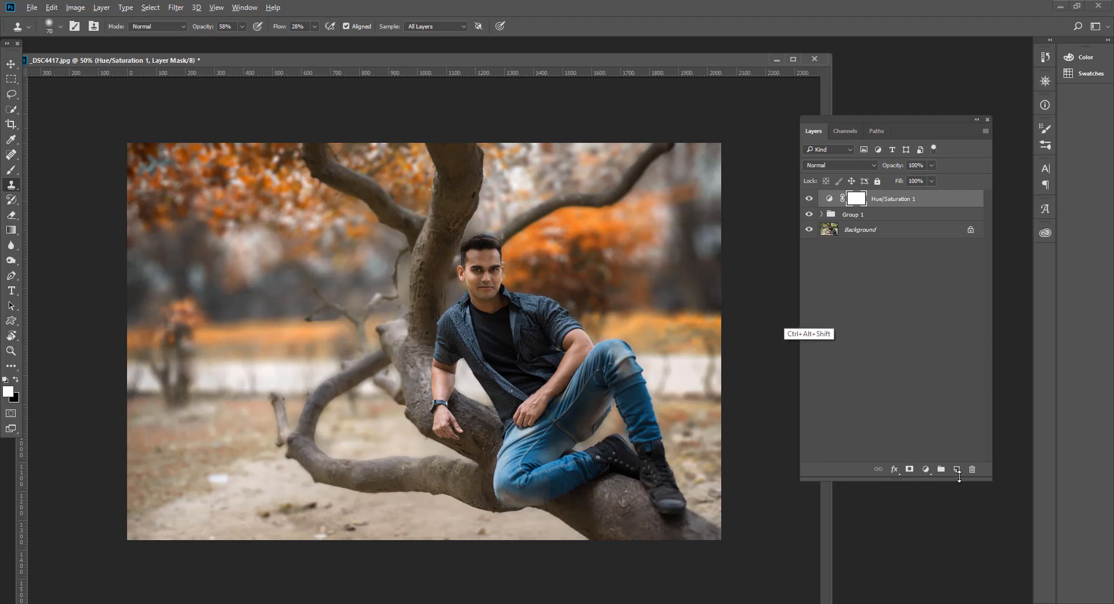
key(ctrl+alt+shift+e)
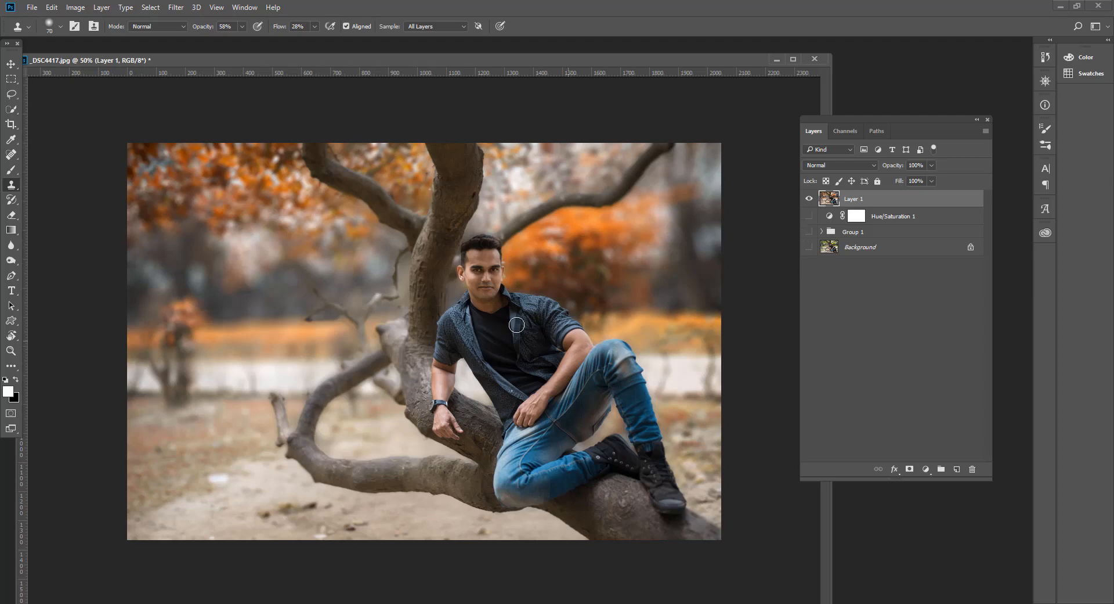
Make the Background, the layer group and the Hue/Saturation adjustment visible again beneath the visible merged layer
click(809, 200)
drag(809, 232, 809, 271)
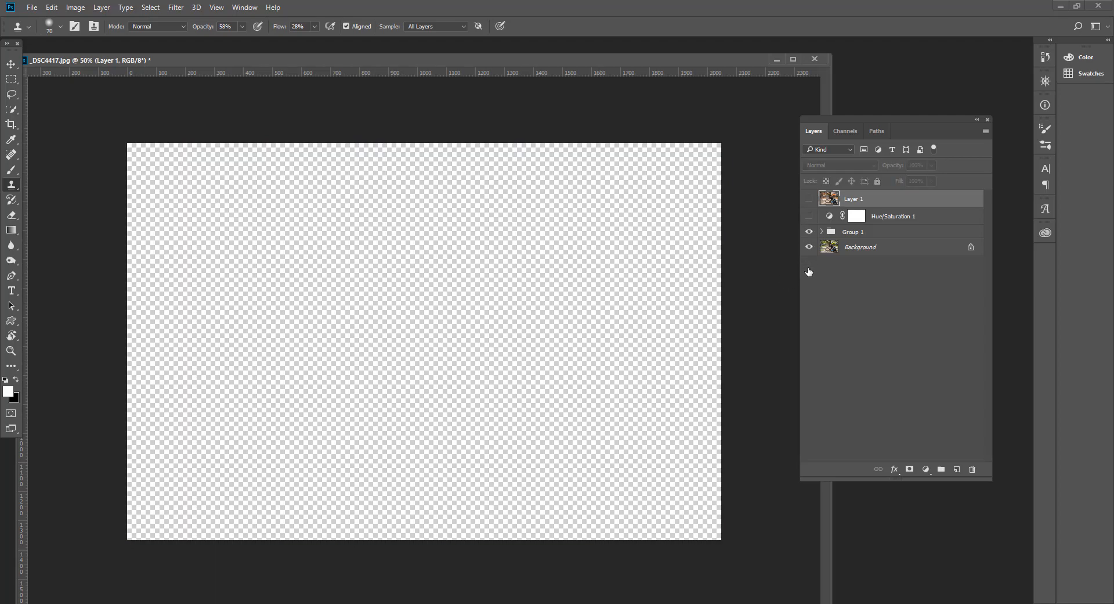
click(809, 199)
click(809, 216)
click(809, 202)
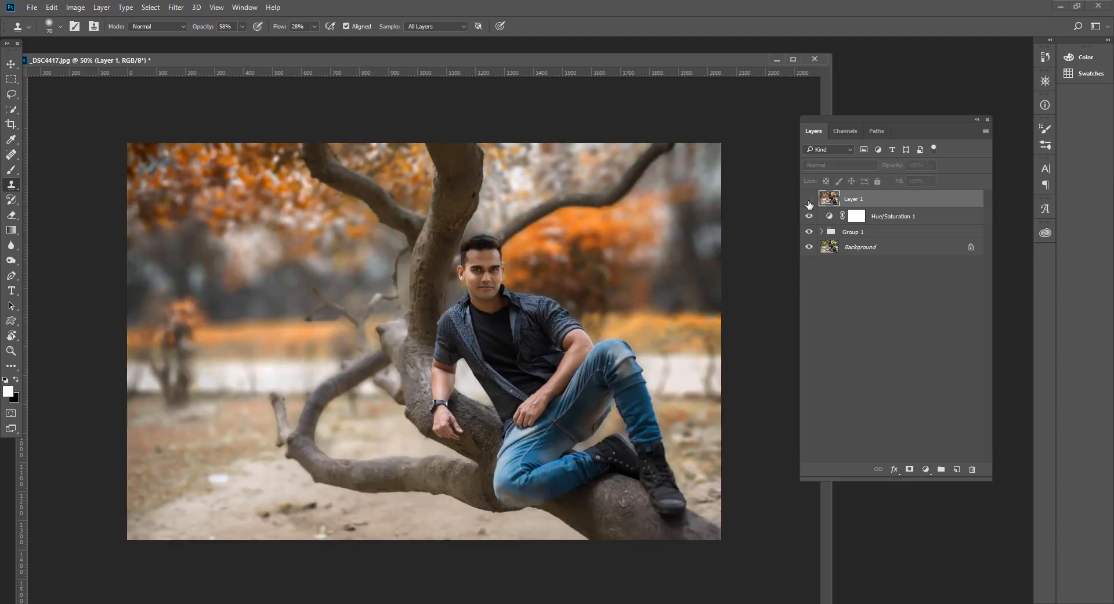
click(809, 200)
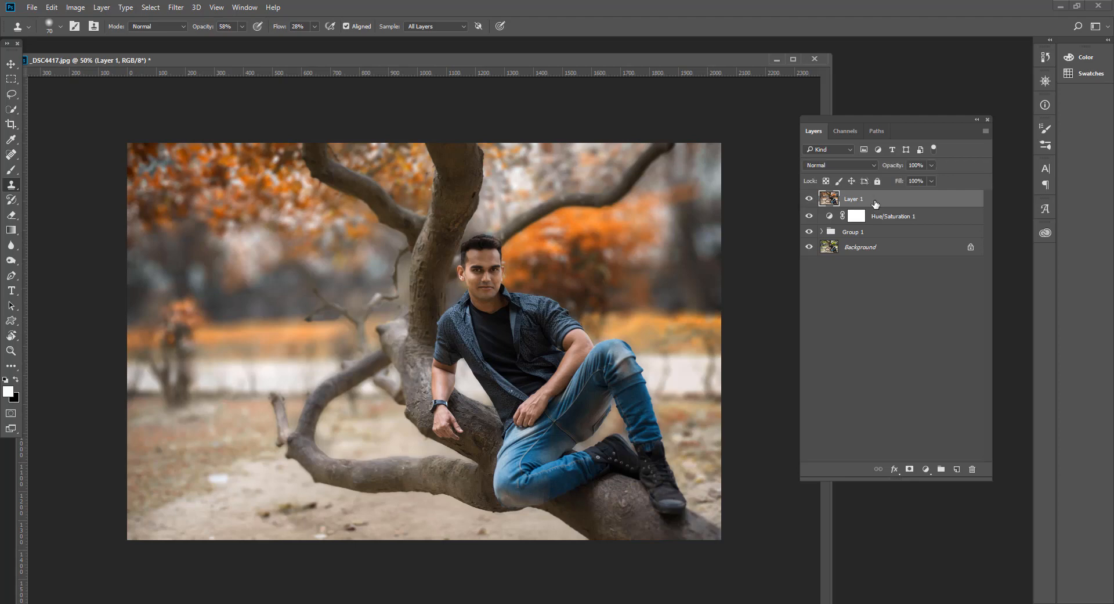
Set the merged layer's blend mode to Overlay and duplicate the layer
click(841, 165)
click(830, 265)
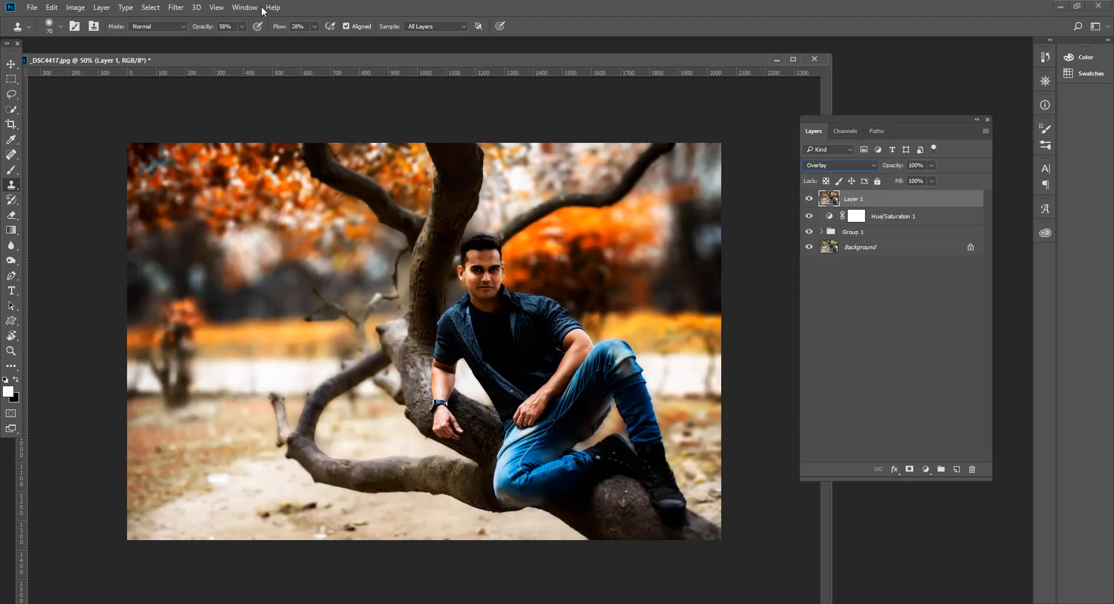
click(176, 8)
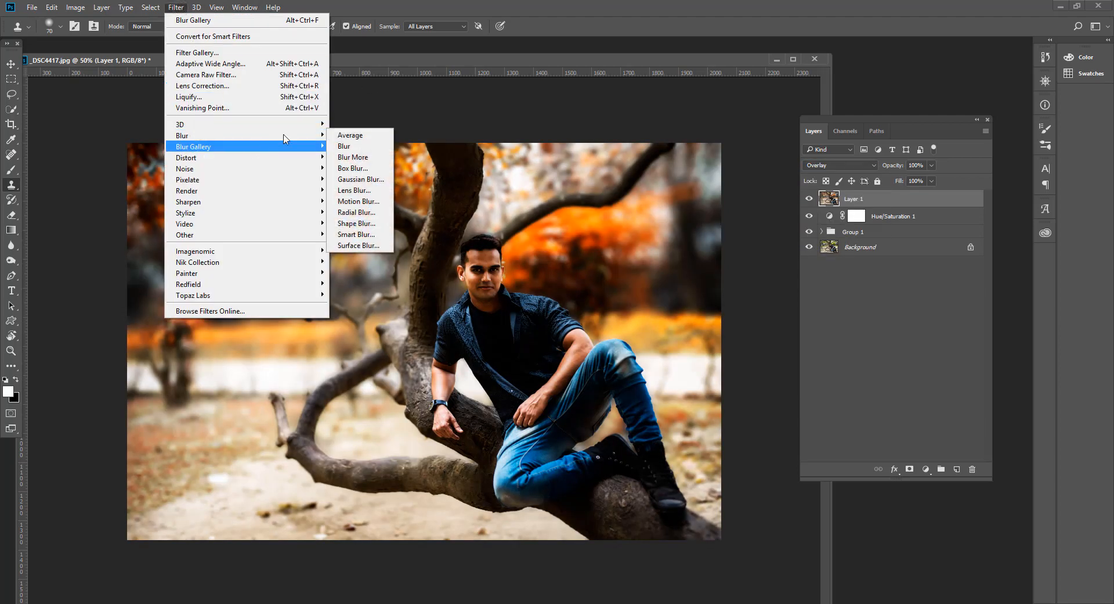
click(898, 204)
drag(898, 204, 954, 469)
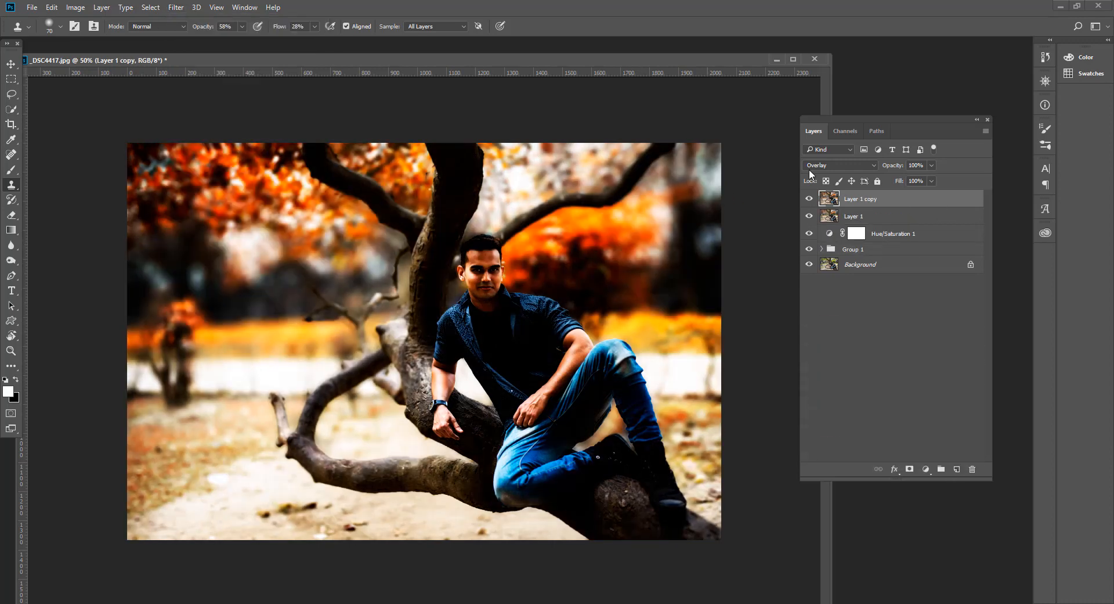
Hide the duplicate and apply a Gaussian Blur with a radius of 5.6 pixels to the original merged layer
click(809, 199)
click(860, 216)
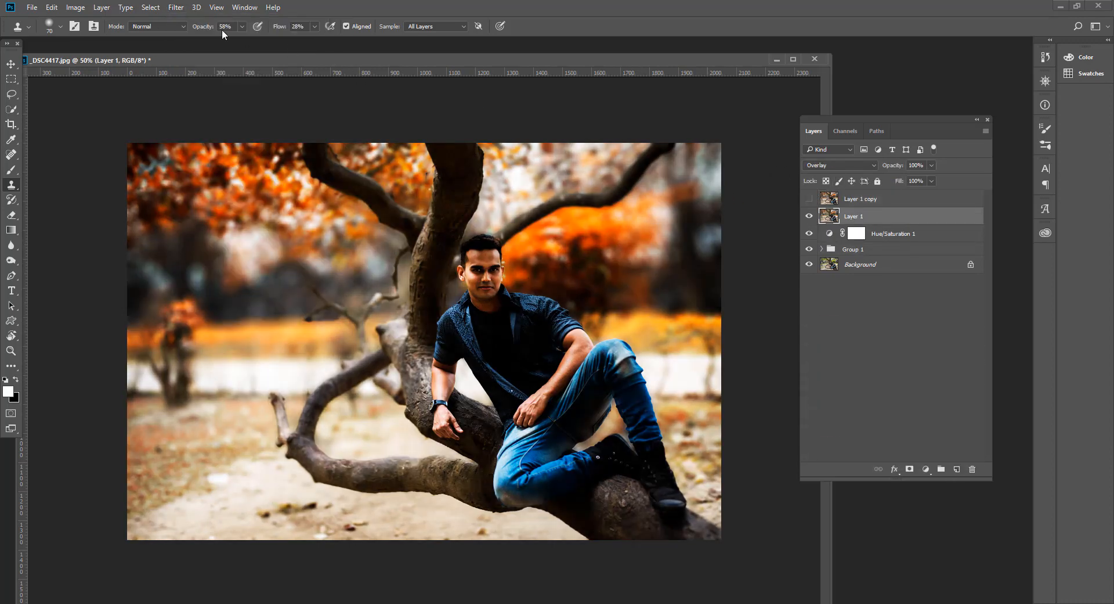
click(176, 7)
mouse_move(289, 132)
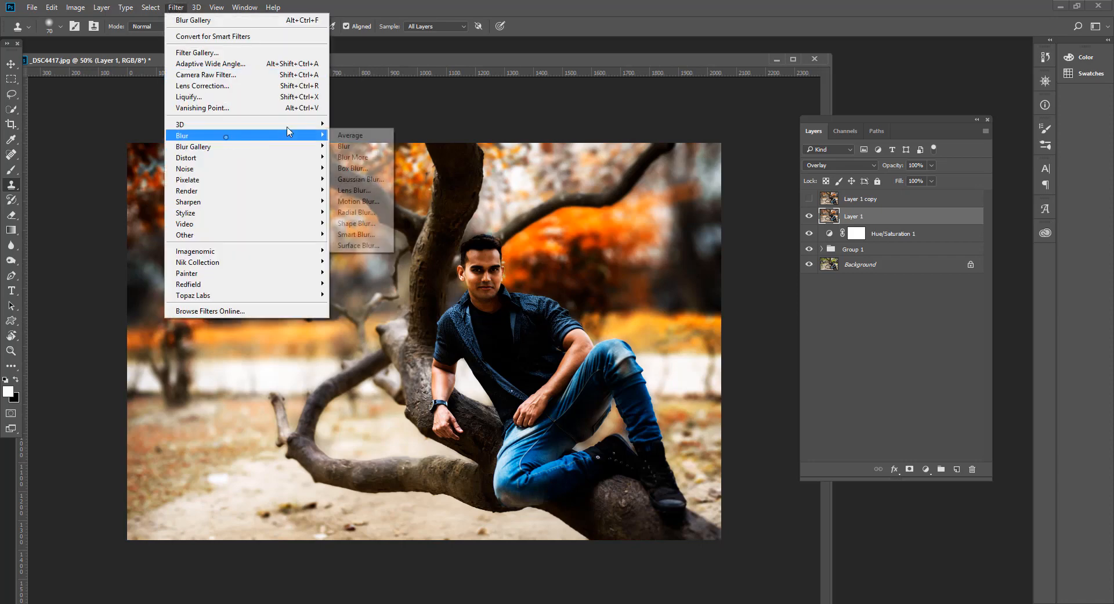
click(354, 179)
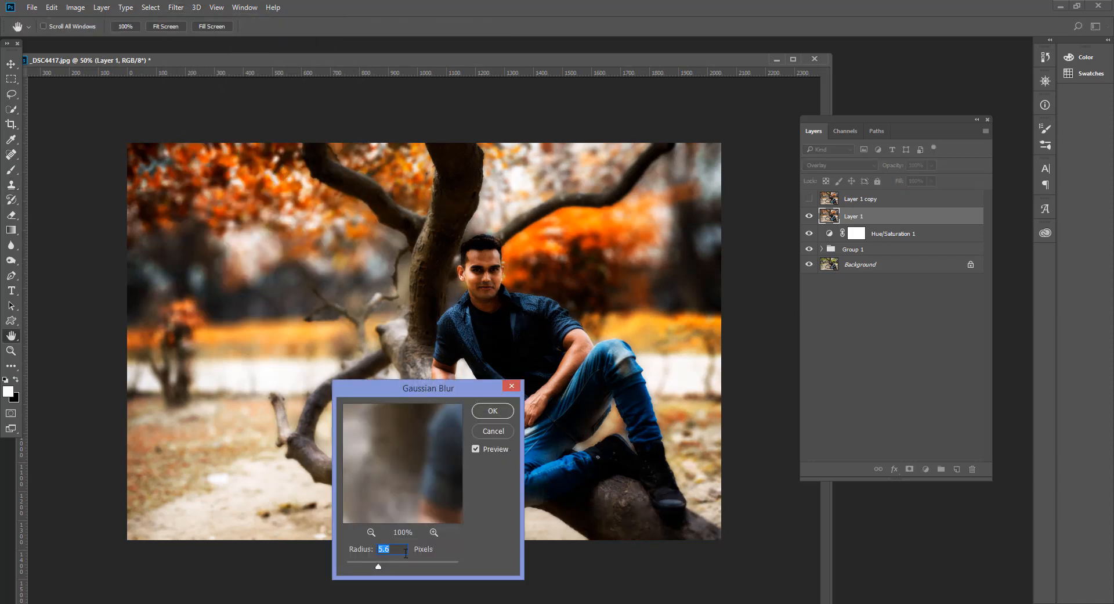
drag(439, 446, 442, 488)
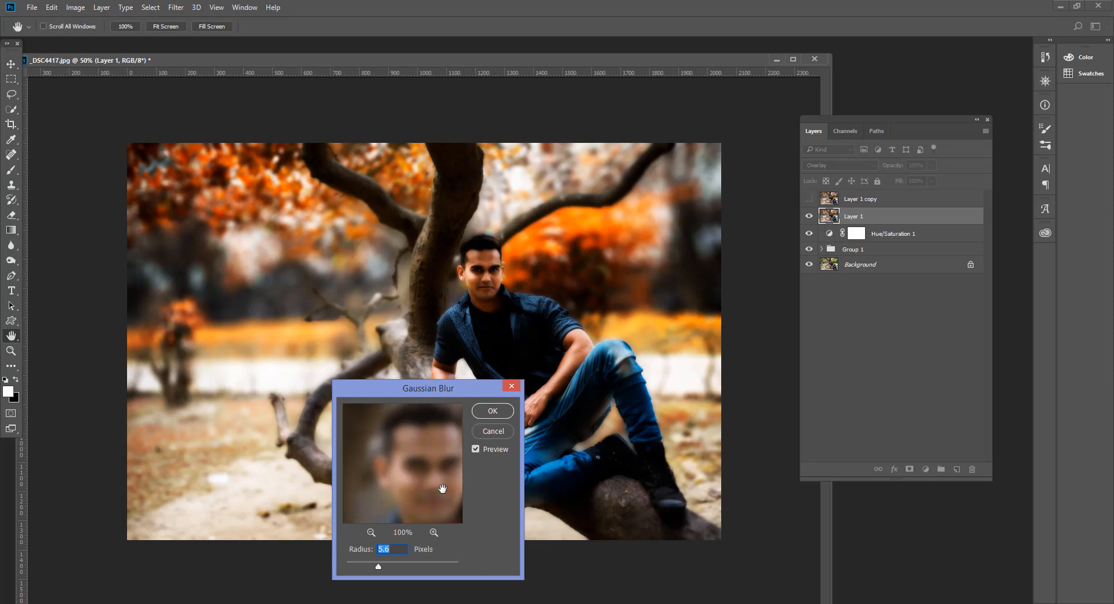
click(493, 410)
key(s)
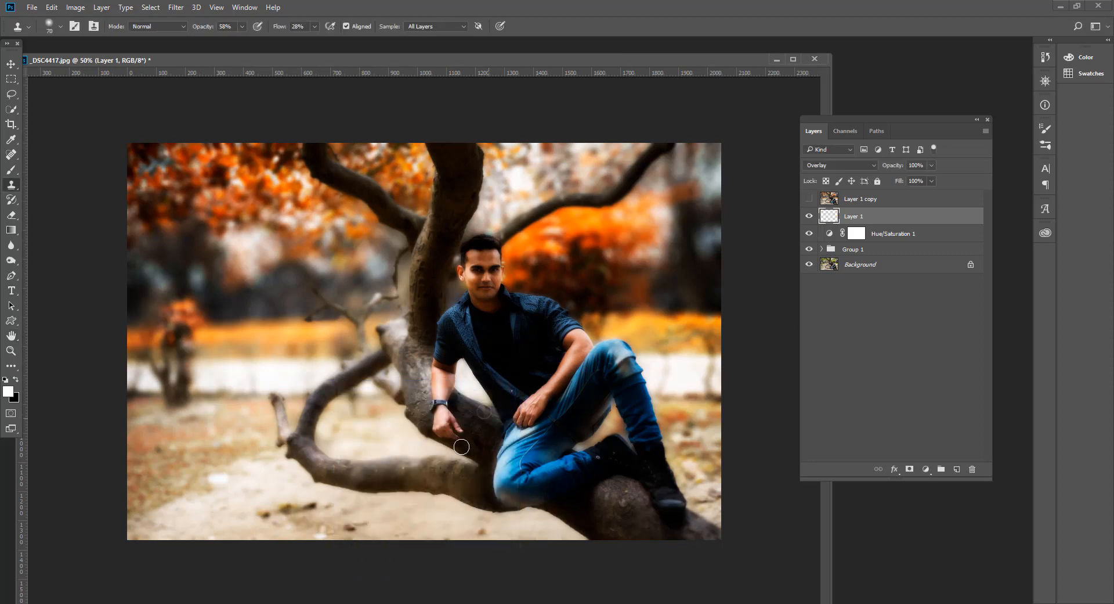
Set the blurred Overlay layer's opacity to 30%
click(931, 166)
click(897, 180)
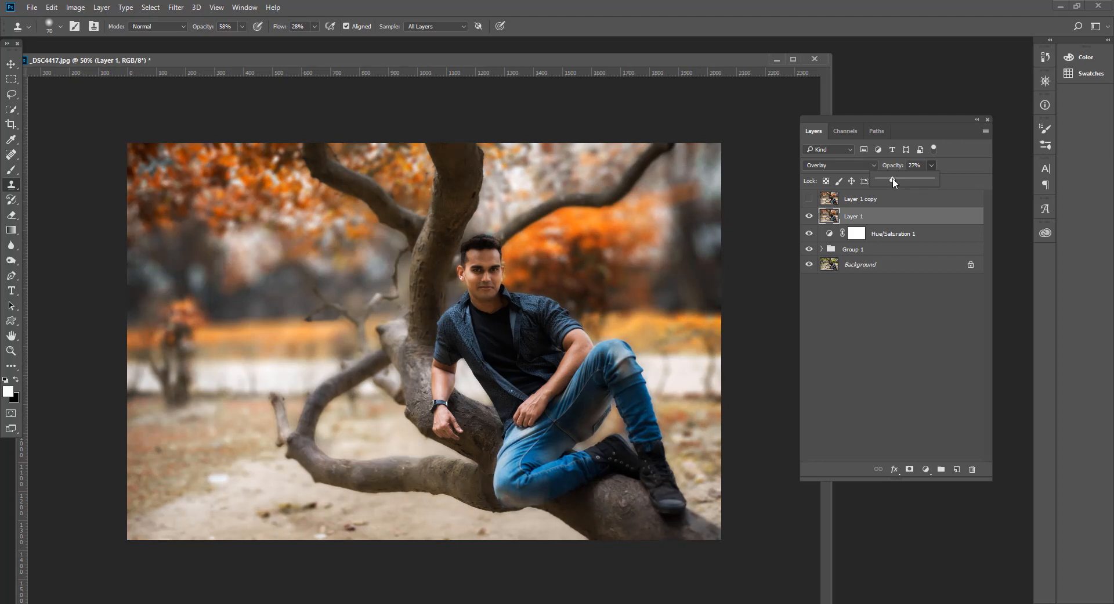
click(930, 166)
drag(921, 166, 886, 171)
text(30)
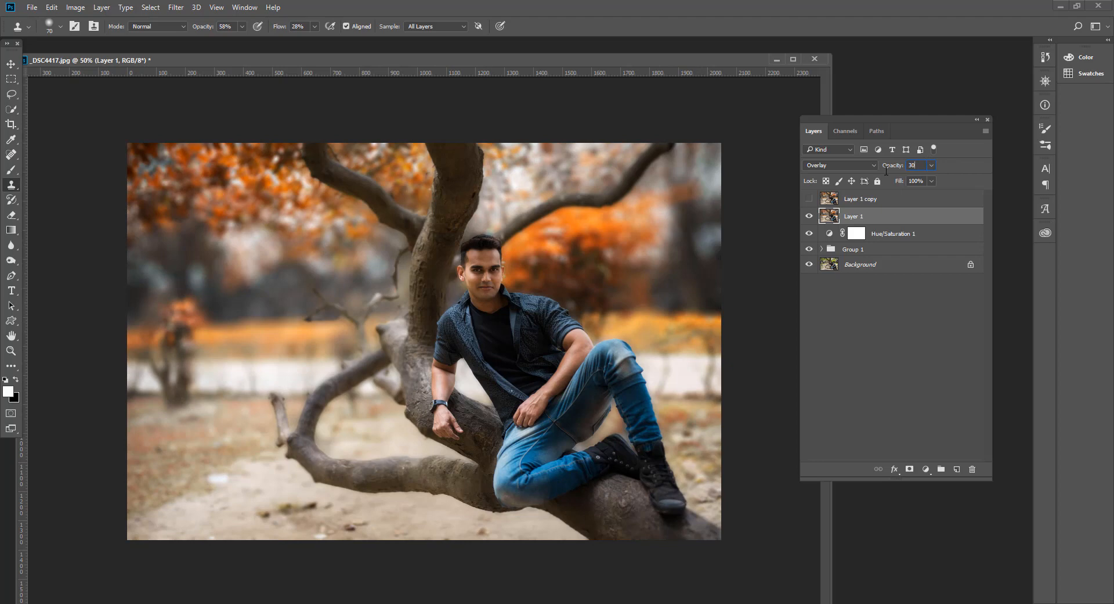
key(Return)
Show the duplicate layer, set its blend mode to Screen and lower its opacity to about 47%
click(864, 199)
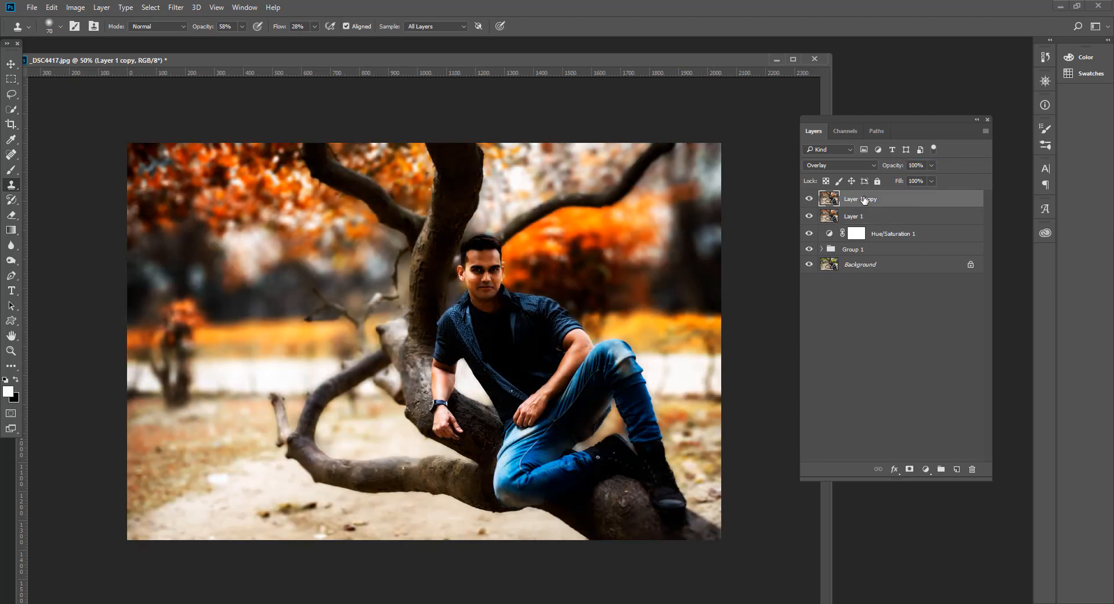
click(839, 165)
click(834, 245)
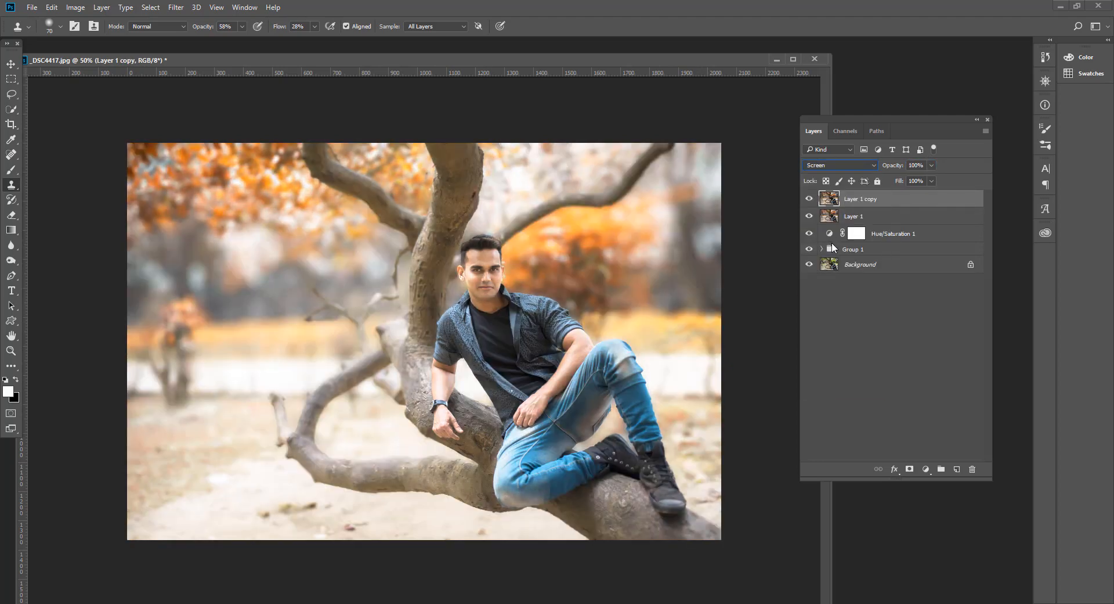
click(931, 164)
click(900, 179)
drag(901, 182, 903, 183)
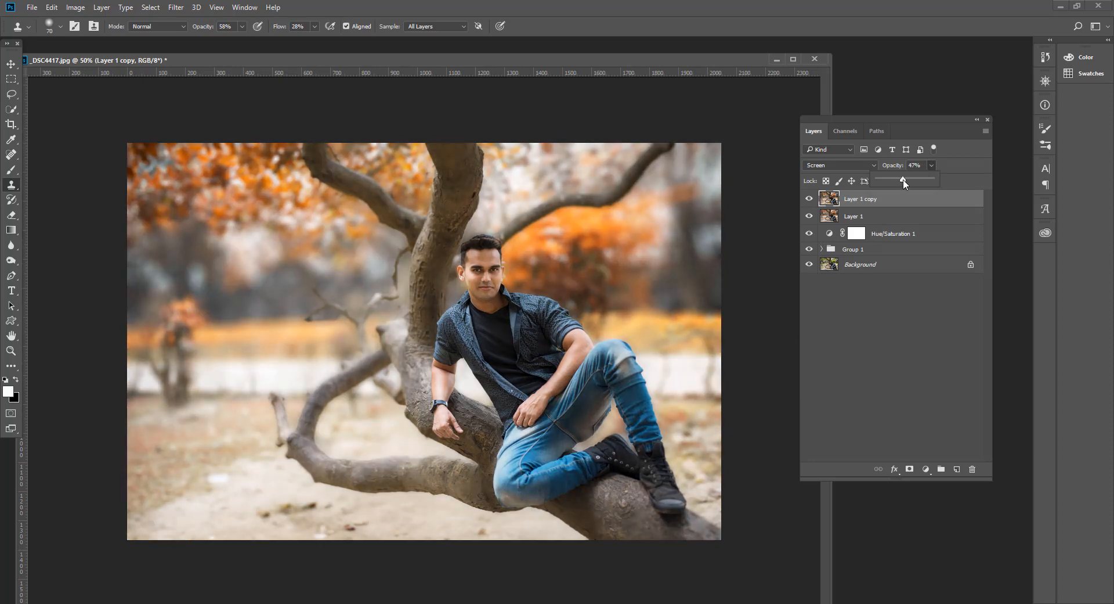
Fine-tune the opacity of the Screen duplicate slightly downward
click(881, 199)
click(881, 219)
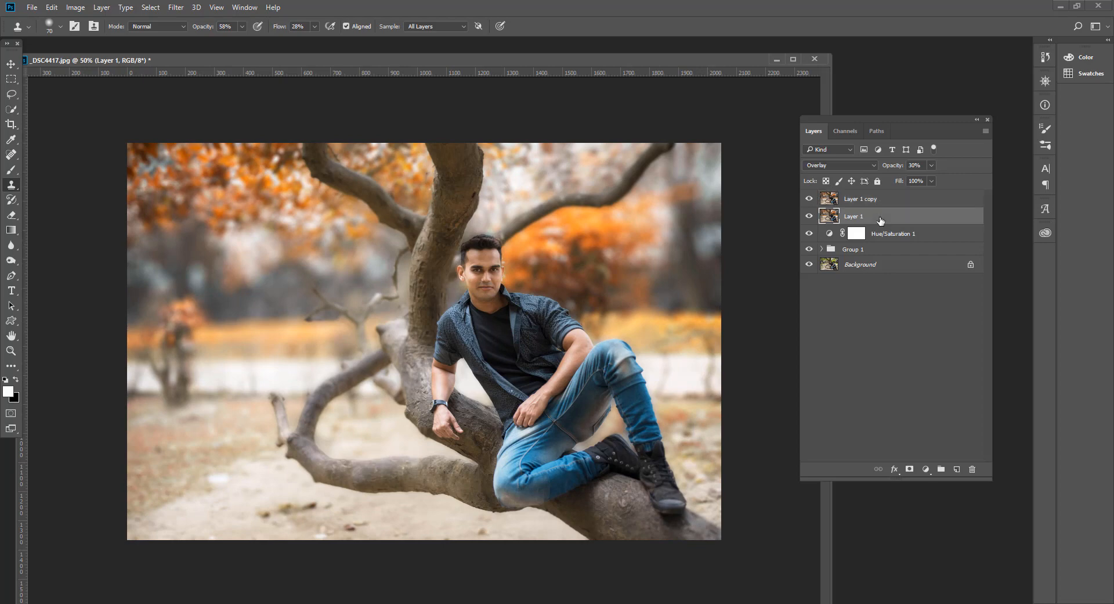
mouse_move(810, 234)
mouse_down()
mouse_move(809, 199)
mouse_move(810, 249)
mouse_up()
click(858, 199)
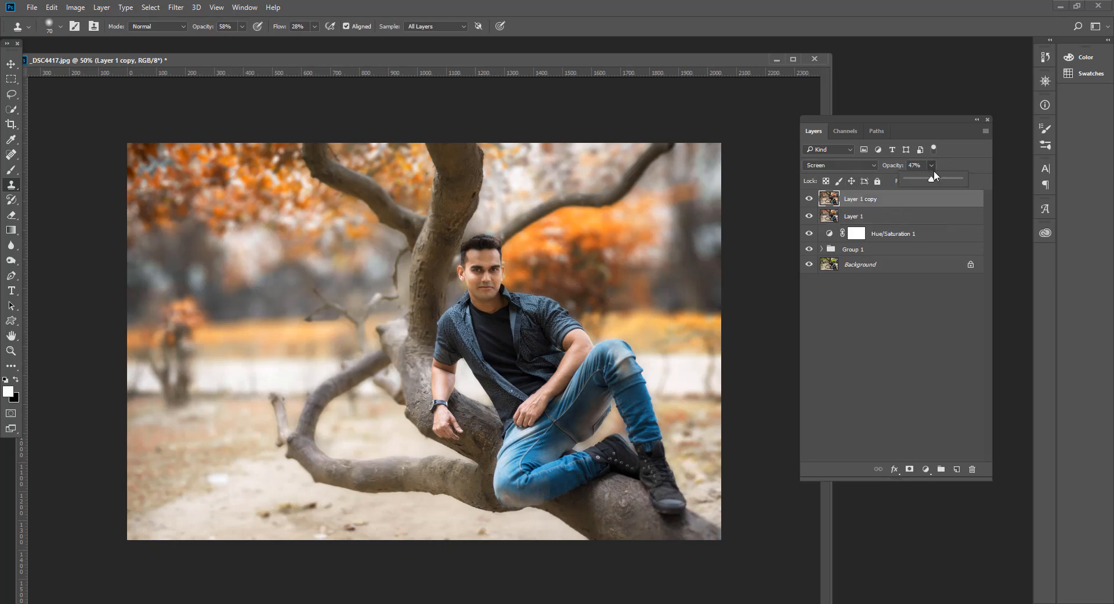
drag(934, 171, 928, 179)
Raise the opacity of the blurred Overlay layer to 55%
click(907, 215)
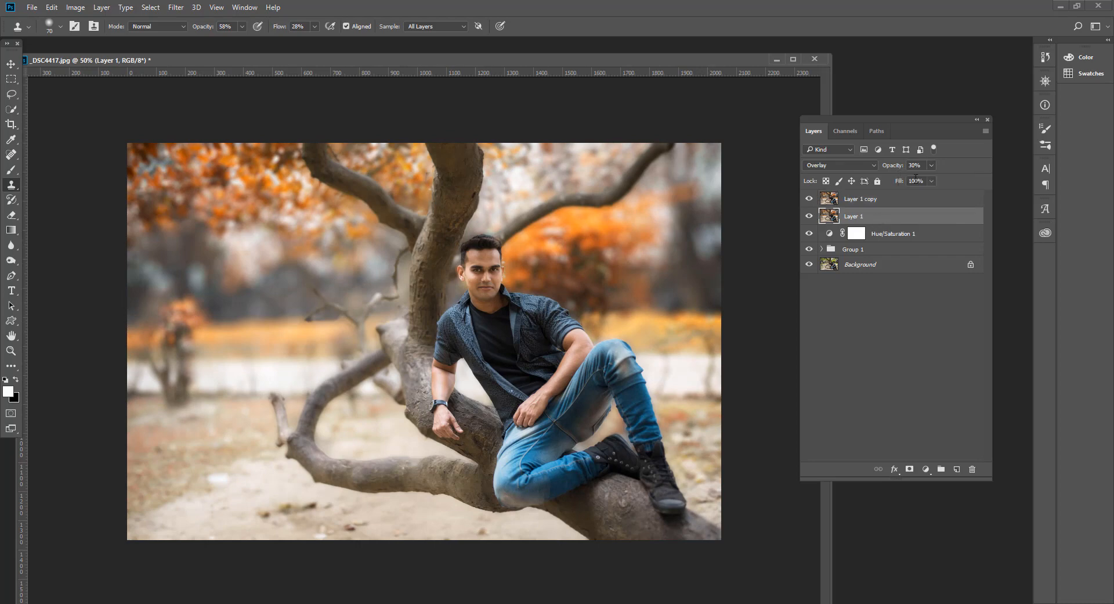
click(931, 165)
drag(937, 180, 945, 180)
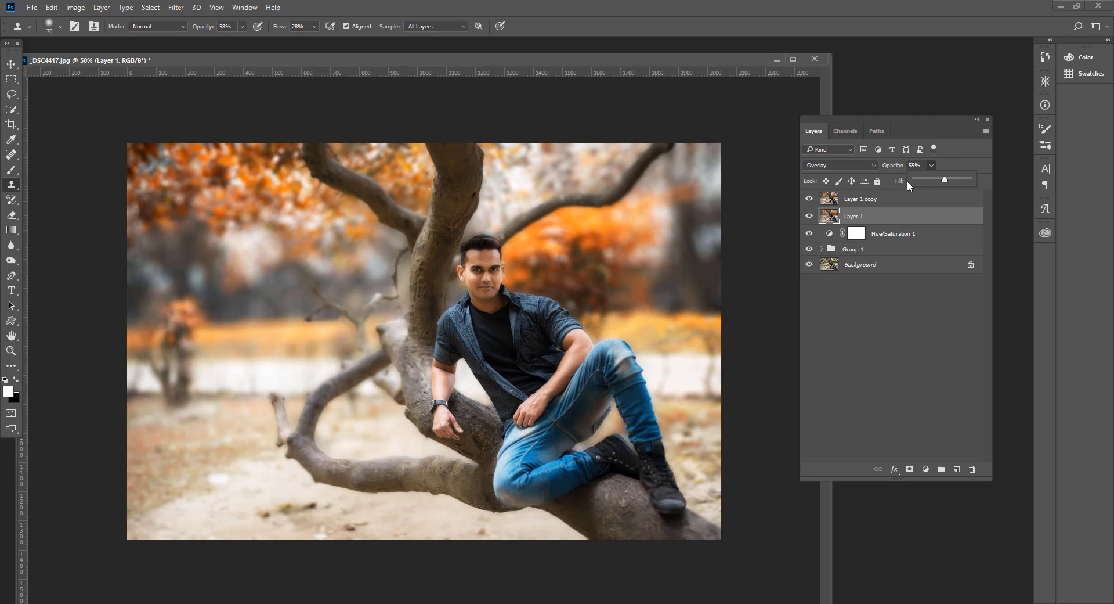
Narrow the floating image window and reposition it so the whole photo sits clear of the layer list
drag(511, 58, 548, 56)
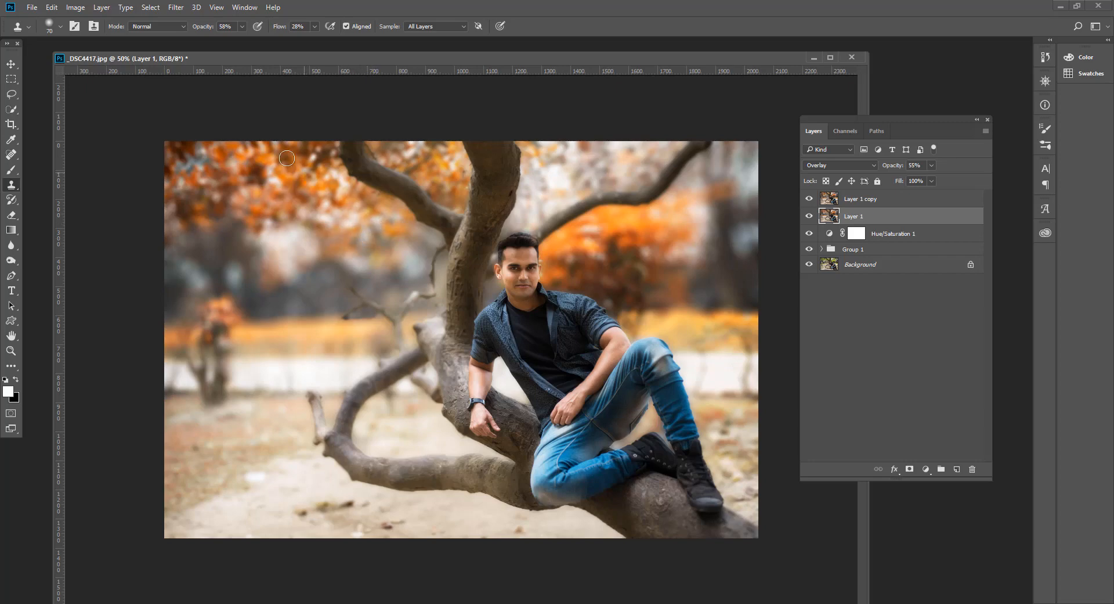
mouse_move(636, 57)
mouse_down()
mouse_move(671, 59)
mouse_move(652, 56)
mouse_up()
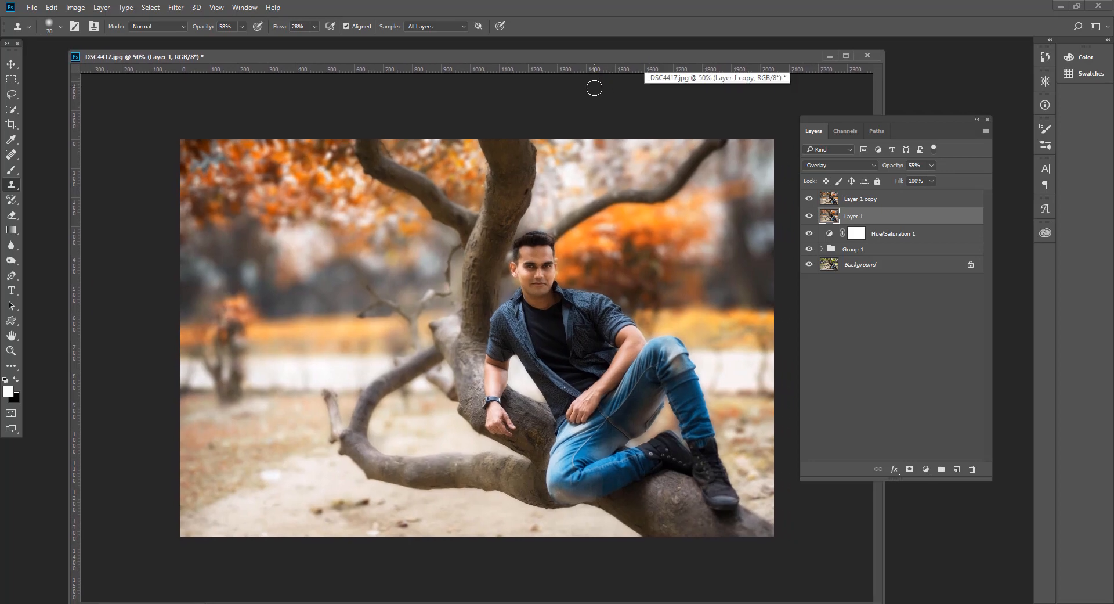
drag(417, 56, 393, 62)
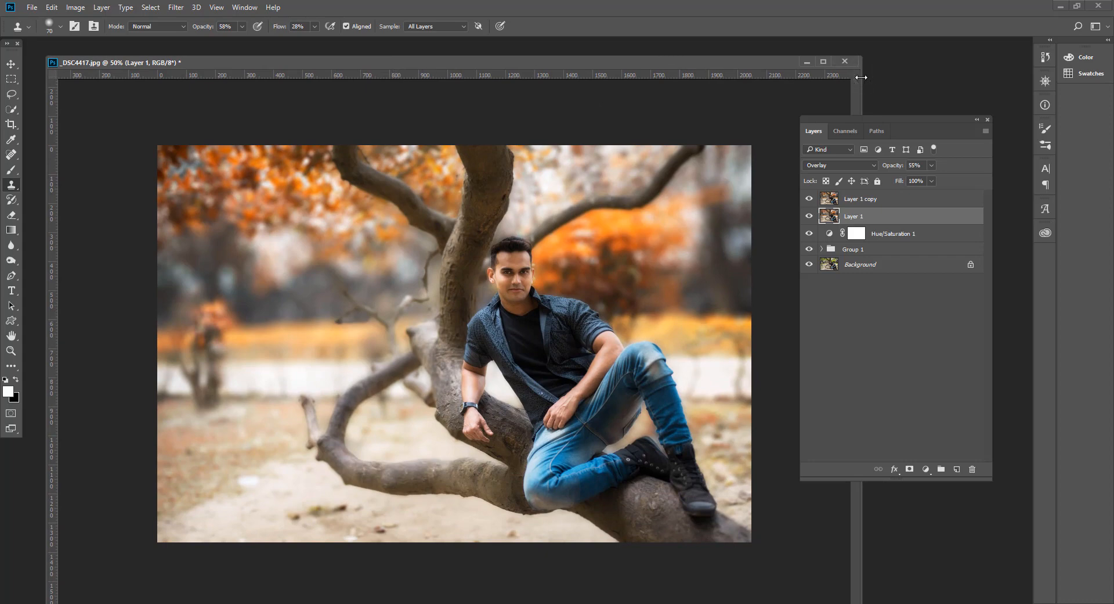
drag(861, 77, 697, 110)
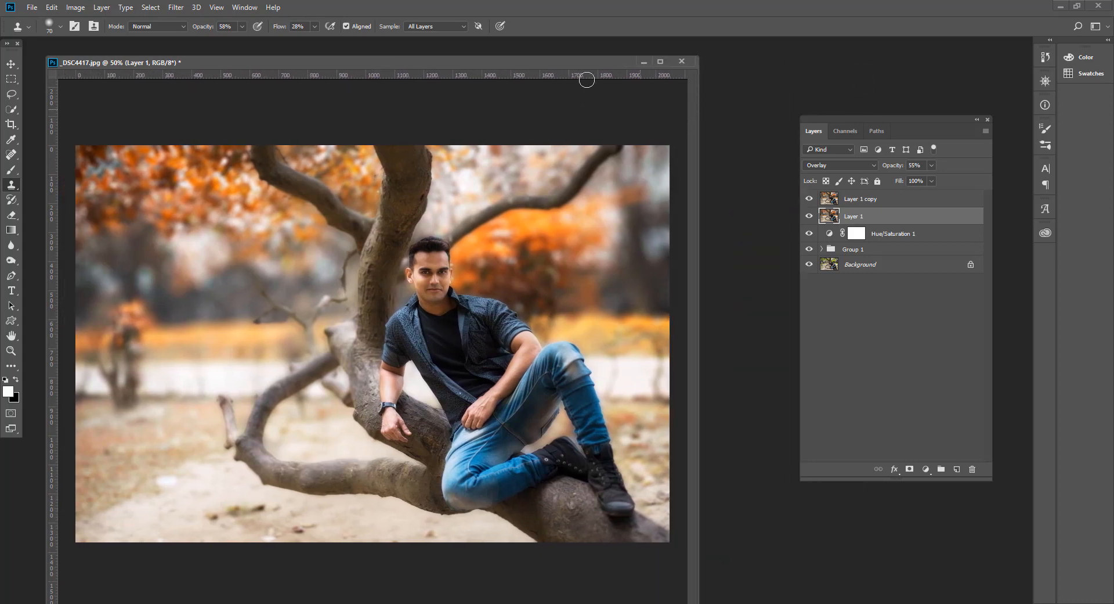
drag(580, 63, 620, 61)
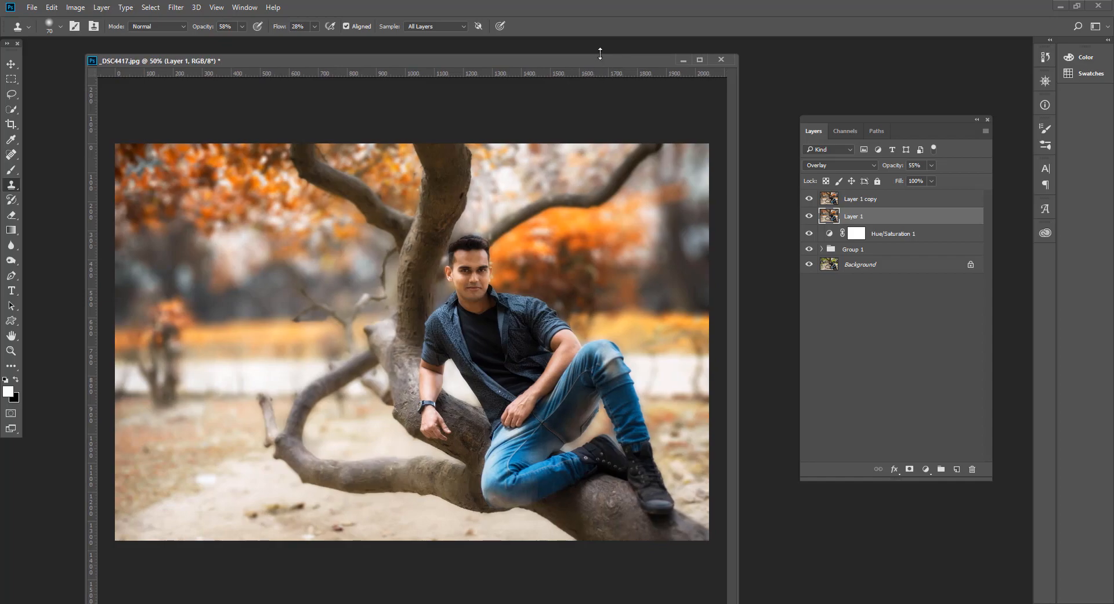